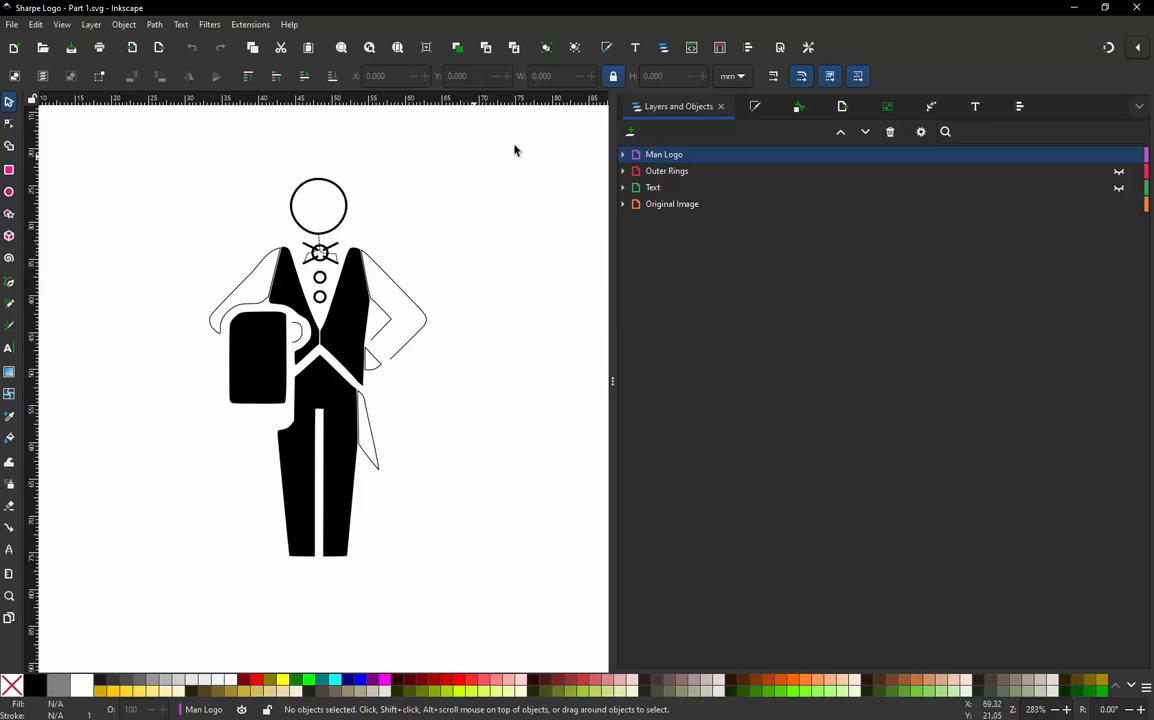
Delete the two stray dashed paths, path40 and path41, around the bow tie in the Man Logo layer.
left_click(623, 156)
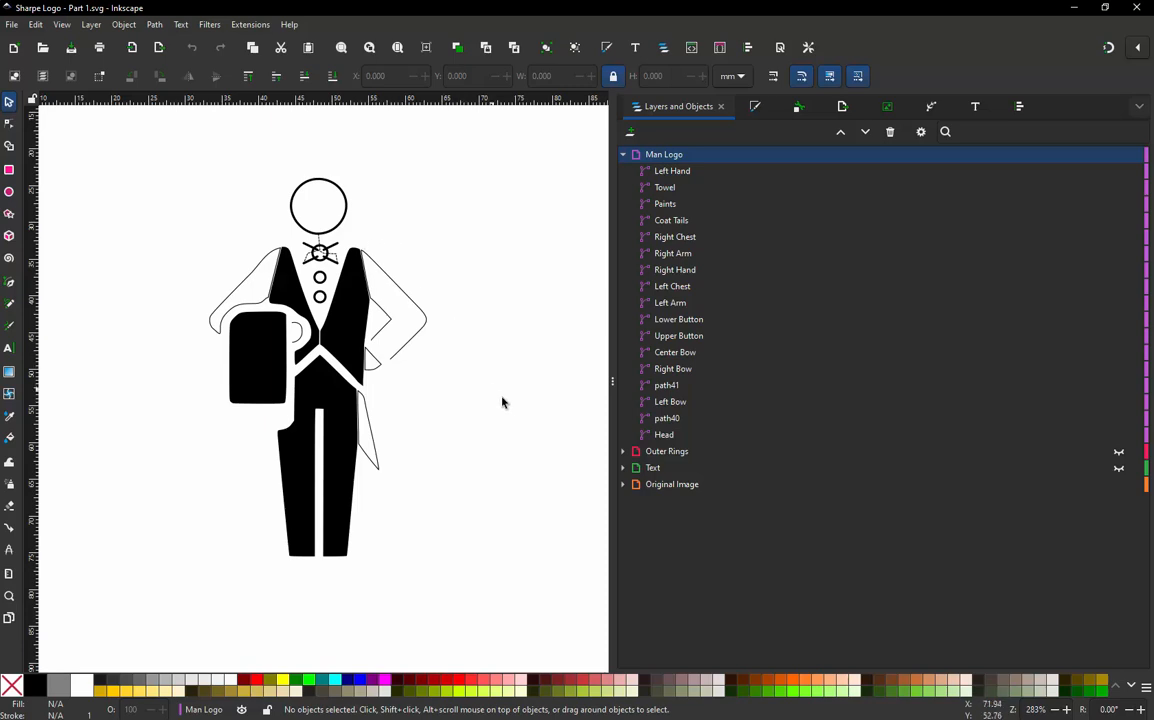
left_click(671, 437)
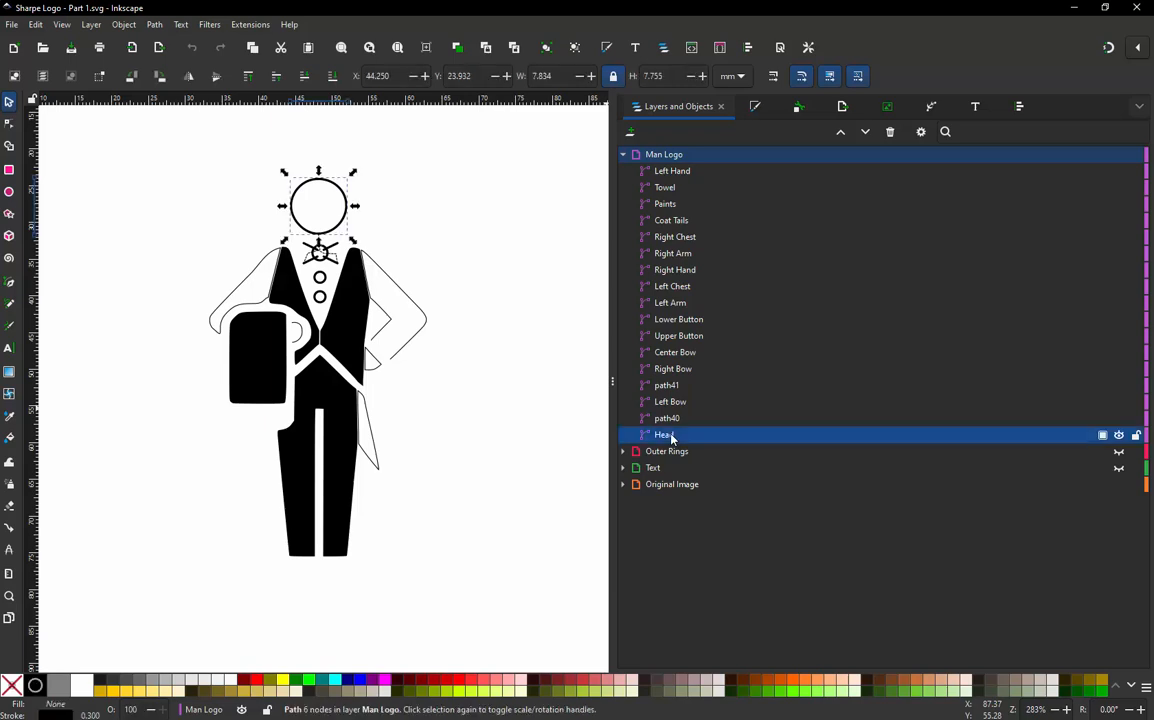
left_click(357, 264)
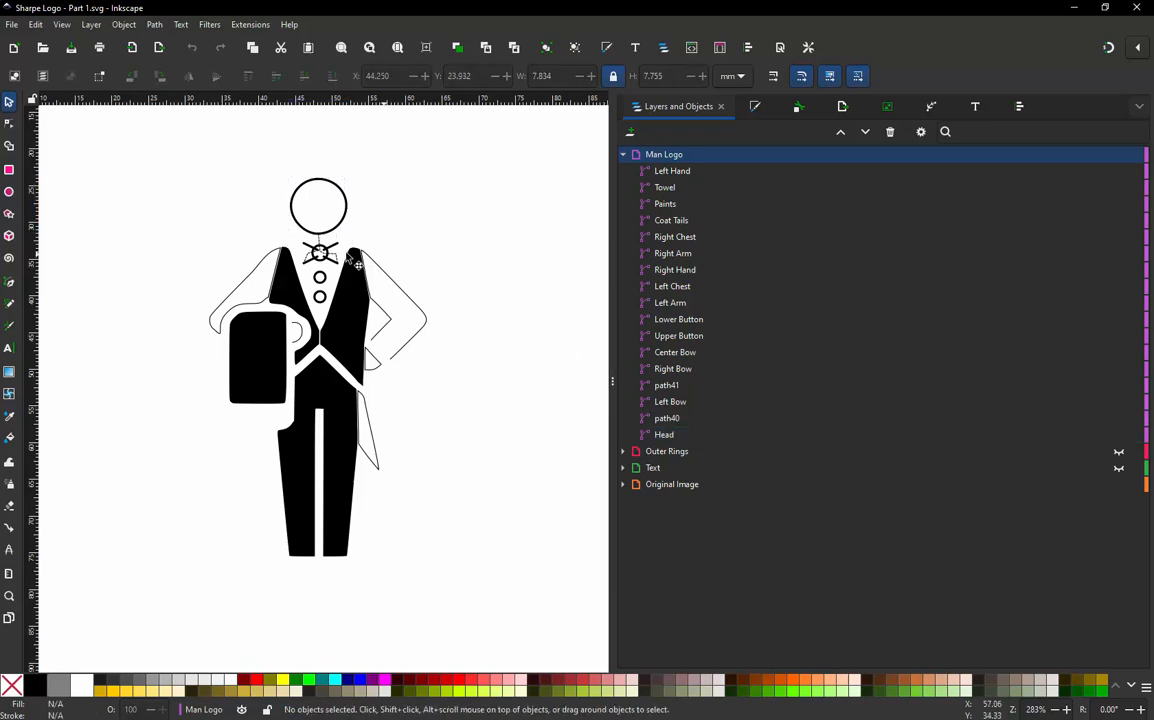
scroll(319, 246, "up", 5, "ctrl")
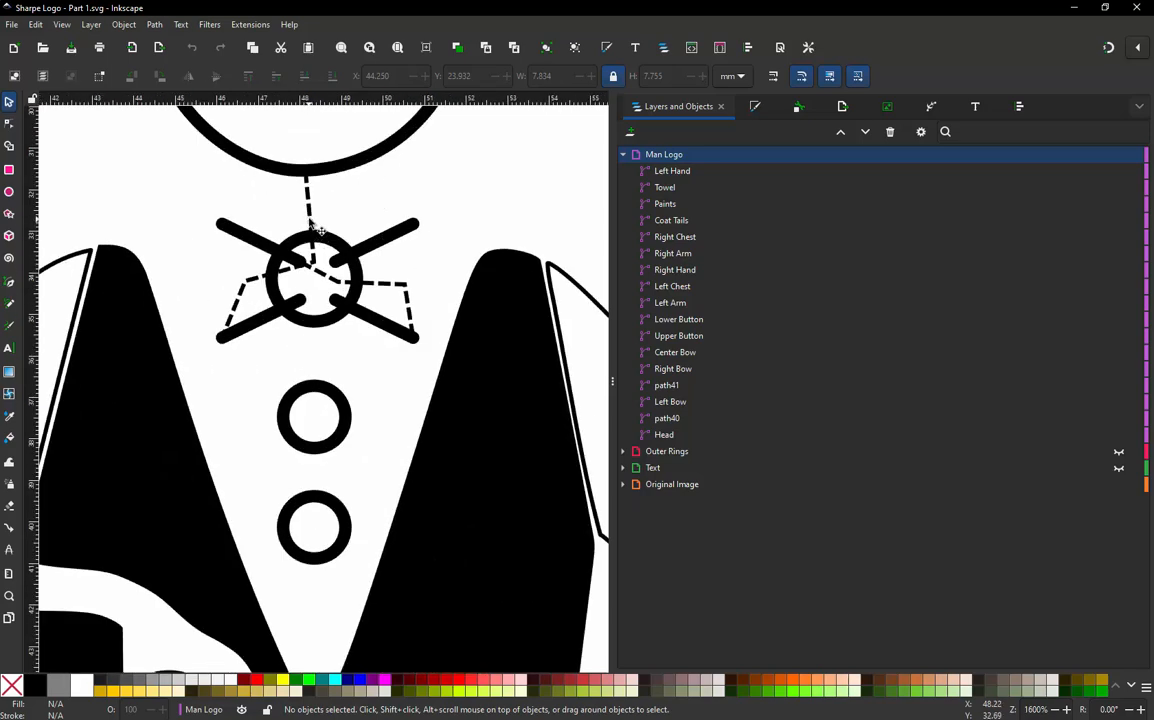
left_click(310, 223)
key("Delete")
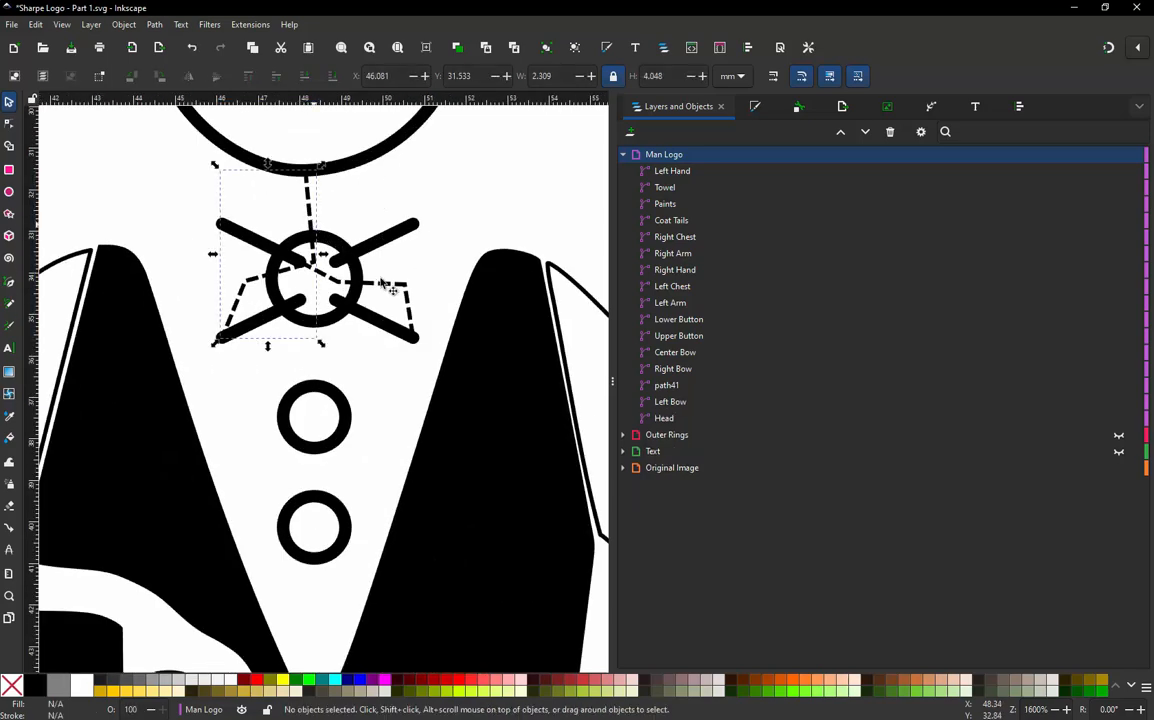
left_click(383, 289)
key("Delete")
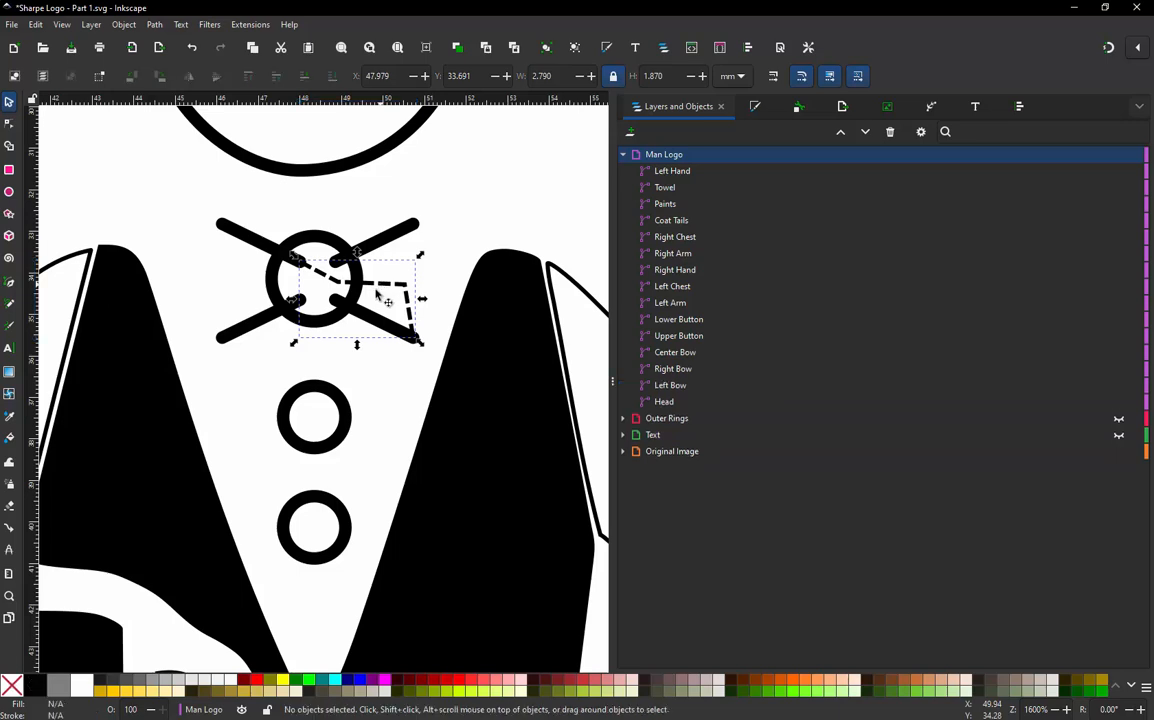
scroll(315, 330, "down", 2, "ctrl")
scroll(310, 345, "down", 2, "ctrl")
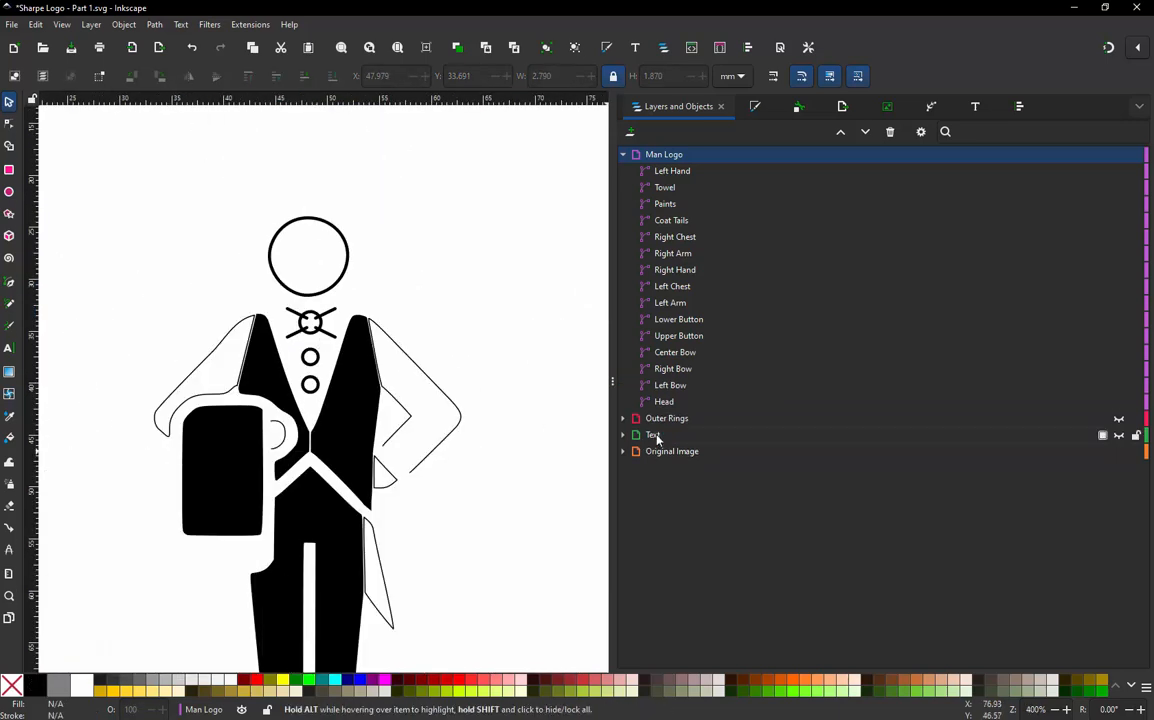
Review the stitching order of the Man Logo layer by selecting each object in turn, from Head up to Left Hand.
left_click(664, 402)
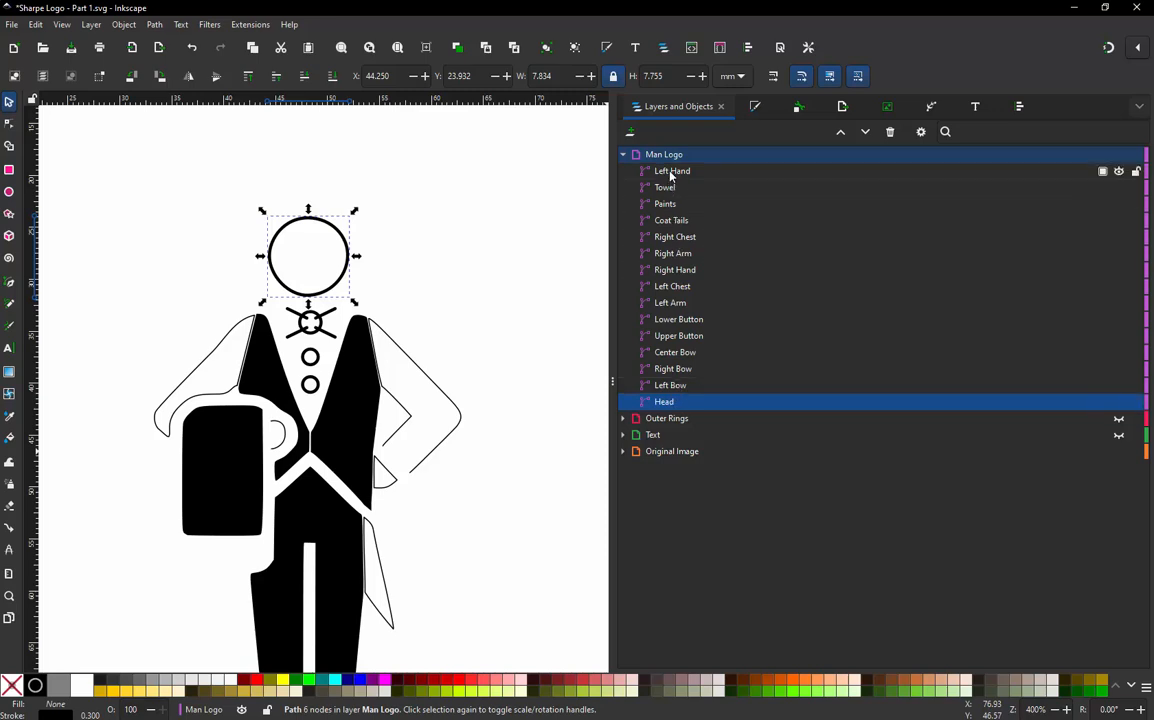
left_click(677, 386)
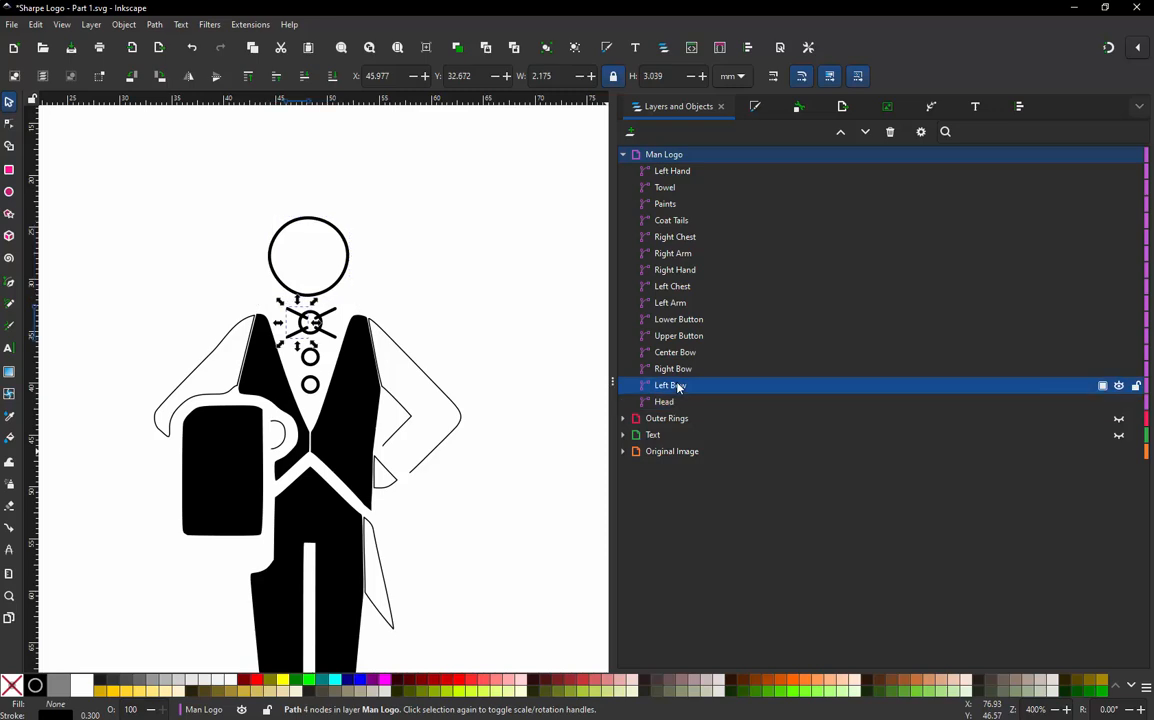
left_click(681, 370)
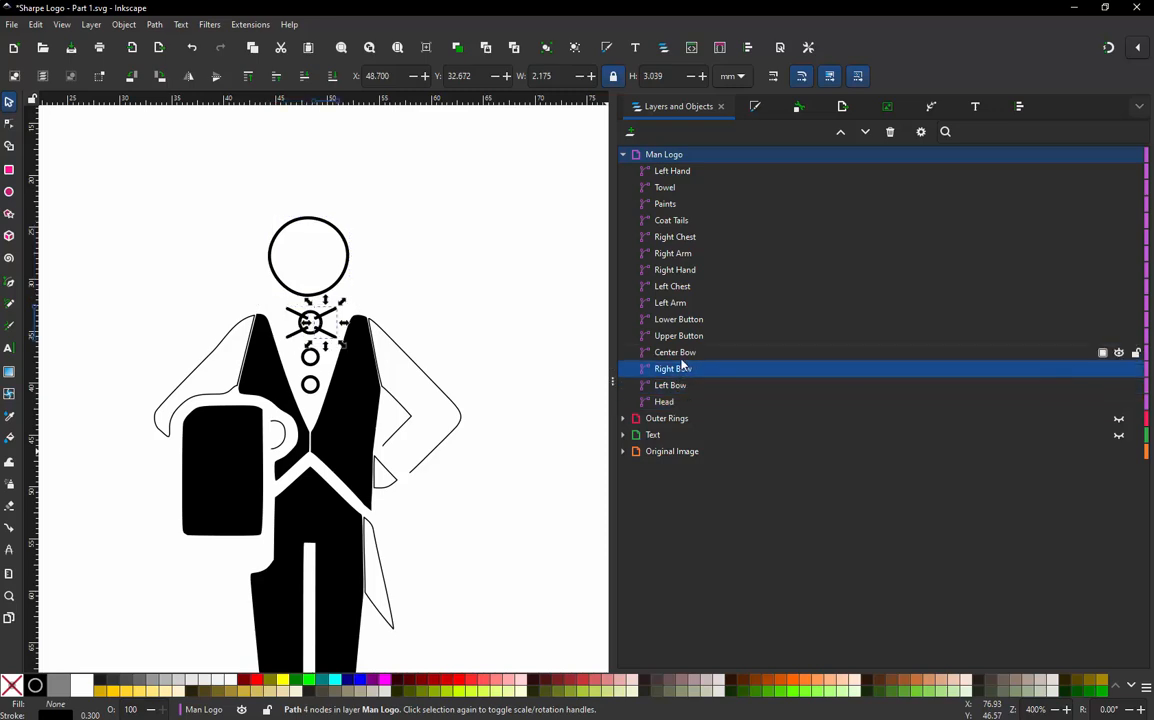
left_click(682, 354)
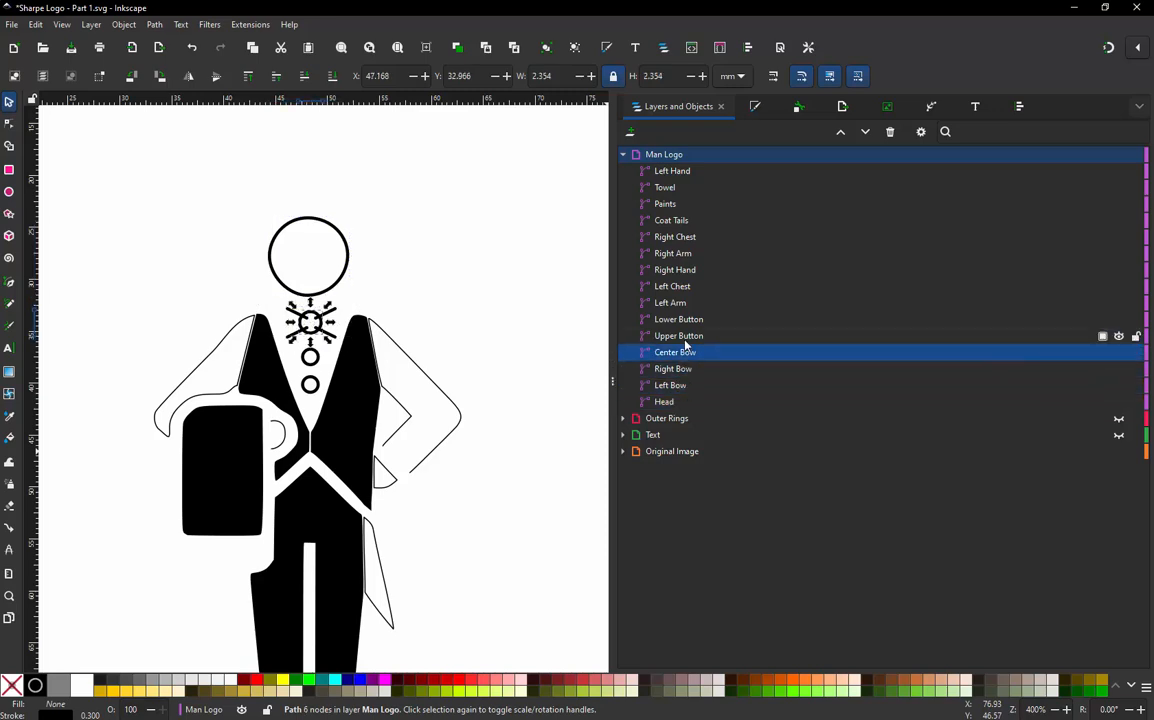
left_click(685, 337)
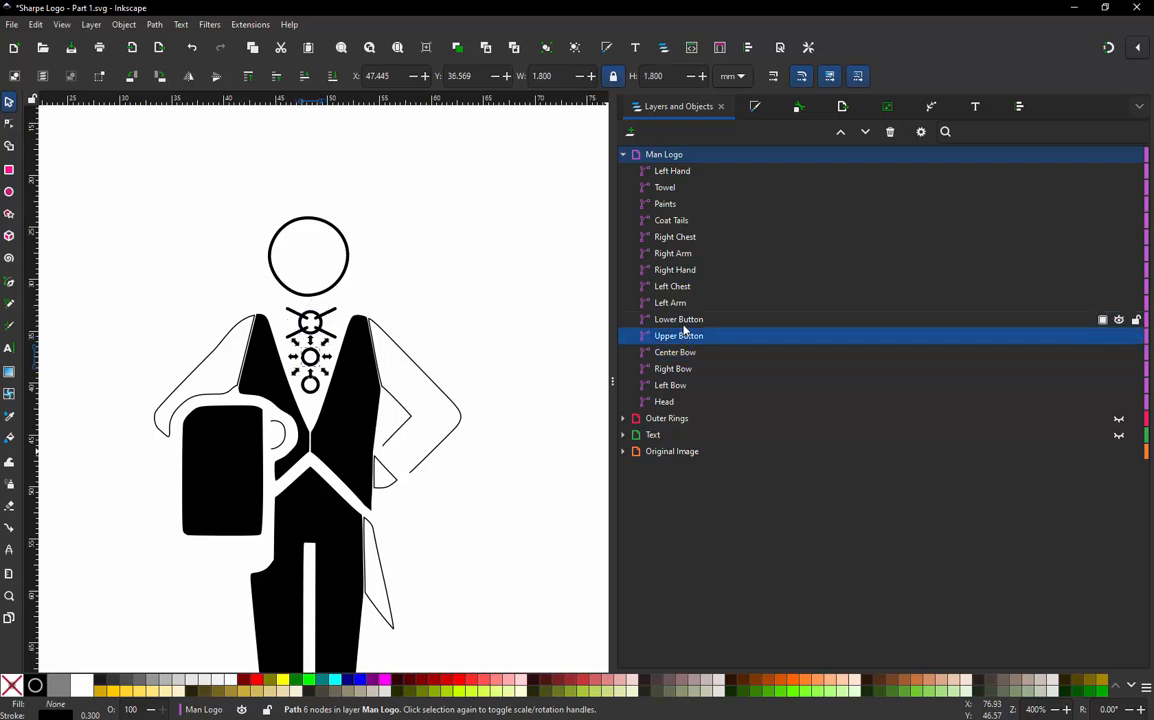
left_click(682, 320)
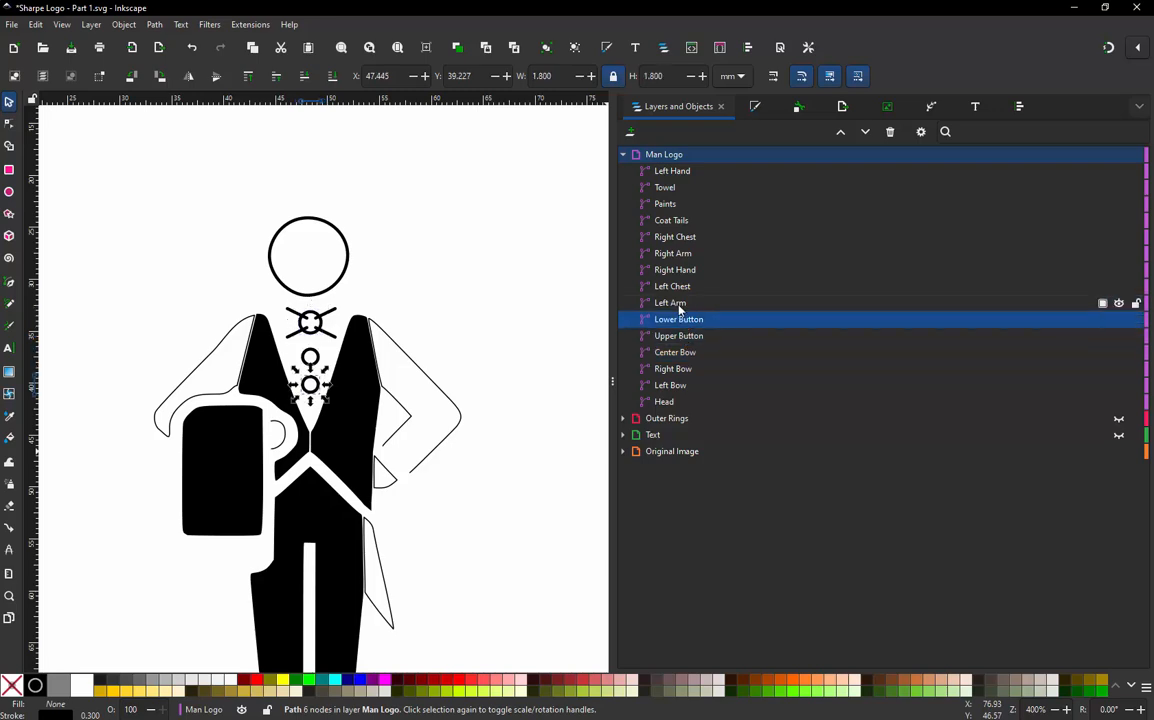
left_click(679, 305)
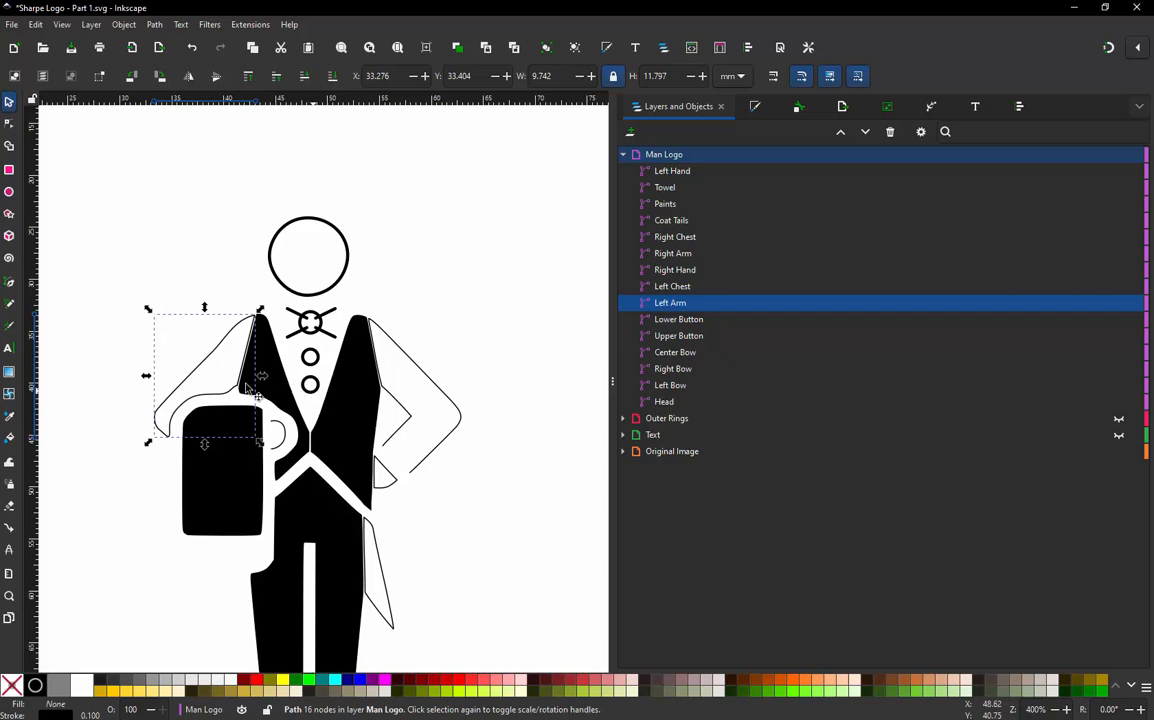
left_click(676, 290)
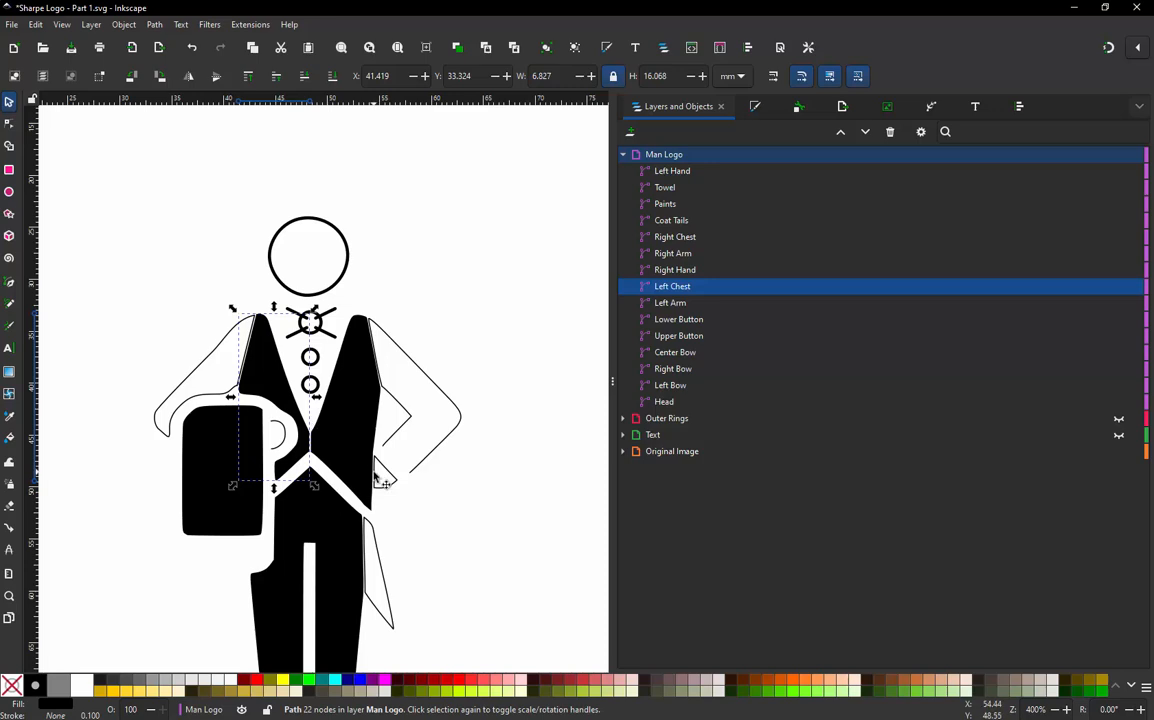
left_click(675, 270)
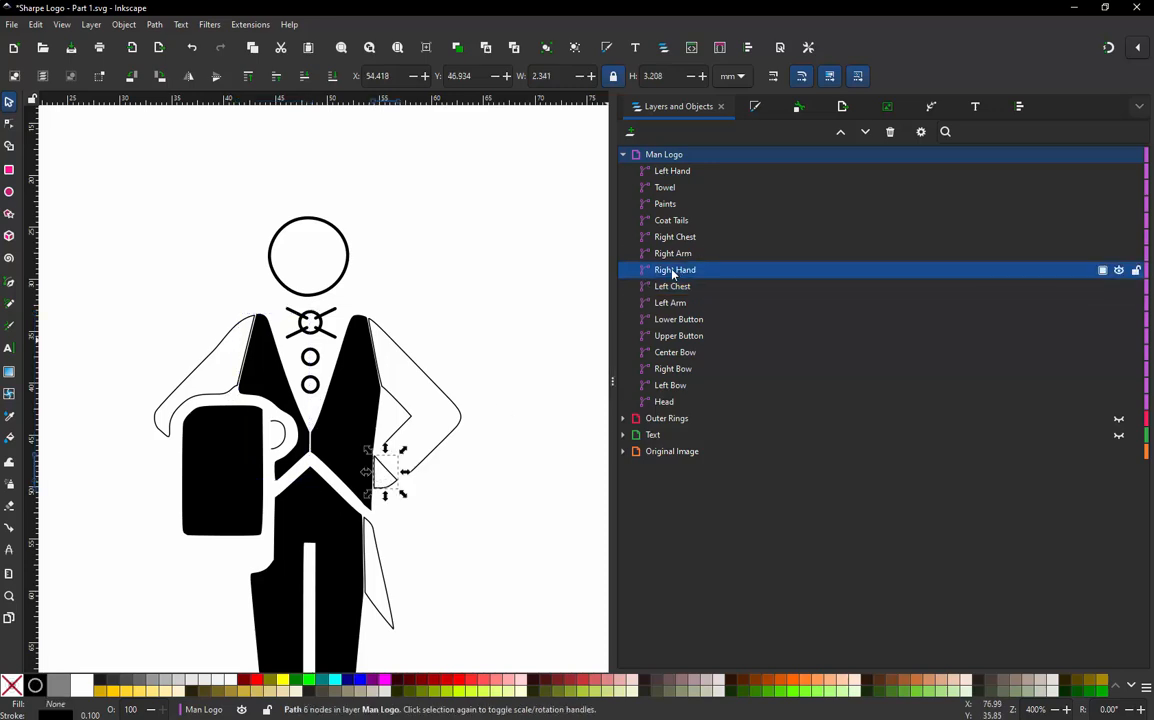
left_click(677, 254)
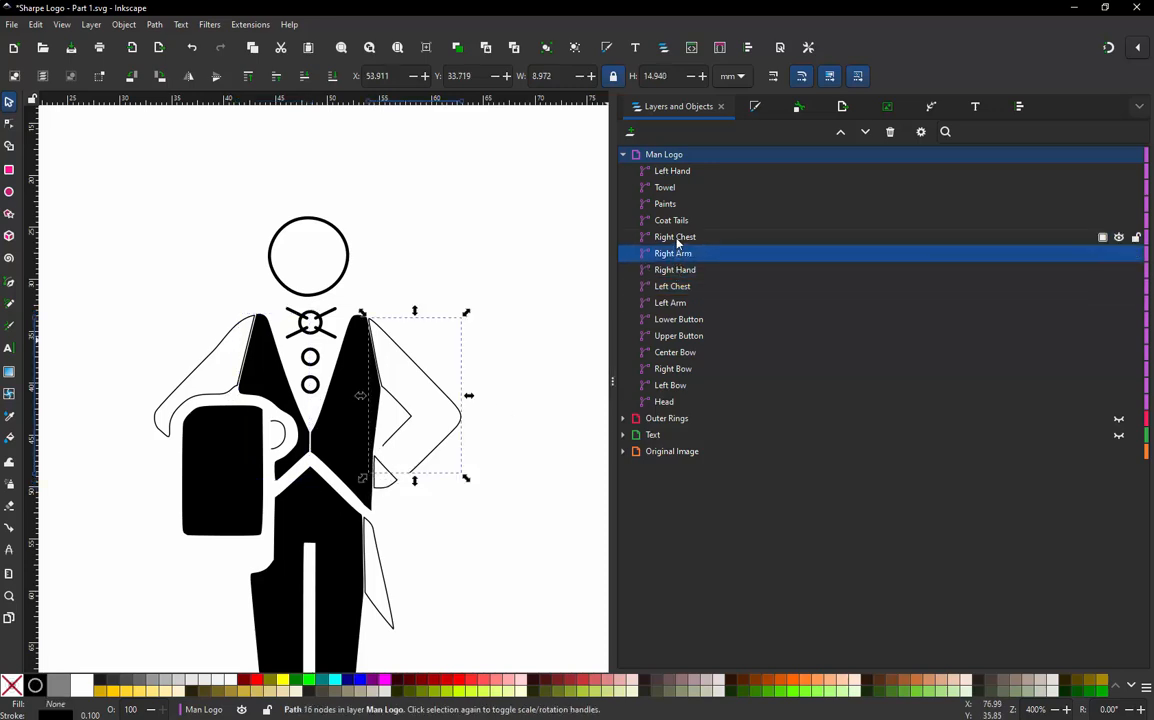
left_click(676, 238)
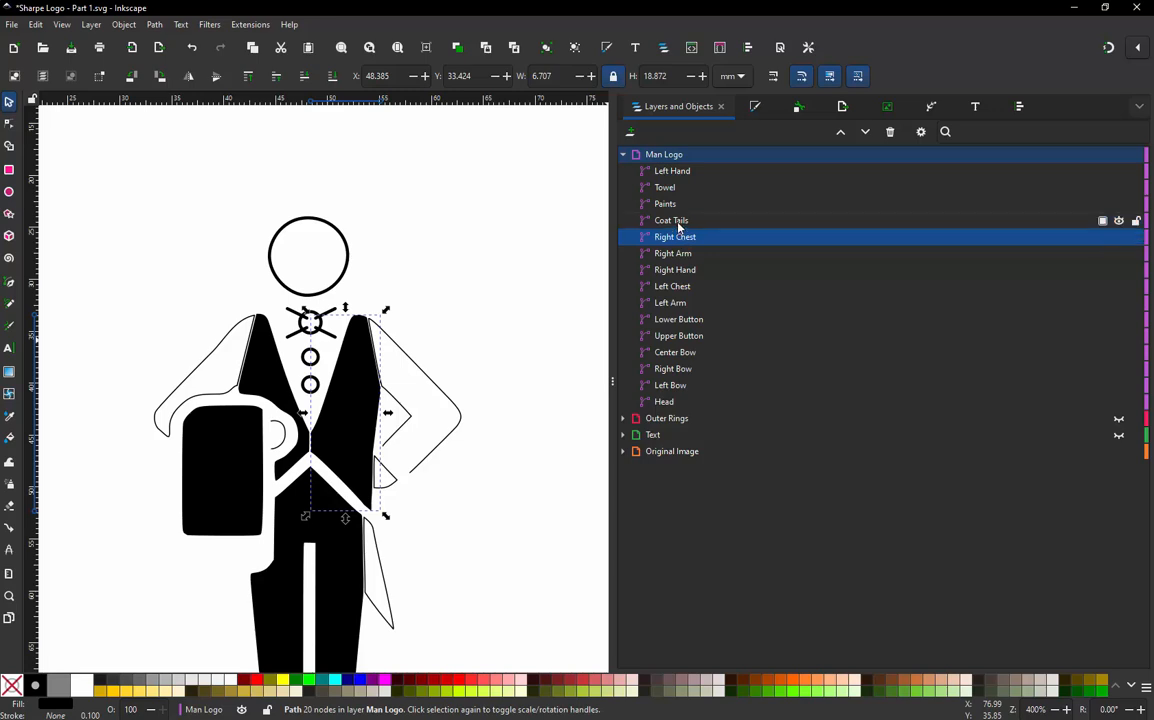
left_click(674, 221)
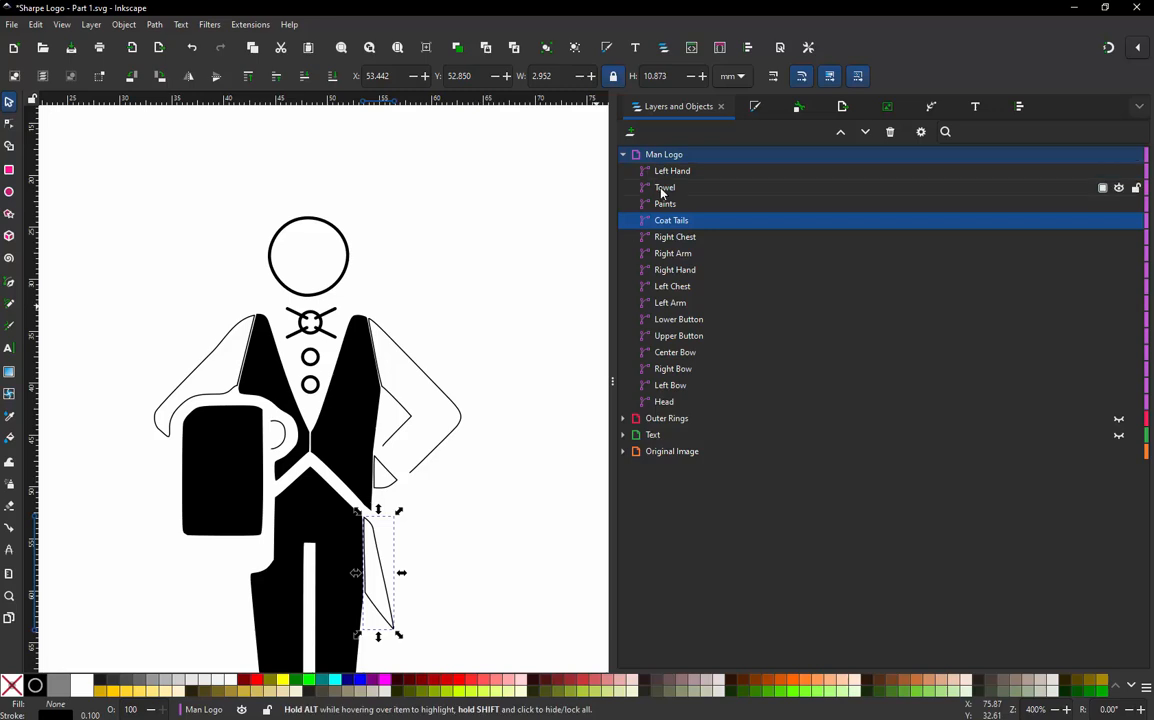
left_click(664, 204)
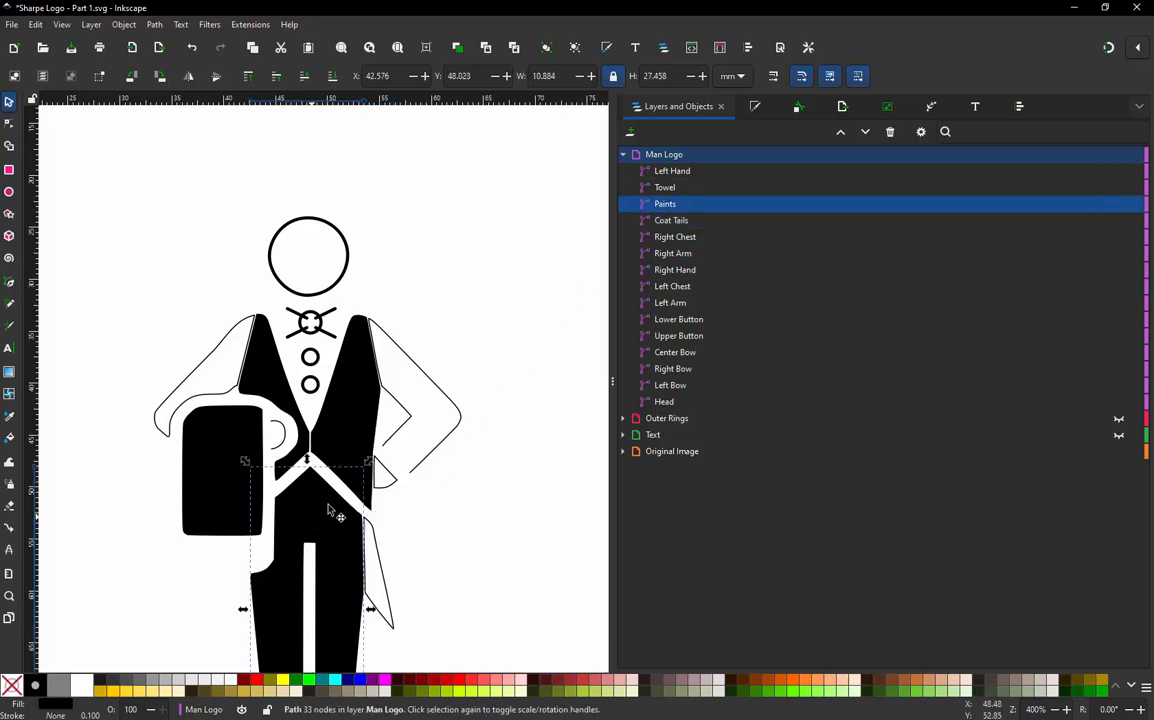
left_click(672, 189)
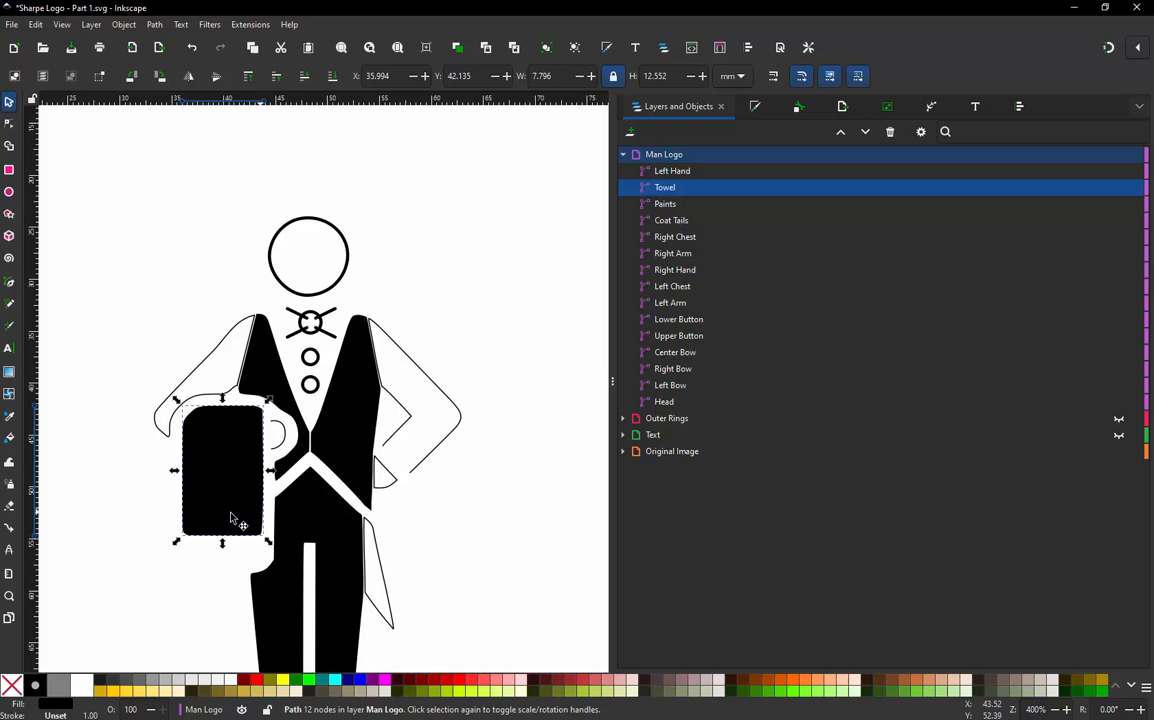
left_click(665, 171)
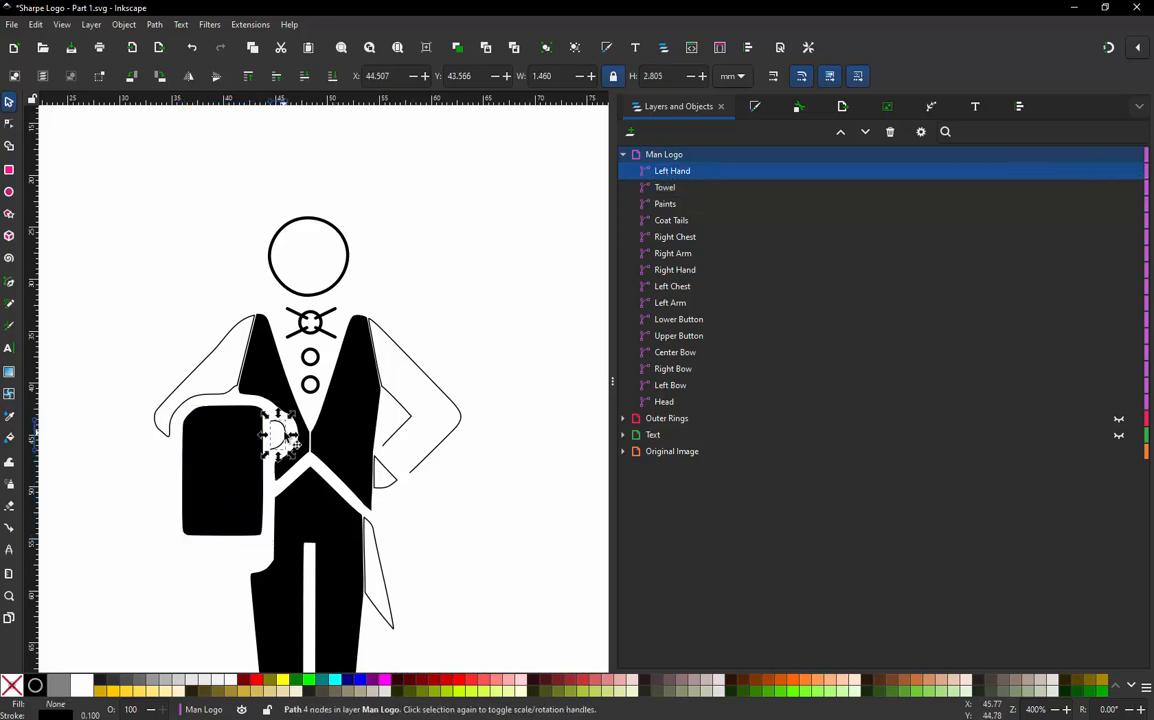
scroll(433, 218, "down", 3)
scroll(434, 218, "up", 2)
left_click(435, 221)
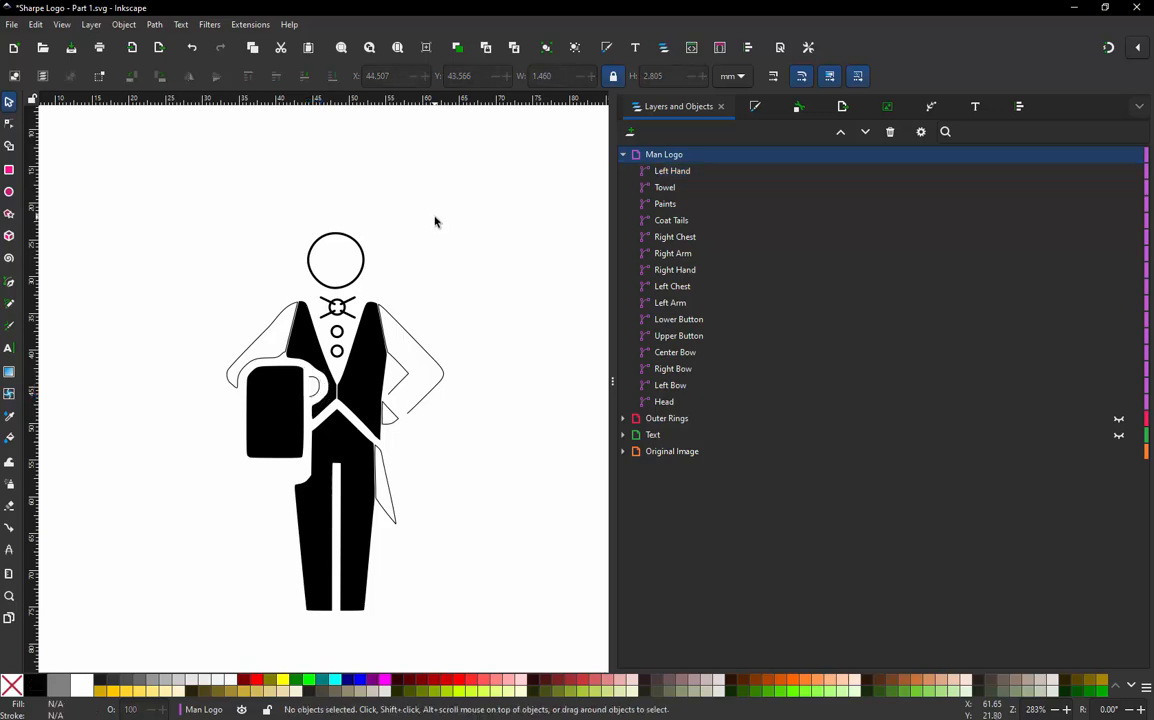
Simulate the embroidery of the man logo, show its jump stitches, and check the design information.
key("ctrl")
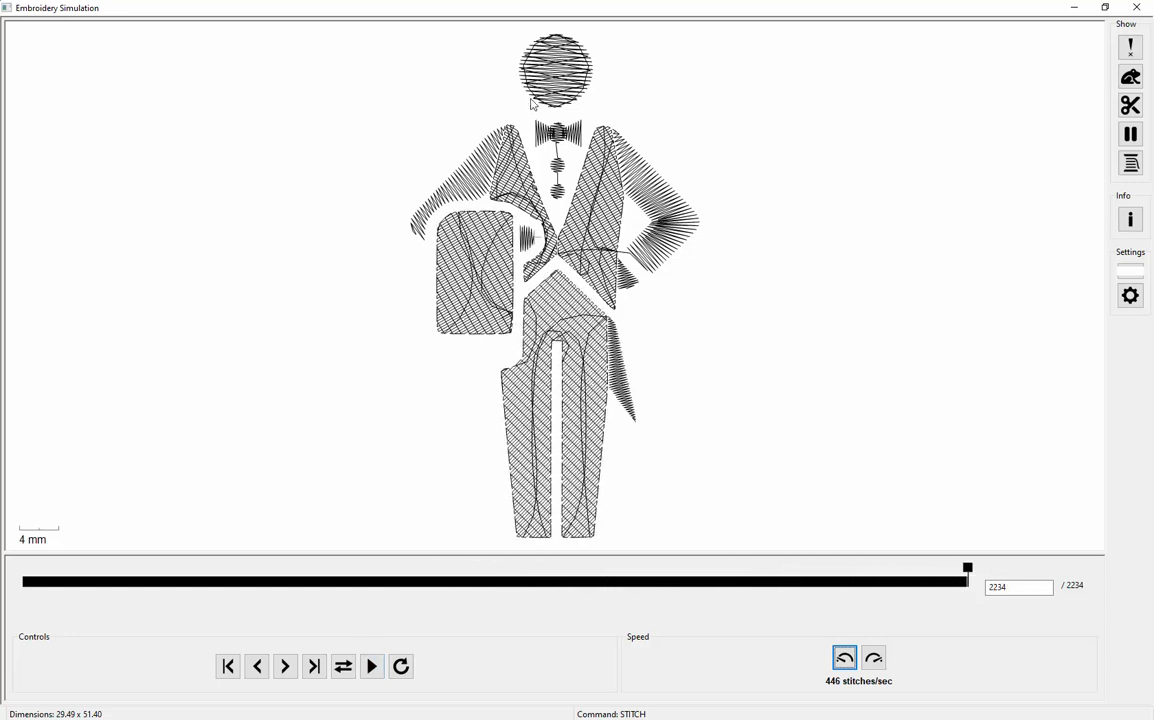
left_click(1131, 80)
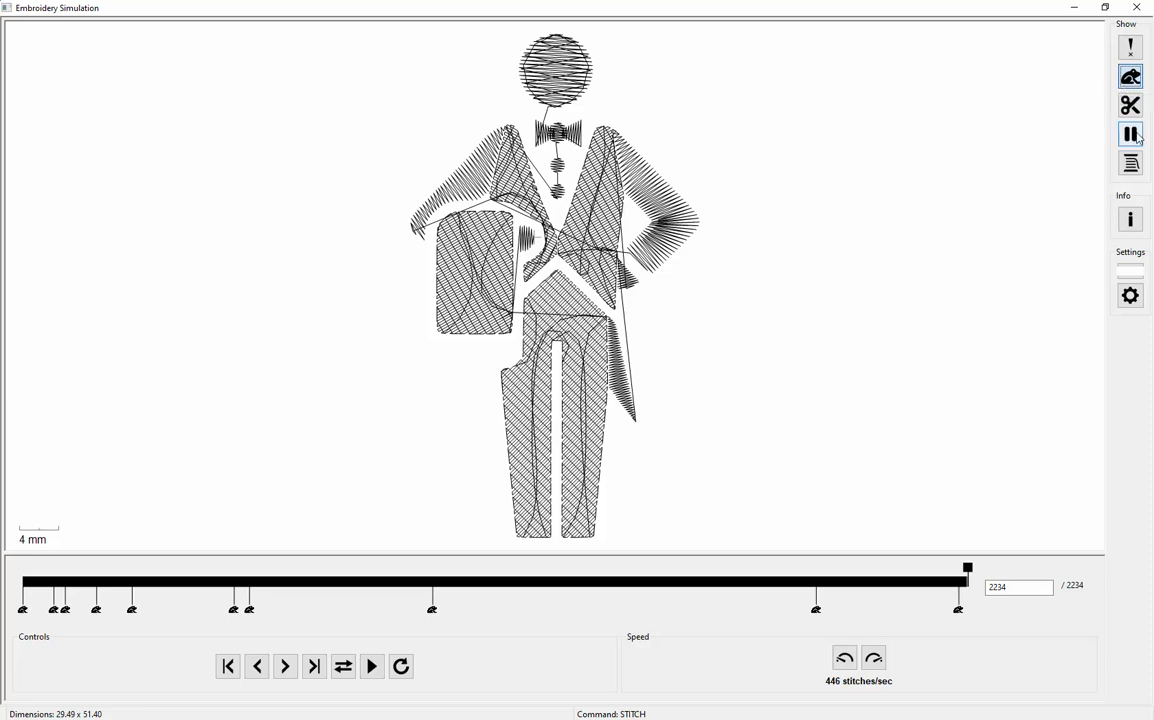
left_click(1131, 220)
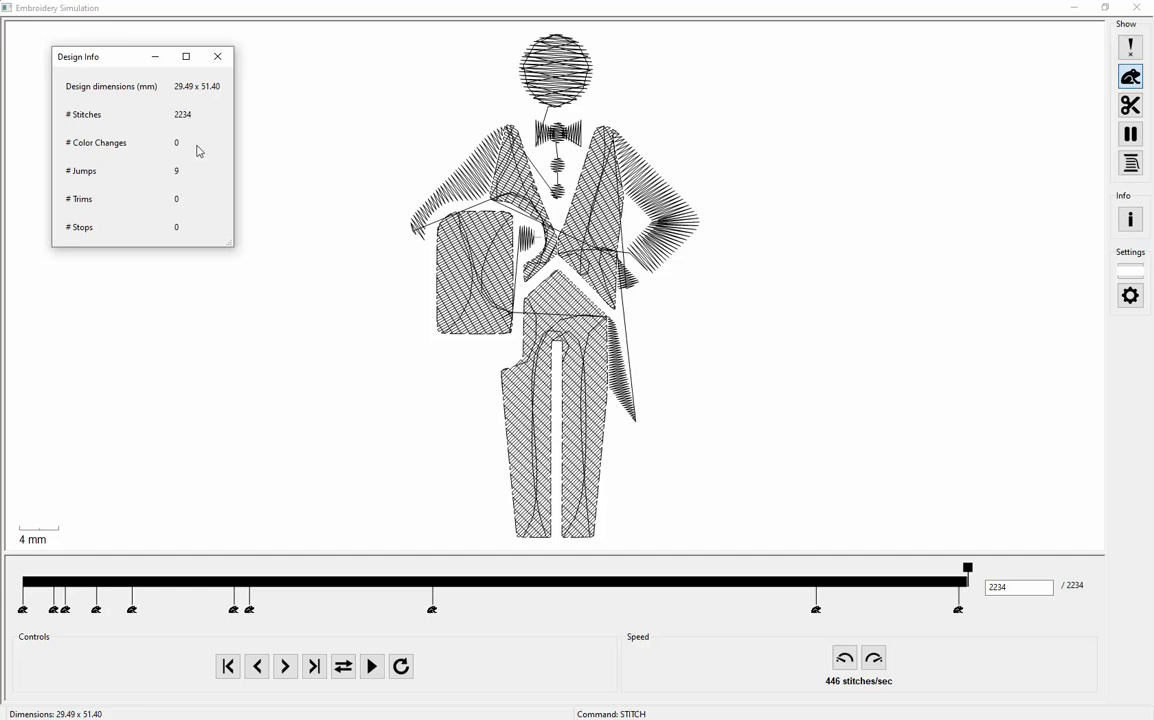
left_click(226, 65)
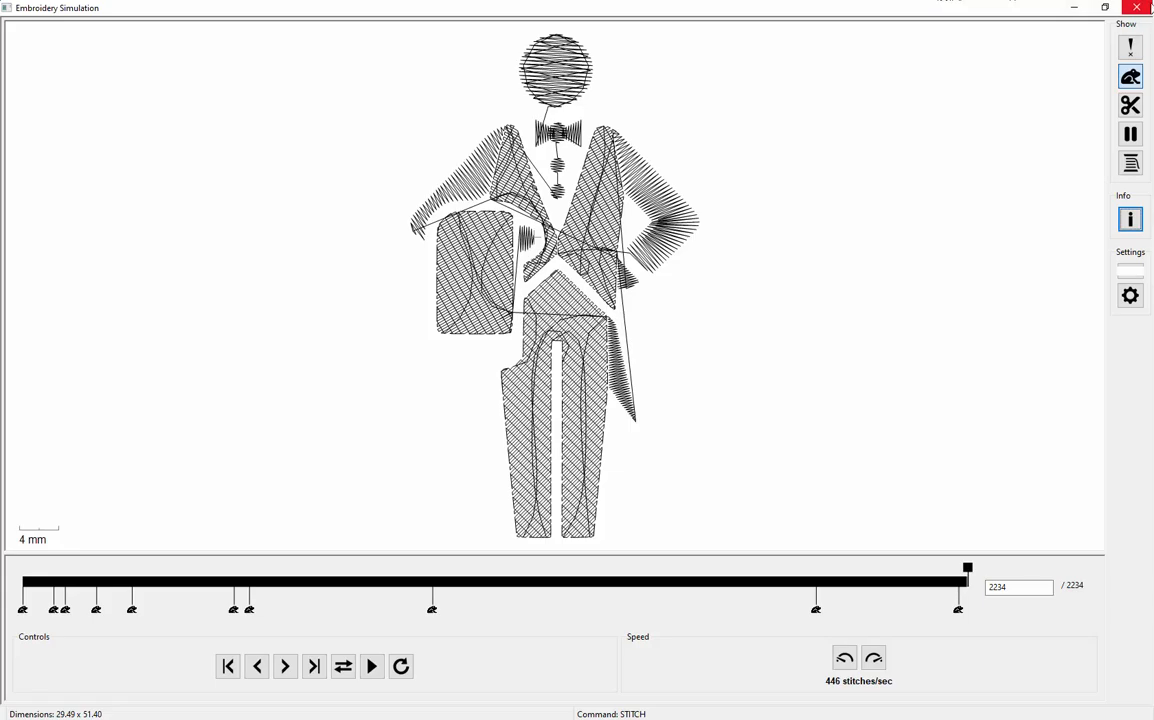
left_click(1147, 8)
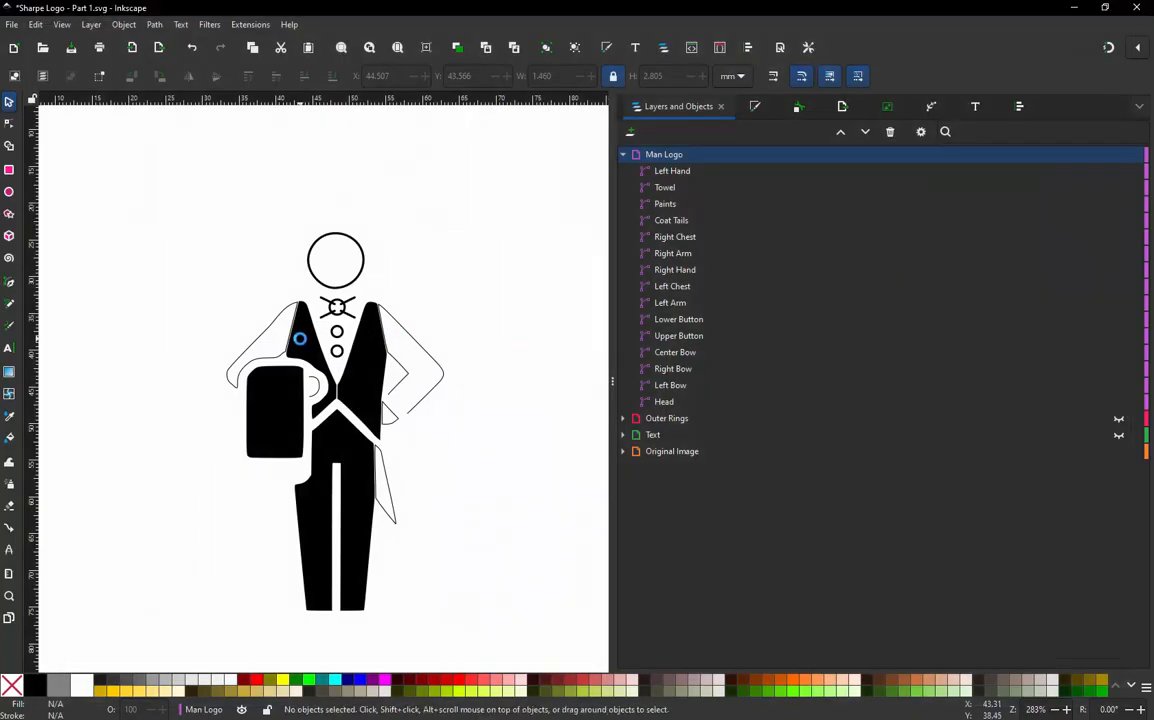
Examine the stitching sequence from the head to the left, right and center bow by selecting each on the canvas.
scroll(300, 320, "up", 2, "ctrl")
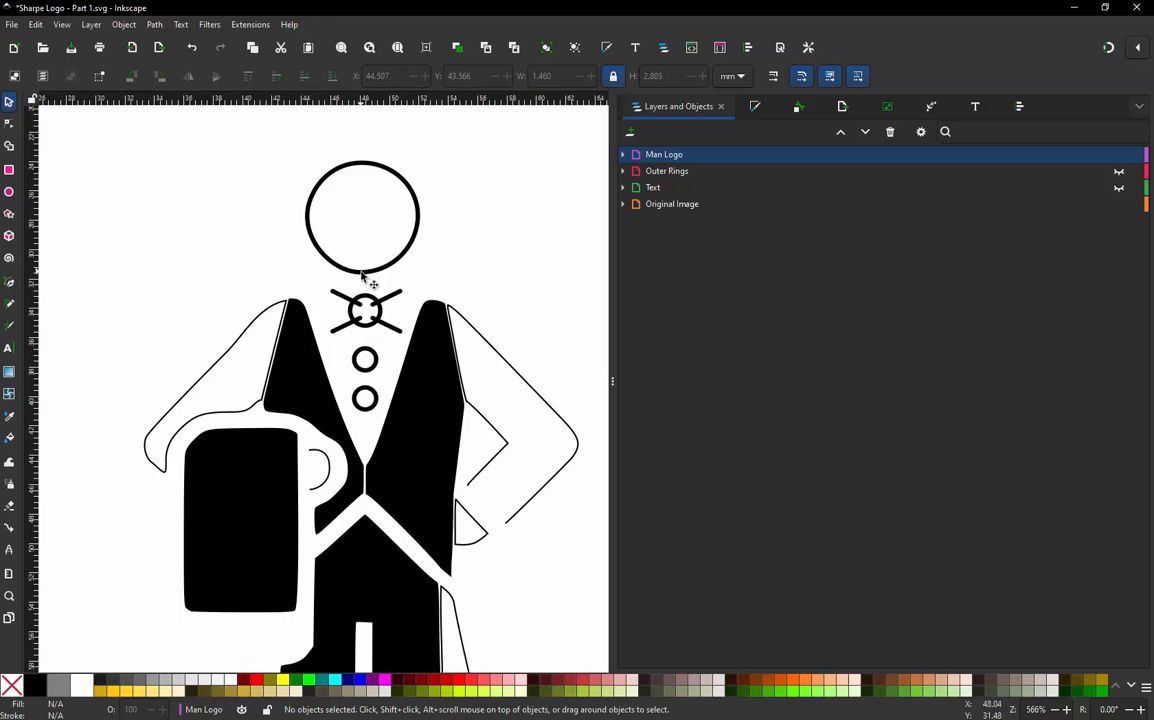
left_click(362, 273)
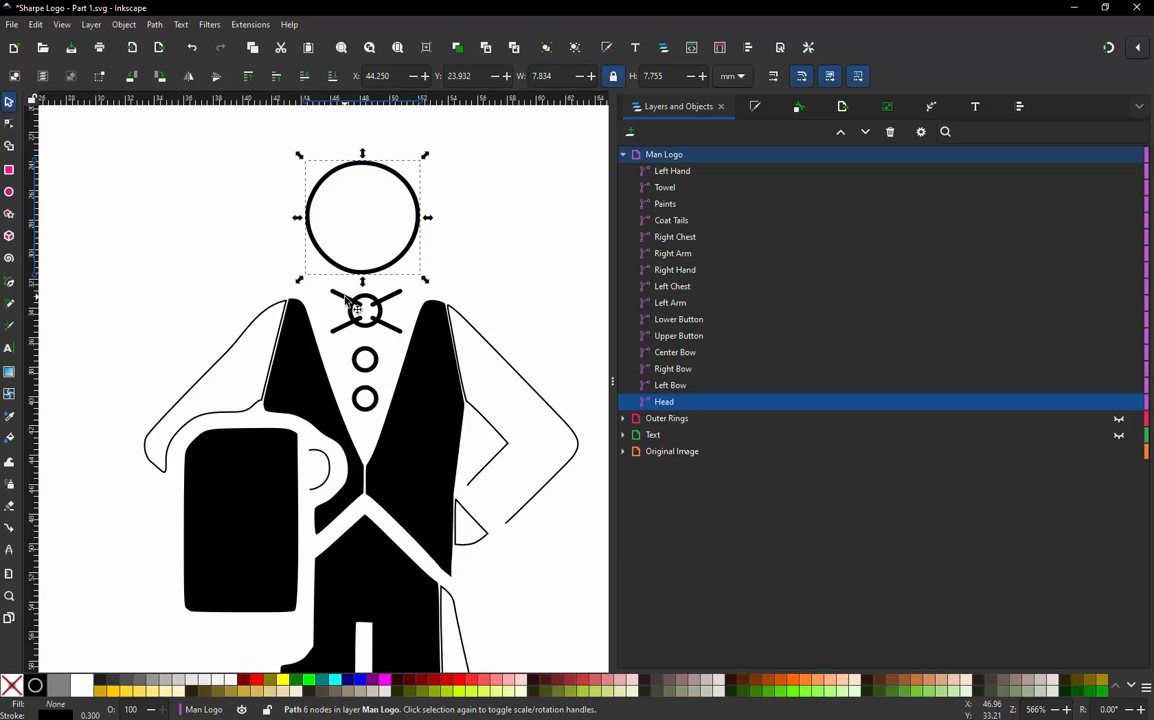
left_click(347, 302)
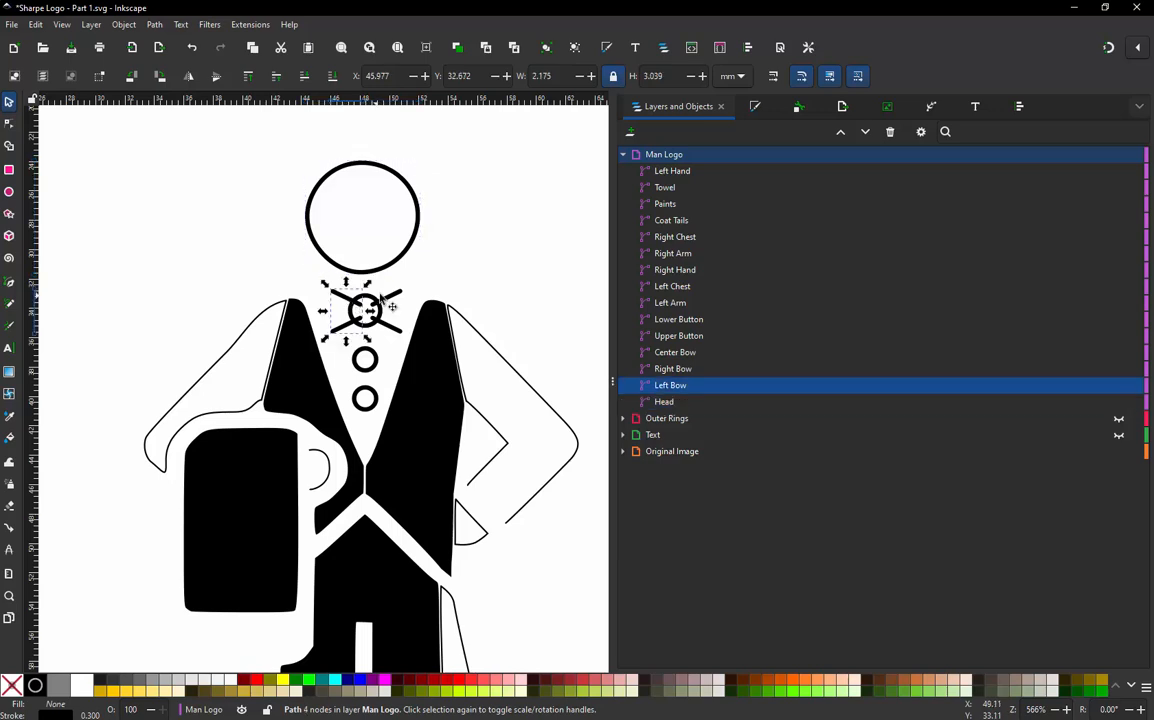
scroll(372, 305, "up", 2, "ctrl")
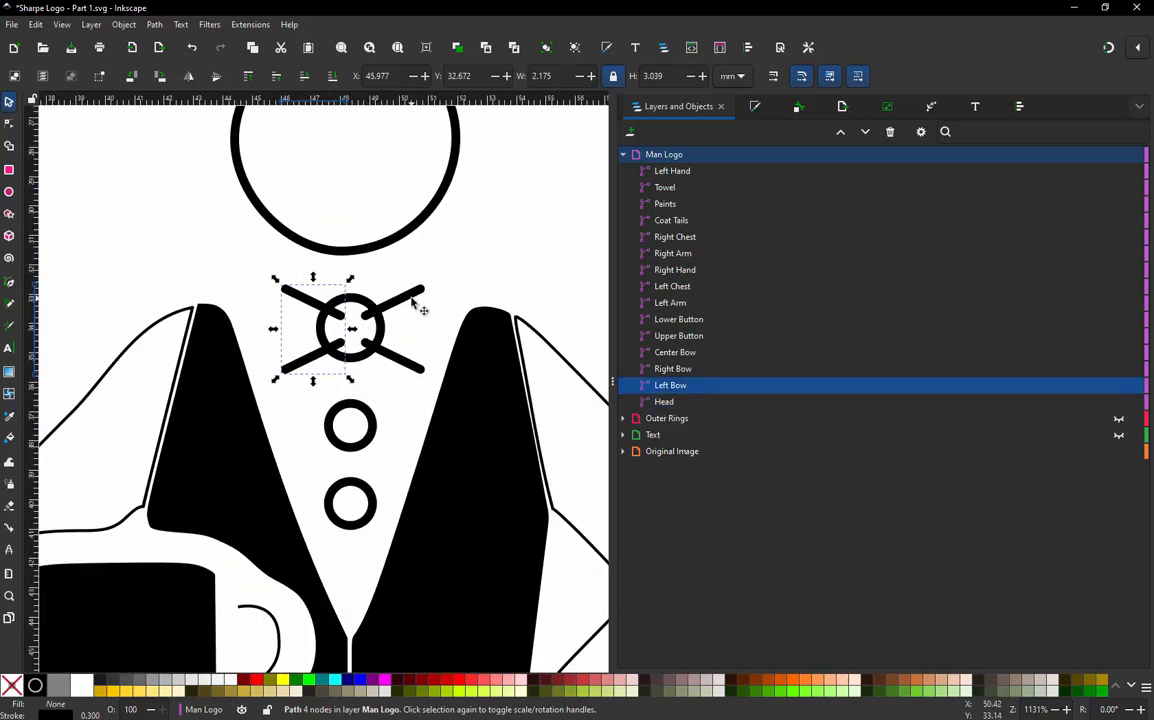
left_click(411, 300)
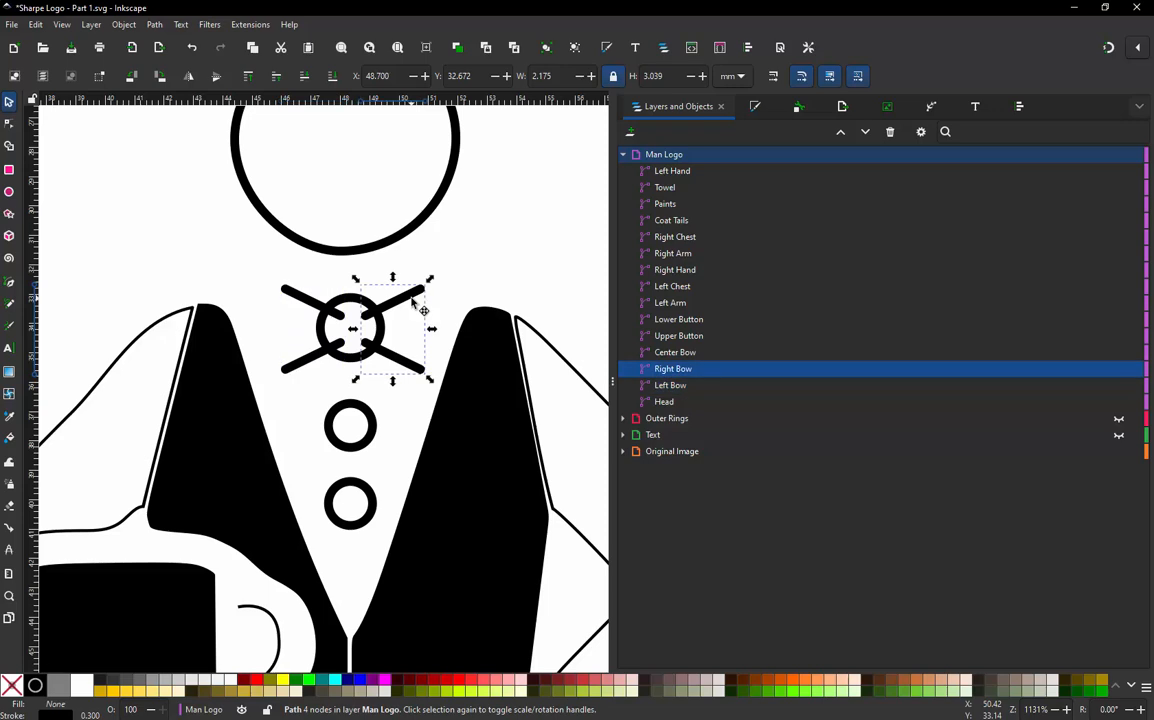
left_click(357, 300)
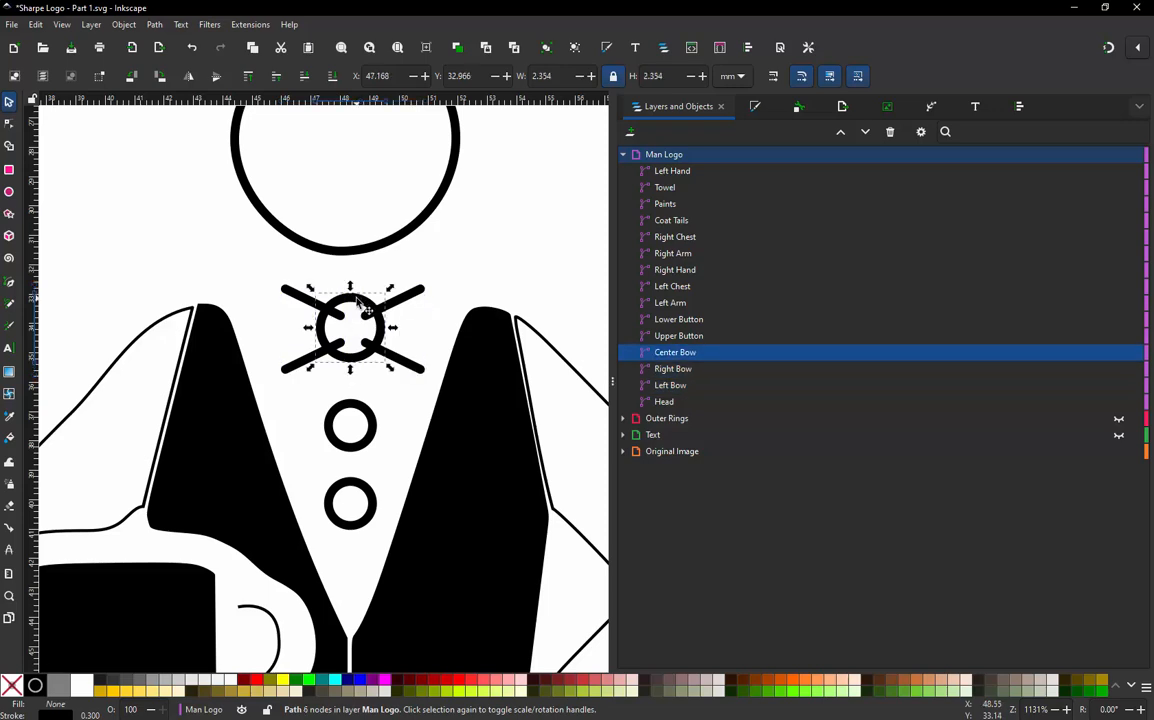
scroll(370, 370, "down", 2)
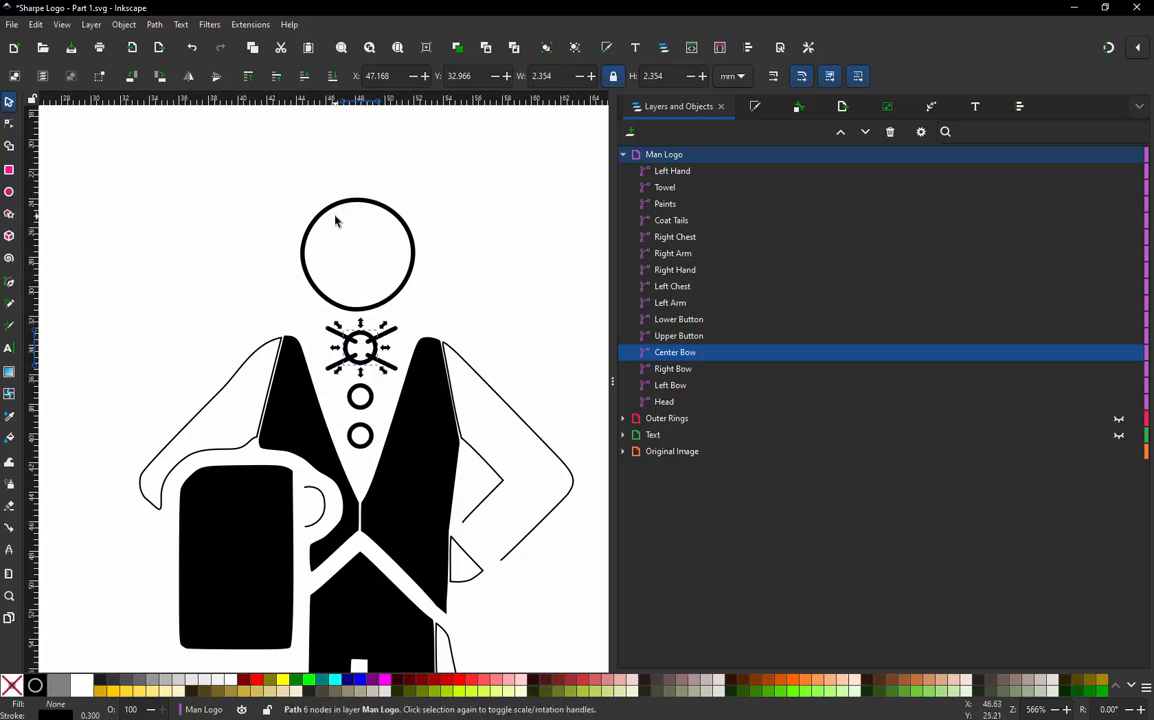
Simulate the center bow's embroidery on its own and scrub through its stitches.
key("ctrl")
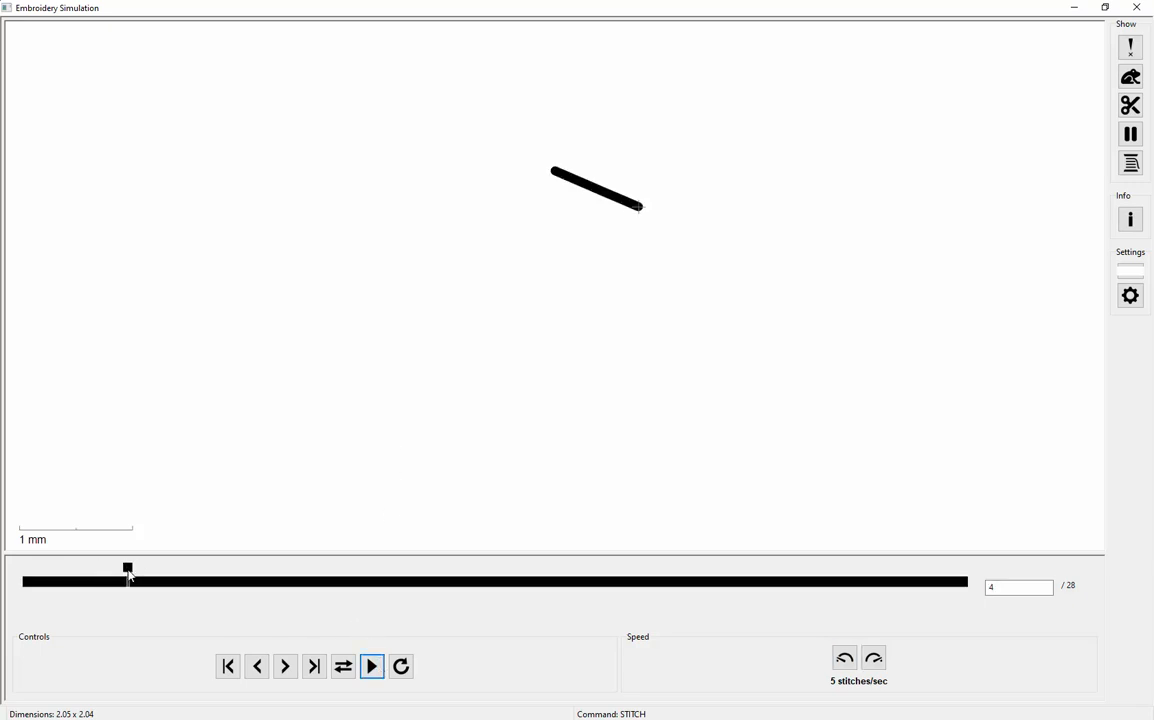
mouse_move(128, 575)
left_mouse_down()
mouse_move(631, 573)
mouse_move(870, 548)
left_mouse_up()
left_click(1136, 7)
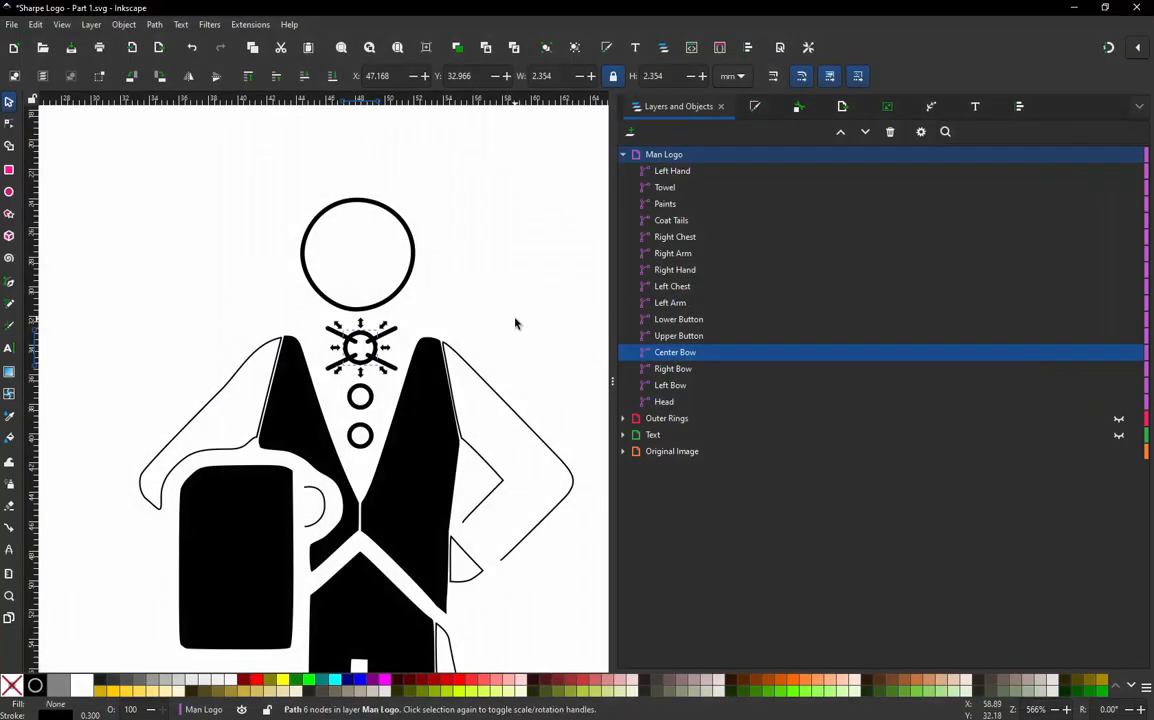
Simulate the head, bow tie and two buttons together, showing the jump stitches while scrubbing through the stitching sequence.
left_click(464, 288)
scroll(332, 267, "down", 1)
scroll(288, 253, "up", 1)
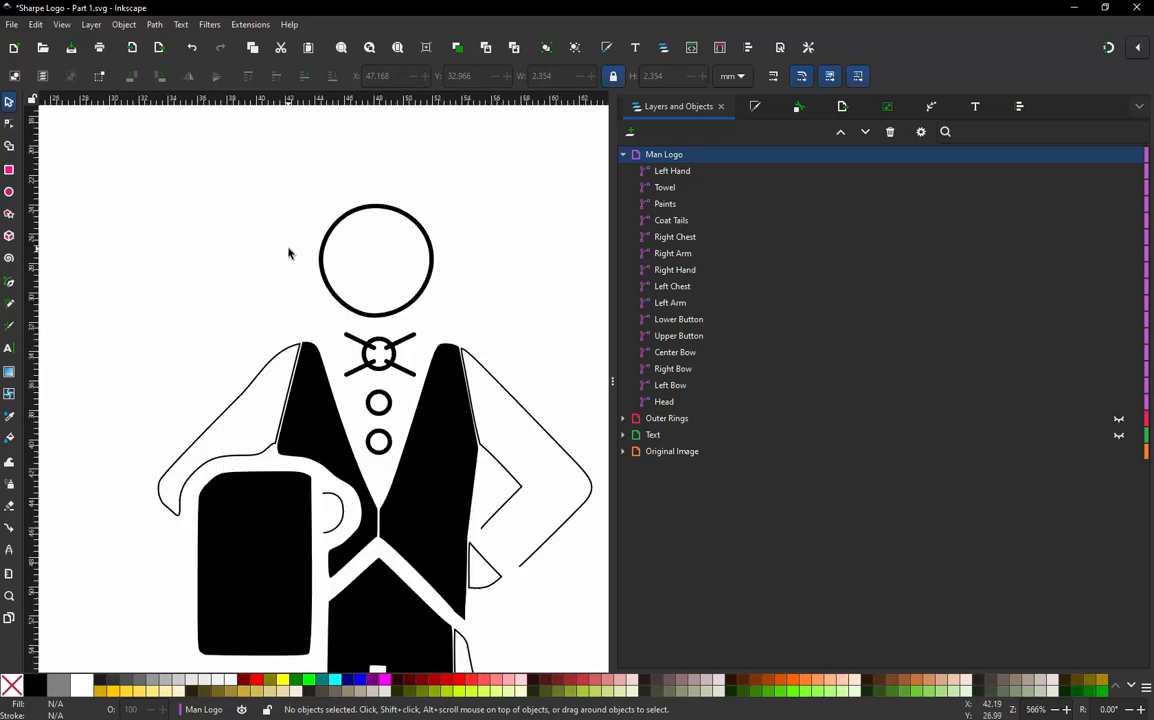
left_click_drag(268, 202, 493, 491)
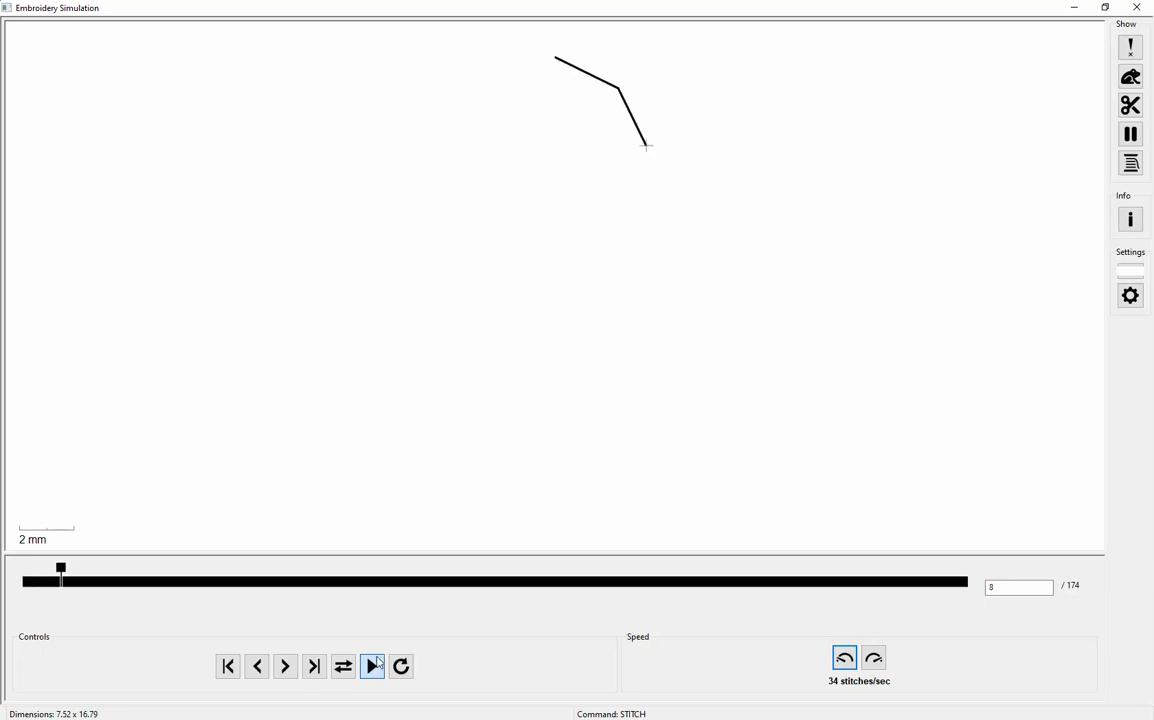
left_click_drag(95, 569, 443, 586)
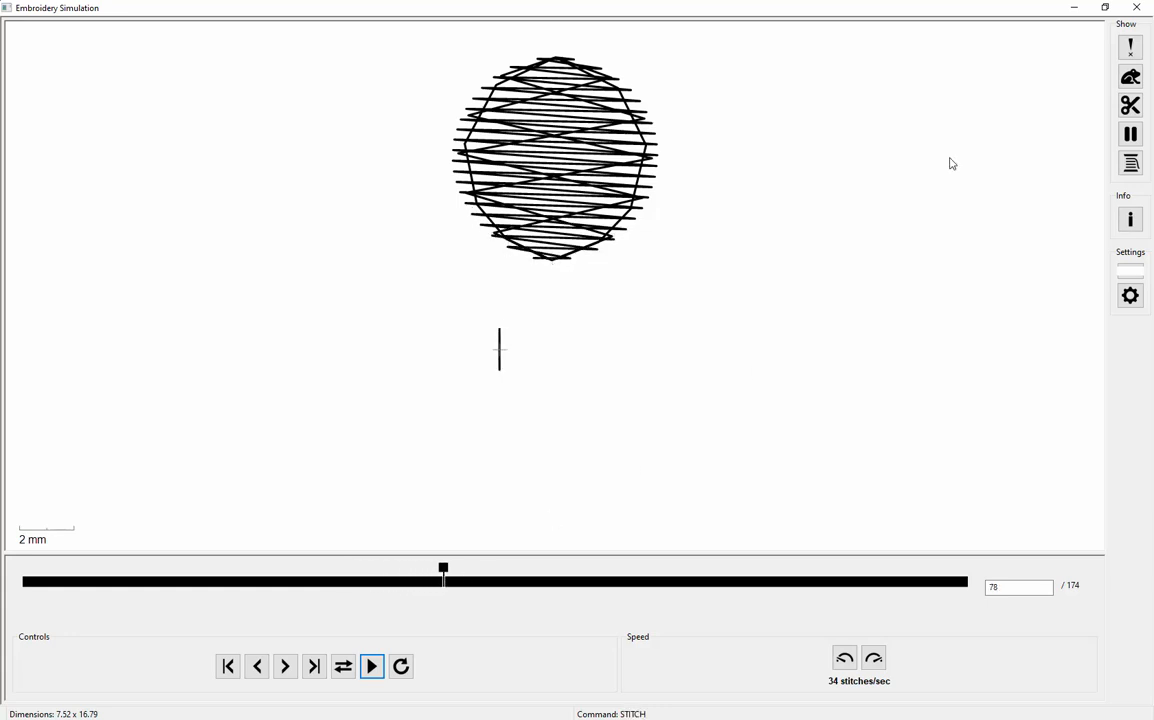
left_click(1130, 77)
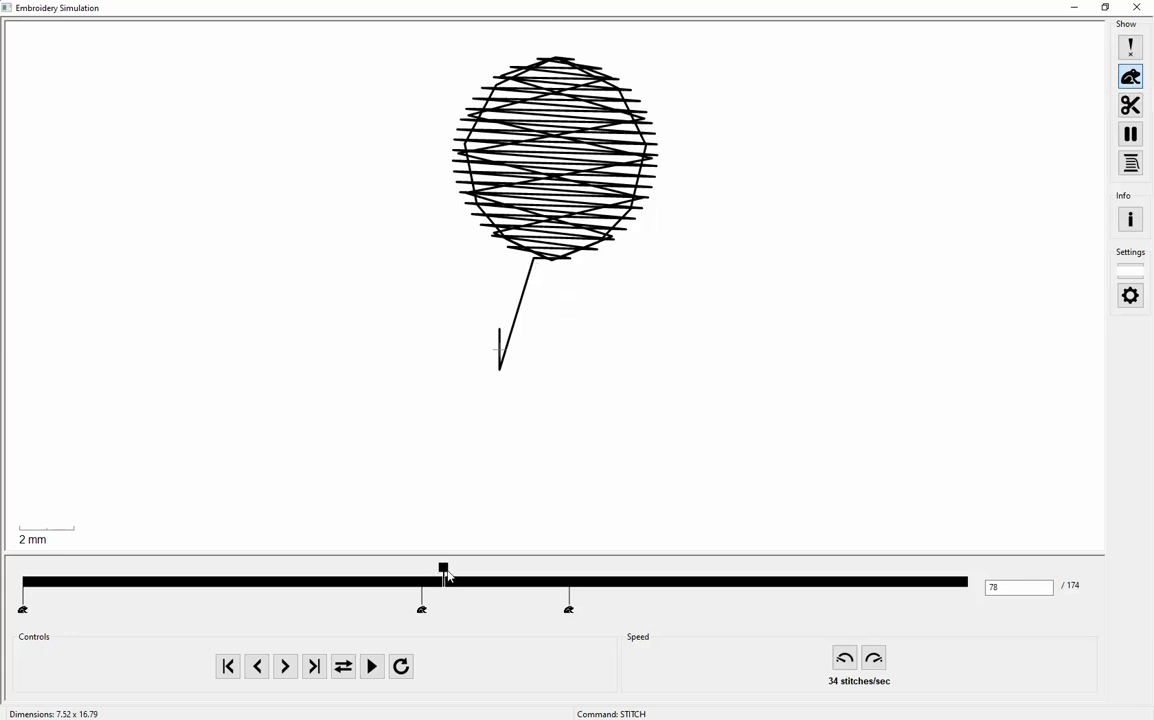
left_click_drag(447, 576, 494, 574)
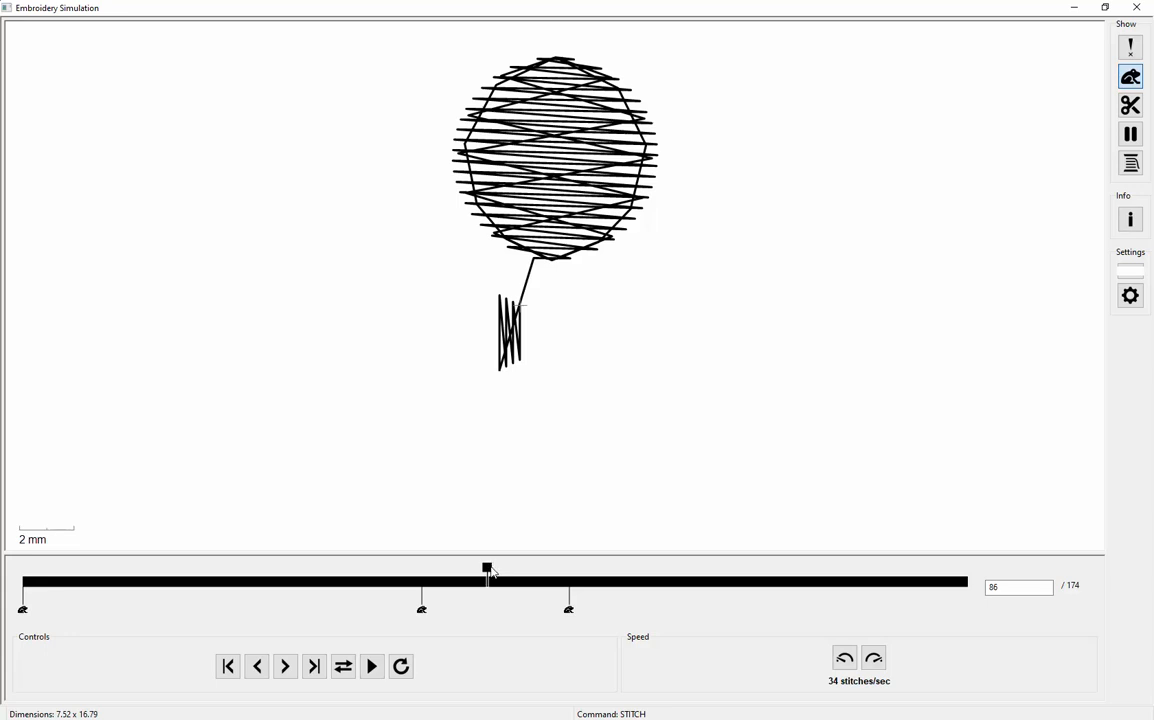
mouse_move(490, 572)
left_mouse_down()
mouse_move(657, 570)
mouse_move(953, 502)
left_mouse_up()
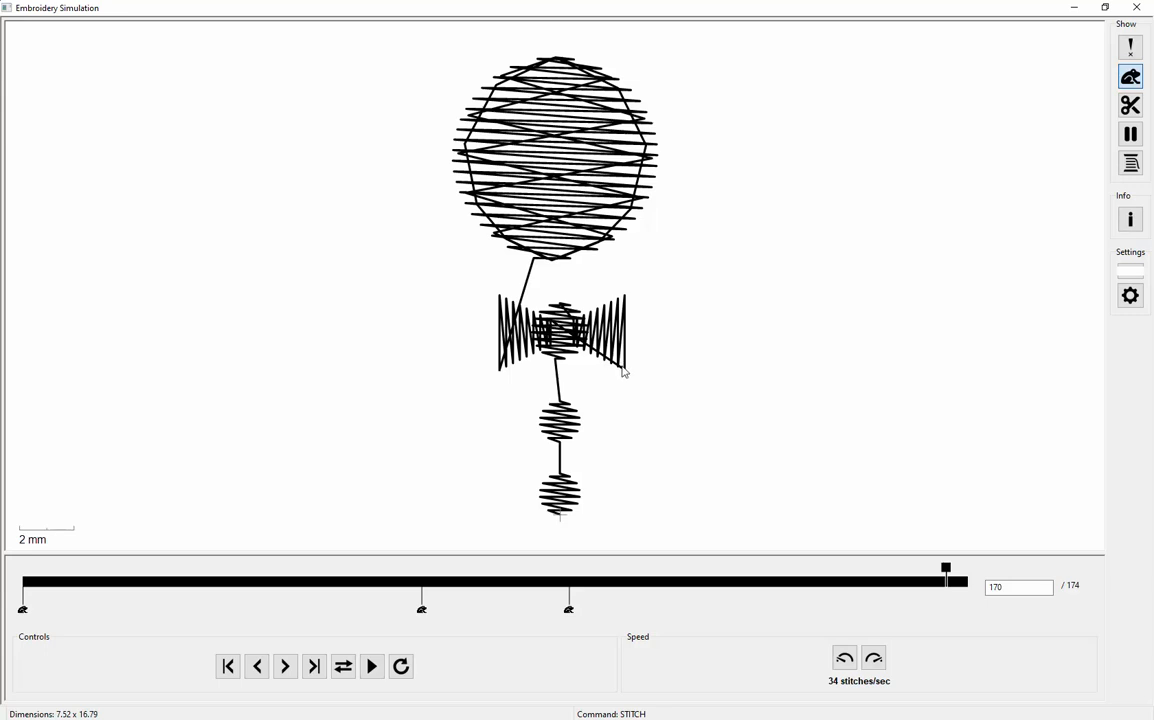
left_click(1138, 7)
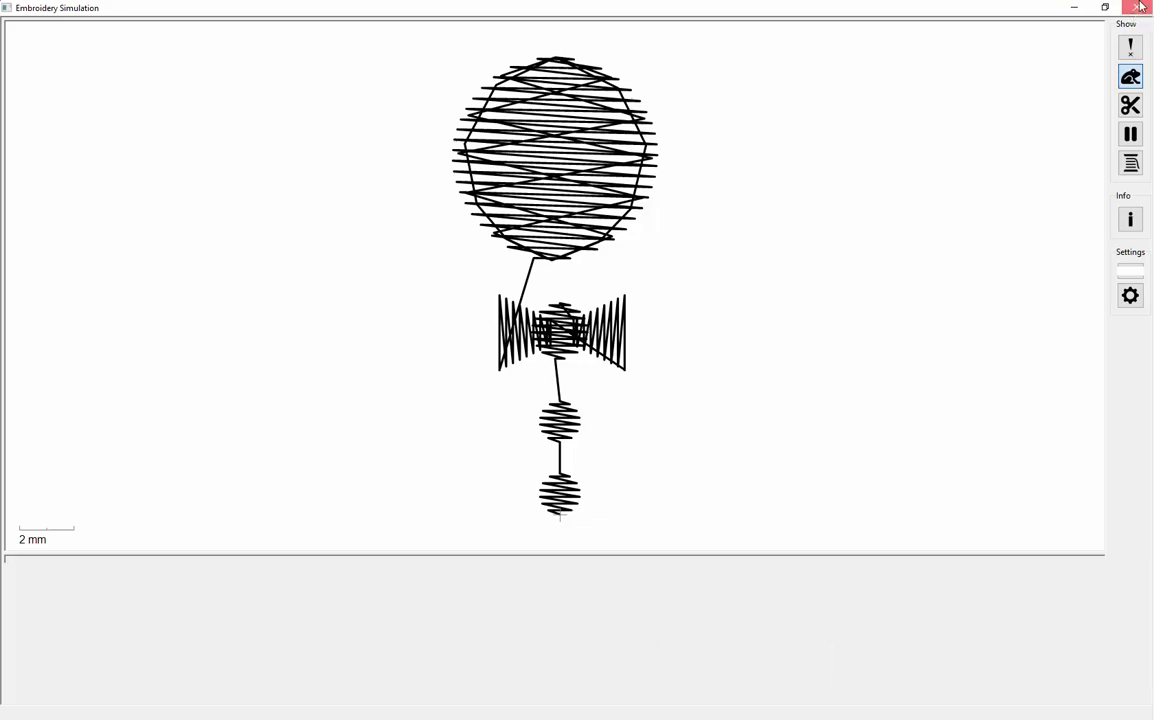
left_click(489, 325)
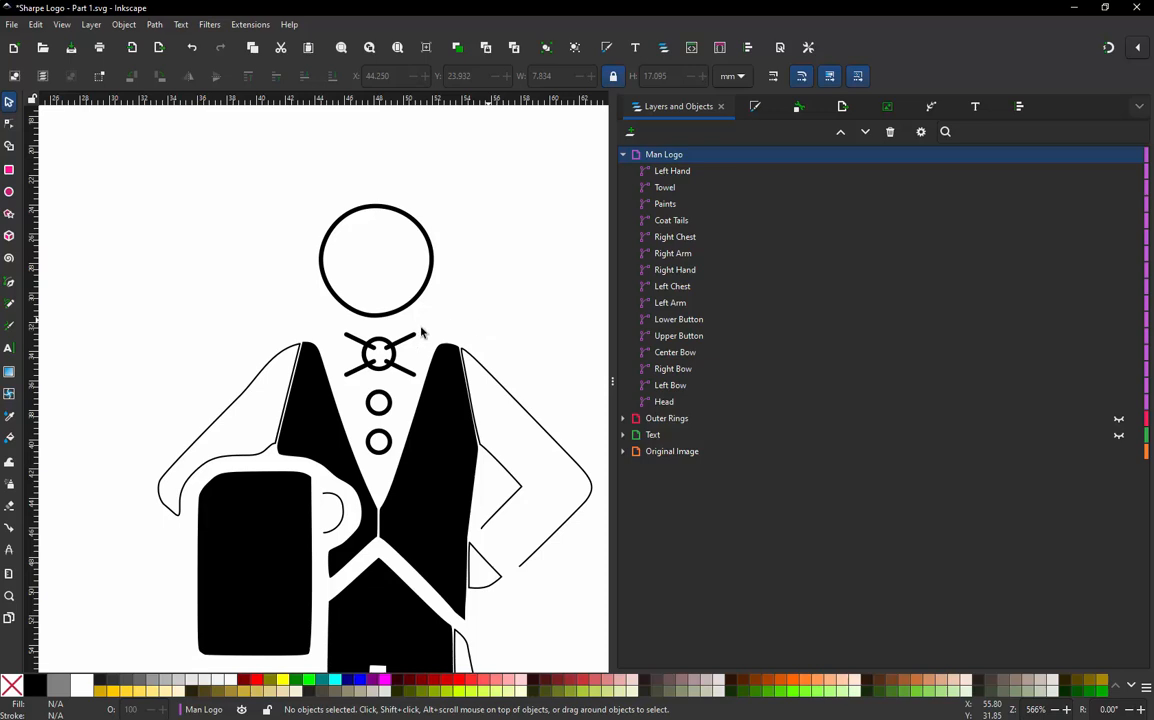
Convert the jump stitches between Head, Left Bow and Right Bow to strokes, with 1.00 mm minimum jump length and all elements connected.
scroll(362, 350, "up", 1)
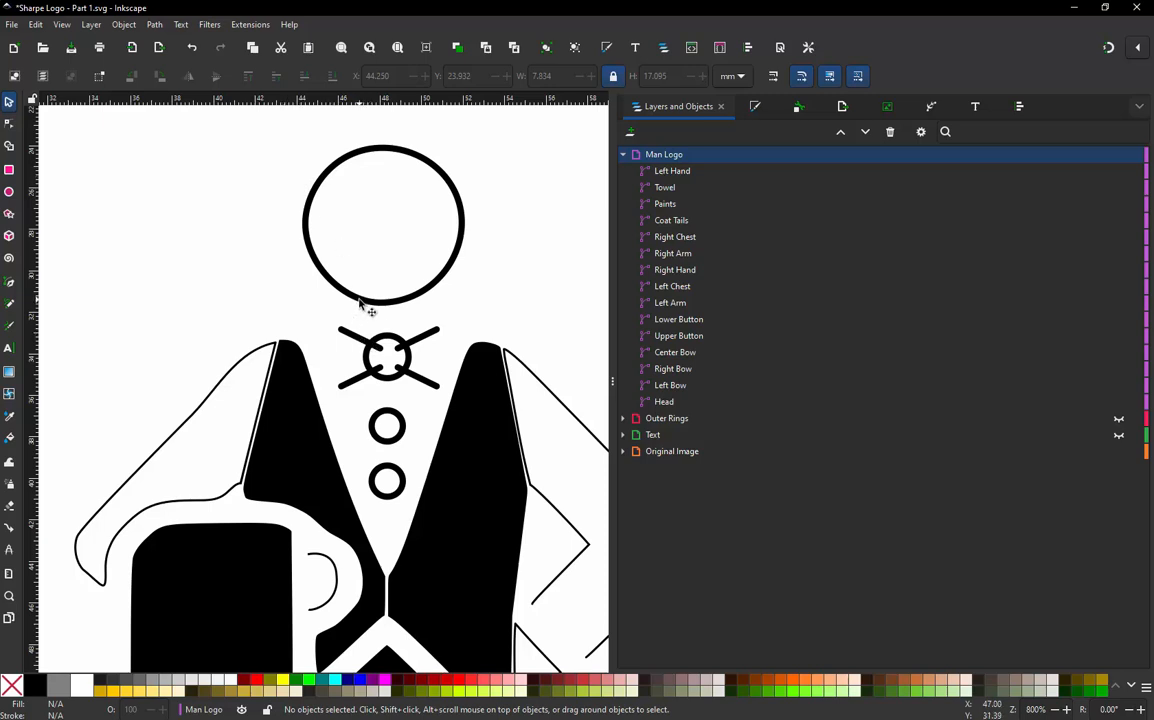
left_click(364, 302)
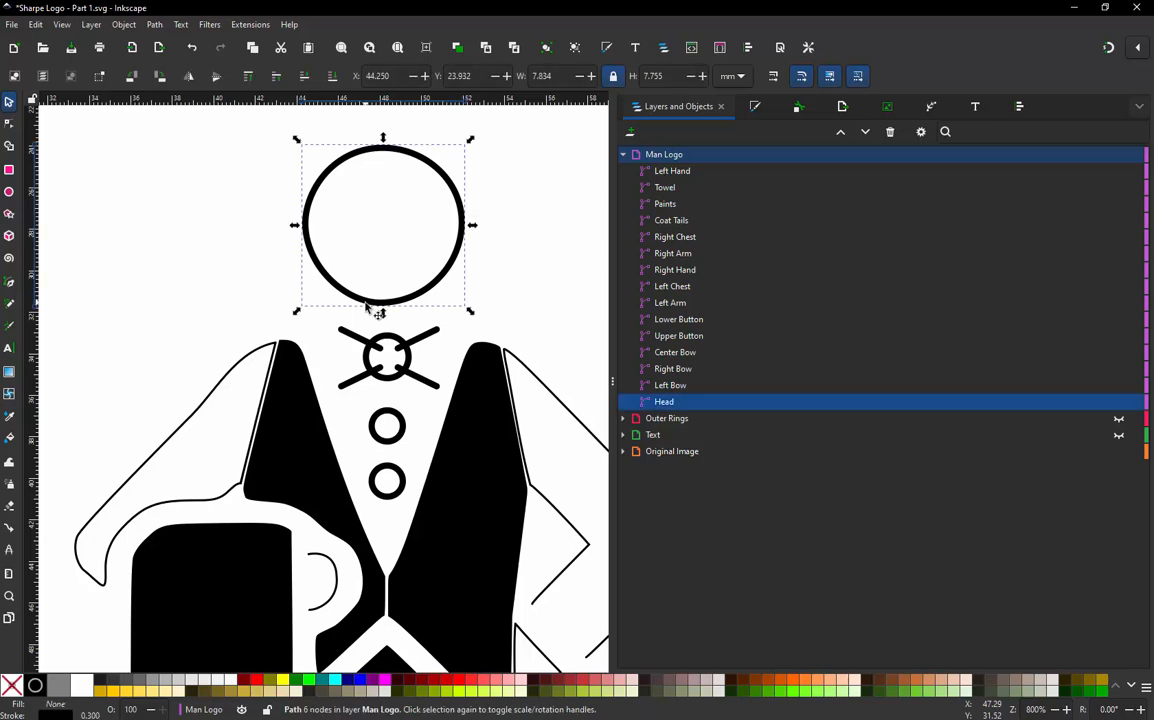
left_click(362, 341, "shift")
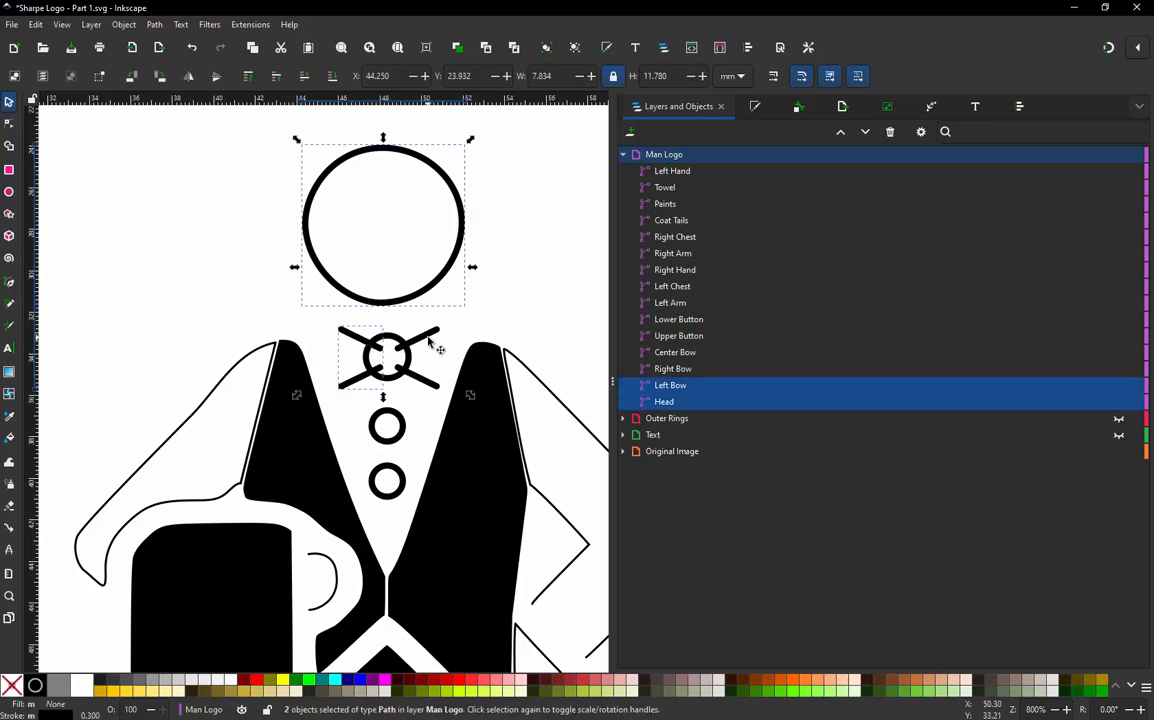
left_click(433, 344, "shift")
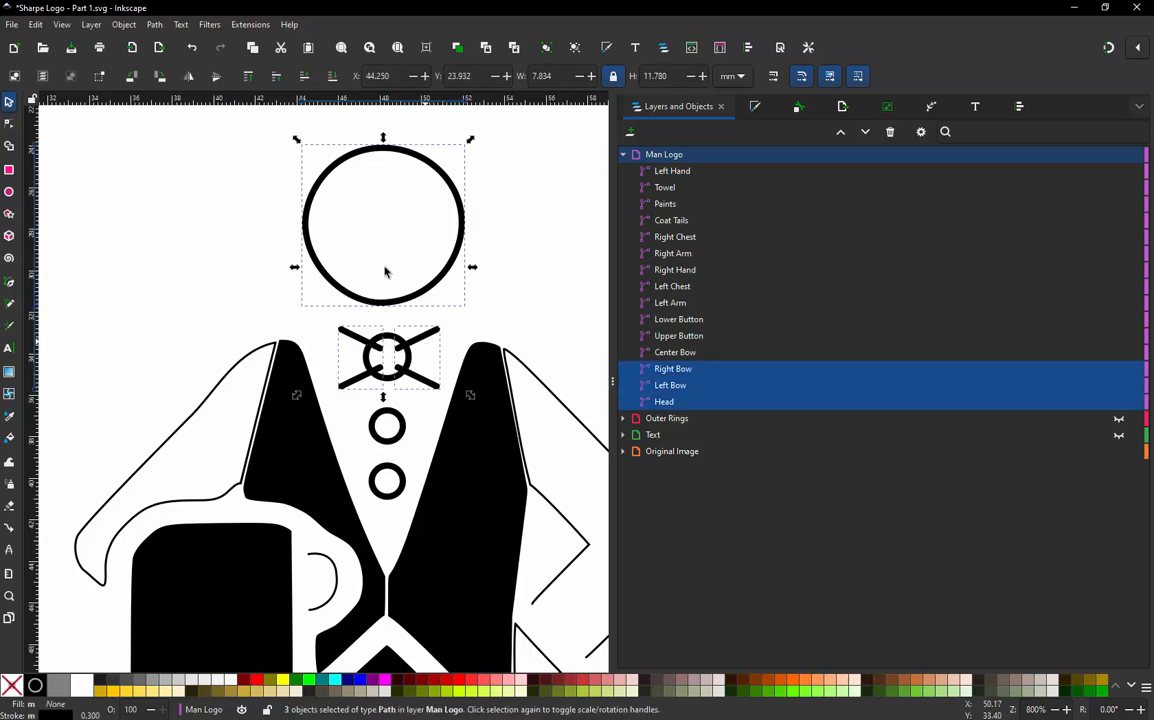
left_click(258, 27)
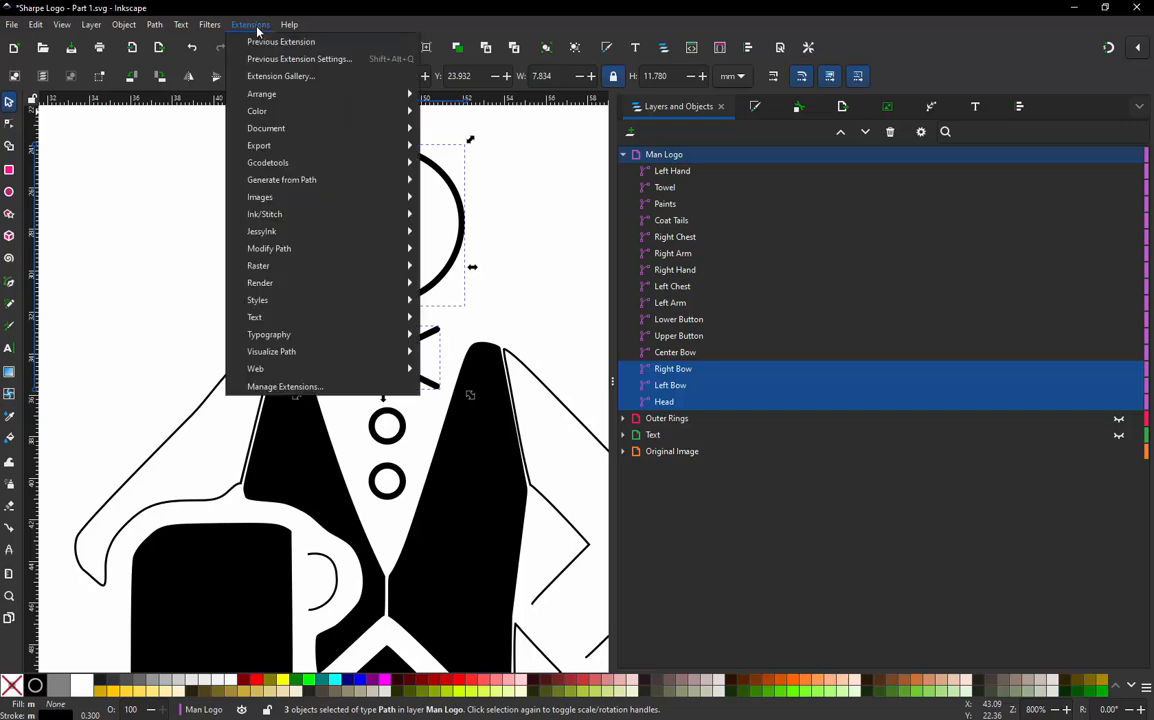
mouse_move(280, 212)
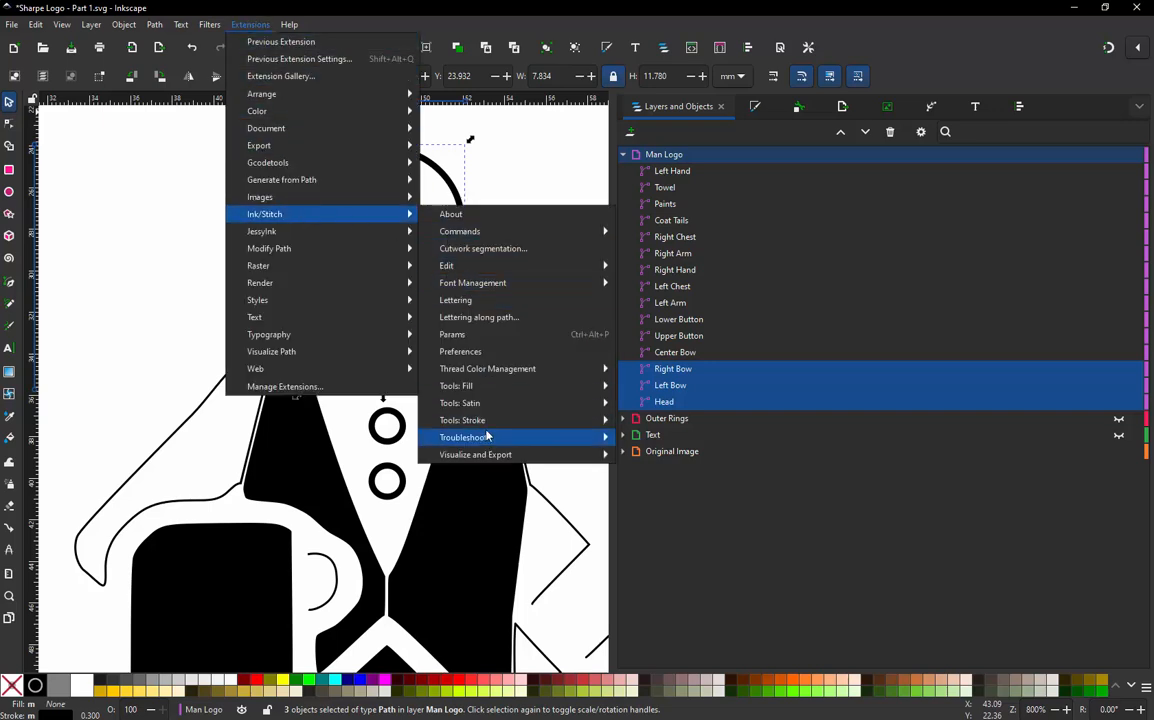
mouse_move(497, 420)
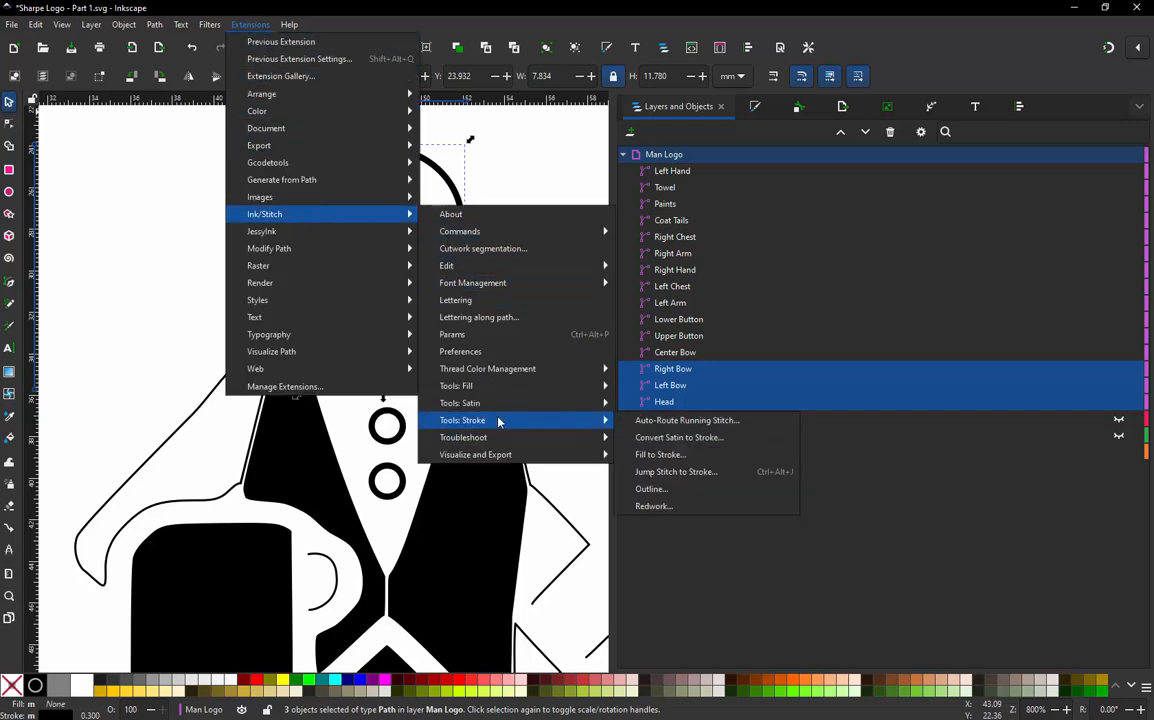
left_click(681, 477)
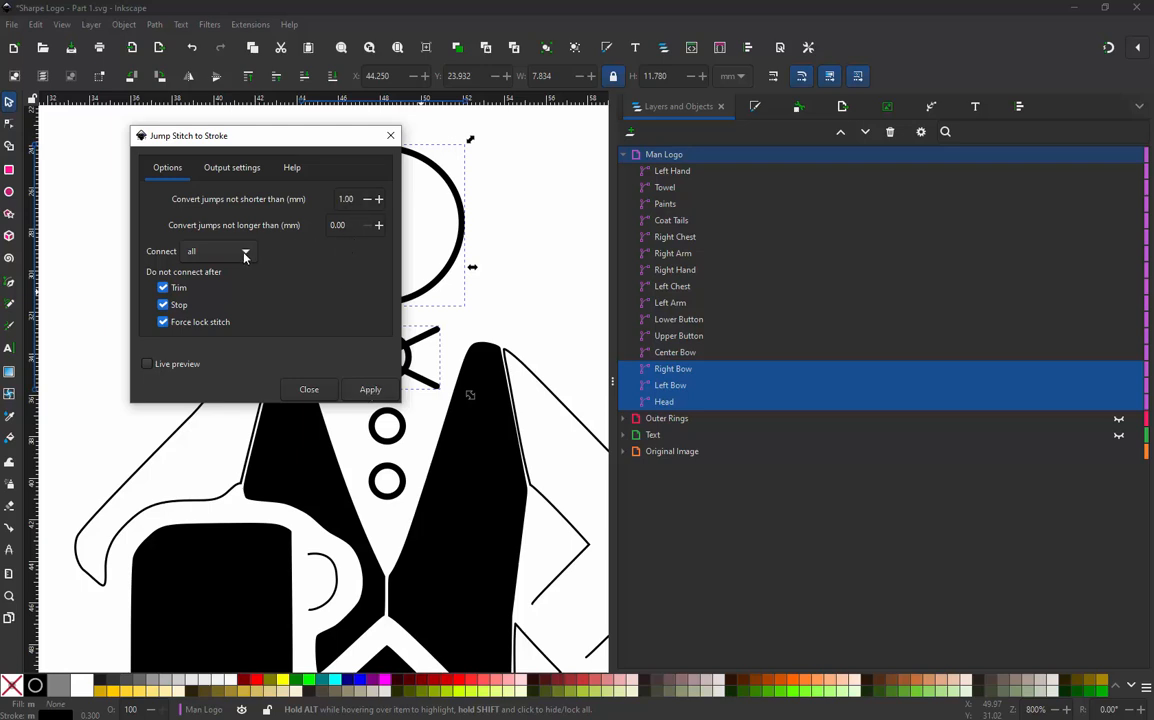
left_click(369, 390)
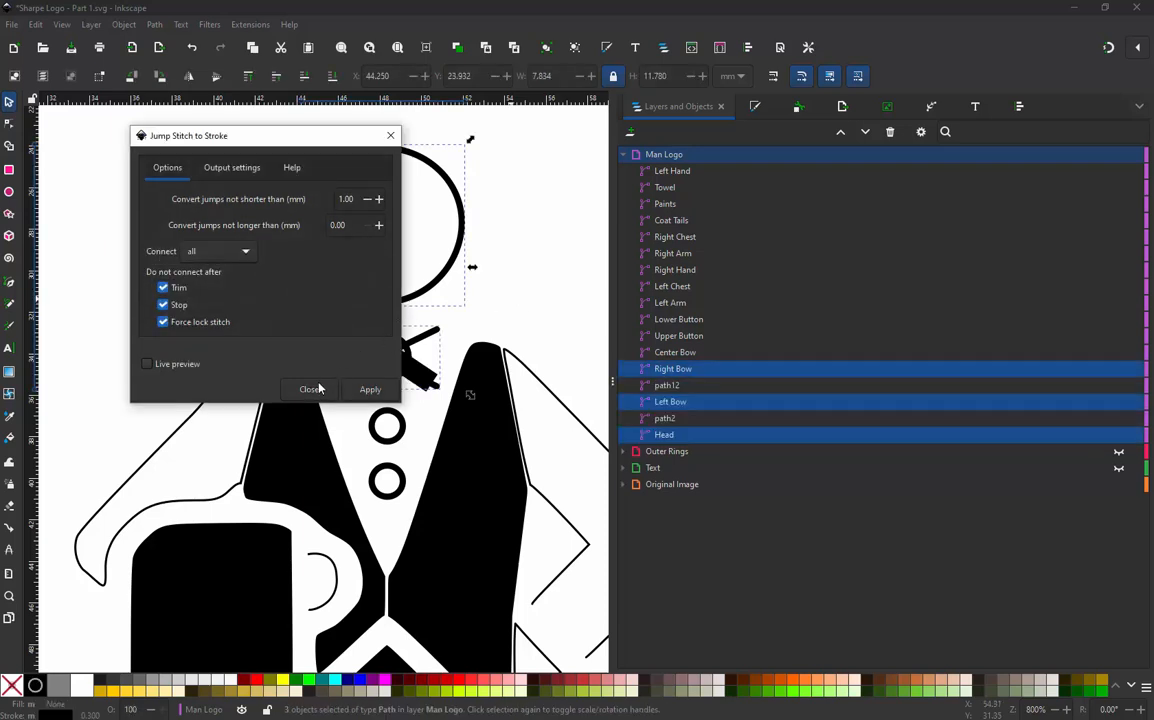
left_click(311, 389)
left_click(240, 298)
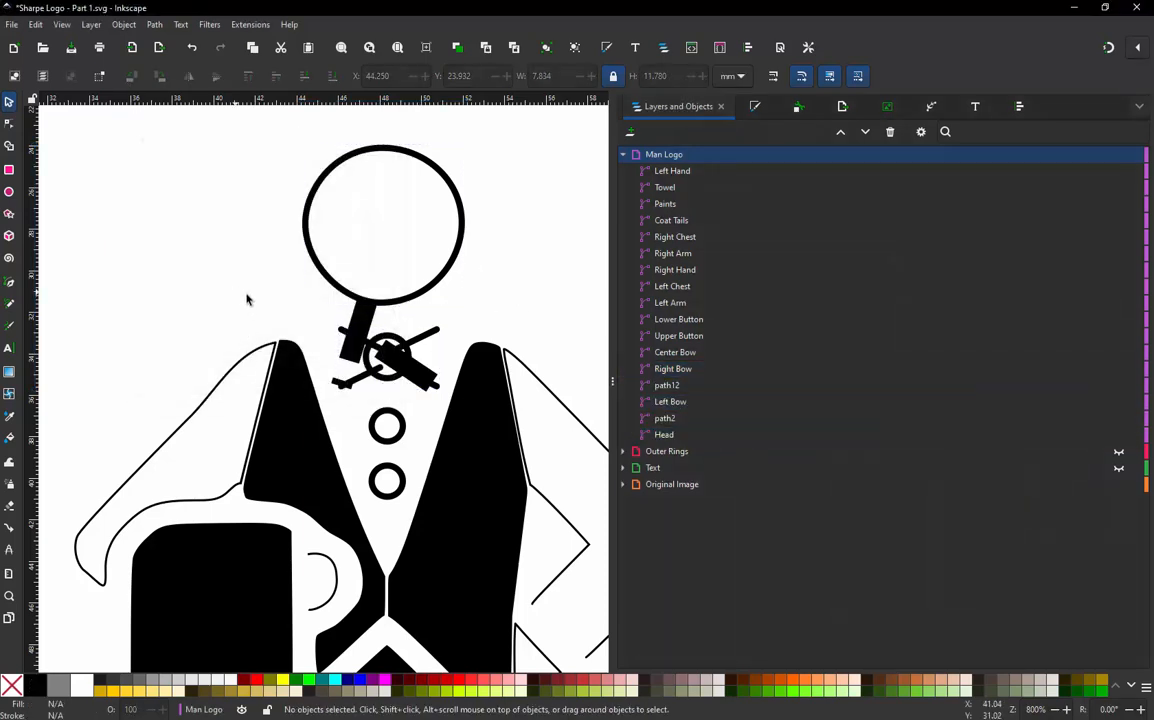
Set the stroke width of the two connecting paths, path2 and path12, to 0.2 mm.
left_click(355, 330)
scroll(425, 392, "up", 1, "ctrl")
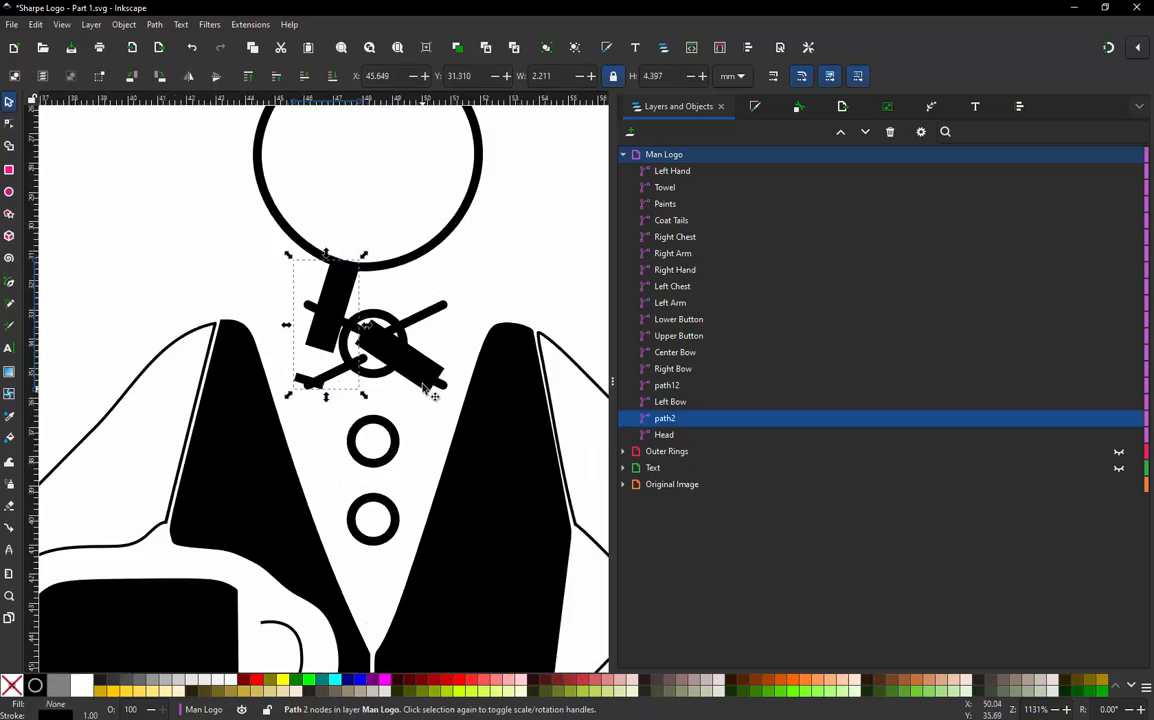
left_click(434, 310, "shift")
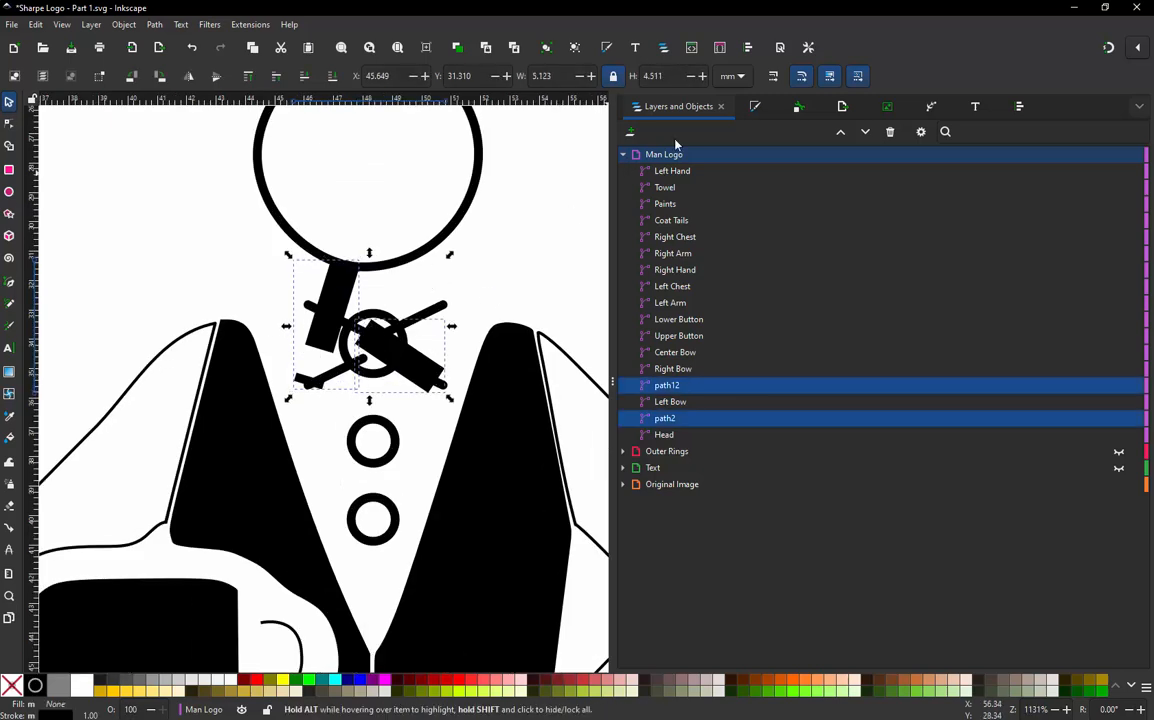
left_click(753, 107)
left_click(749, 107)
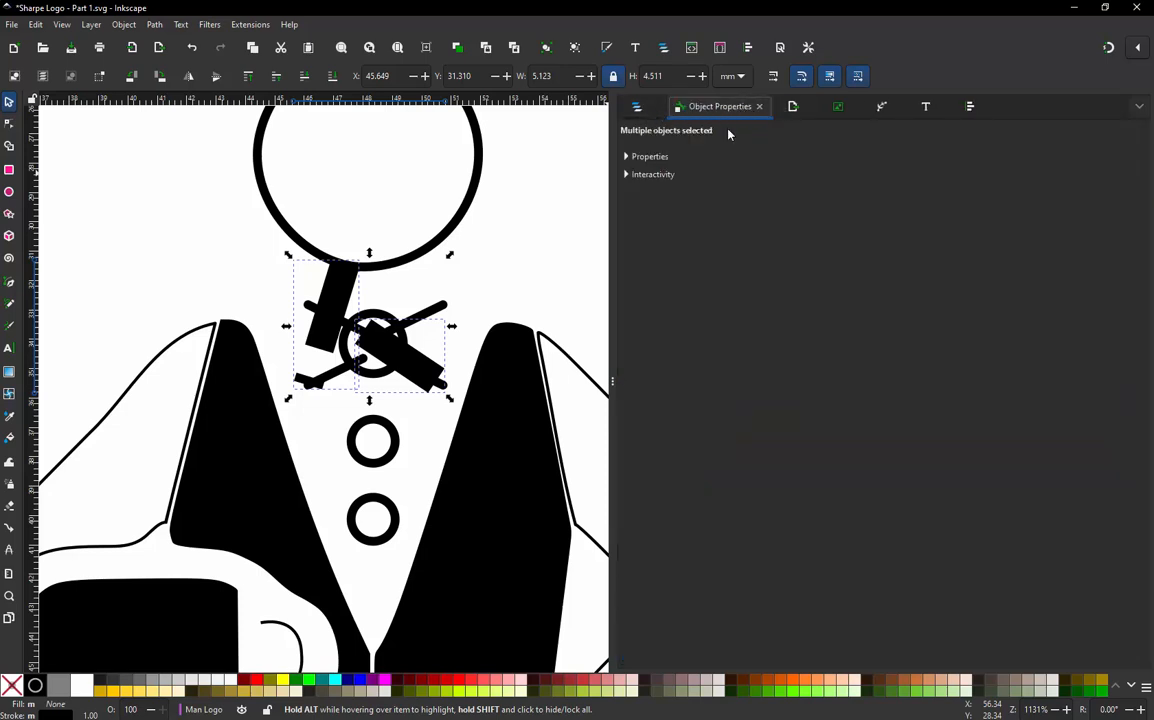
left_click(640, 108)
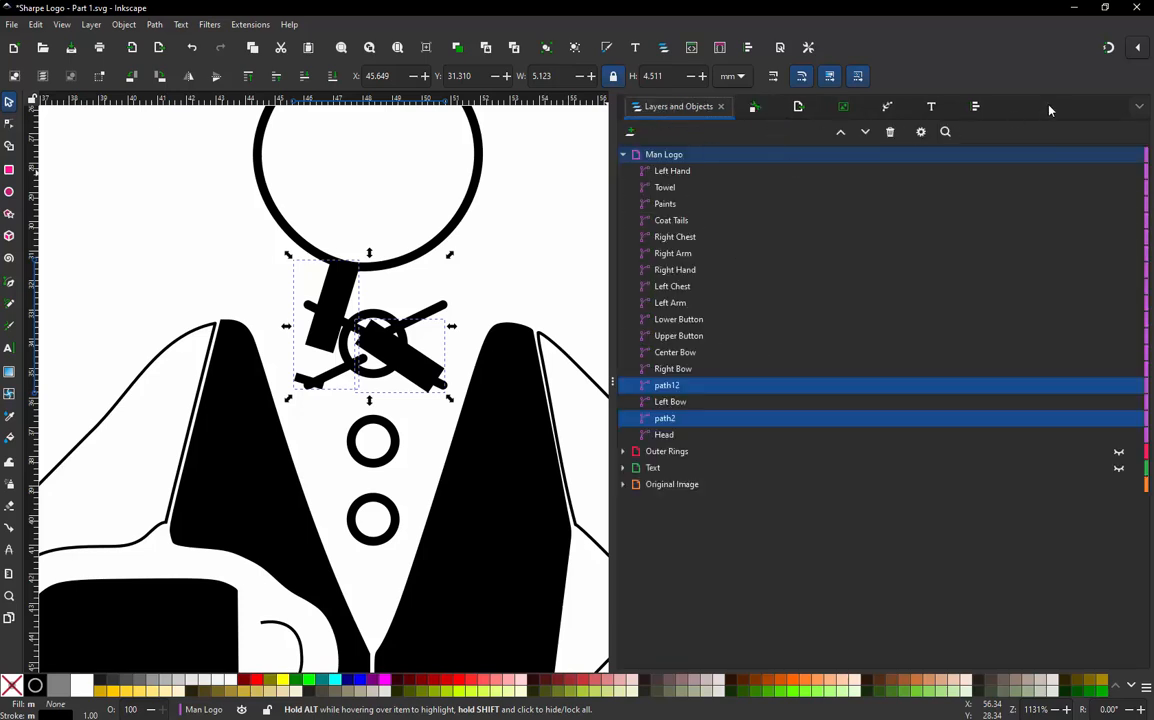
left_click(1139, 106)
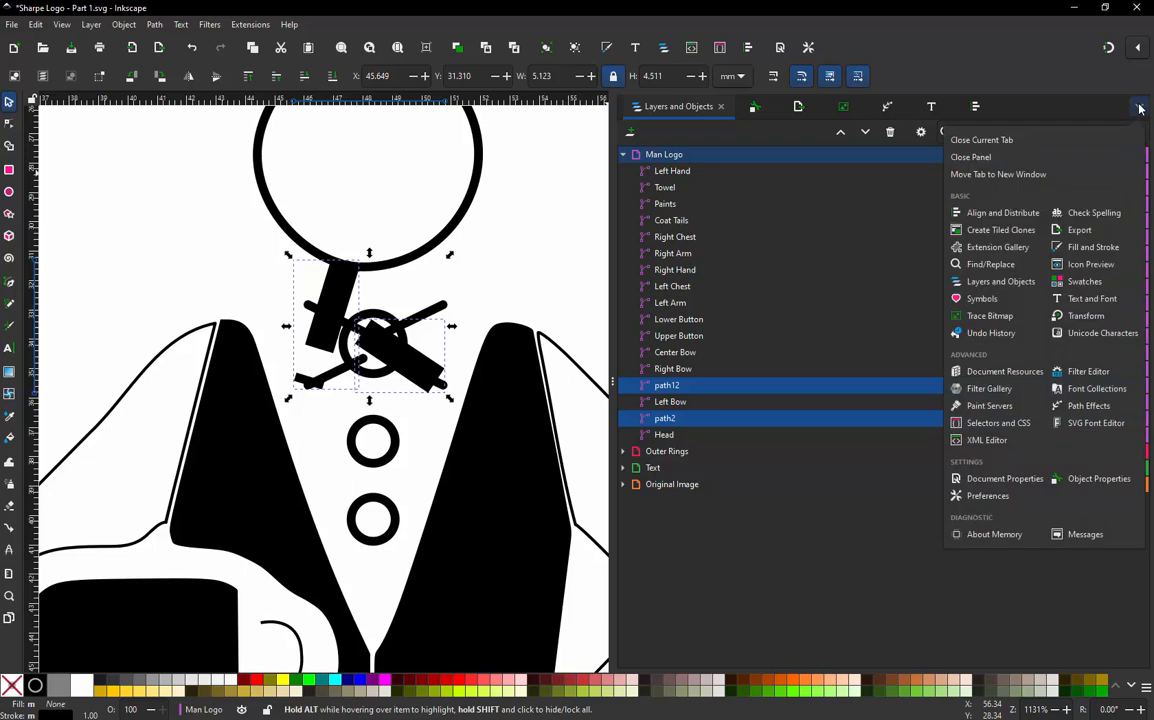
left_click(1089, 250)
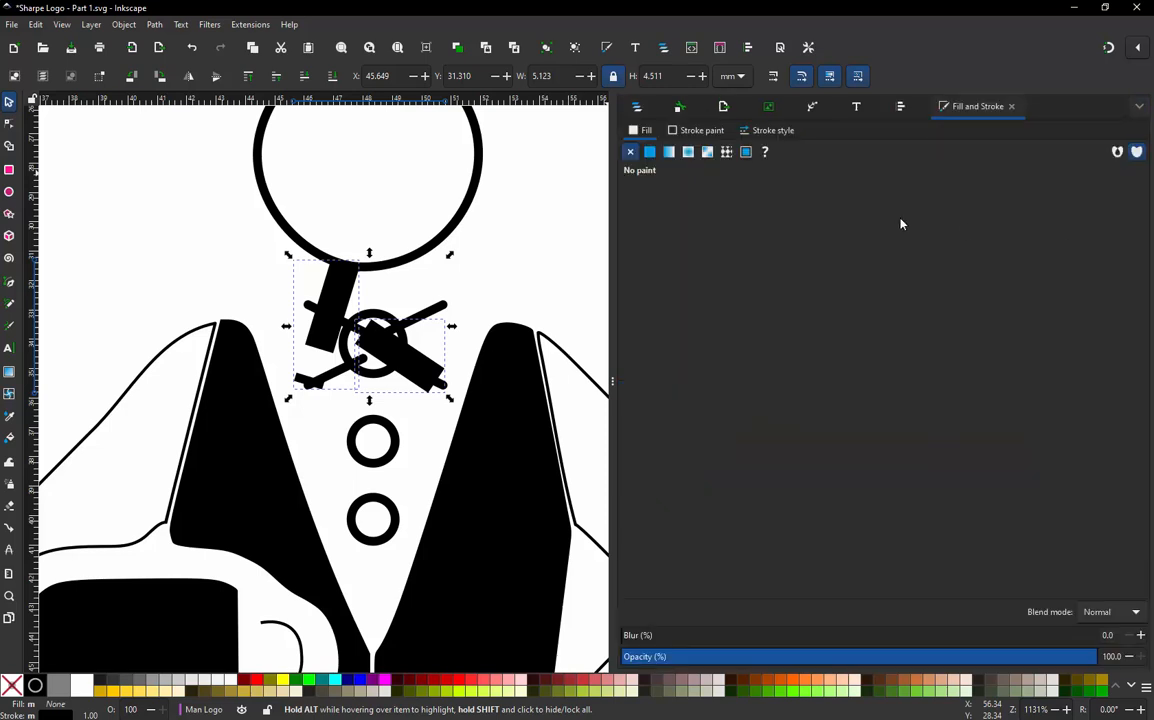
left_click(753, 131)
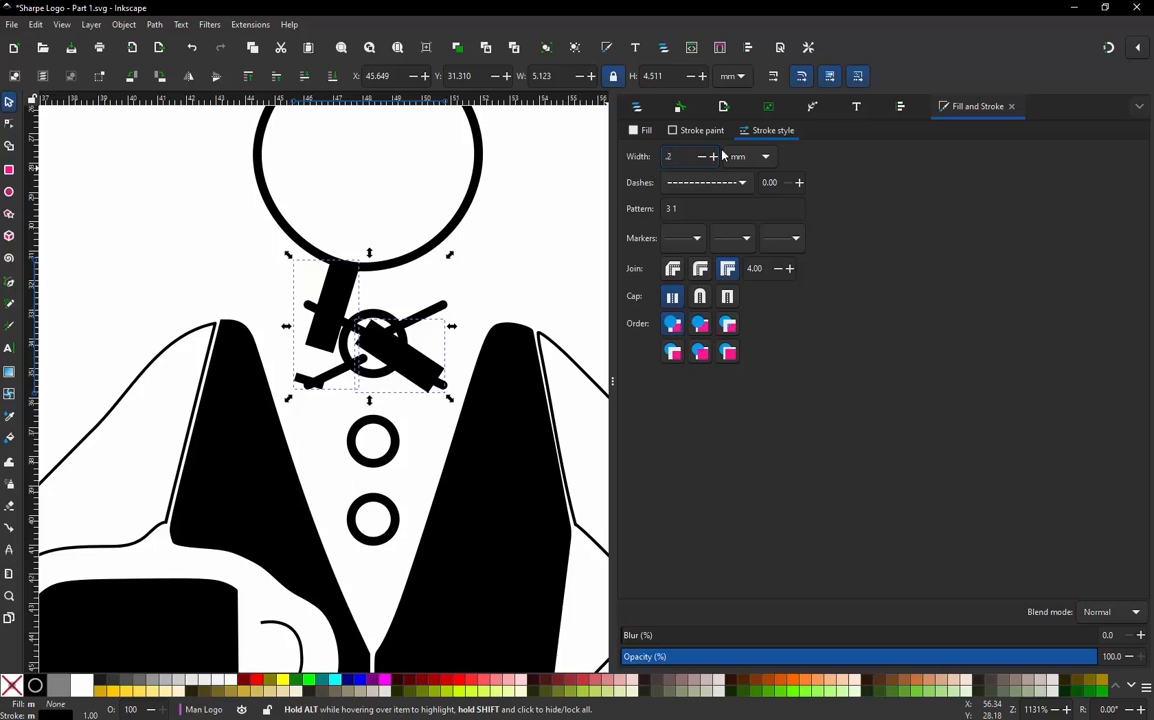
key("Return")
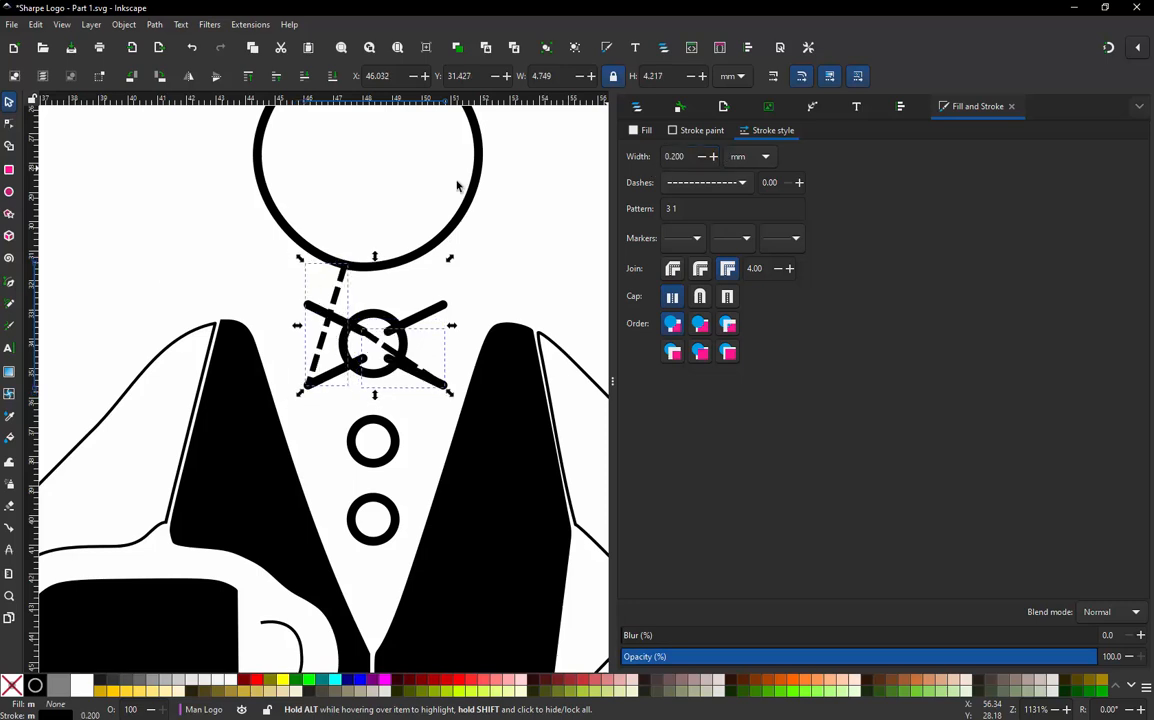
left_click(247, 293)
Add two nodes to the connecting path between the left and right bows and reroute it through the right bow.
scroll(362, 332, "up", 1)
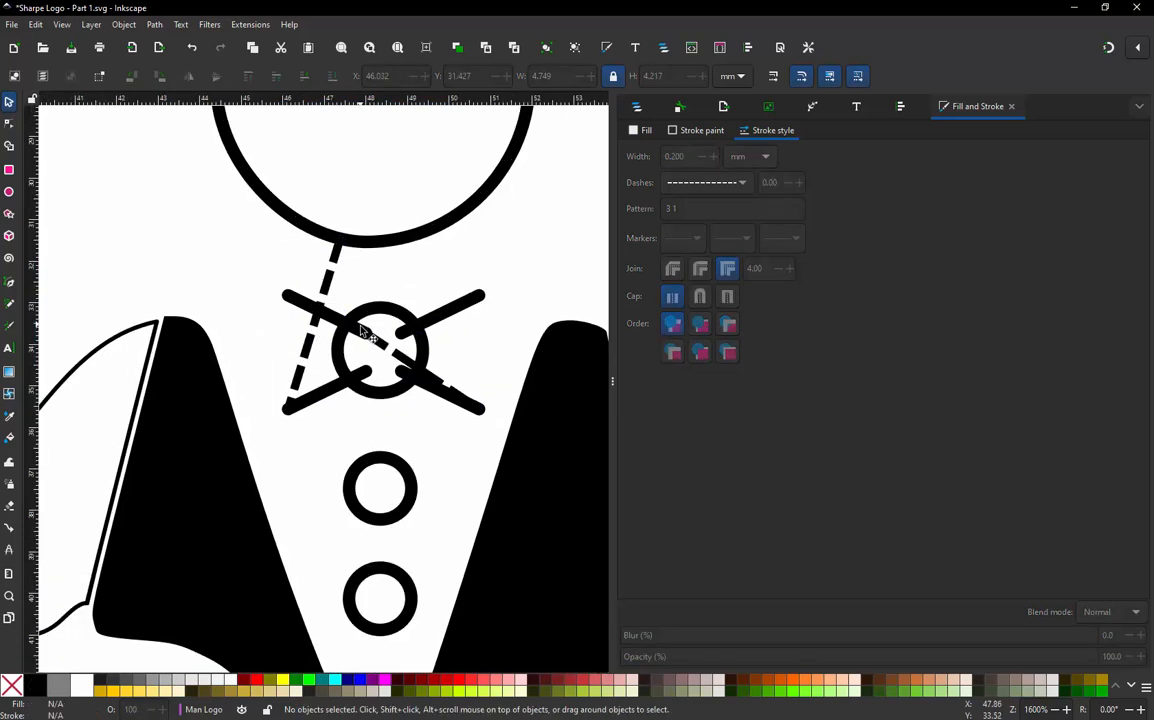
left_click(385, 346)
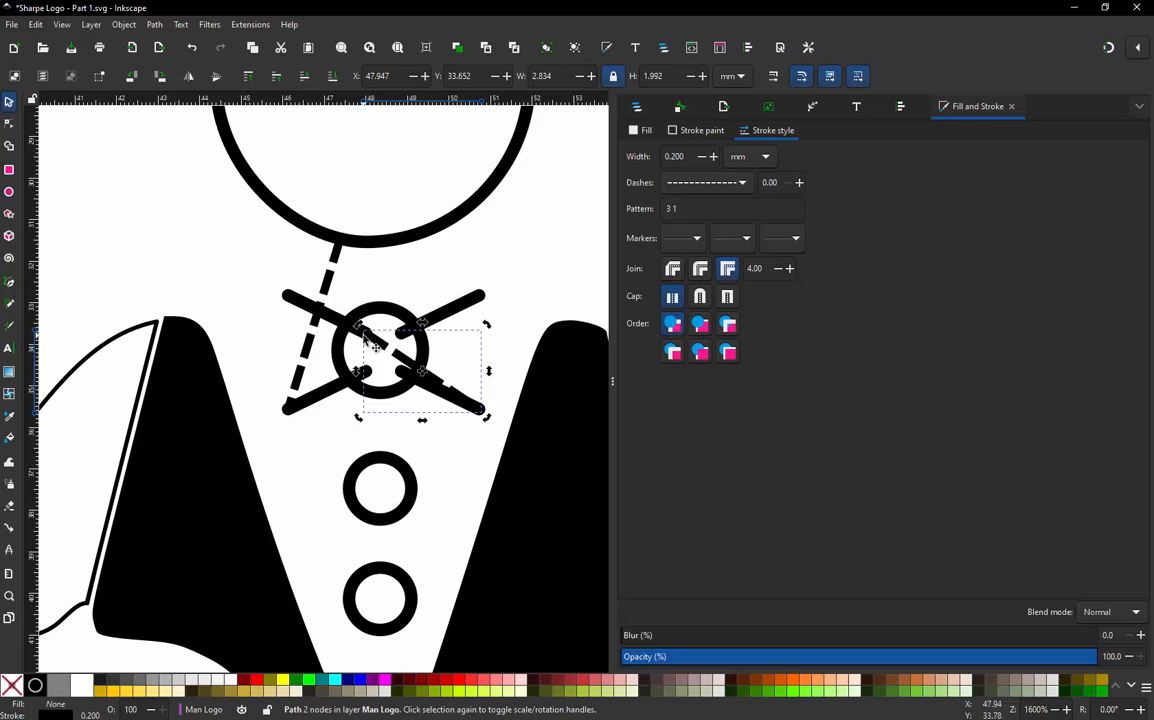
left_click(419, 374)
double_click(425, 376)
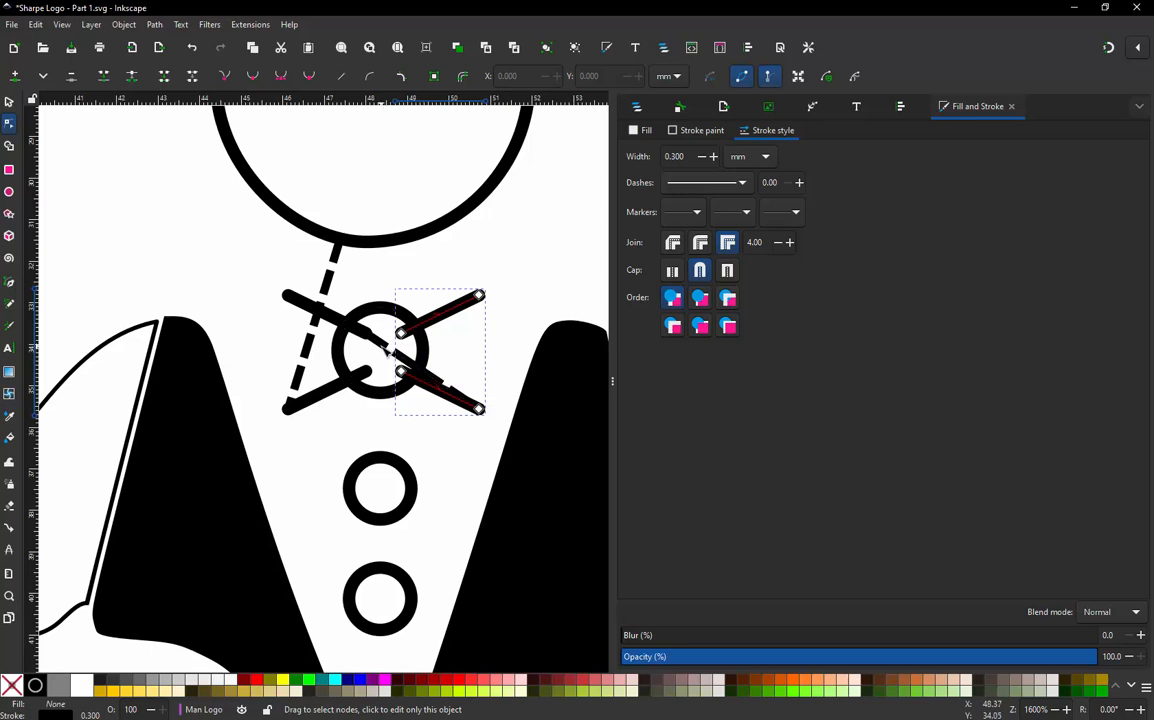
left_click(394, 356)
double_click(387, 347)
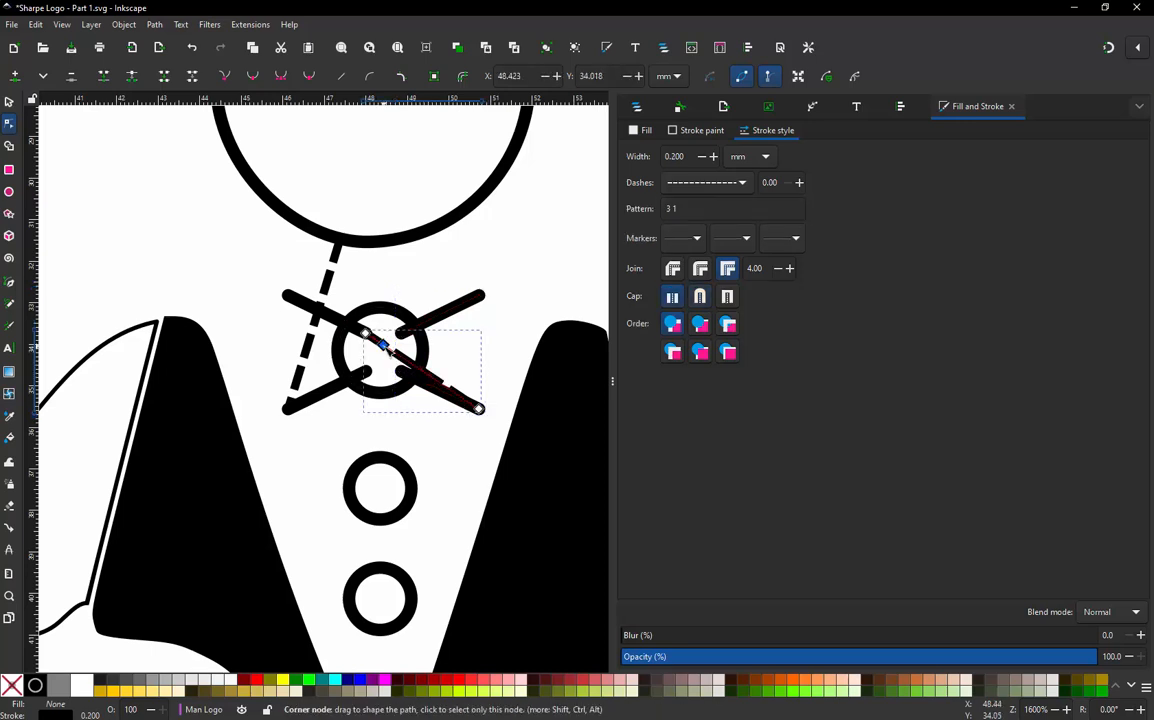
mouse_move(387, 347)
left_mouse_down()
mouse_move(459, 350)
mouse_move(469, 374)
mouse_move(466, 360)
mouse_move(407, 356)
left_mouse_up()
double_click(409, 346)
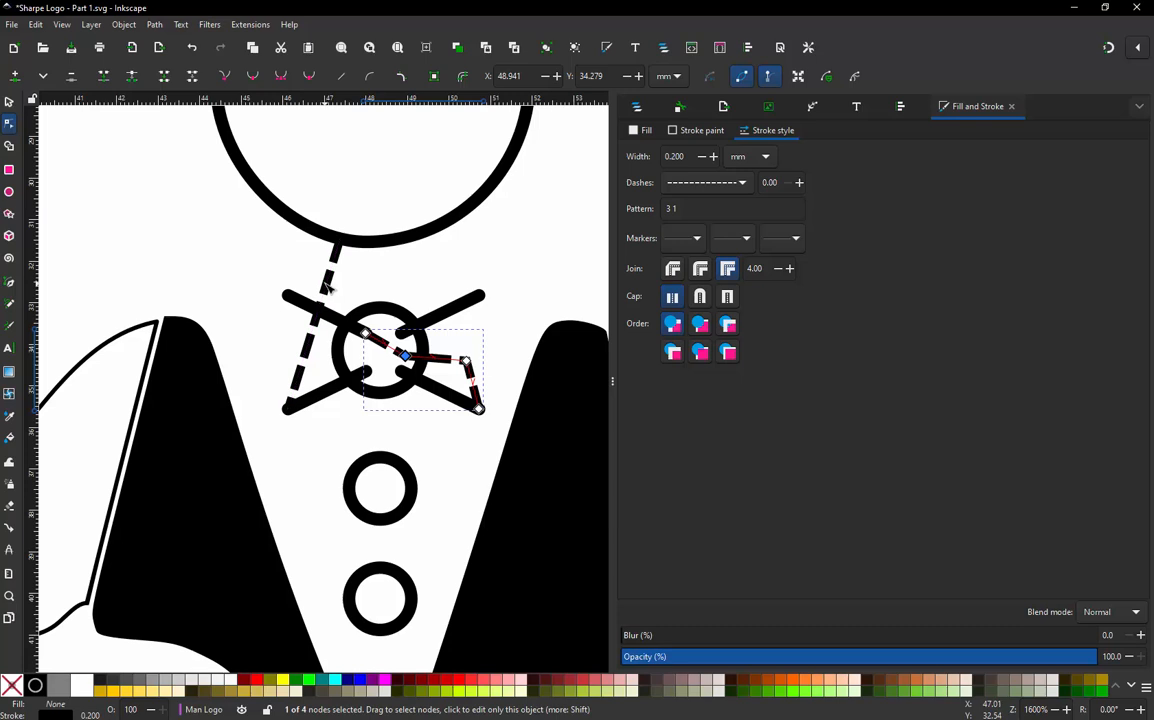
Add two nodes to the connecting path between the head and left bow, rerouting it through the center bow and left bow.
left_click(325, 286)
left_click_drag(326, 285, 383, 347)
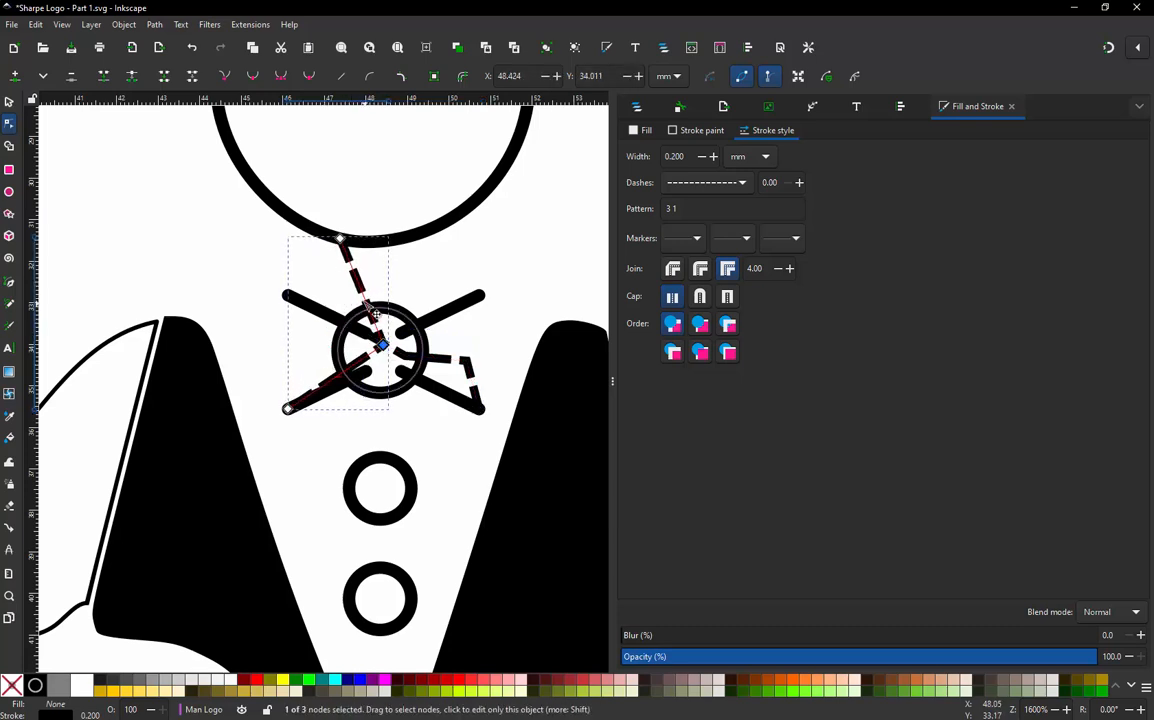
left_click(357, 366)
double_click(352, 367)
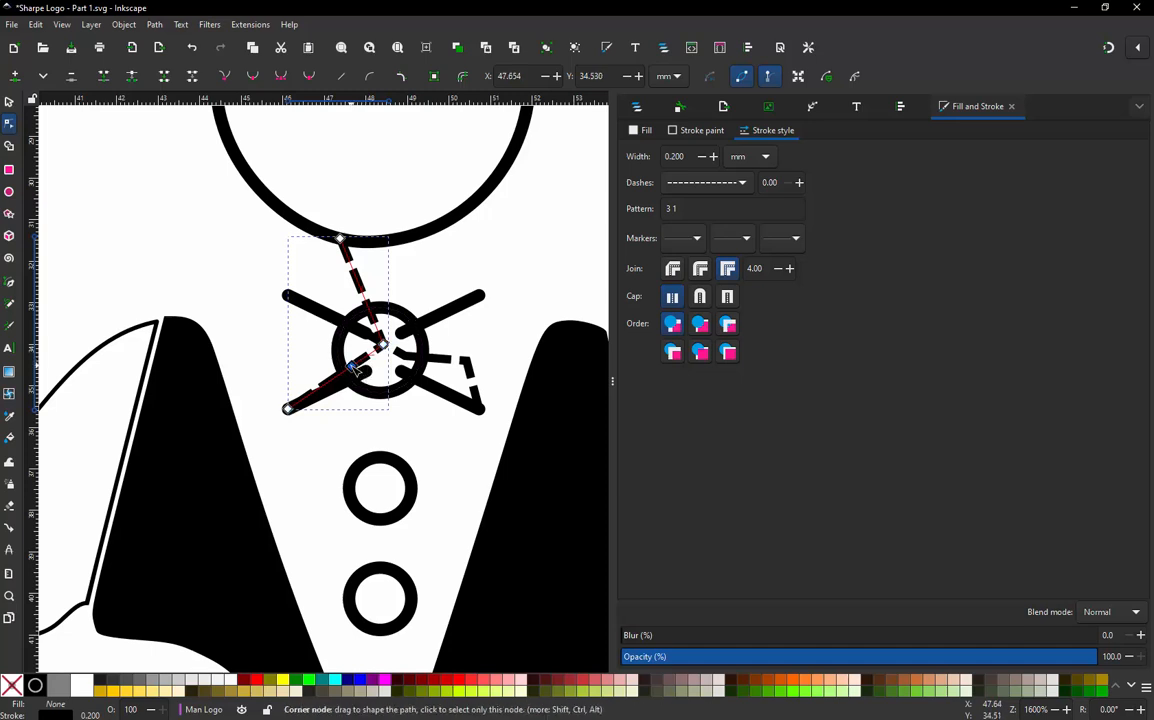
left_click_drag(352, 366, 304, 365)
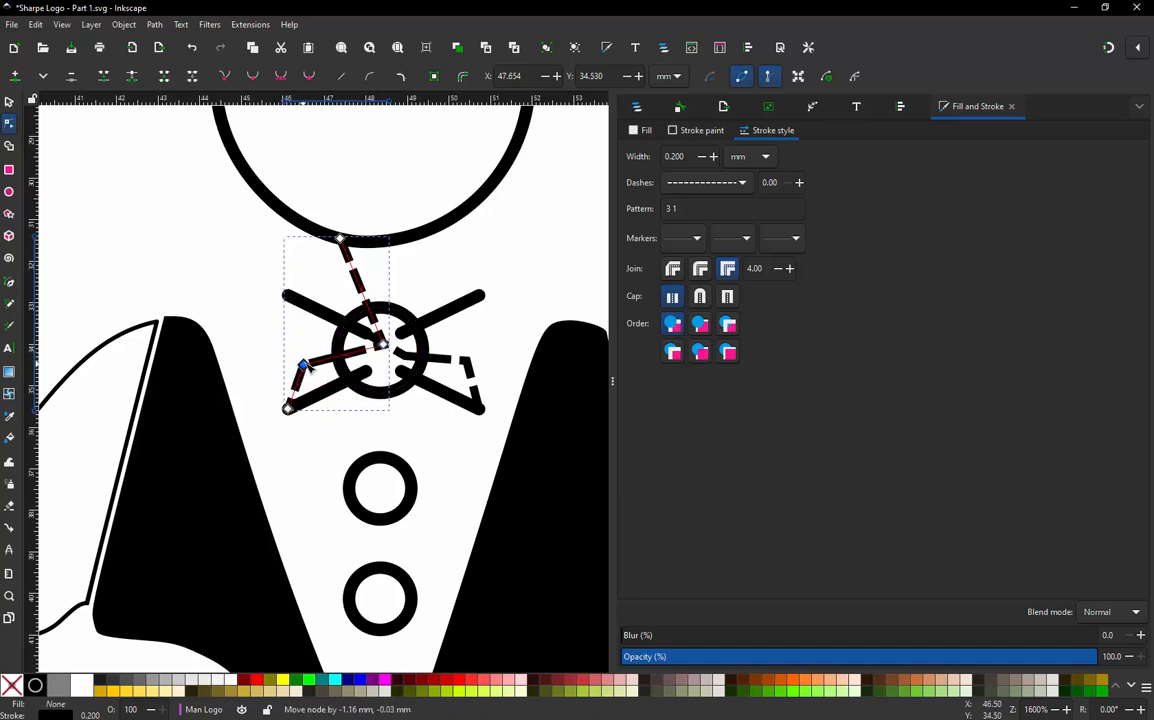
scroll(318, 340, "down", 1, "ctrl")
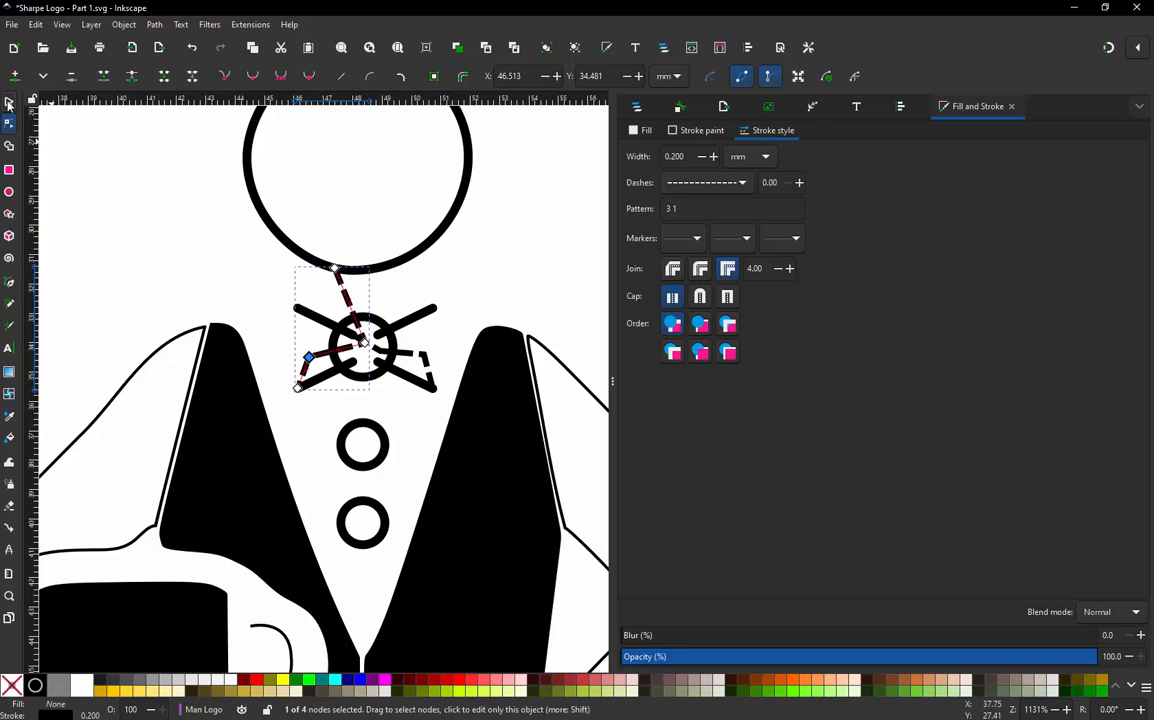
left_click(9, 102)
left_click(252, 299)
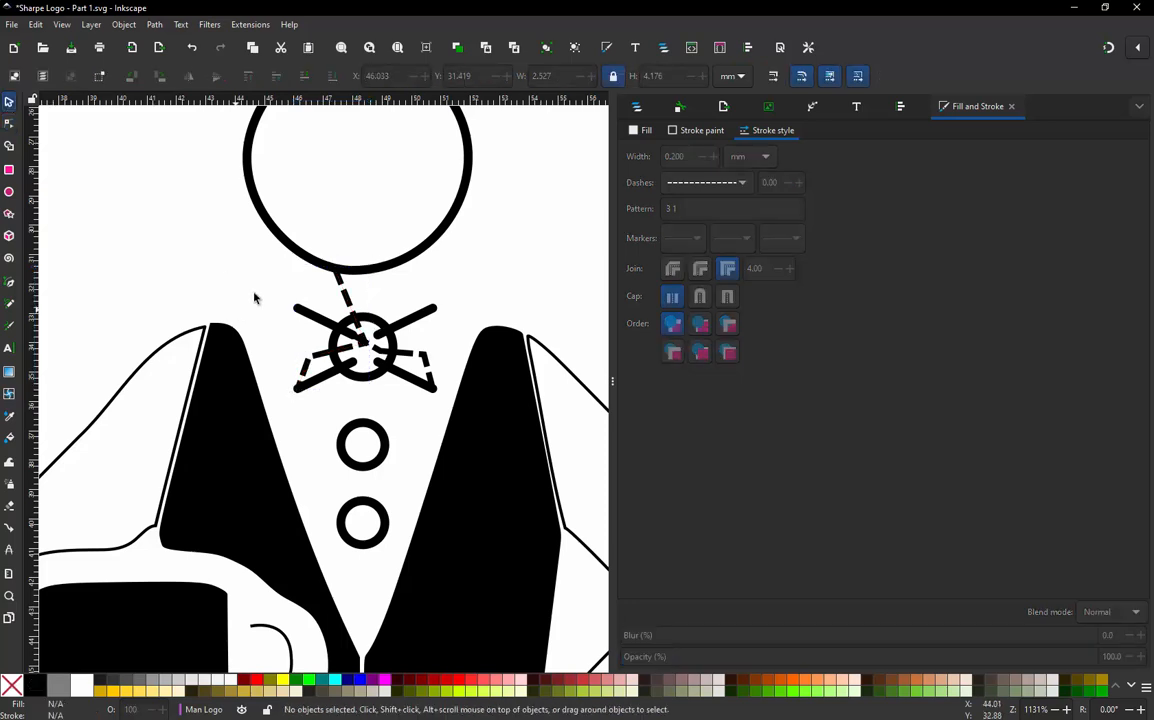
Move the upper end node of the head-to-bow connecting path to the bottom centre of the head.
double_click(348, 292)
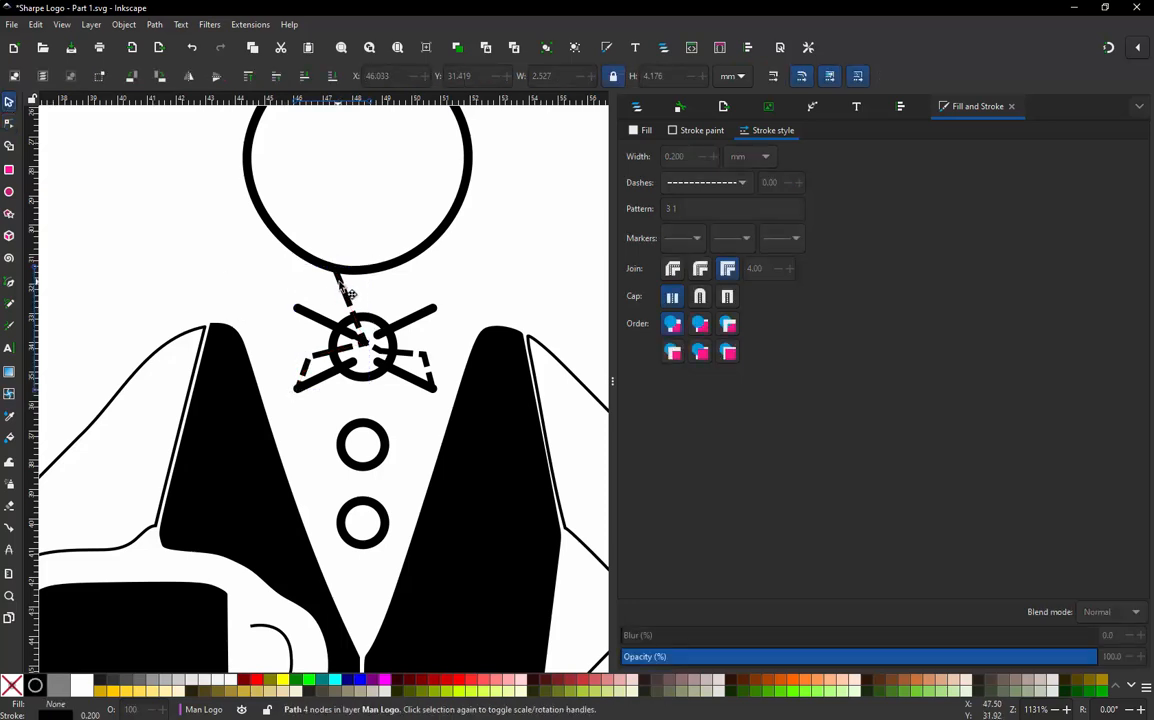
left_click_drag(336, 272, 367, 278)
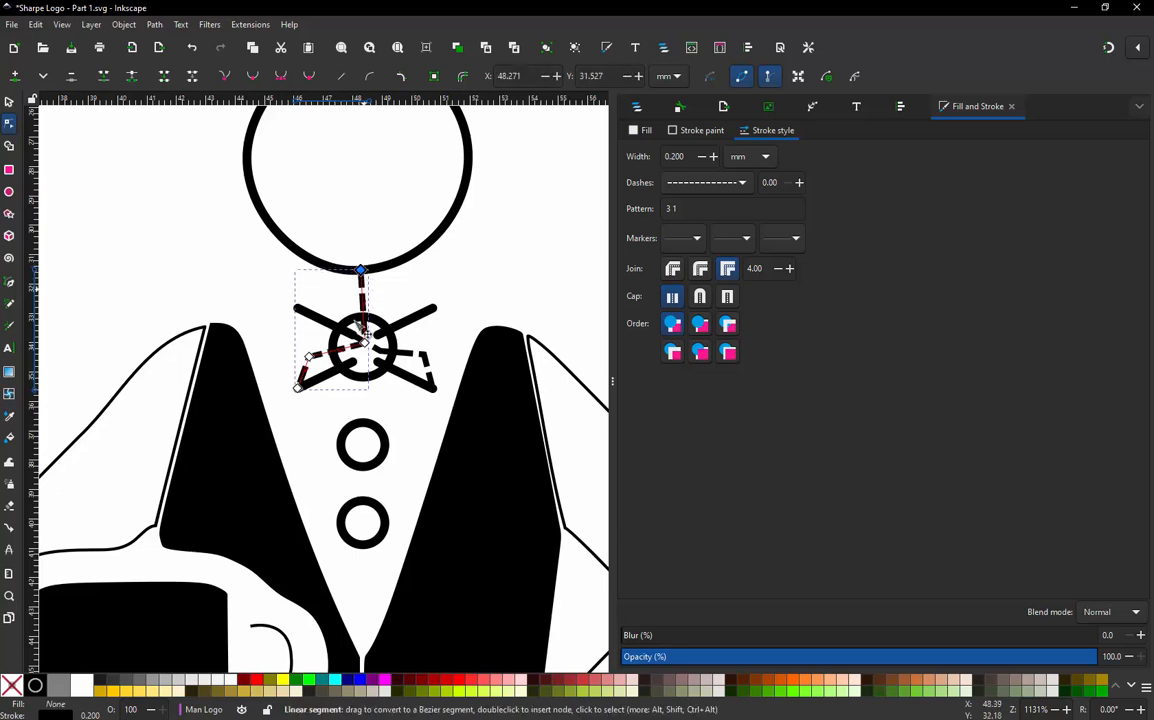
key("minus")
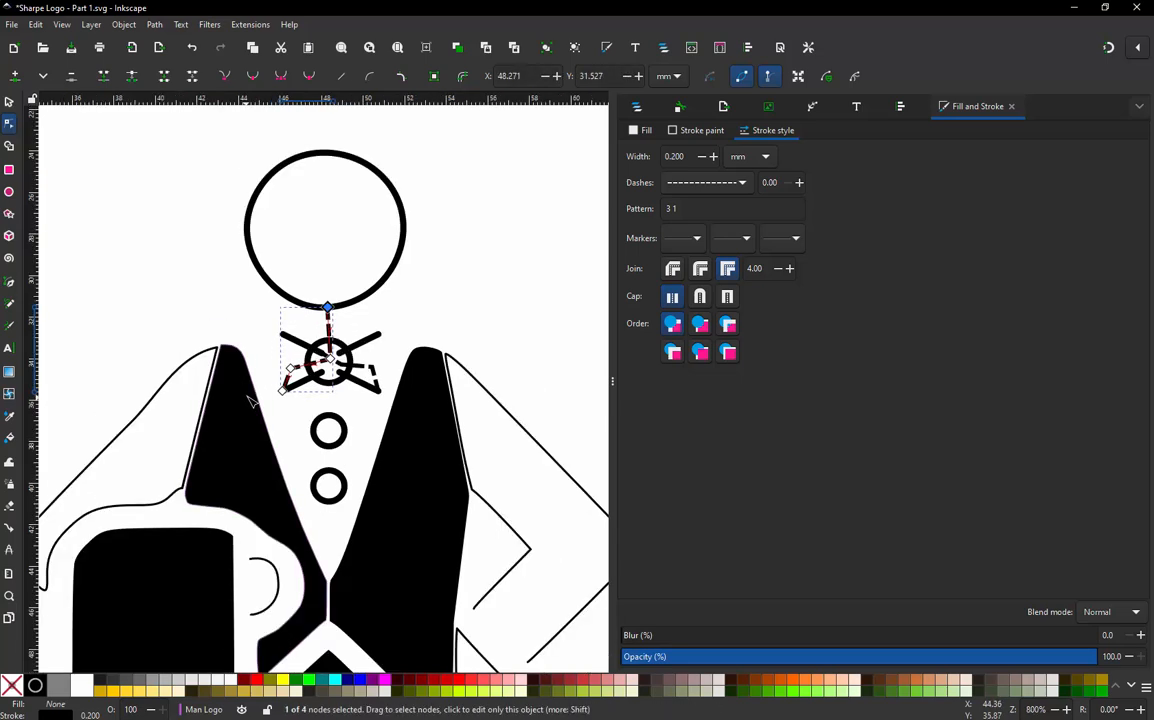
left_click(208, 222)
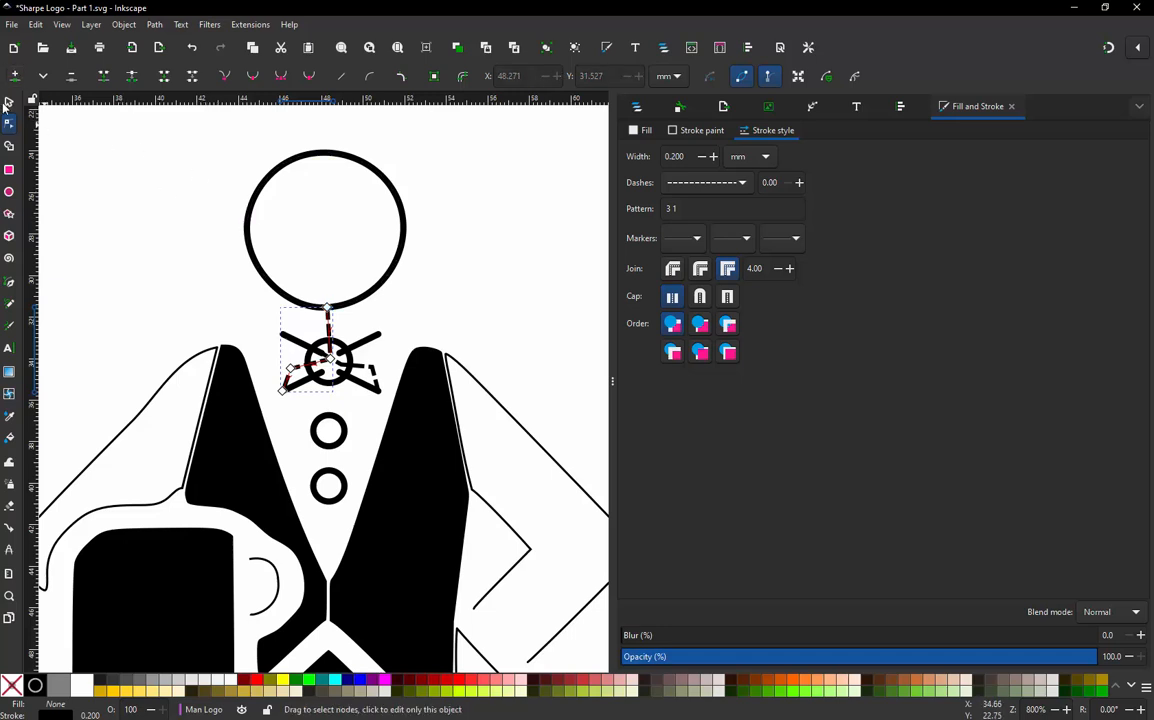
Simulate the head, bow tie, connecting paths and two buttons together with jump stitches shown.
left_click(8, 101)
mouse_move(172, 136)
left_mouse_down()
mouse_move(425, 438)
mouse_move(431, 530)
left_mouse_up()
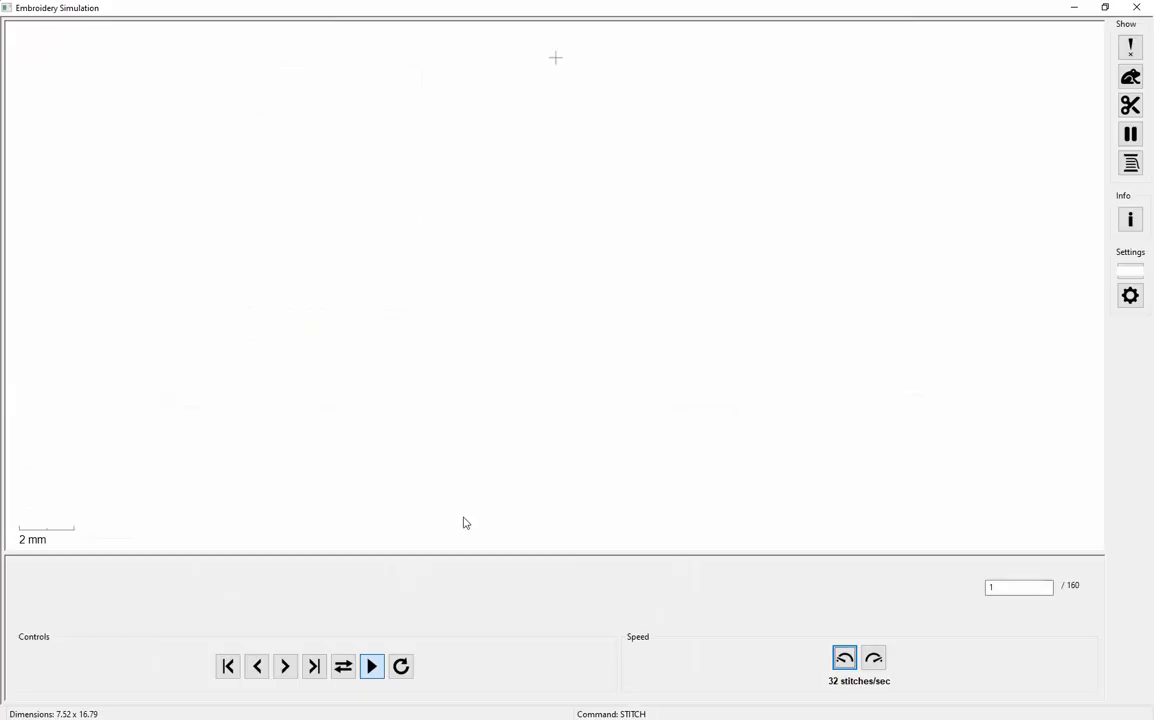
left_click(1130, 77)
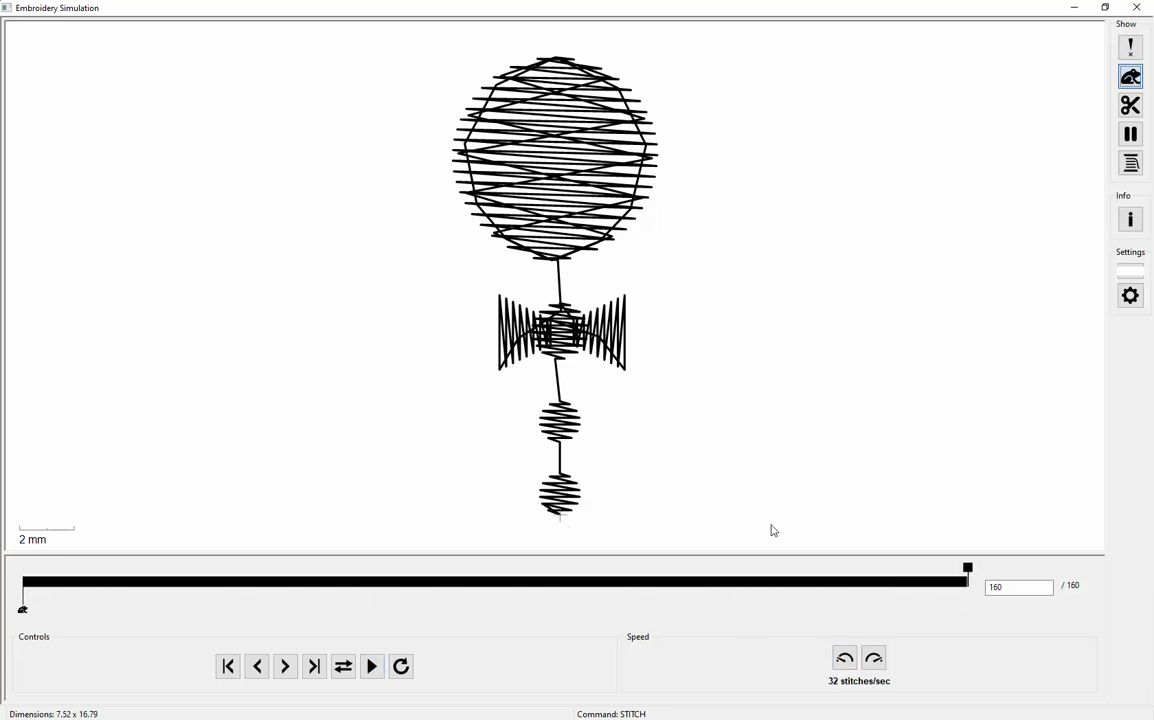
left_click(1144, 8)
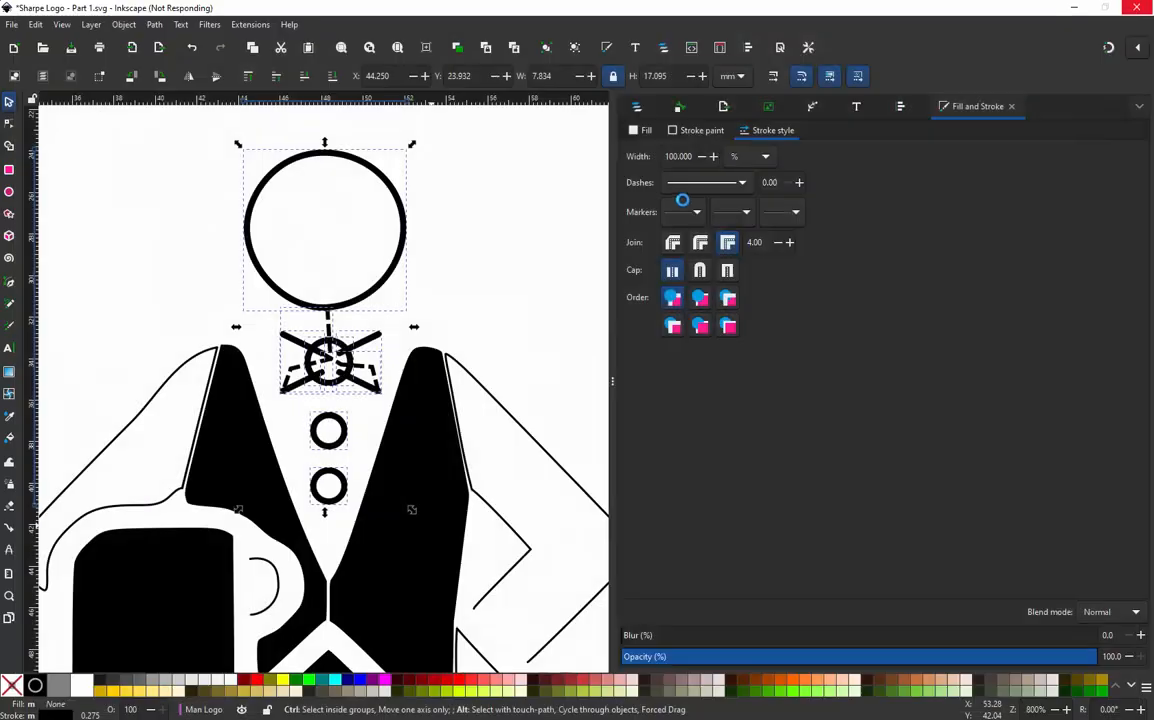
left_click(476, 240)
Enable swapped rails in the Left Arm's satin column parameters and apply them.
scroll(474, 237, "down", 1, "ctrl")
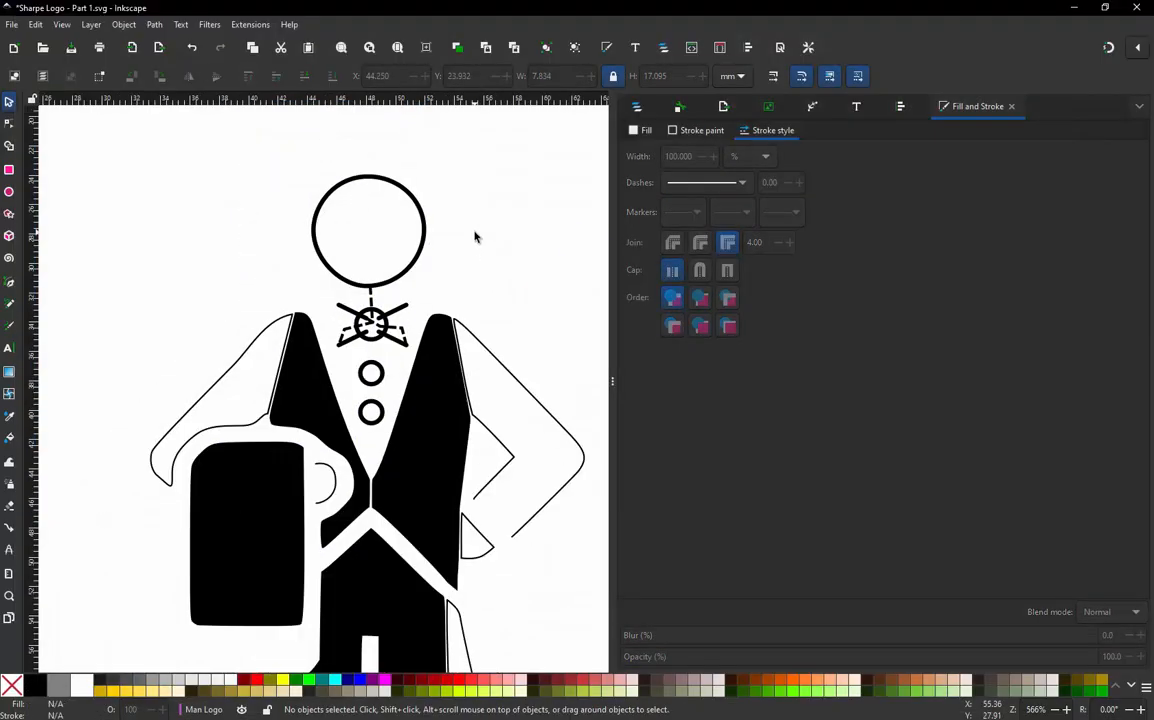
scroll(264, 389, "up", 1, "ctrl")
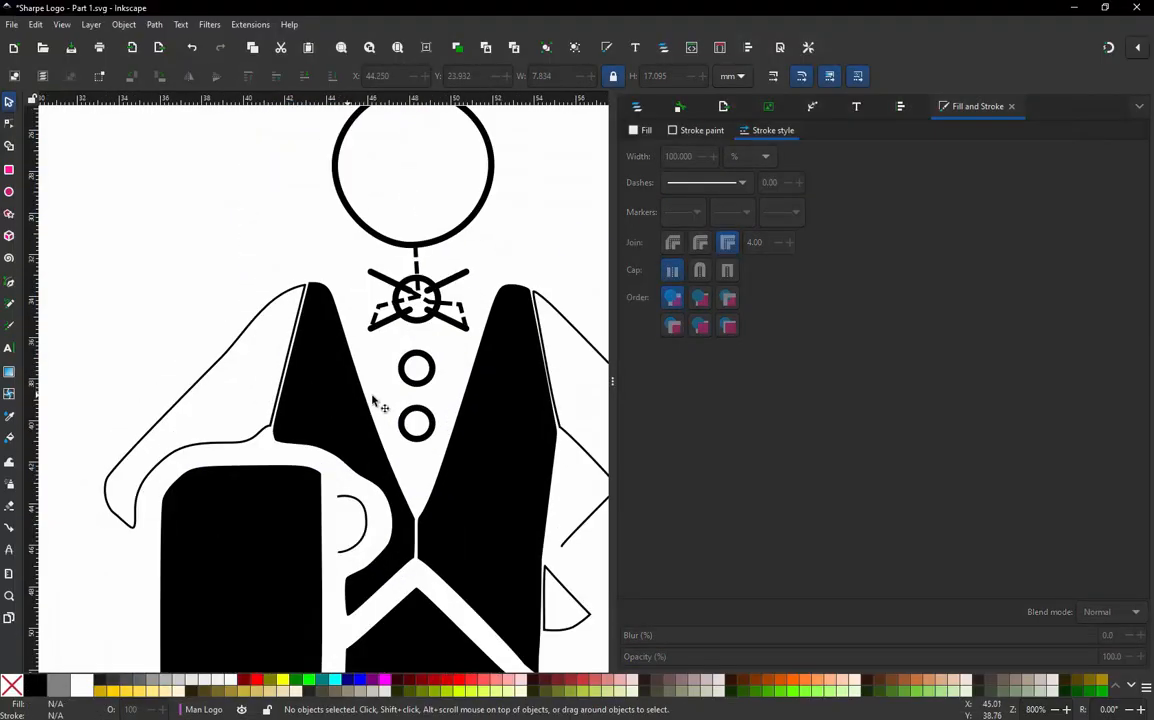
left_click(430, 419)
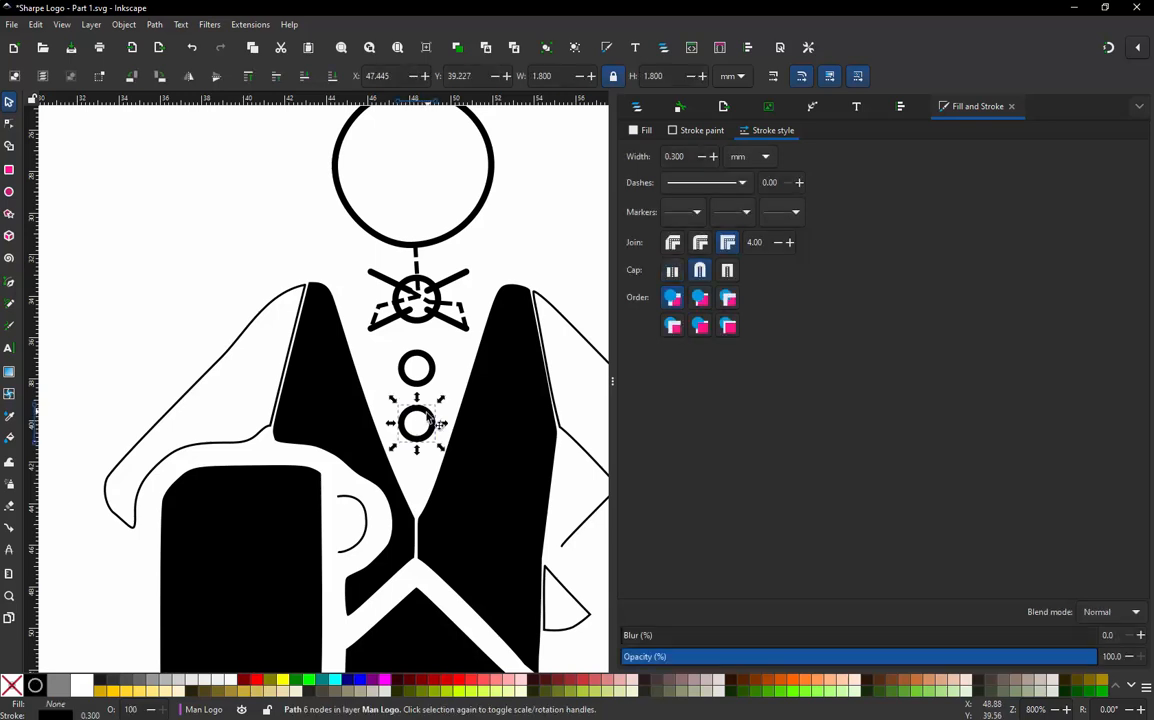
left_click(637, 107)
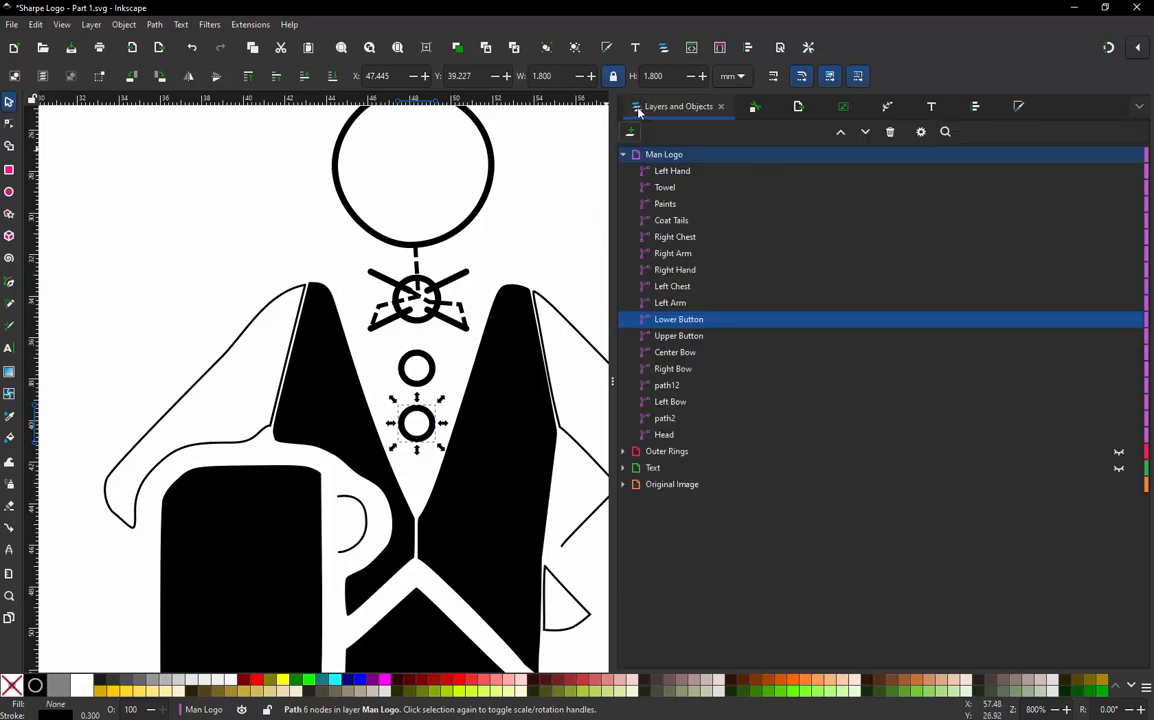
left_click(670, 305)
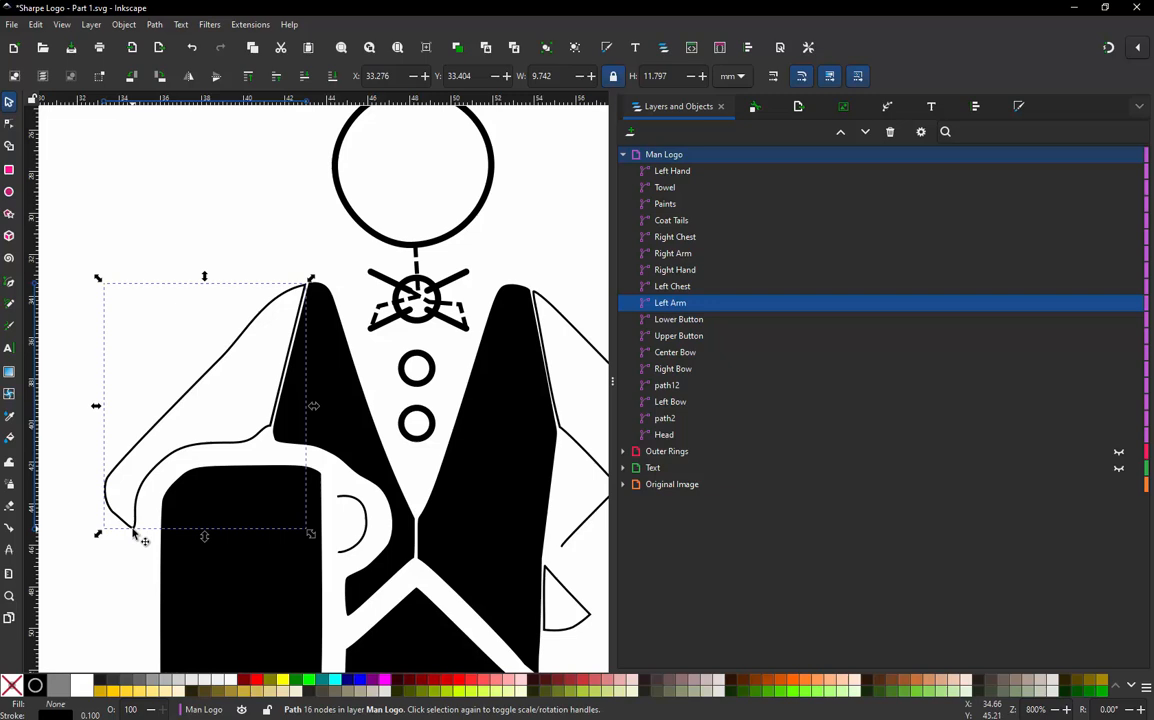
key("ctrl+shift+p")
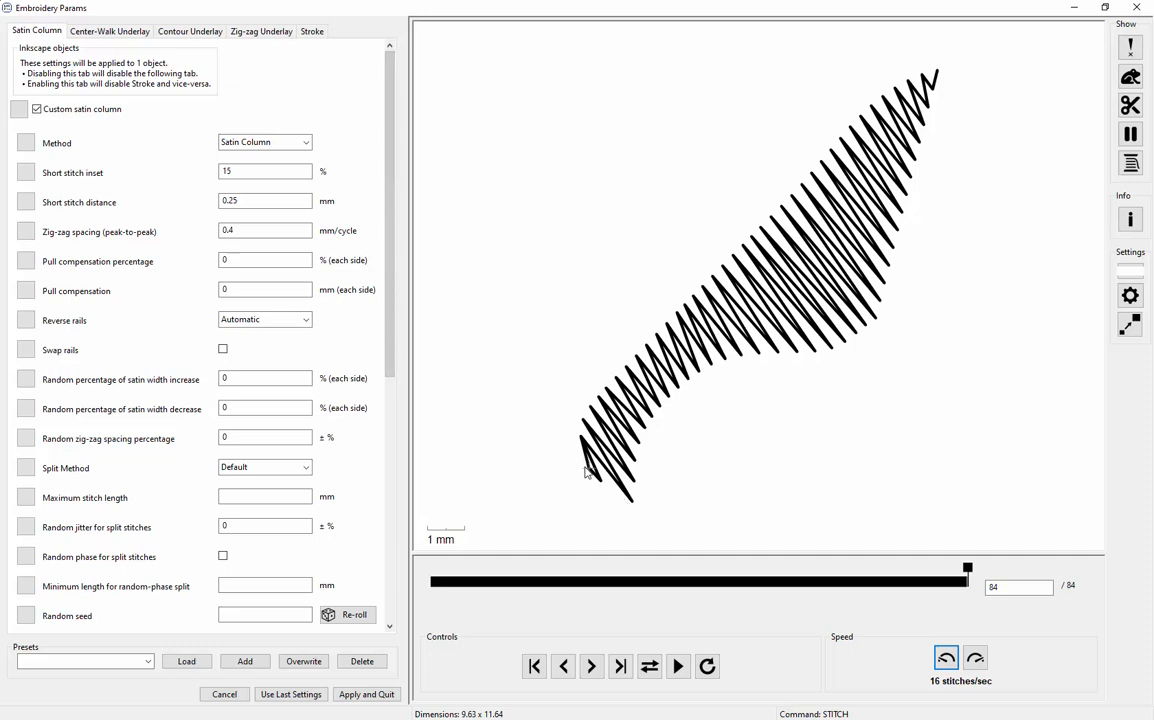
left_click(223, 350)
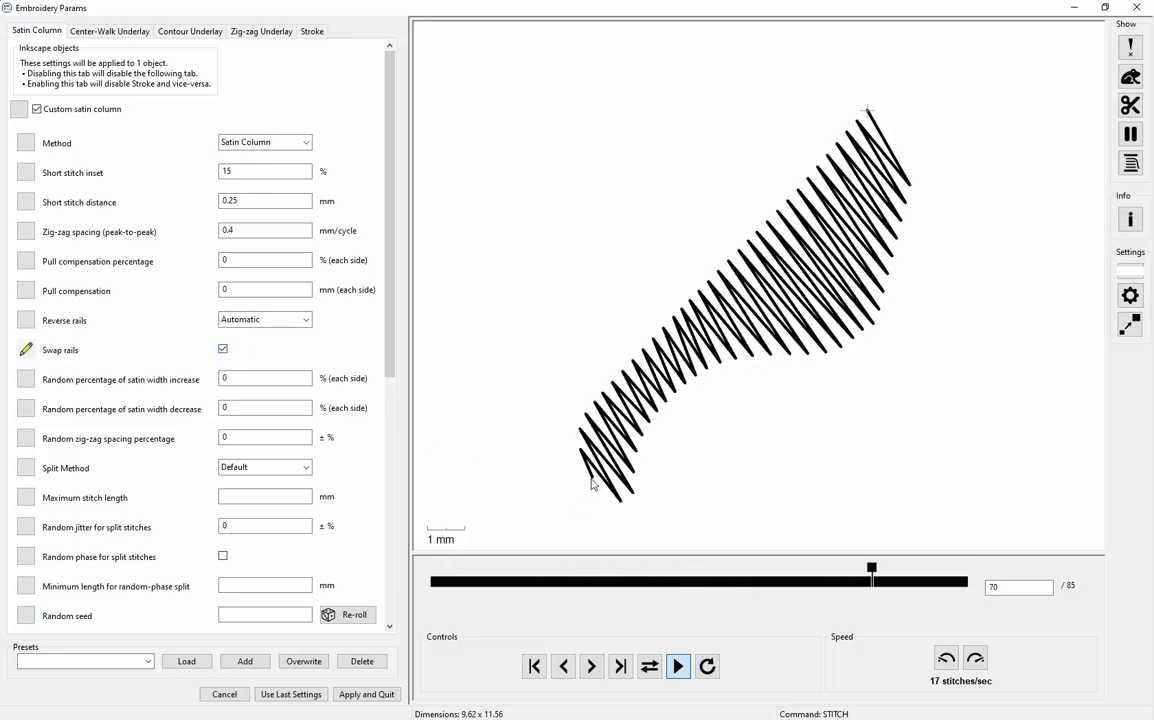
left_click(364, 694)
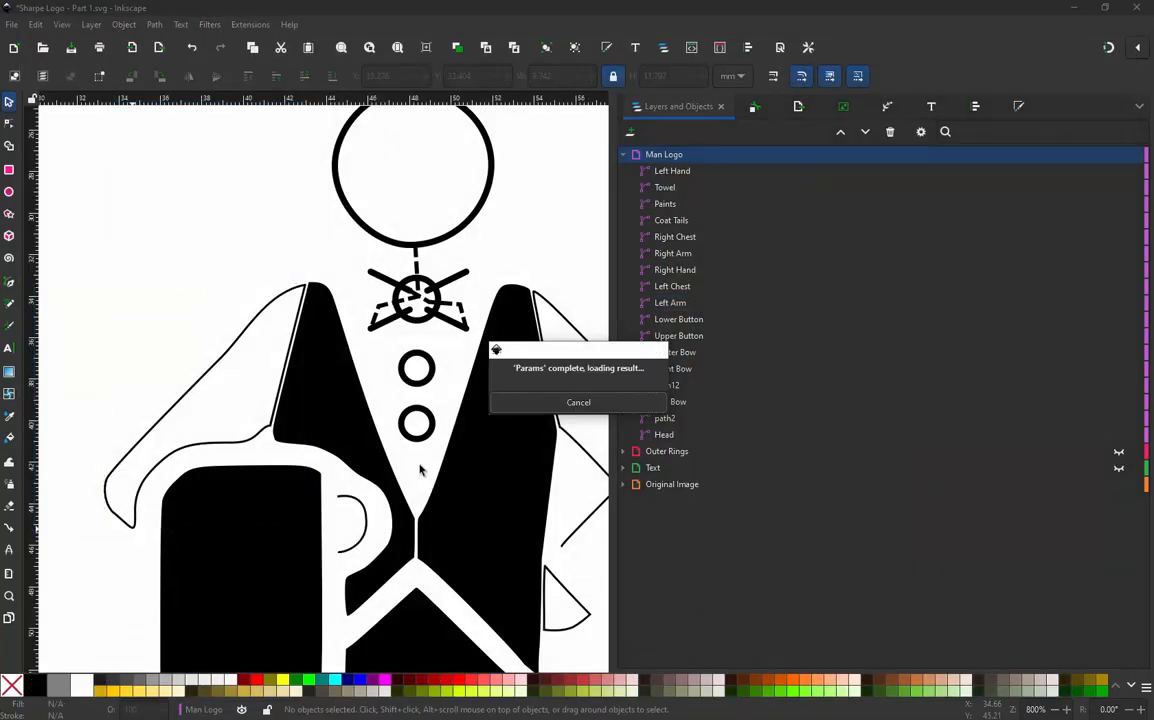
Convert the jump stitch between Lower Button and Left Arm to a stroke, with 1.00 mm minimum jump length.
left_click(417, 442)
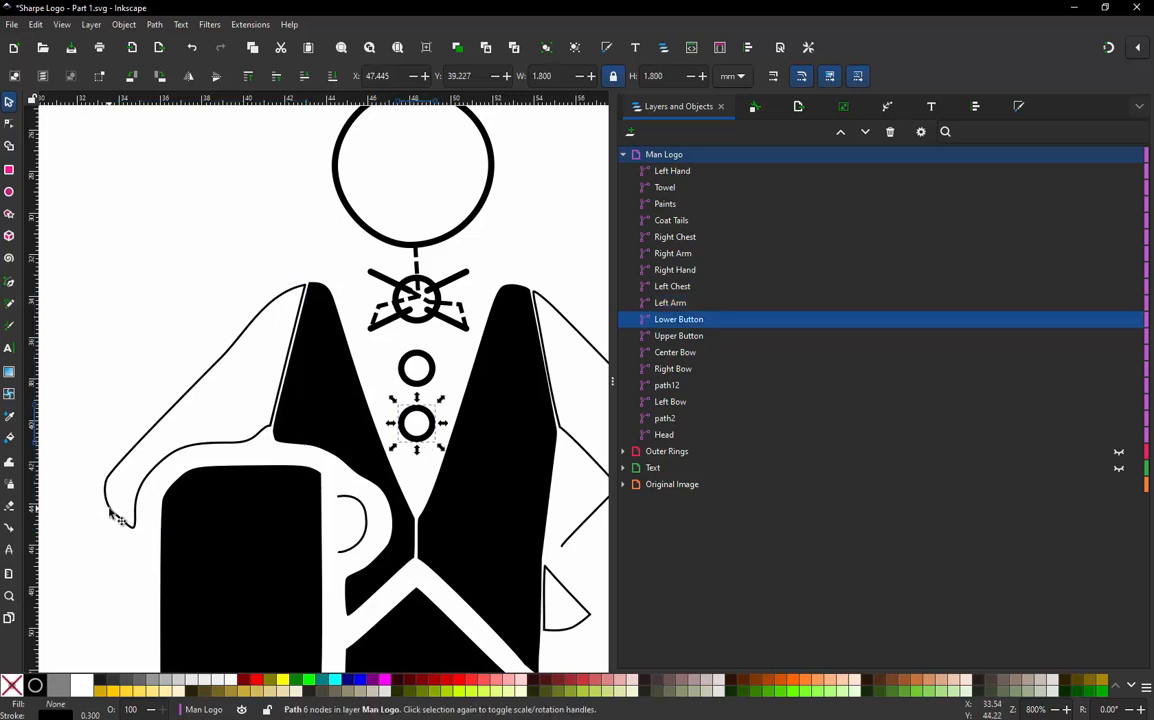
key("shift")
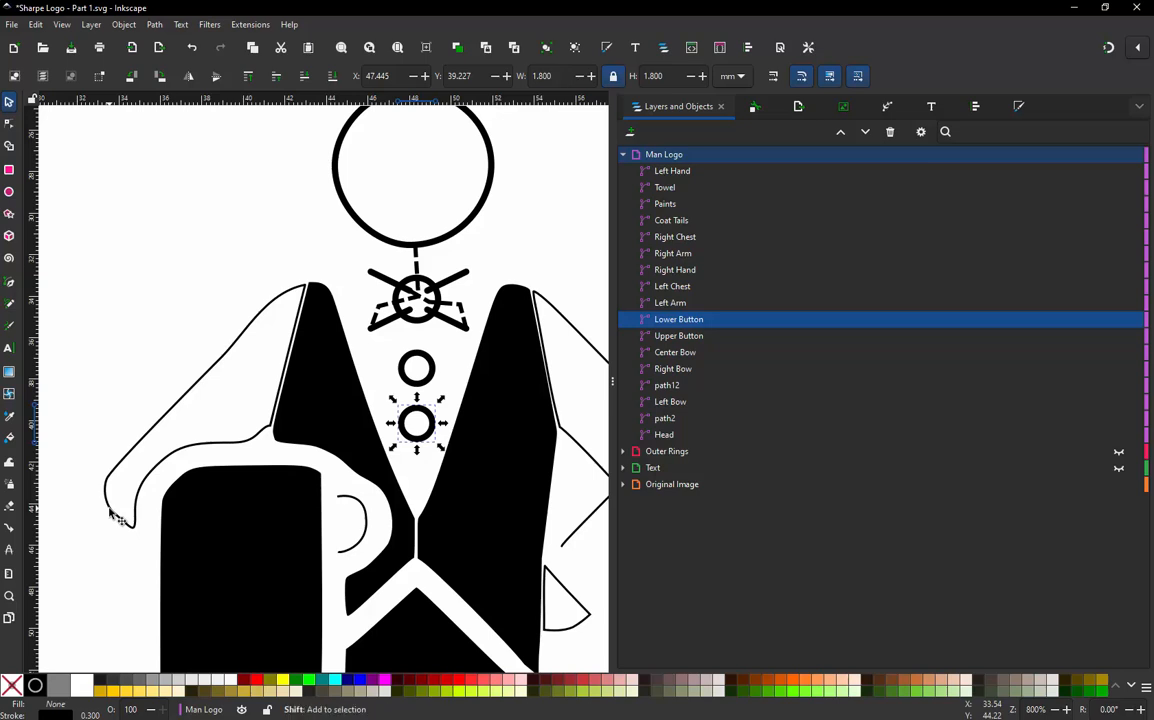
left_click(113, 515, "shift")
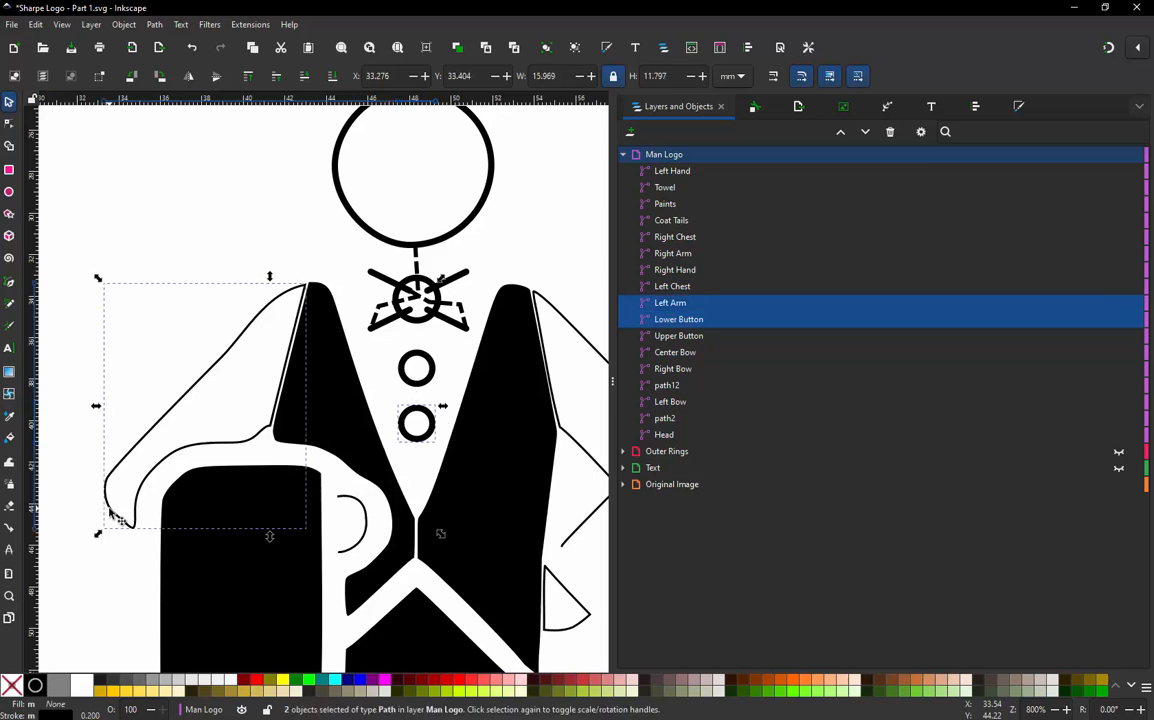
left_click(248, 25)
mouse_move(295, 215)
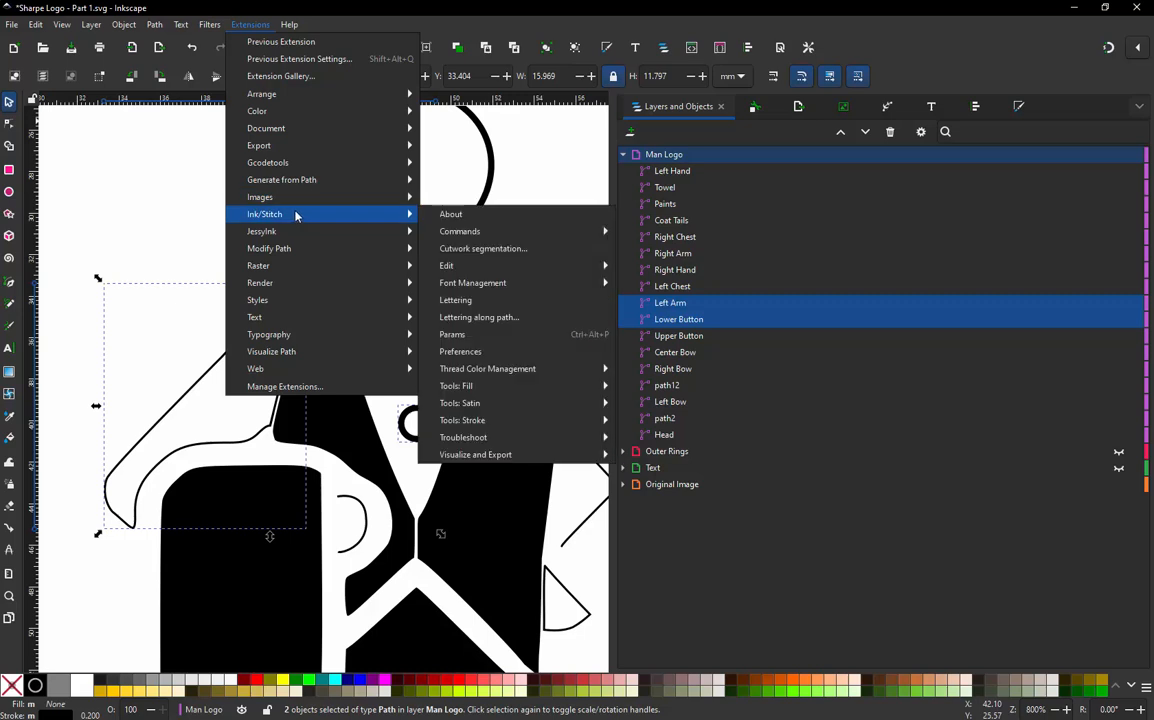
mouse_move(500, 420)
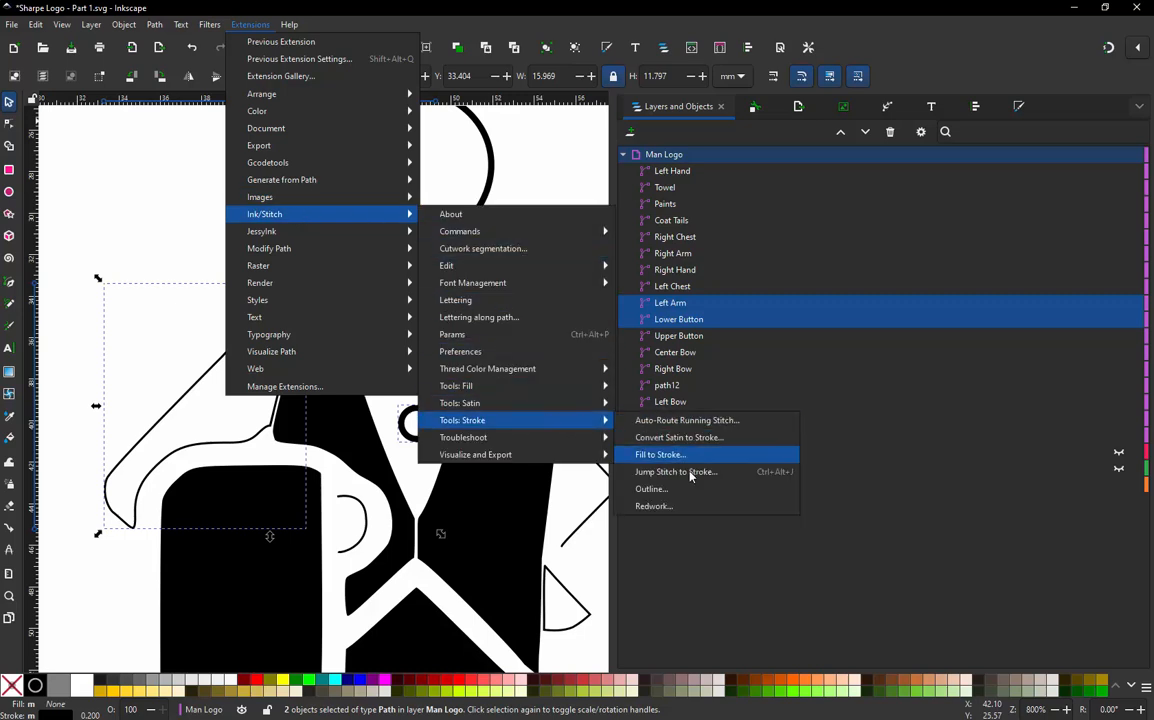
left_click(789, 475)
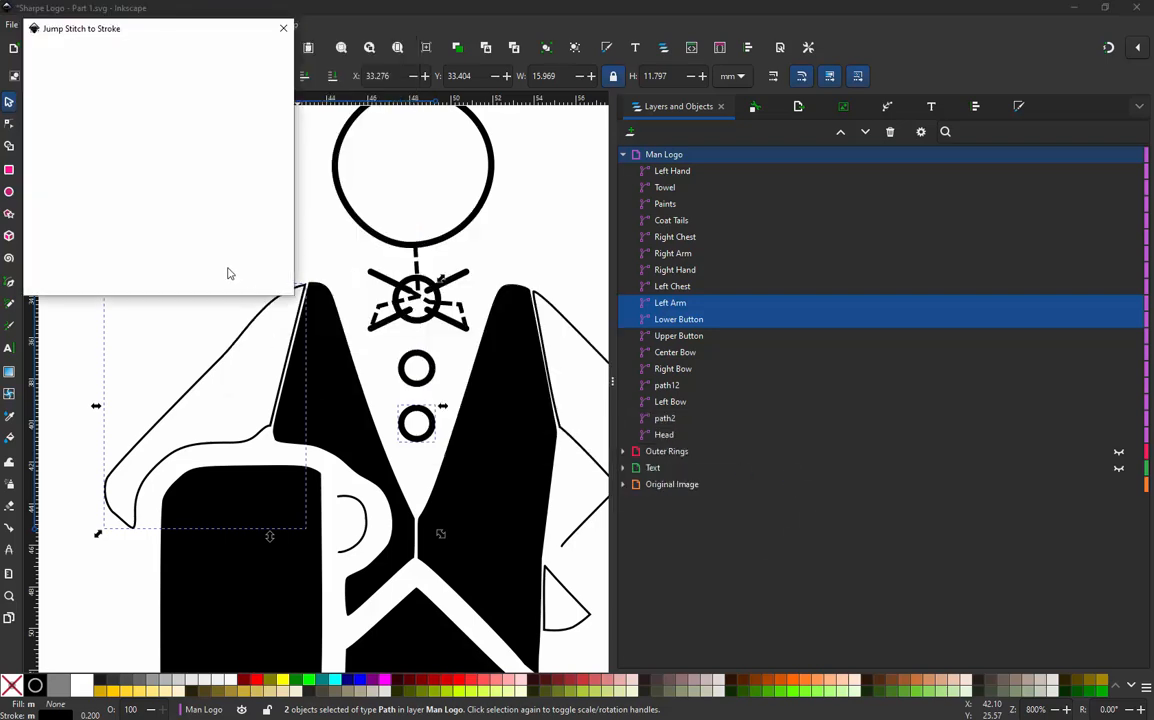
left_click(256, 283)
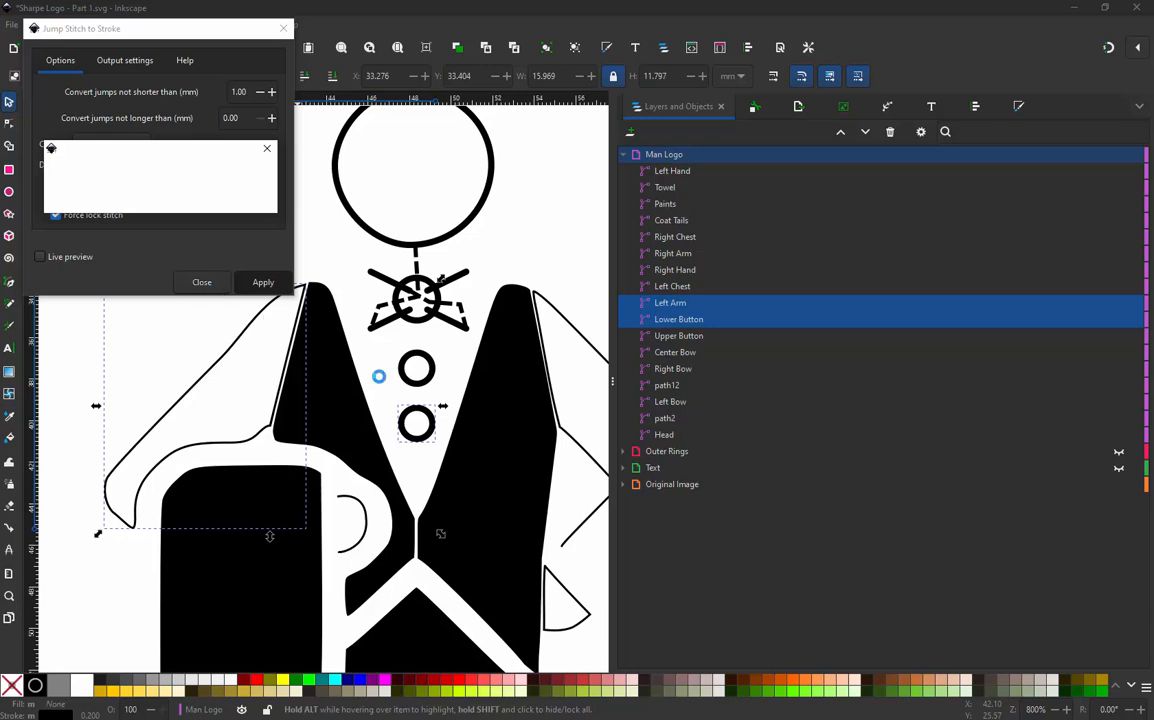
left_click(202, 282)
Set the stroke width of the connecting path between the lower button and left arm to 0.2 mm.
left_click(294, 420)
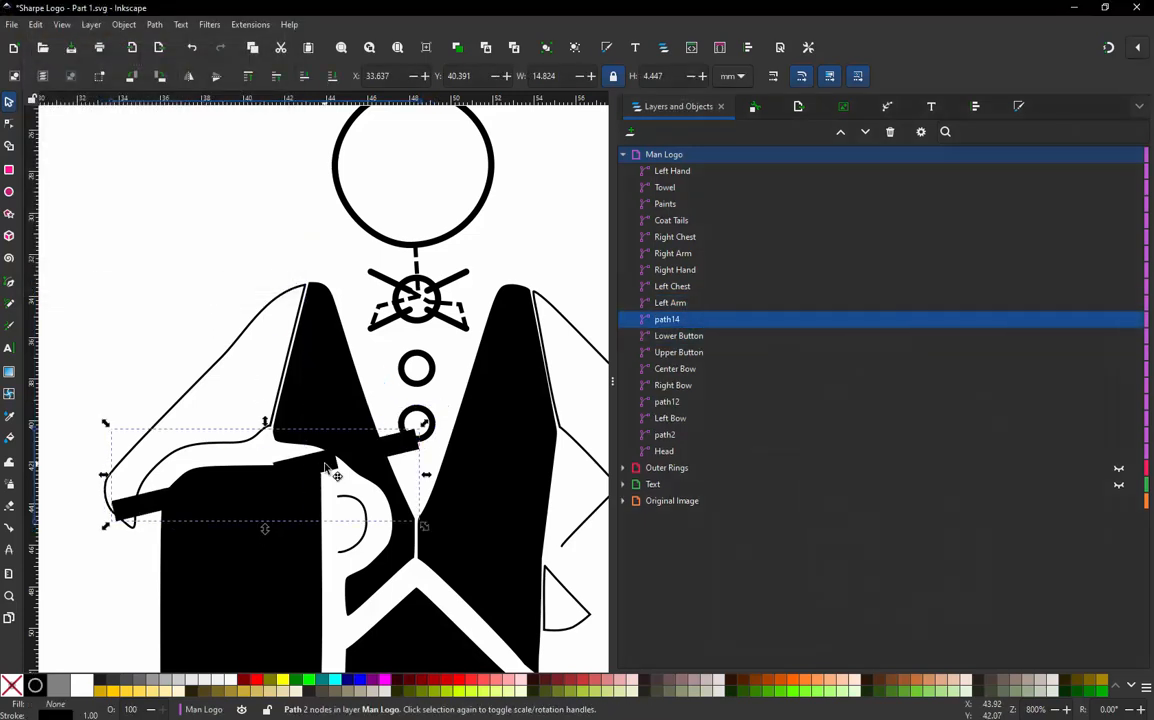
left_click(1020, 107)
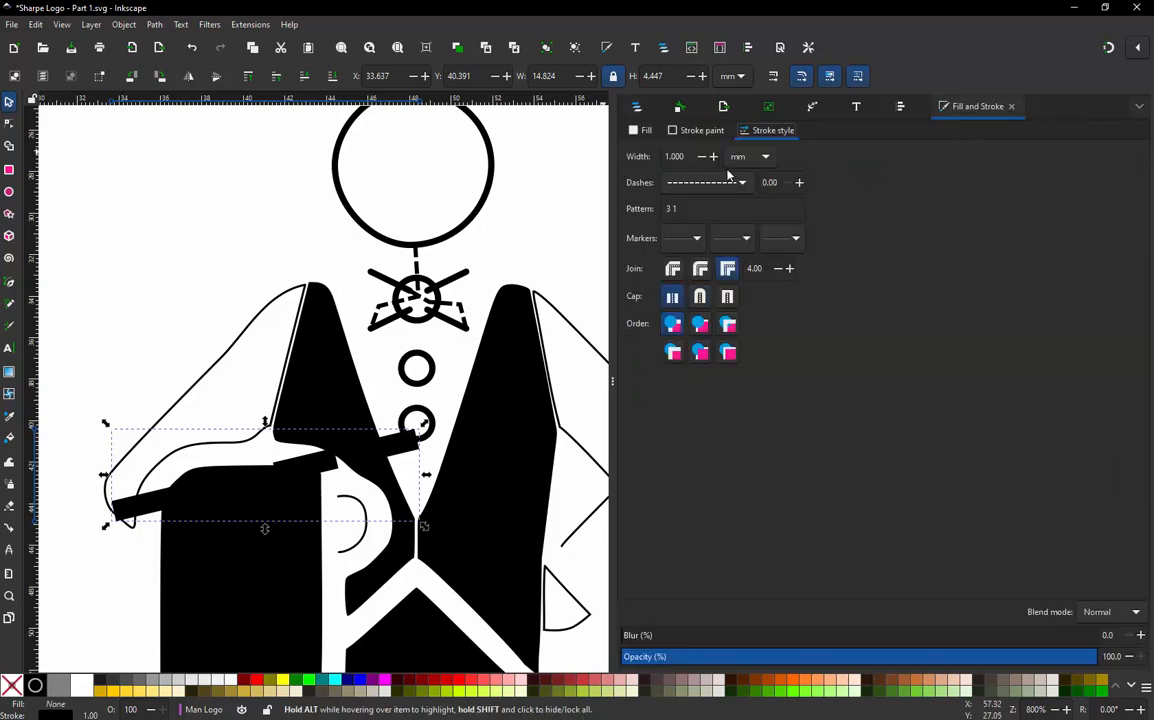
left_click_drag(695, 156, 612, 153)
type(".2")
key("Return")
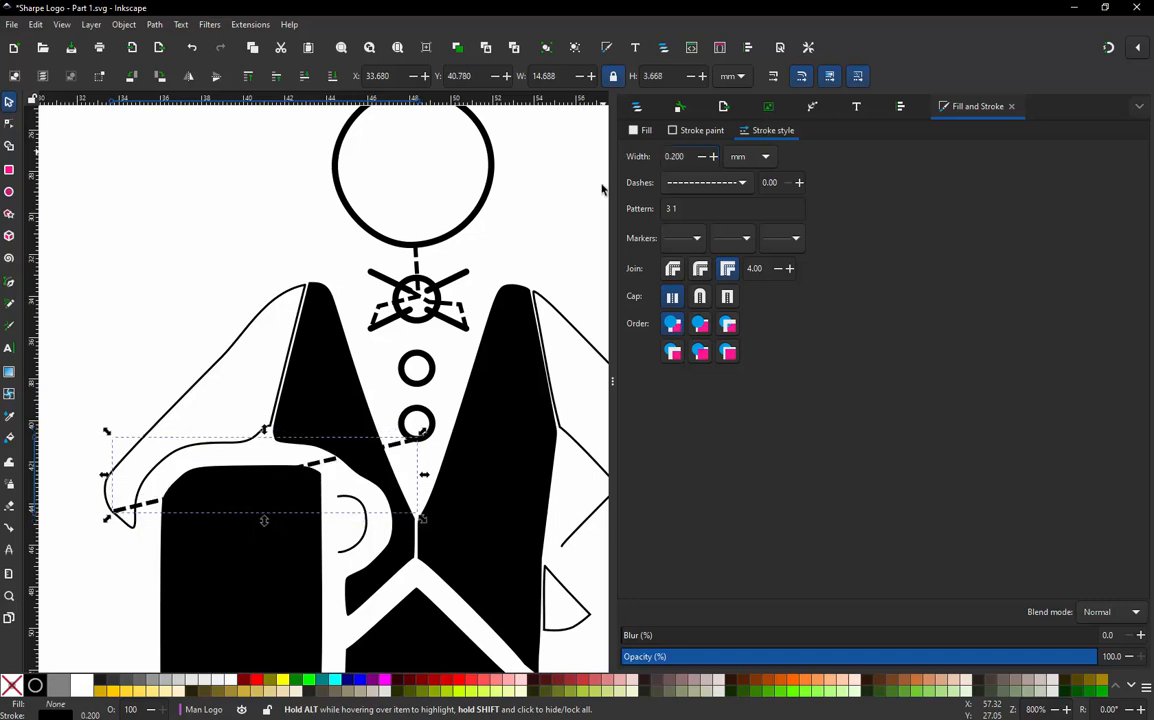
Add four nodes to the button-to-arm connecting path and reroute it through the left chest and inside the left arm.
double_click(339, 472)
double_click(336, 471)
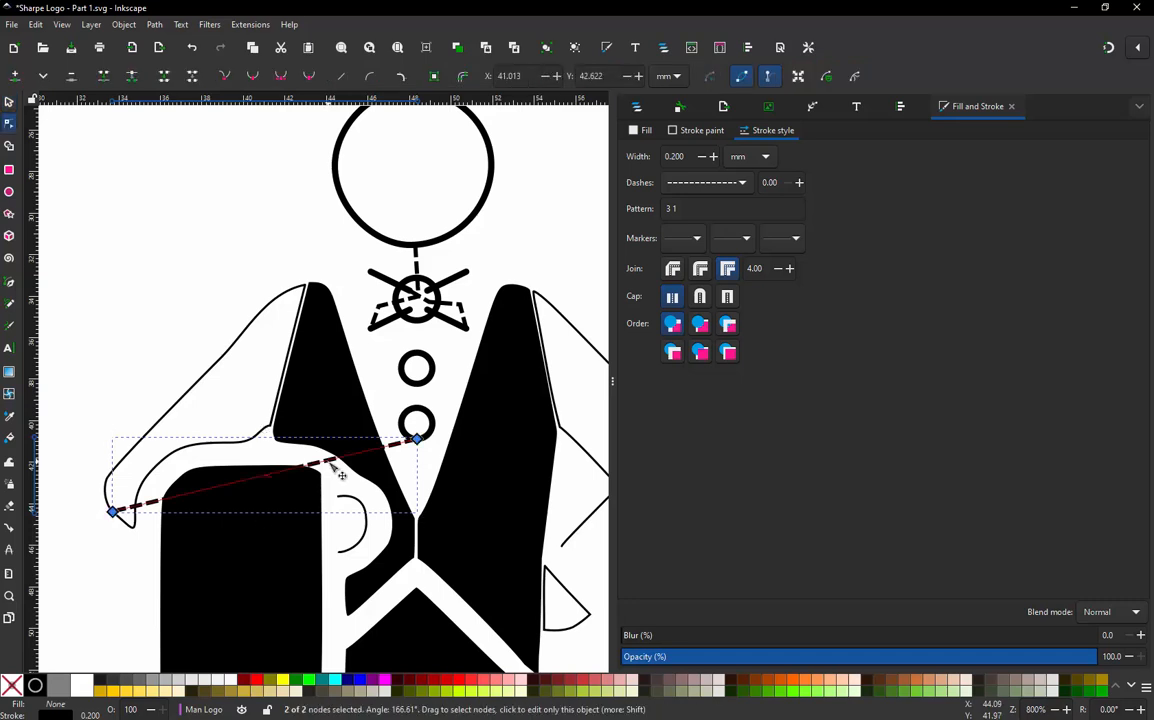
left_click_drag(334, 470, 307, 410)
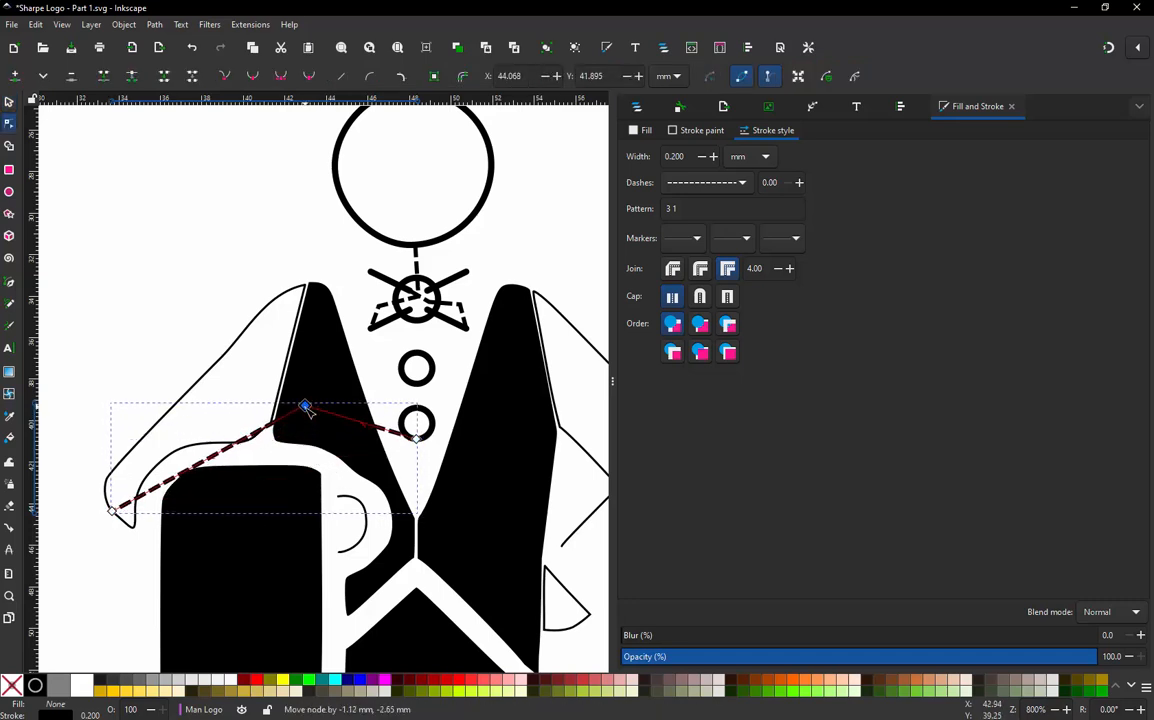
double_click(224, 450)
left_click_drag(224, 450, 136, 469)
double_click(182, 427)
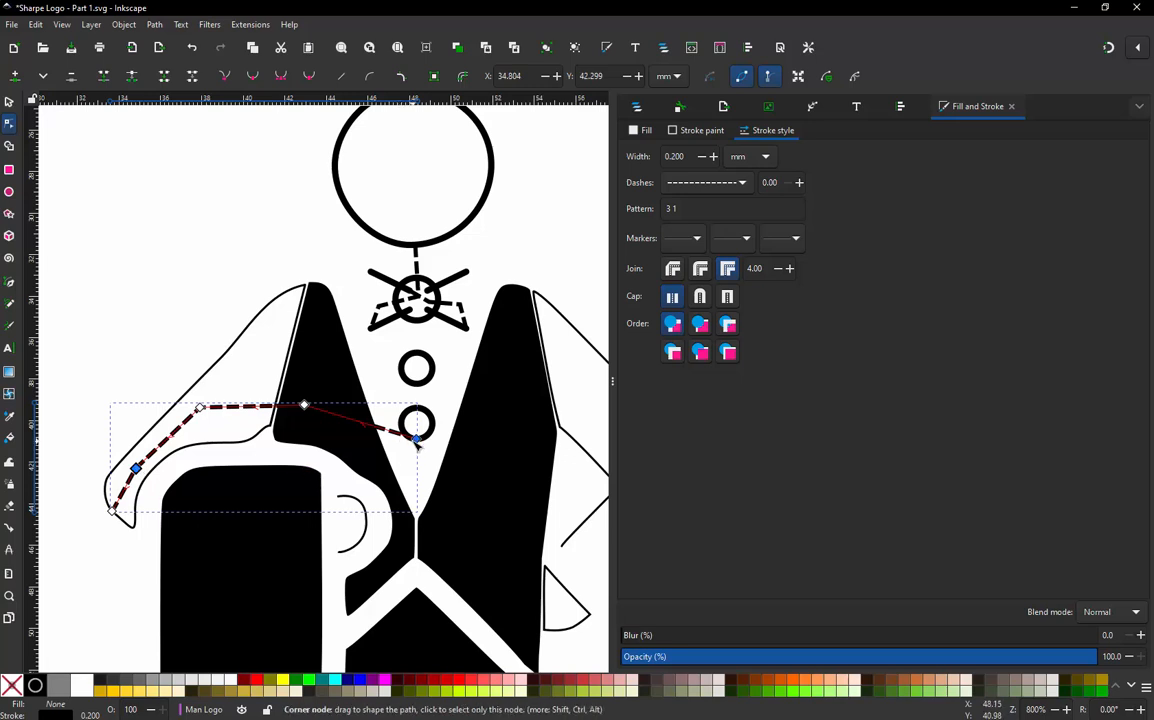
left_click(388, 433)
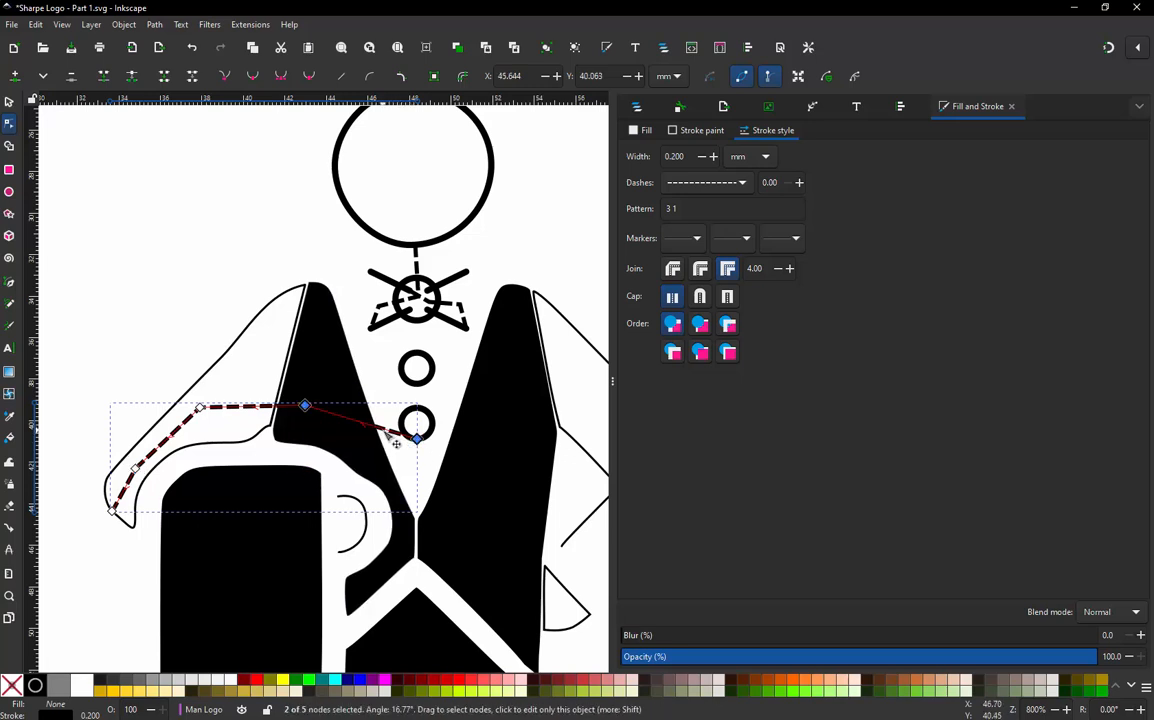
double_click(388, 433)
left_click_drag(388, 433, 366, 444)
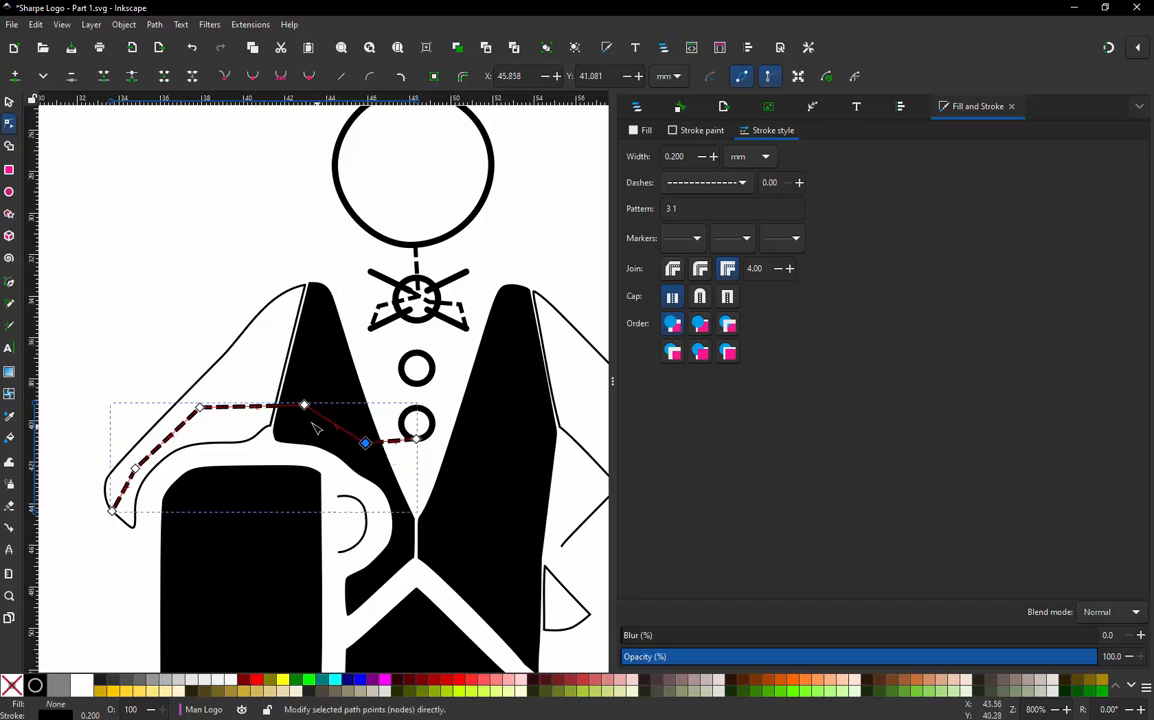
Preview the Left Chest's fill stitching in its embroidery parameters, scrub back to stitch 30, and close without applying changes.
left_click(112, 511)
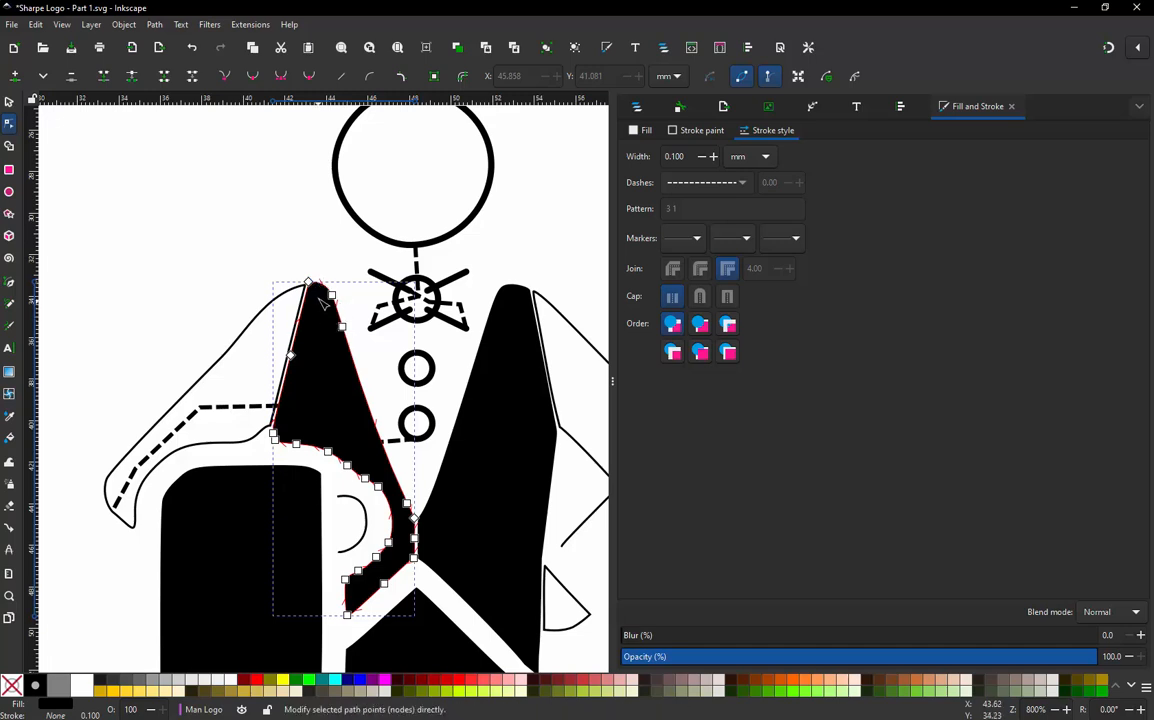
key("ctrl+shift+s")
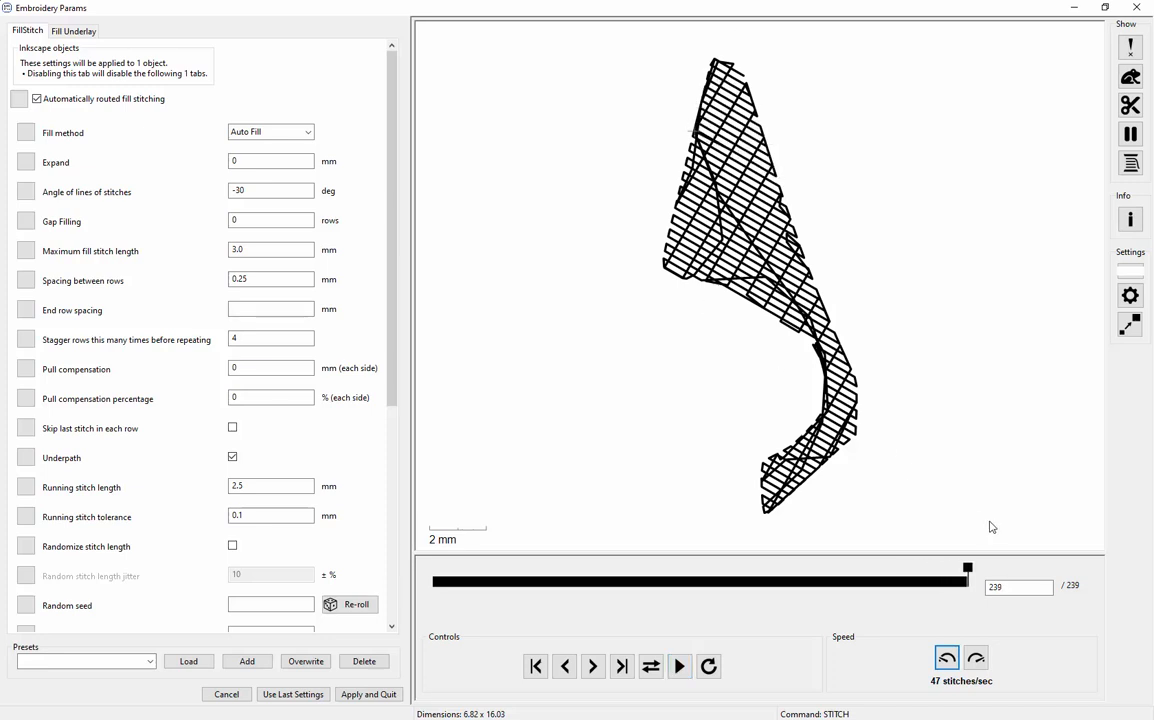
left_click_drag(970, 570, 498, 585)
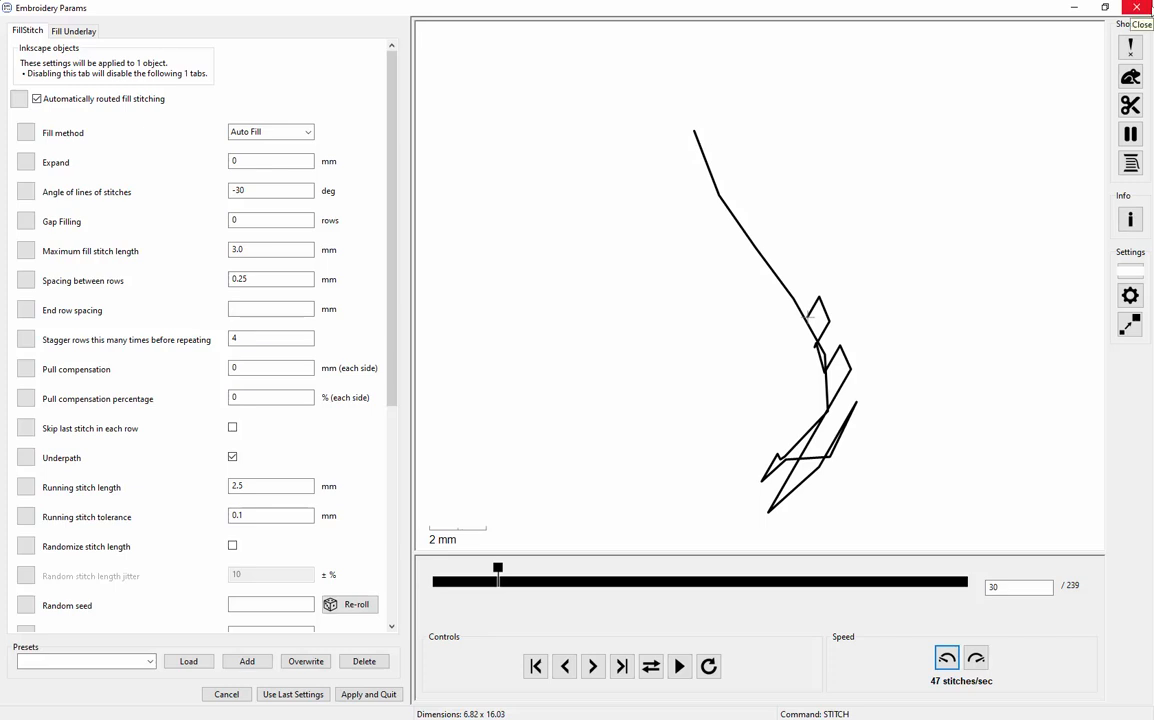
left_click(1140, 8)
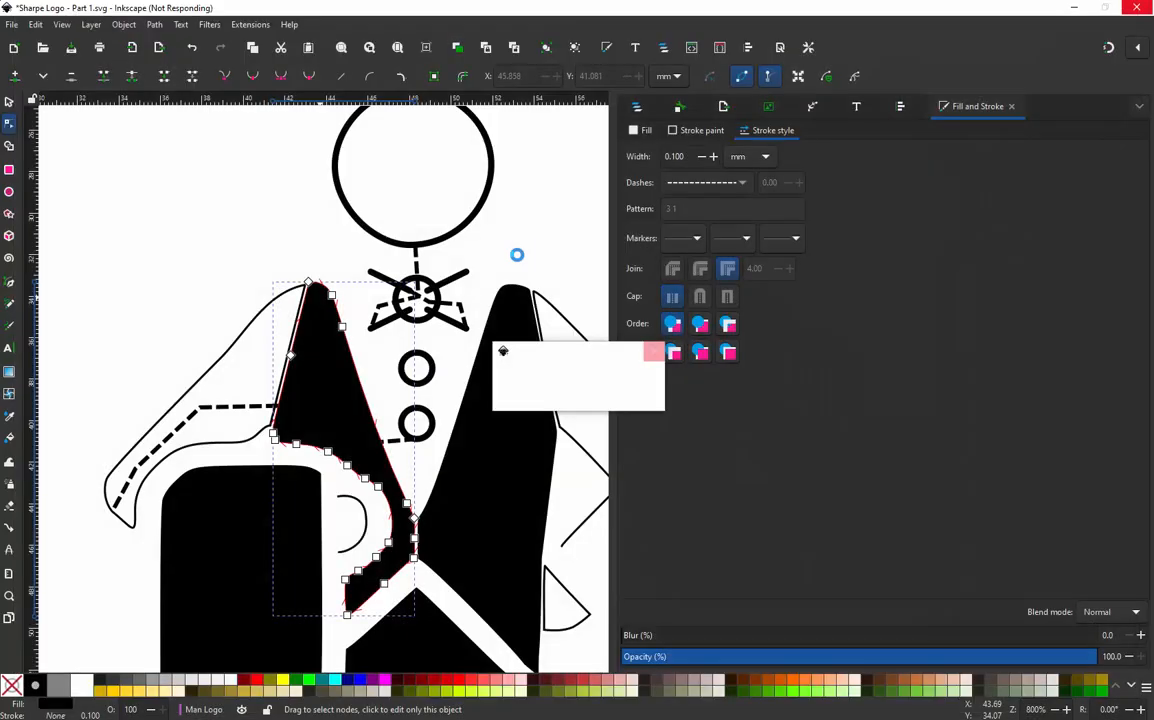
Try to convert the jump stitch between Left Arm and Left Chest to a stroke, with 1.00 mm minimum jump length.
left_click(260, 266)
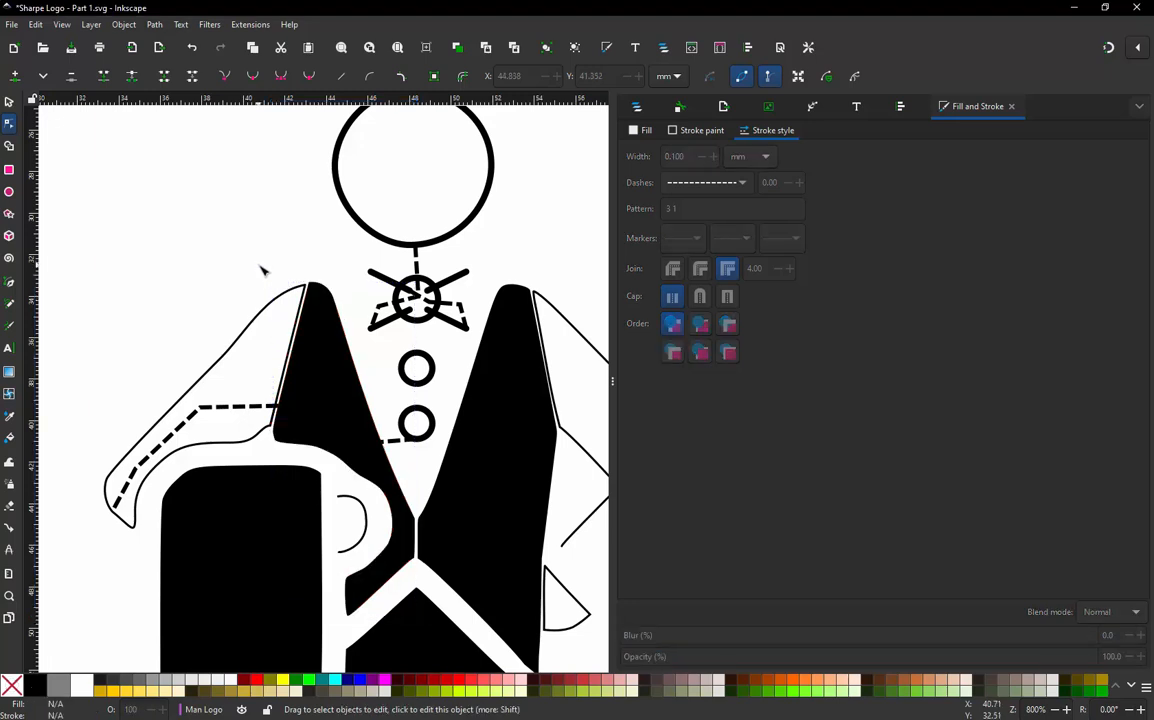
left_click(281, 303)
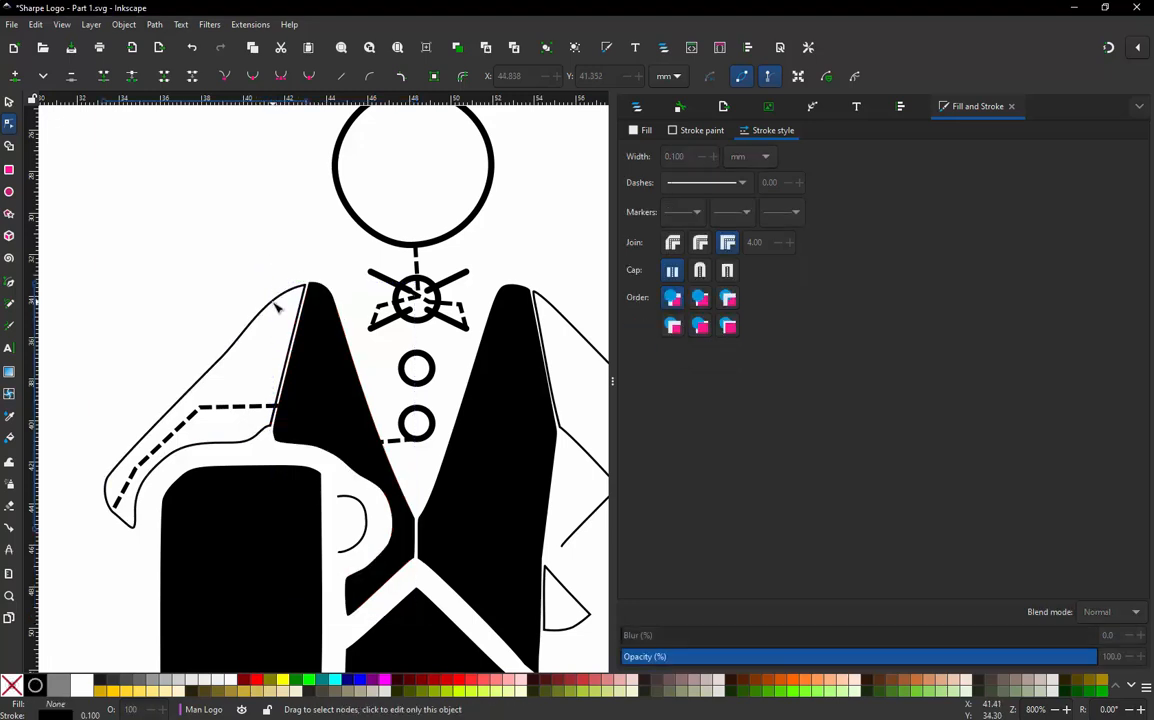
left_click(336, 310, "shift")
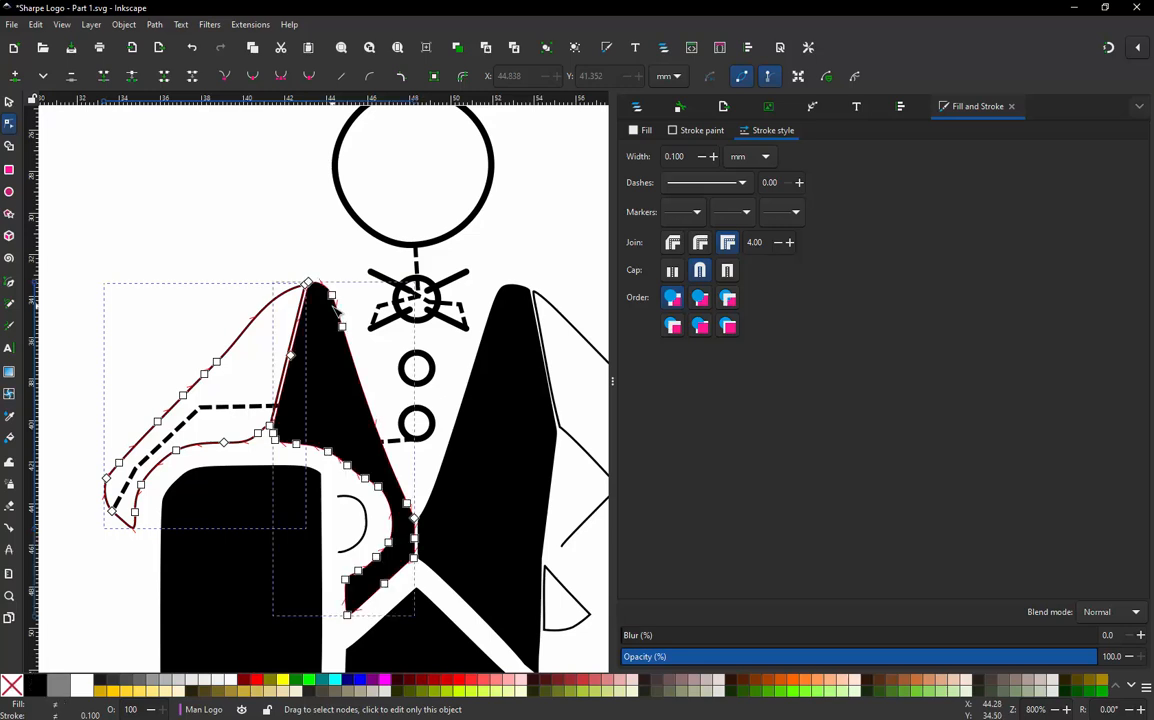
left_click(250, 24)
mouse_move(310, 215)
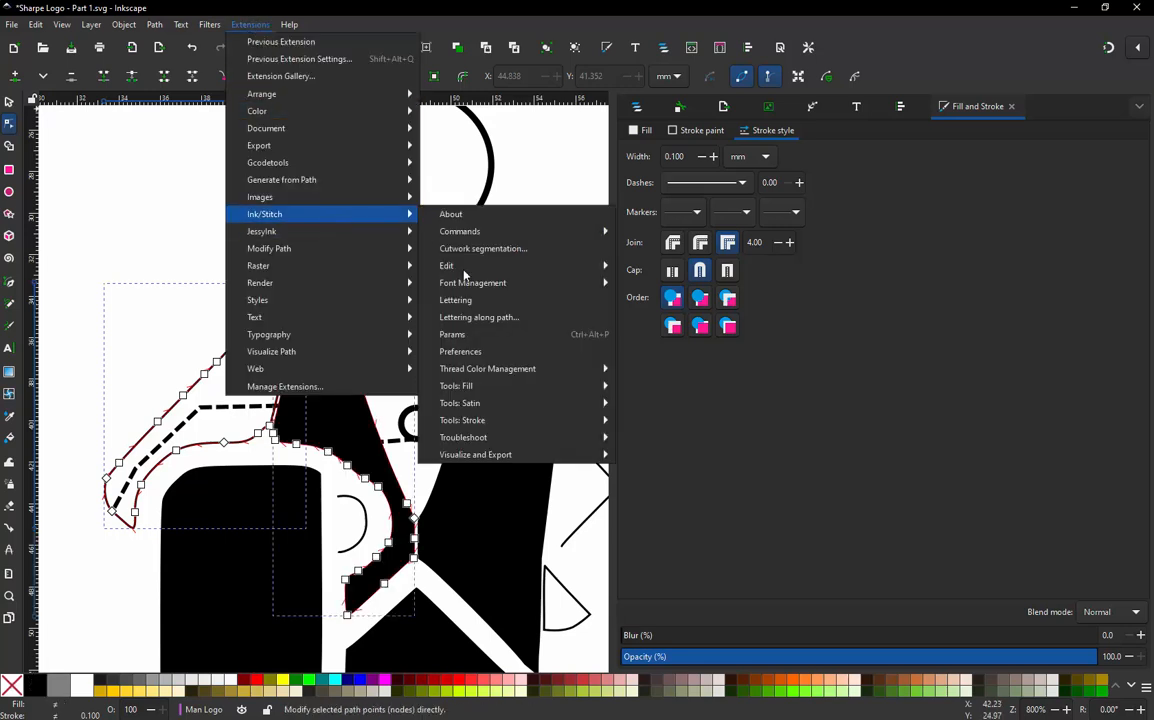
mouse_move(515, 420)
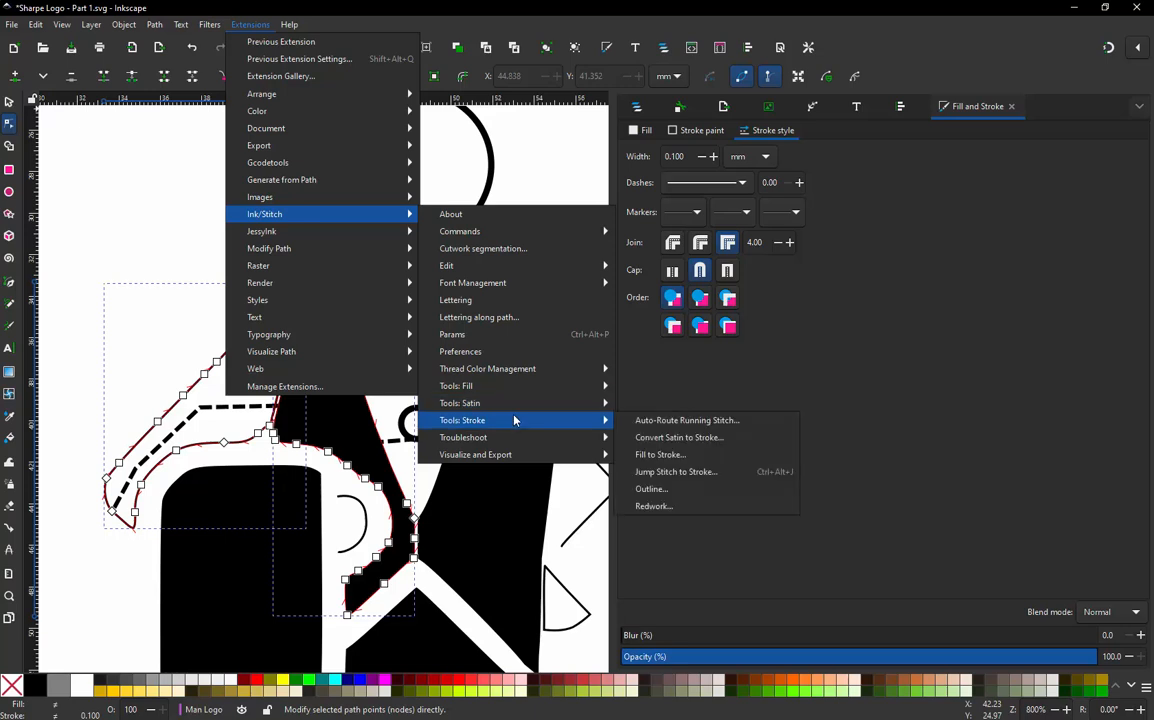
left_click(705, 472)
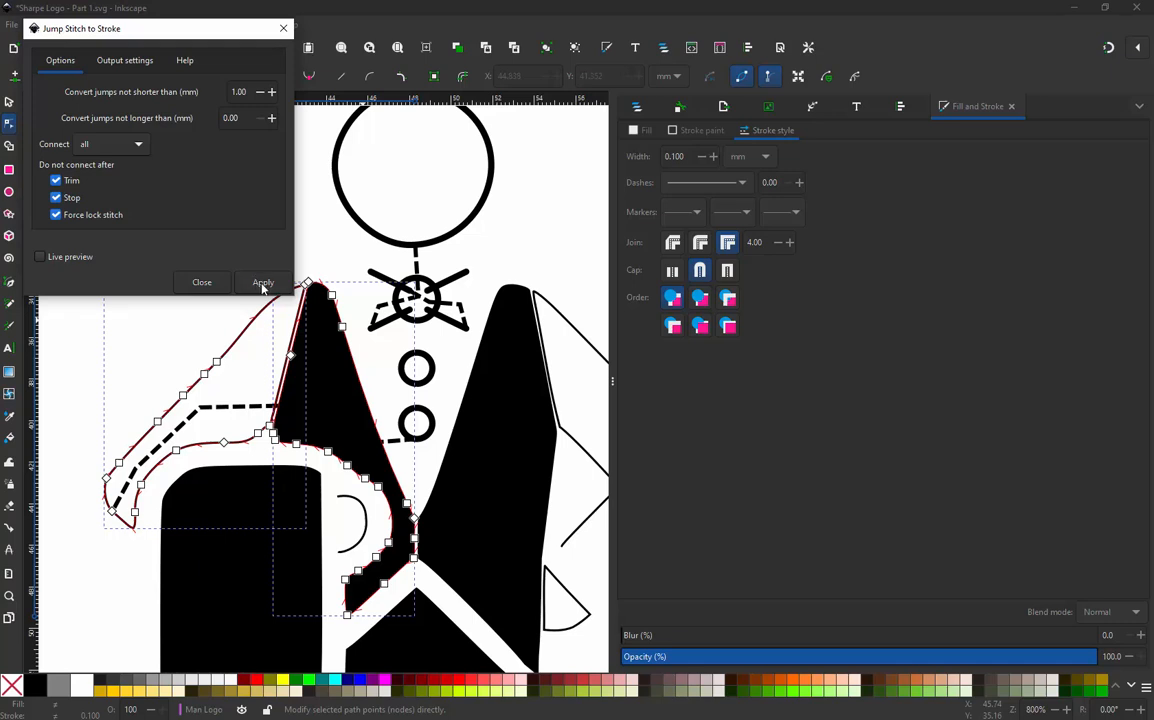
left_click(263, 284)
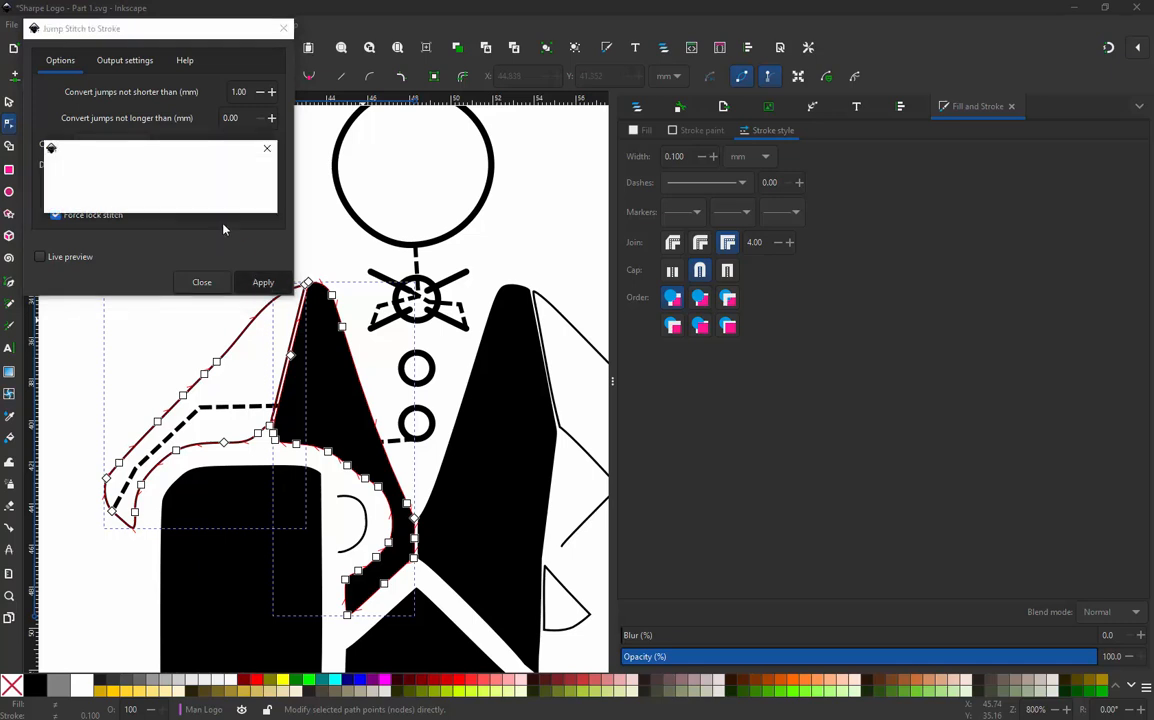
left_click(202, 283)
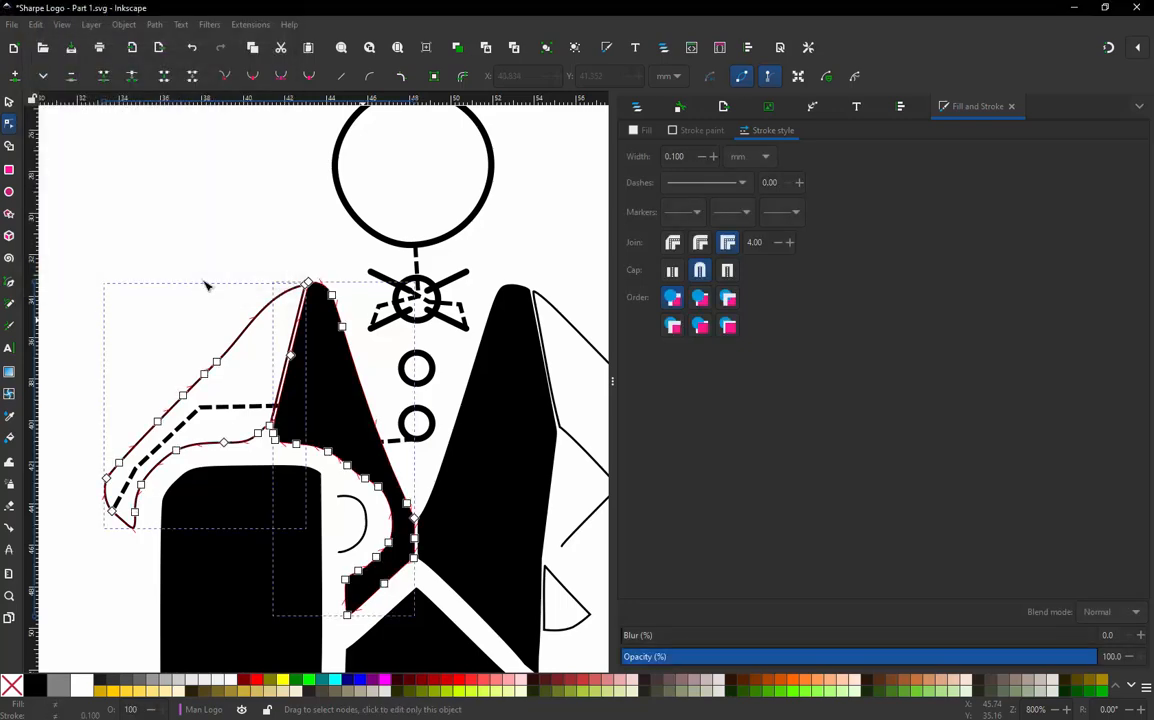
Switch to the outline view and examine the gap between the Left Arm and Left Chest for a connecting path.
key("ctrl+KP_5")
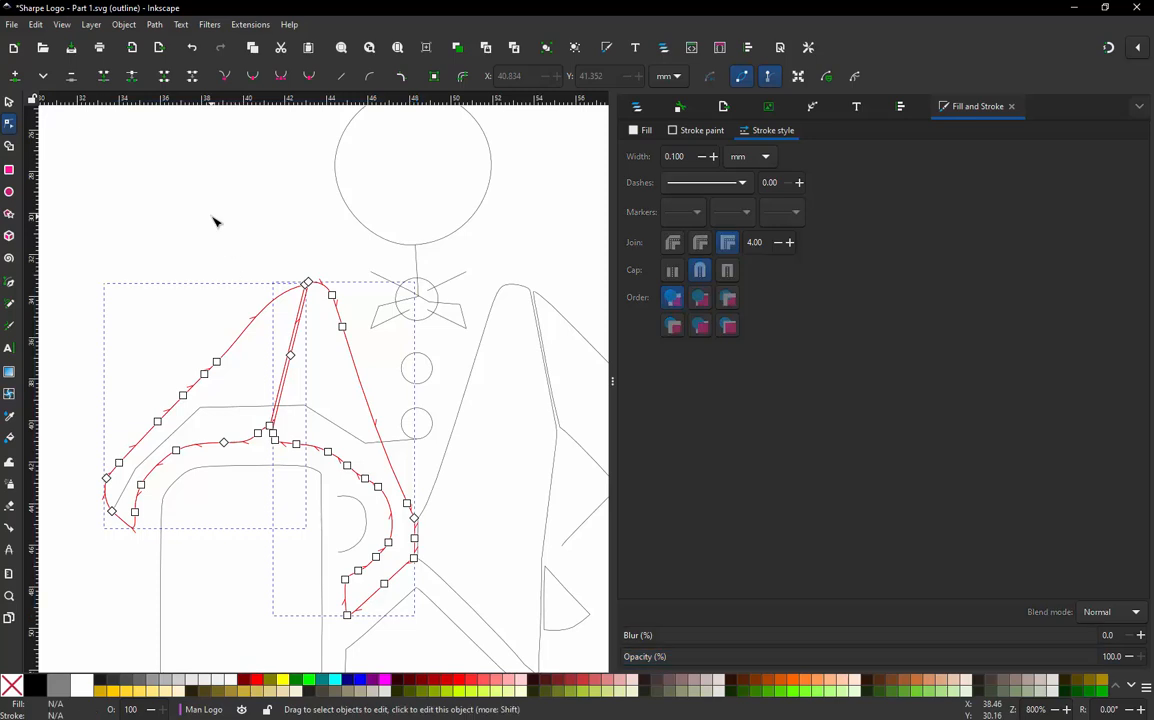
left_click(218, 215)
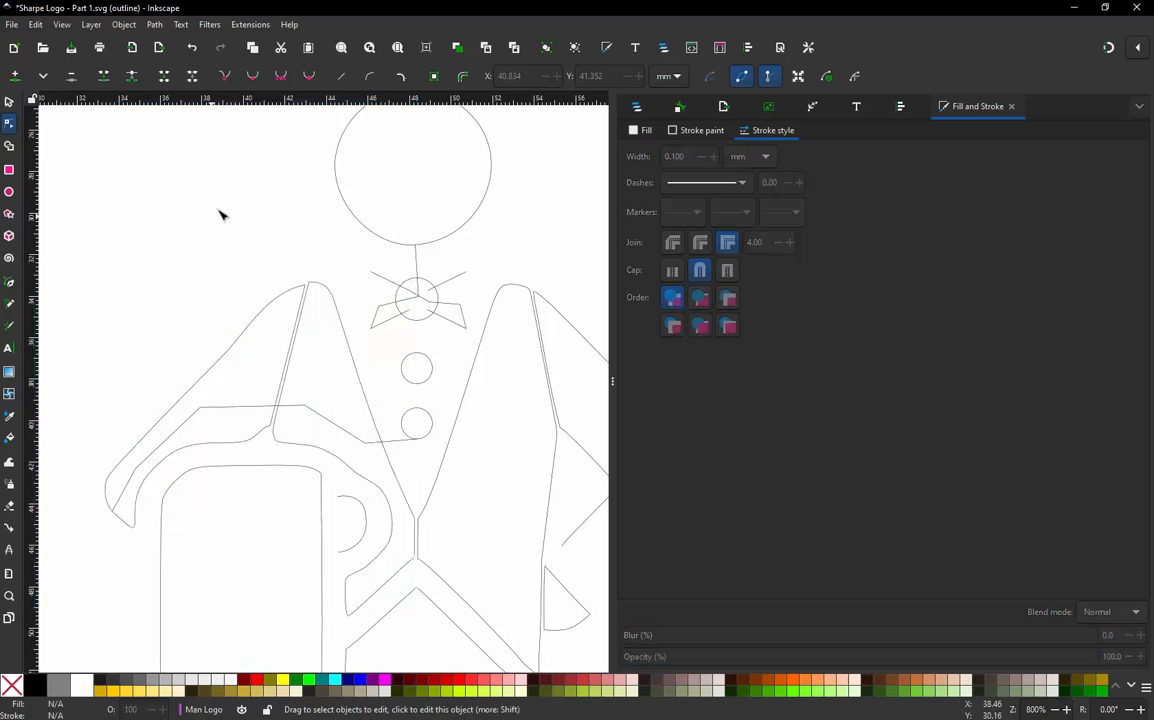
left_click(296, 328)
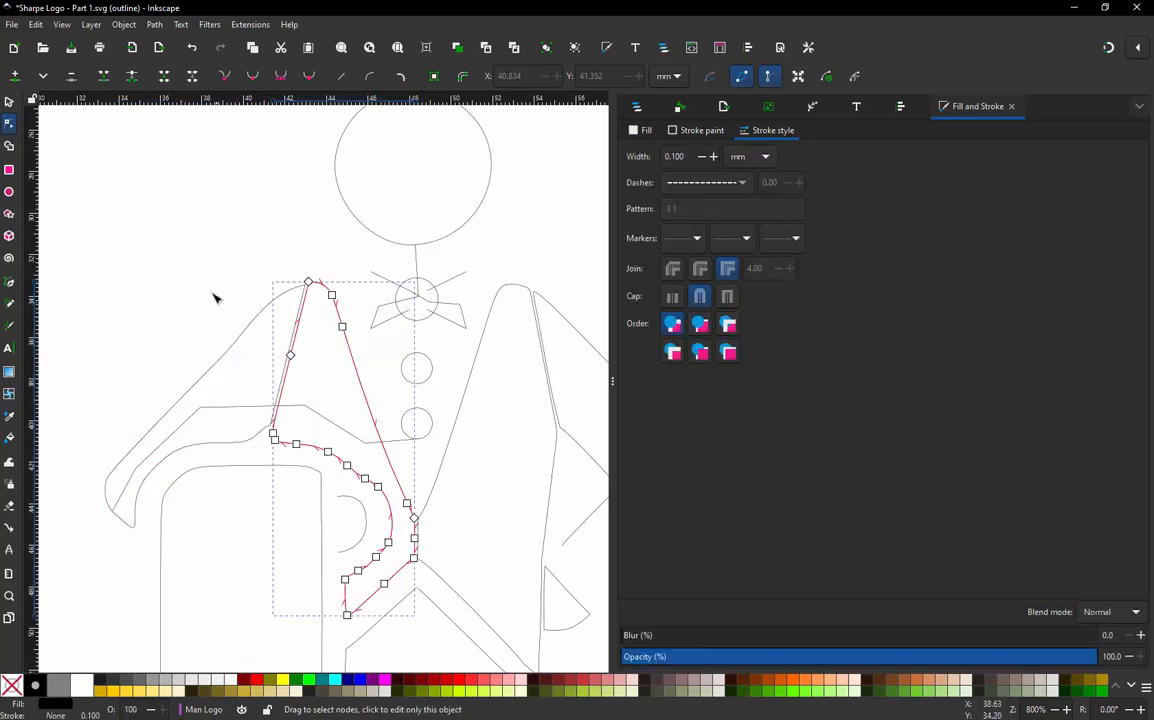
left_click(272, 317)
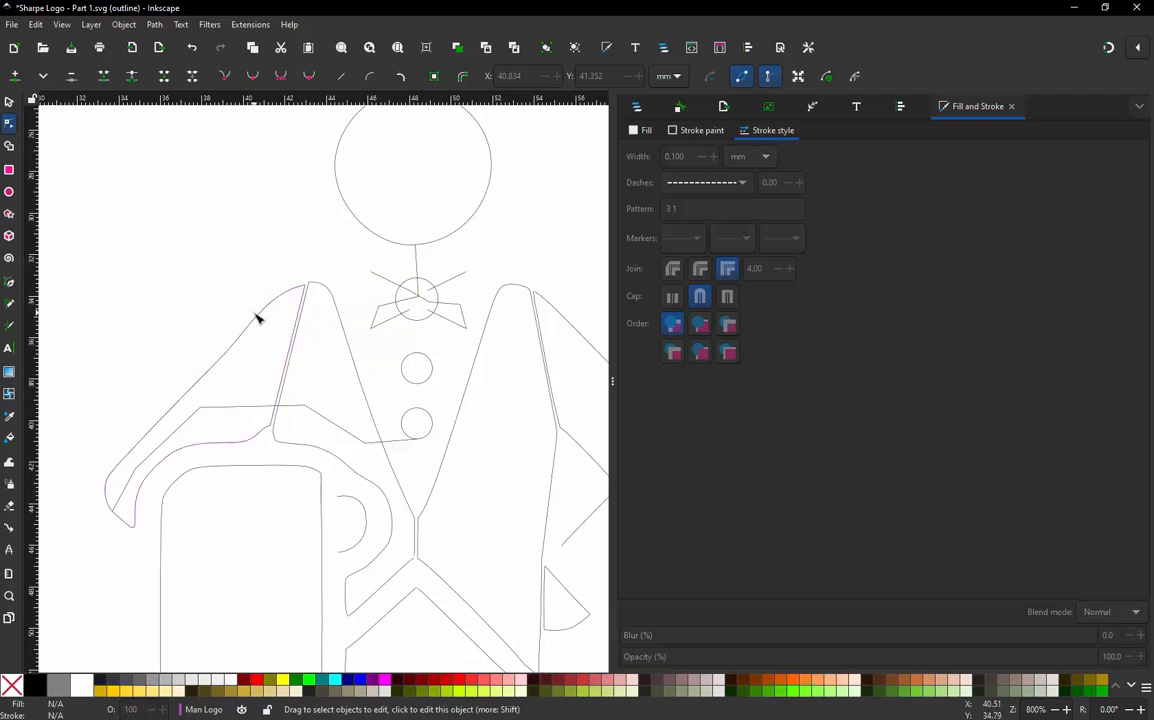
left_click(258, 318)
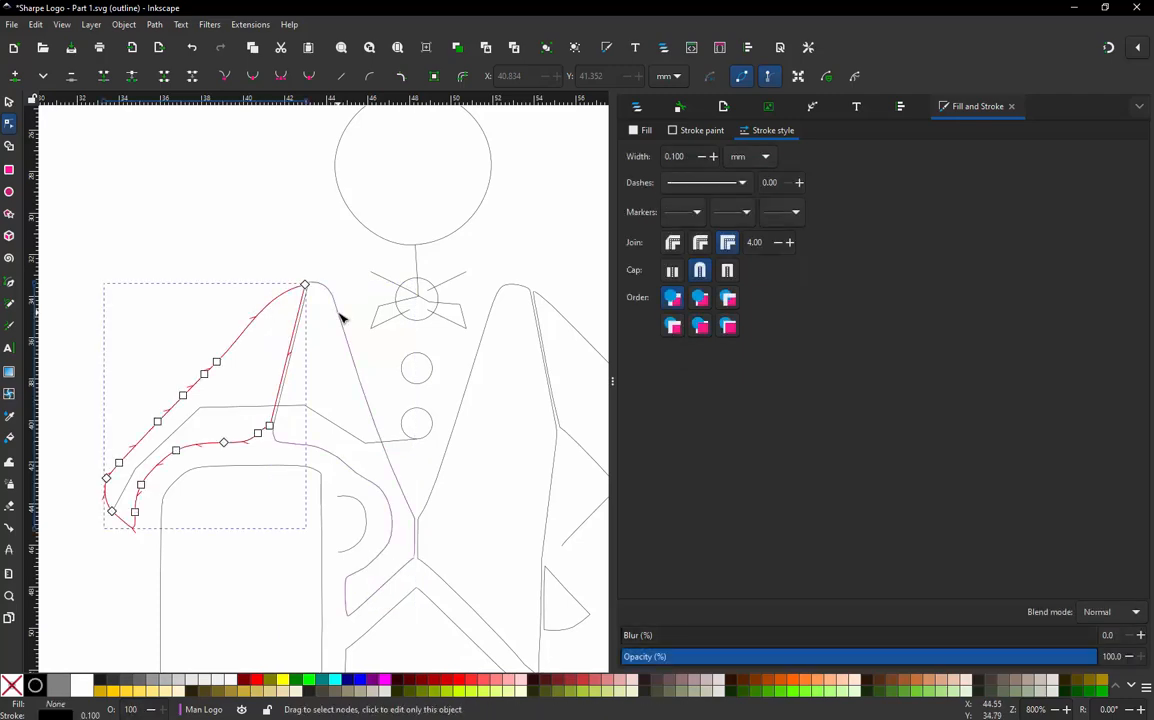
scroll(282, 352, "up", 4)
scroll(275, 375, "down", 3)
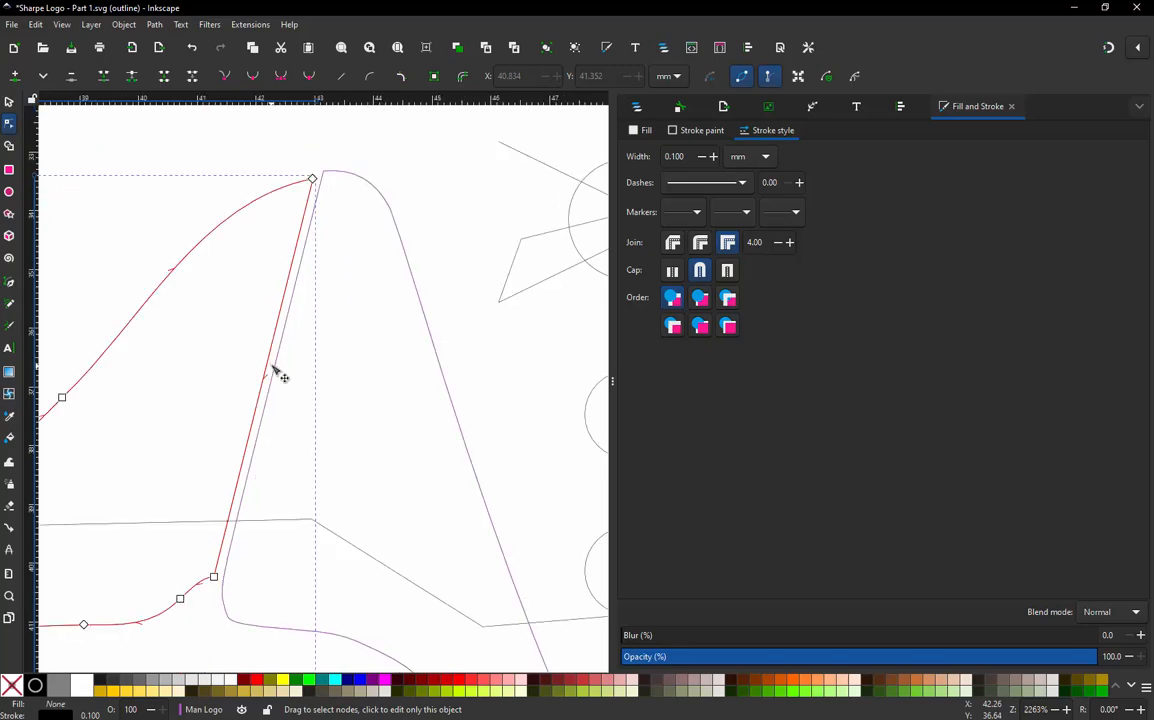
scroll(288, 332, "down", 1)
scroll(304, 299, "up", 1)
scroll(318, 292, "down", 3)
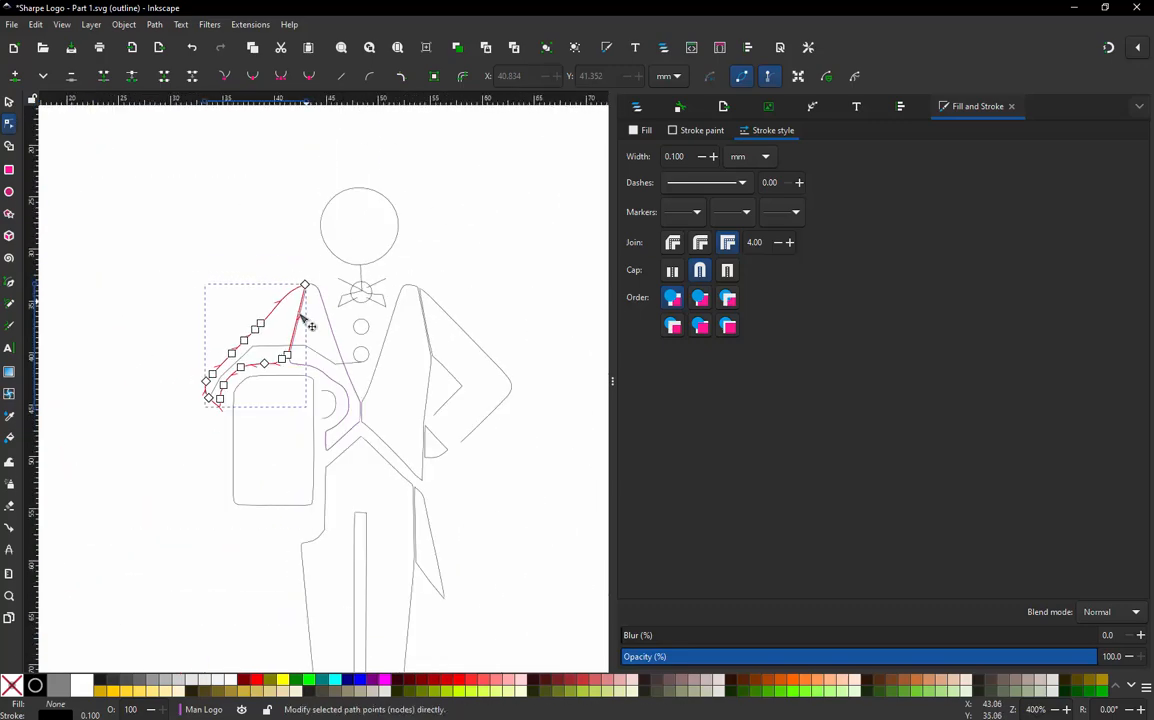
scroll(307, 322, "up", 1)
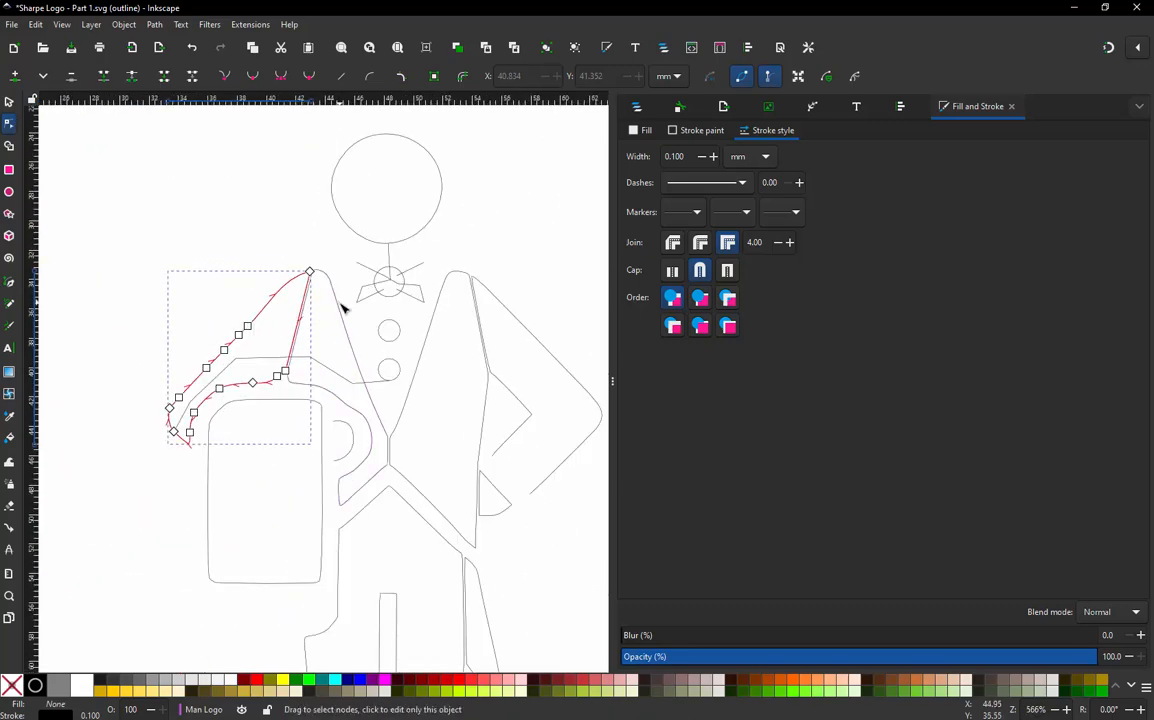
Simulate the stitching of Left Arm and Left Chest together, move to stitch 83 and show the jump markers.
left_click(340, 307, "shift")
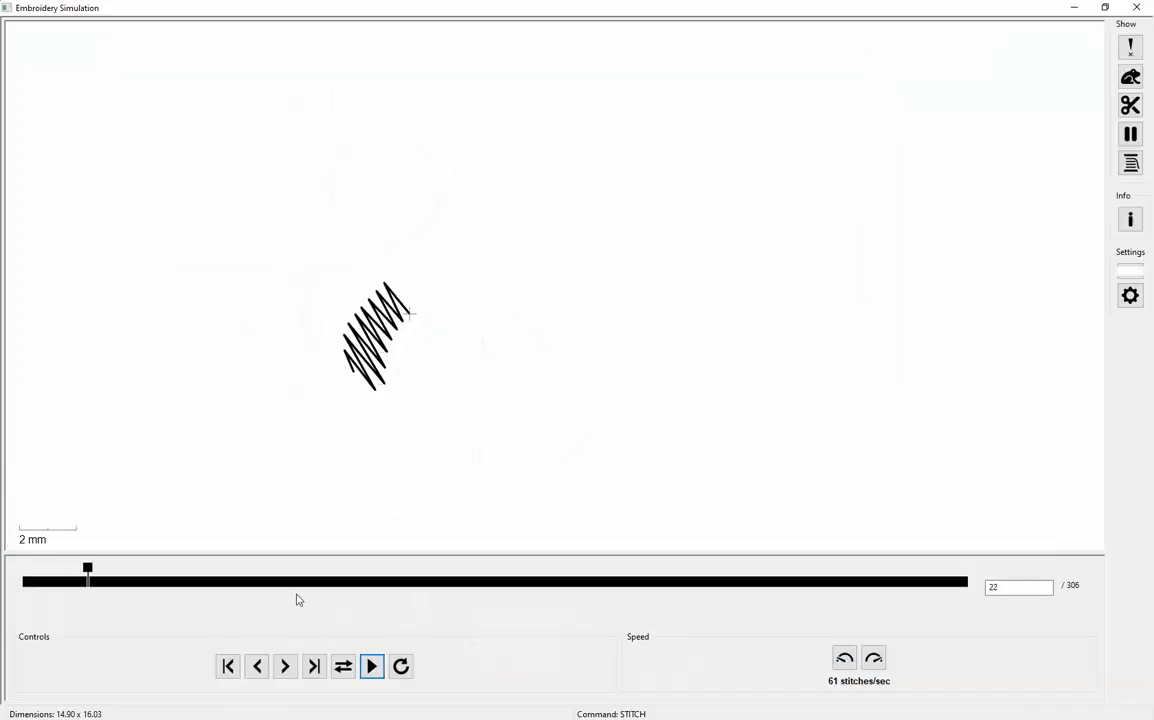
left_click_drag(87, 575, 266, 565)
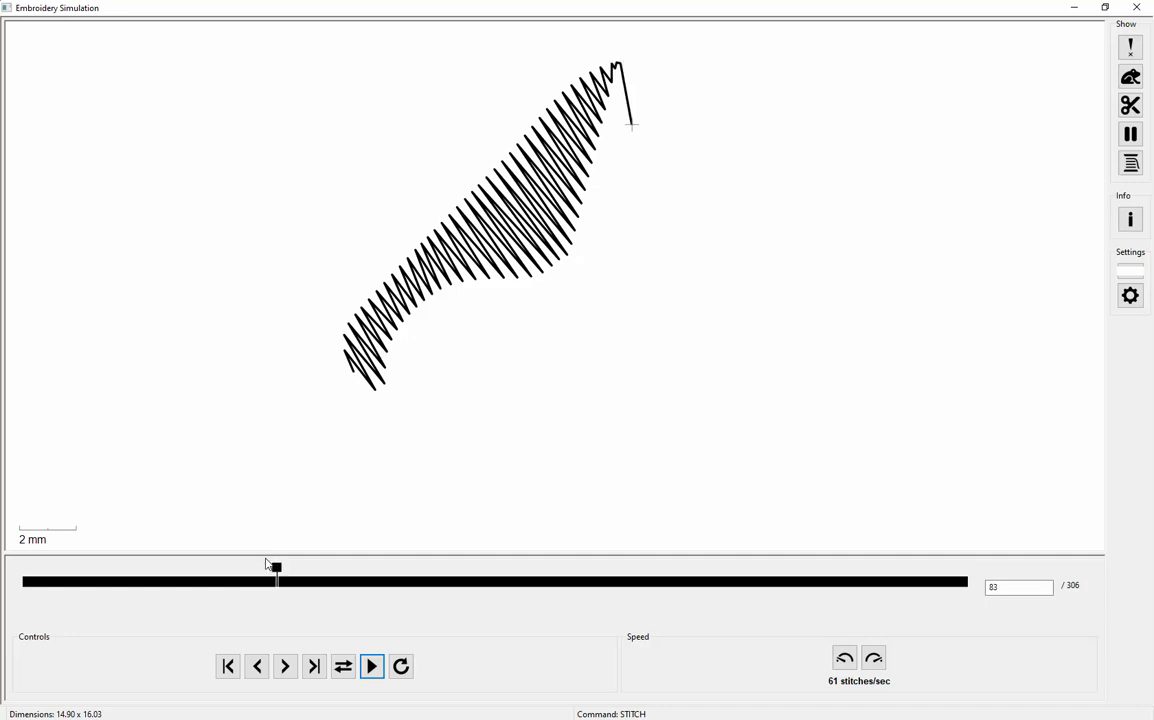
left_click(1130, 86)
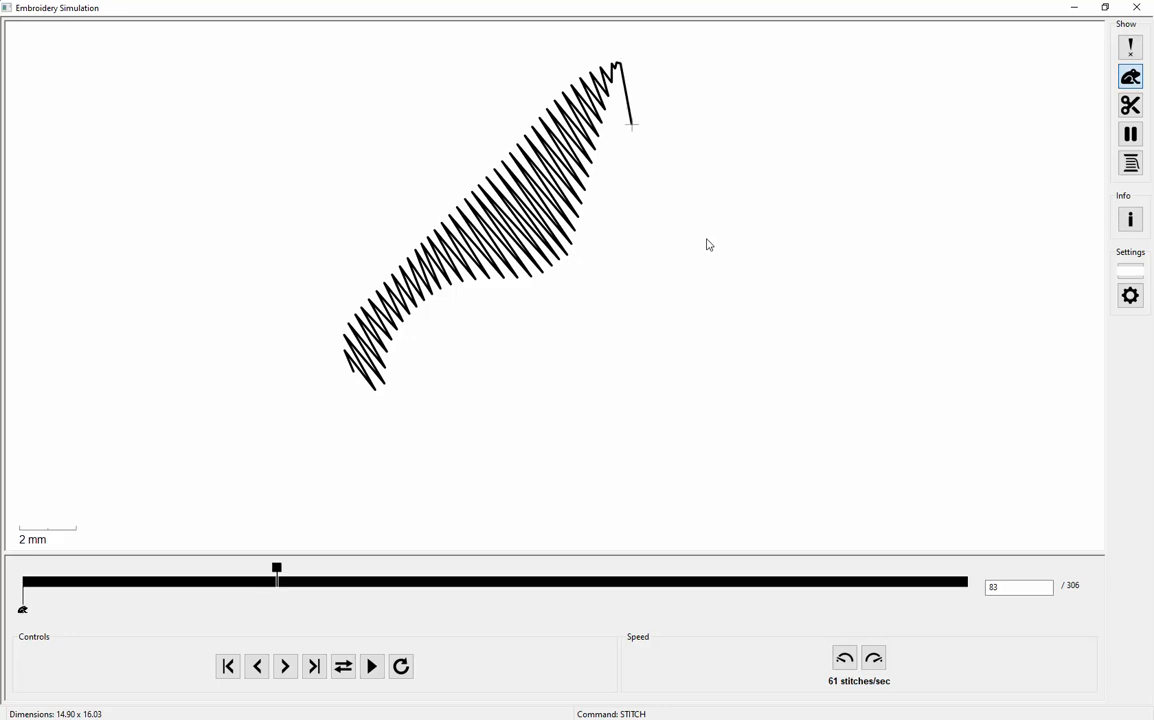
Step back and forth through the stitches at the transition from Left Arm to Left Chest, then close the simulation.
key("Left")
key("plus")
key("minus")
key("plus")
key("plus")
key("plus")
key("plus")
key("plus")
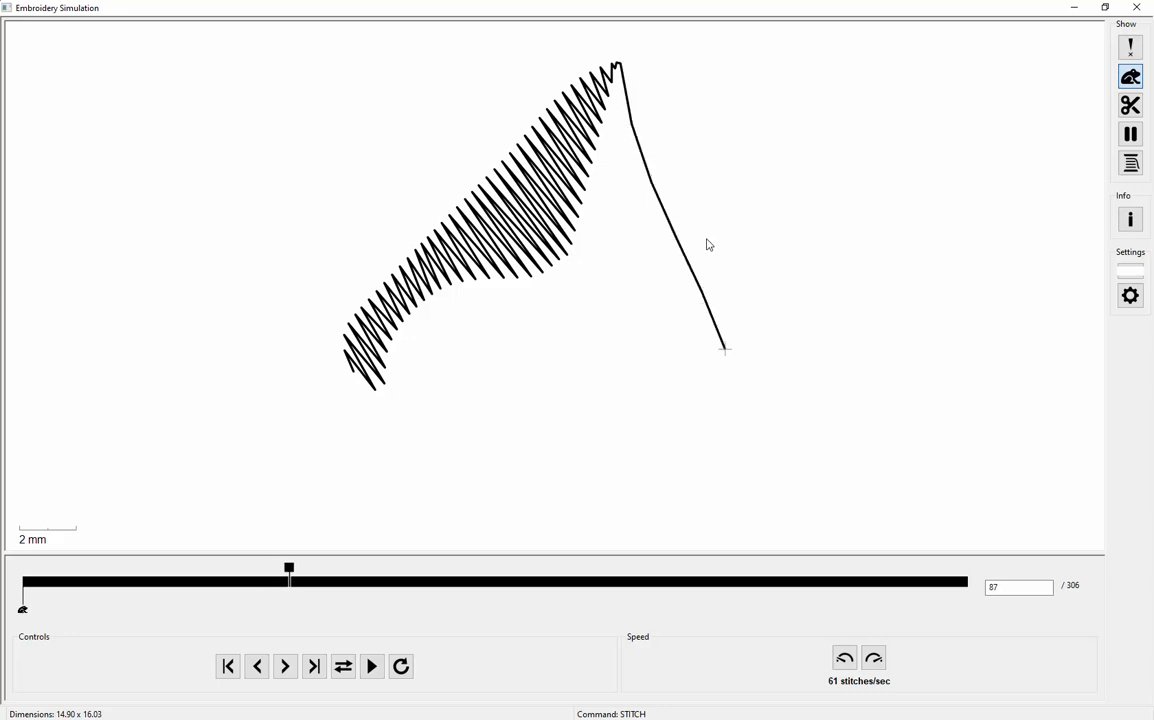
key("minus")
key("minus")
key("minus")
key("minus")
key("minus")
key("plus")
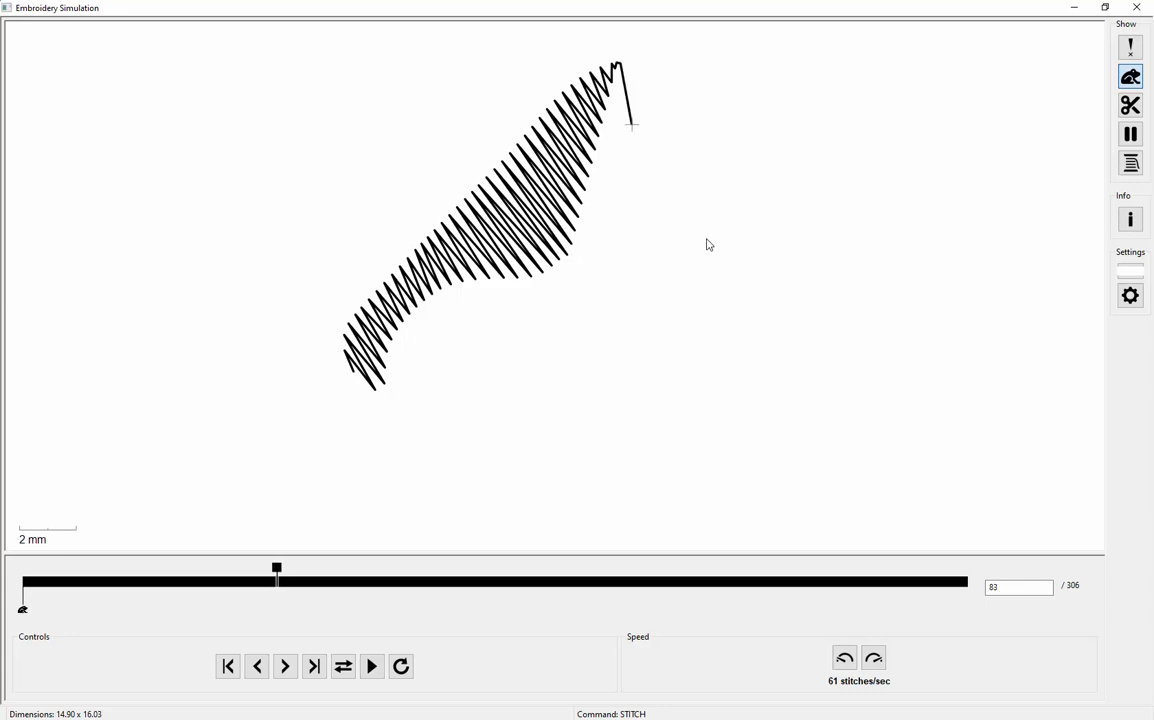
key("minus")
key("plus")
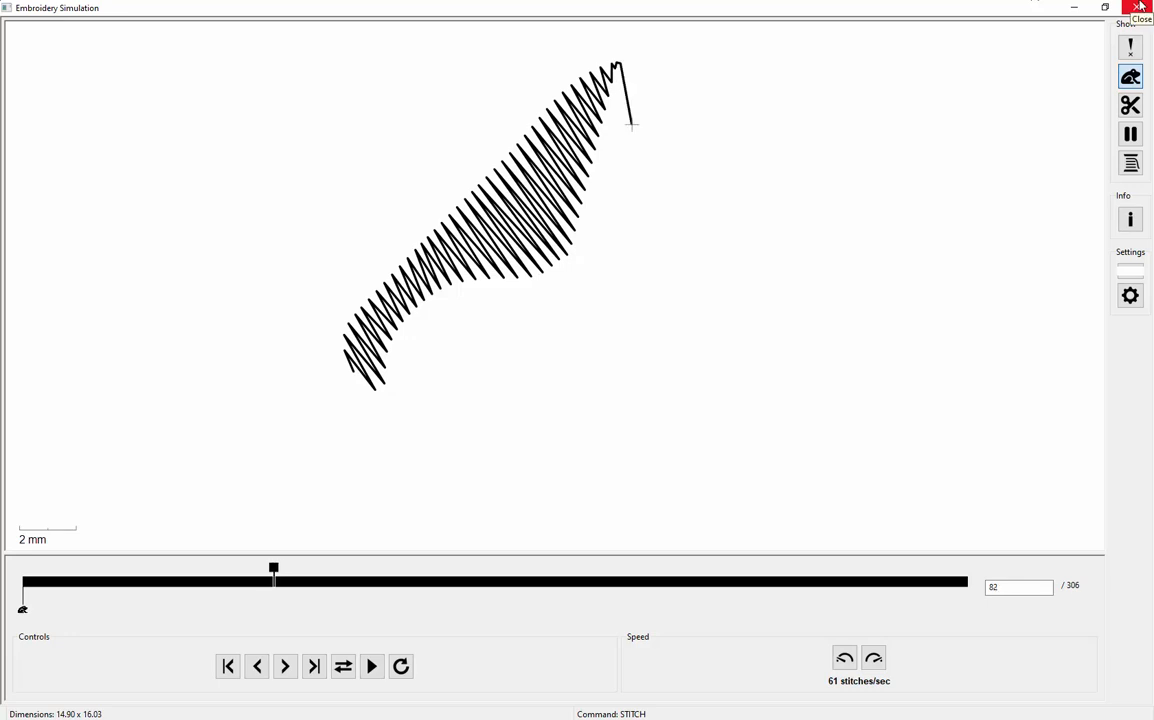
key("minus")
left_click(1140, 8)
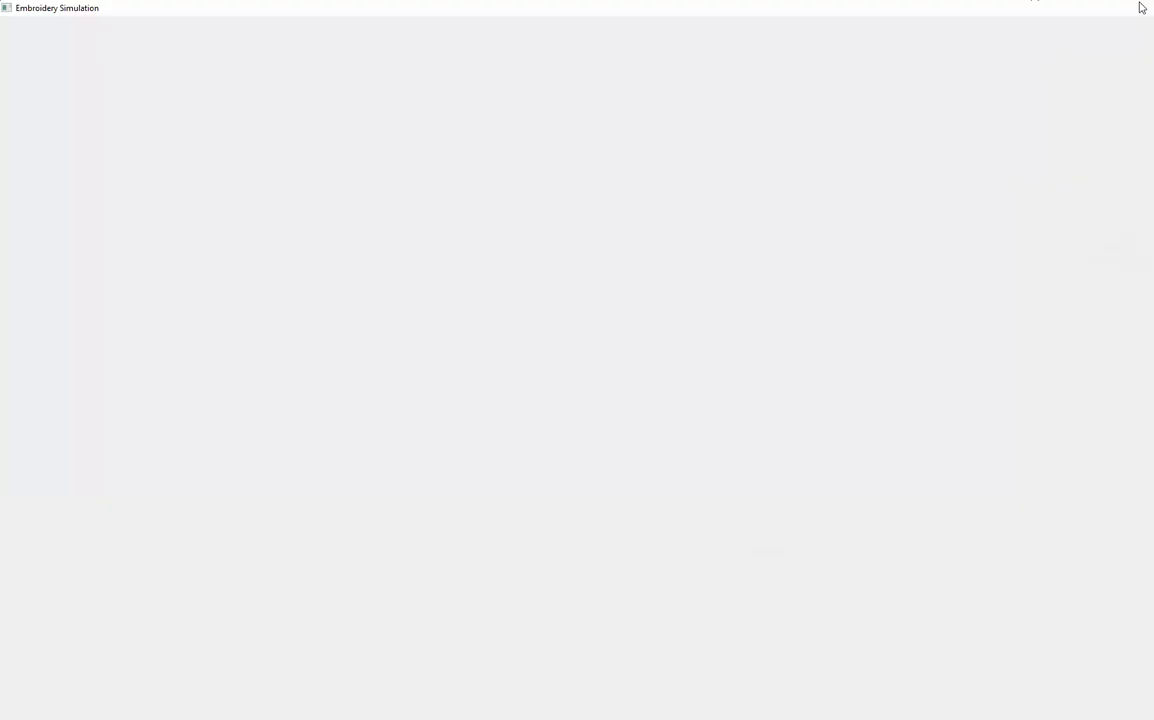
Examine the Left Chest outline and its nodes where it meets the Right Chest at the vest's lower centre.
left_click(283, 265)
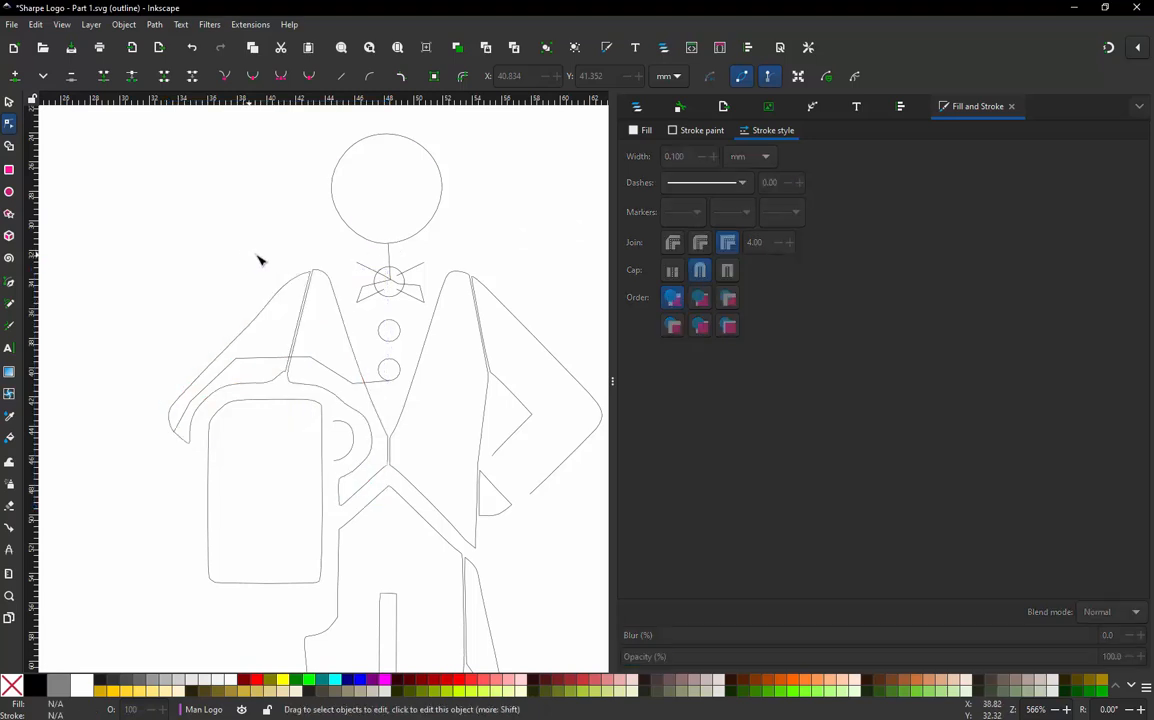
left_click(335, 290)
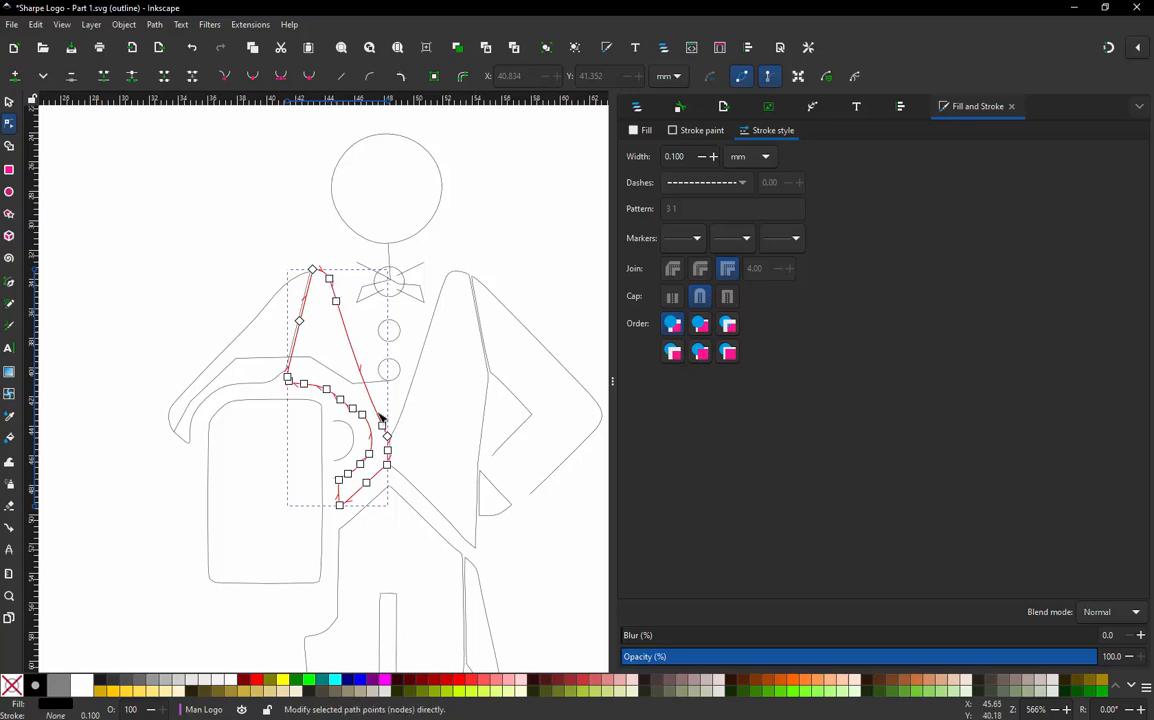
scroll(314, 327, "up", 2)
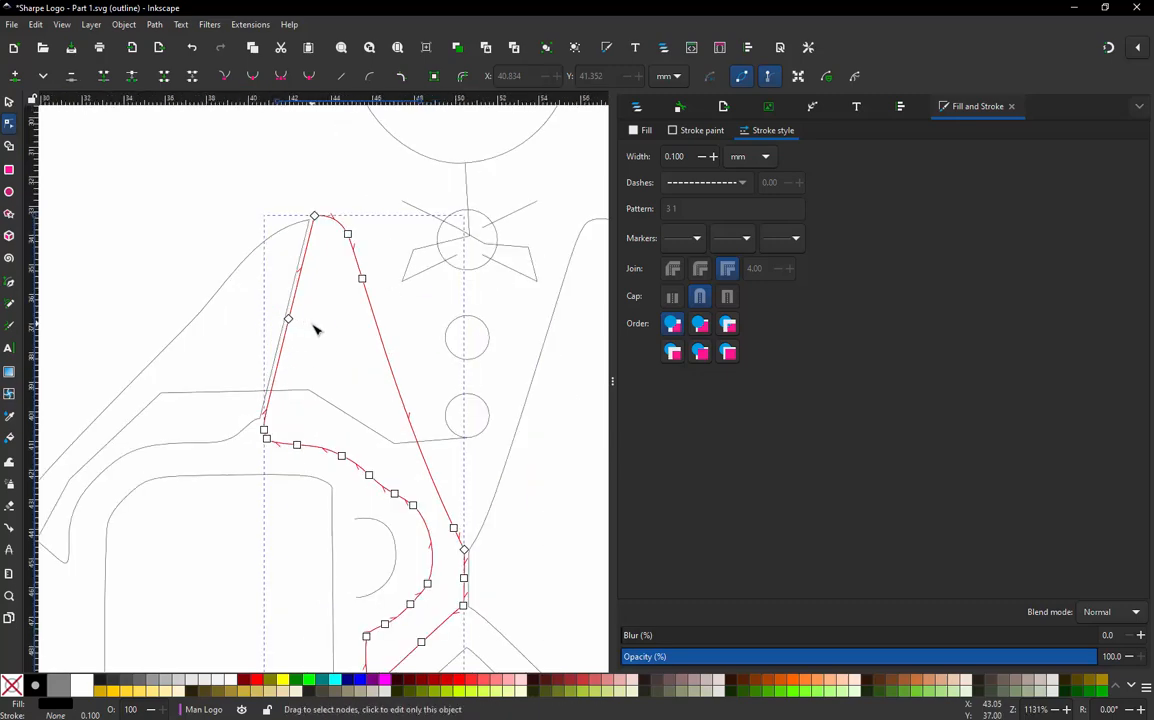
scroll(372, 450, "down", 2)
scroll(371, 450, "up", 2)
scroll(371, 450, "down", 1)
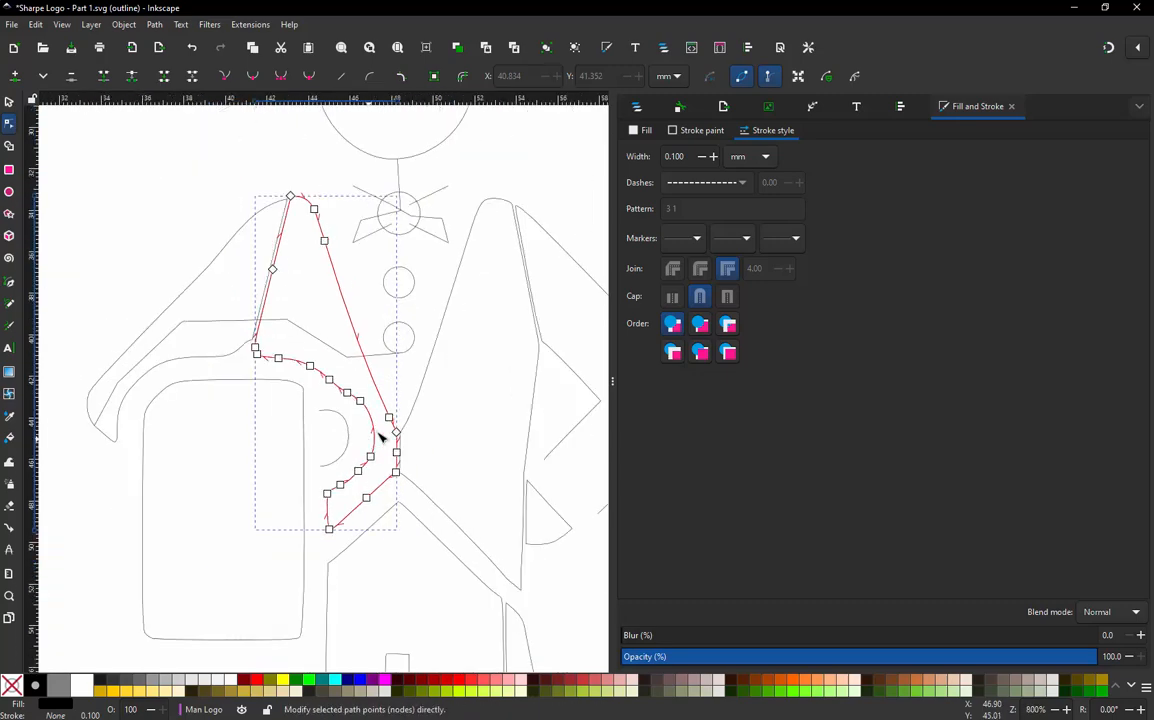
left_click(396, 433)
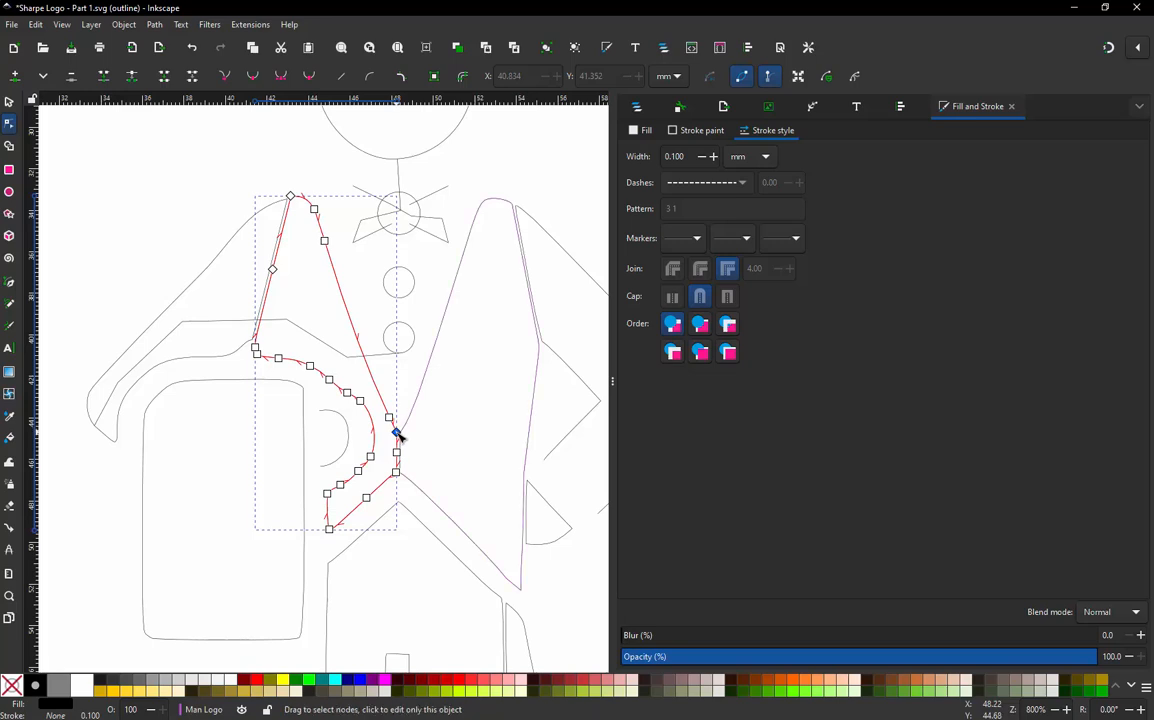
Look up in the object list which object is stitched after Left Chest and highlight Right Hand on the canvas.
left_click(240, 189)
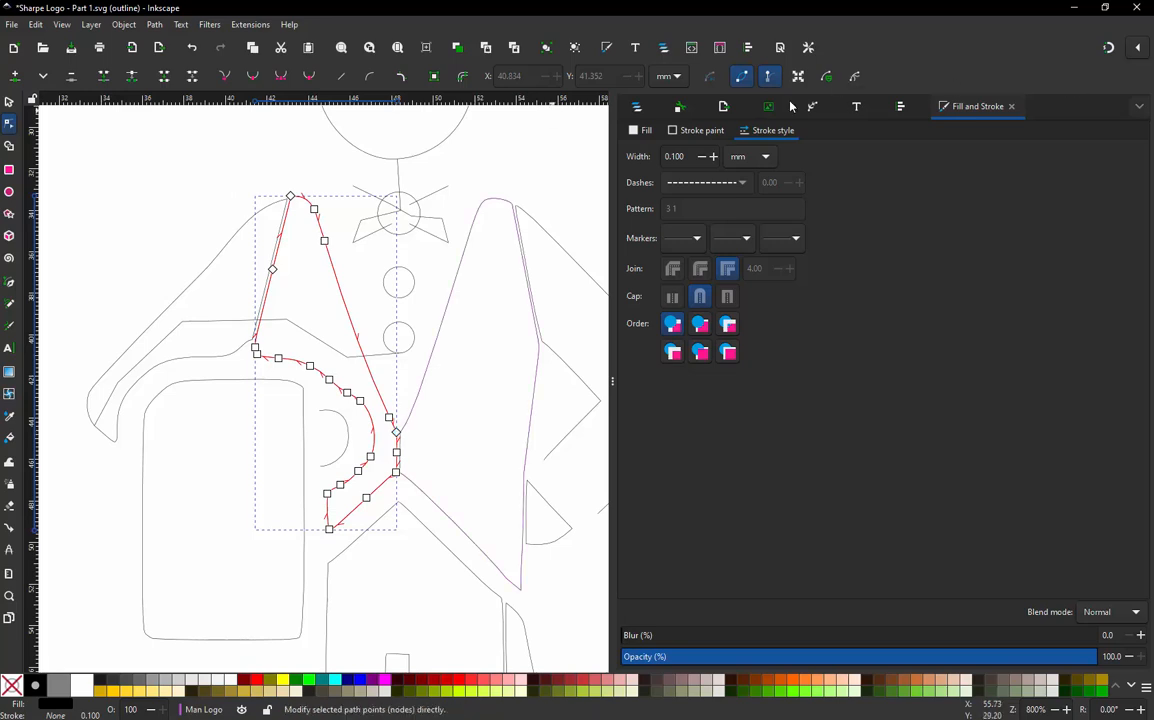
left_click(643, 105)
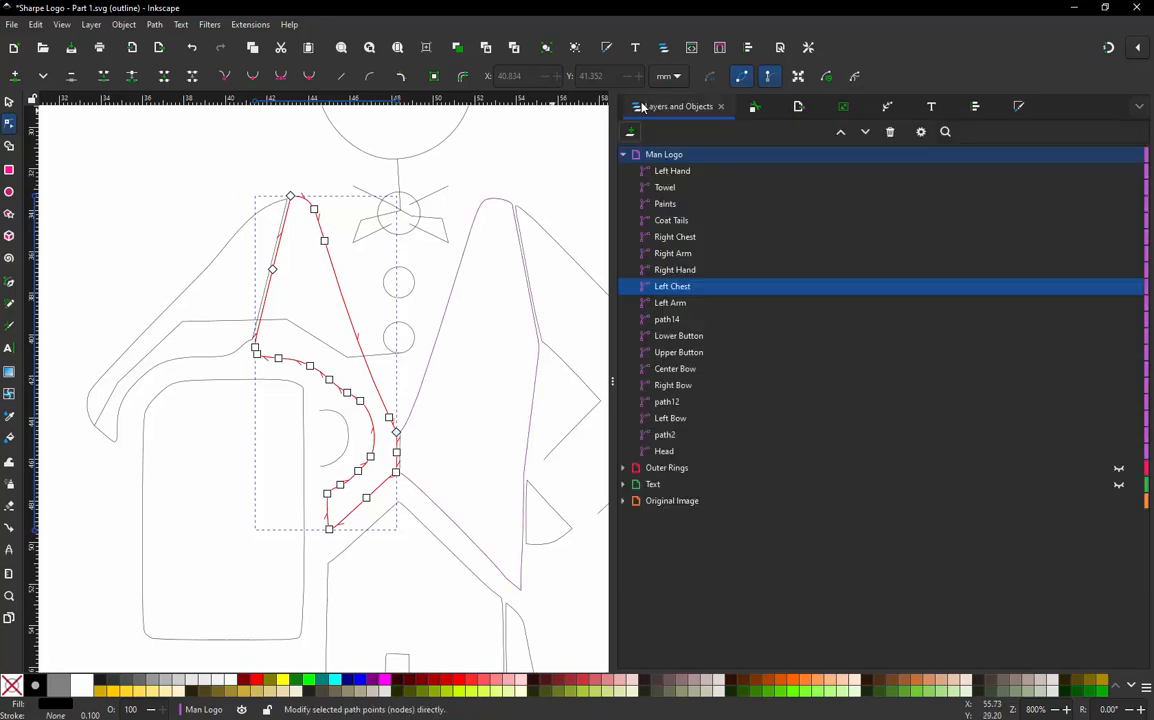
left_click(675, 270)
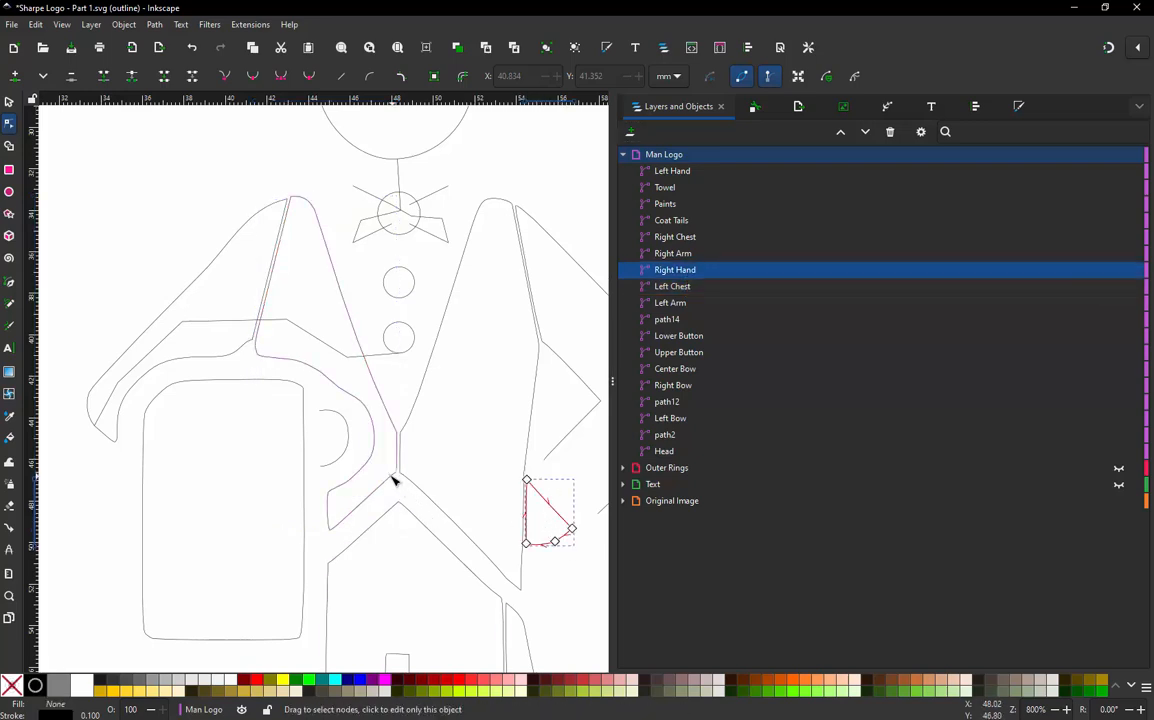
Return to the normal view and attach Fill stitch starting position and Fill stitch ending position commands to Left Chest.
left_click(321, 235)
key("s")
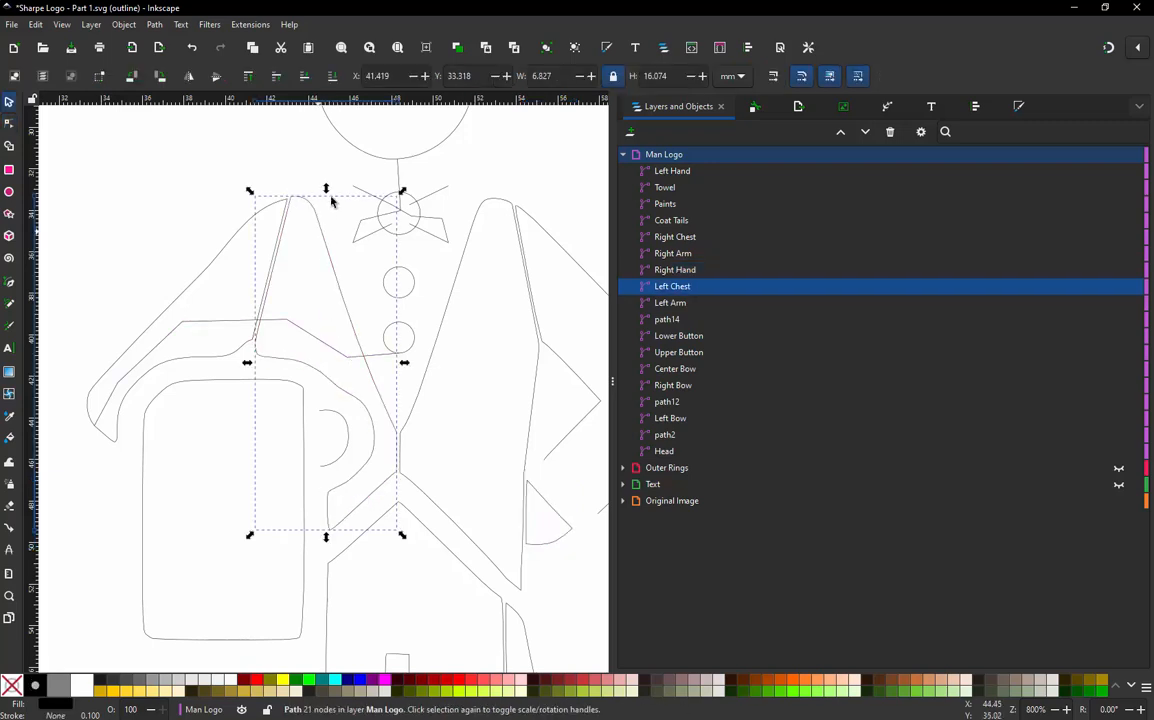
key("ctrl+KP_5")
left_click(251, 25)
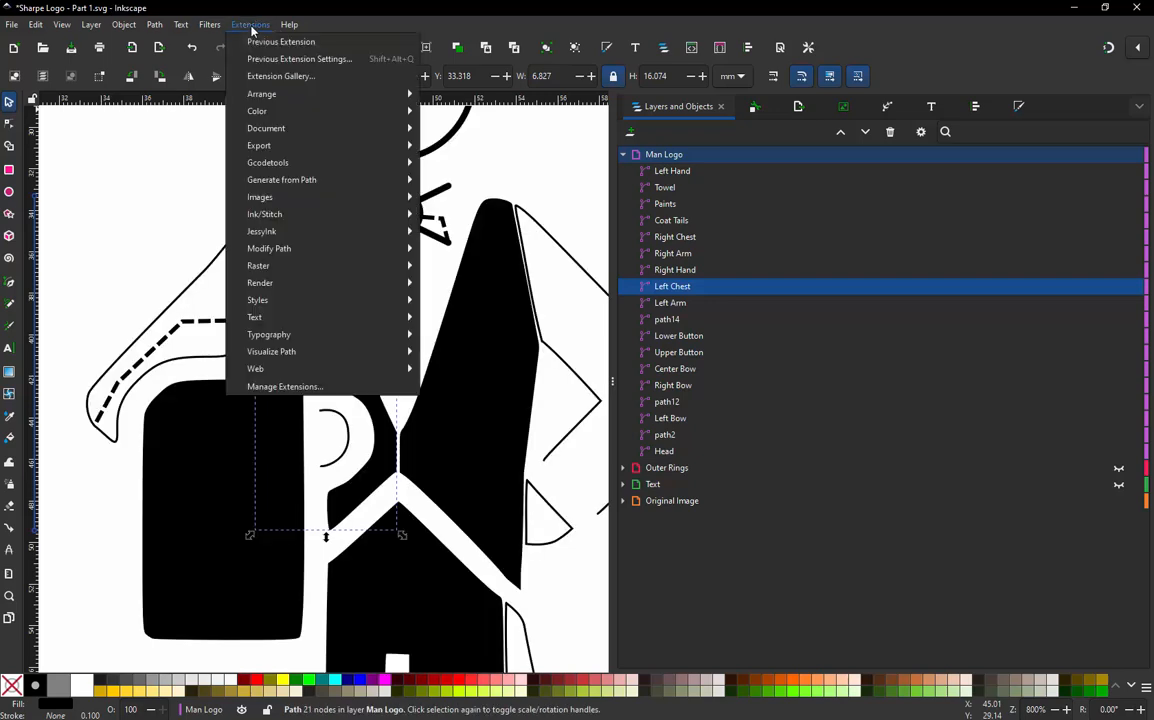
mouse_move(299, 216)
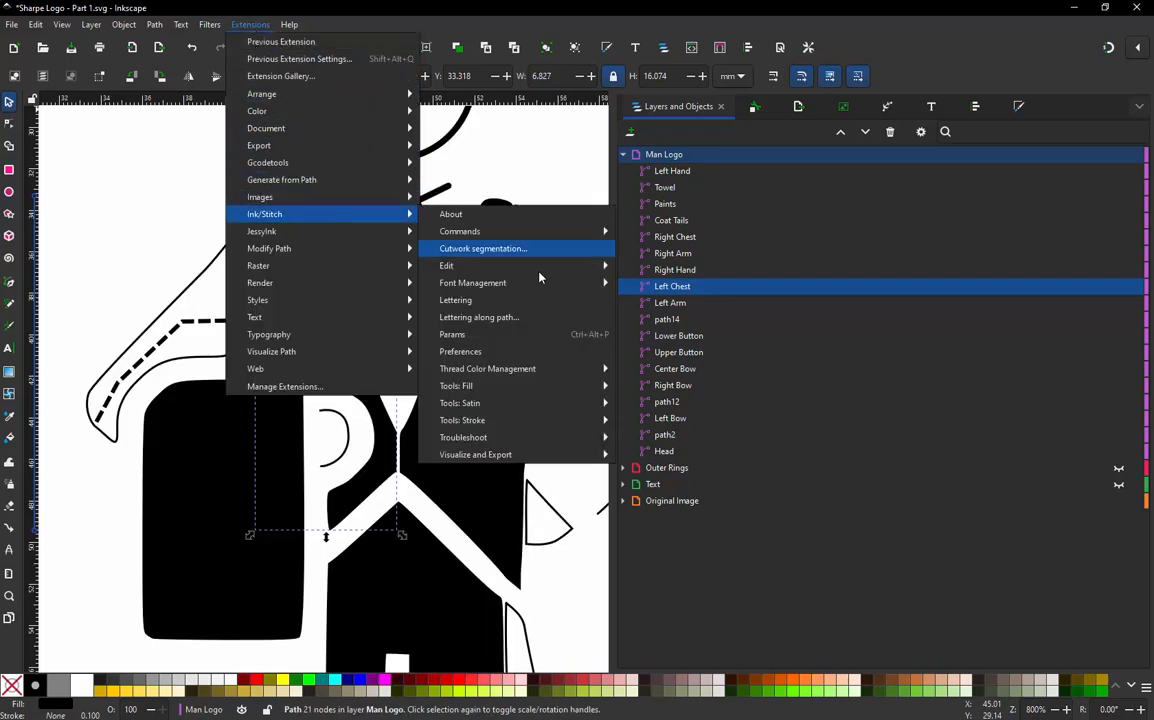
mouse_move(470, 231)
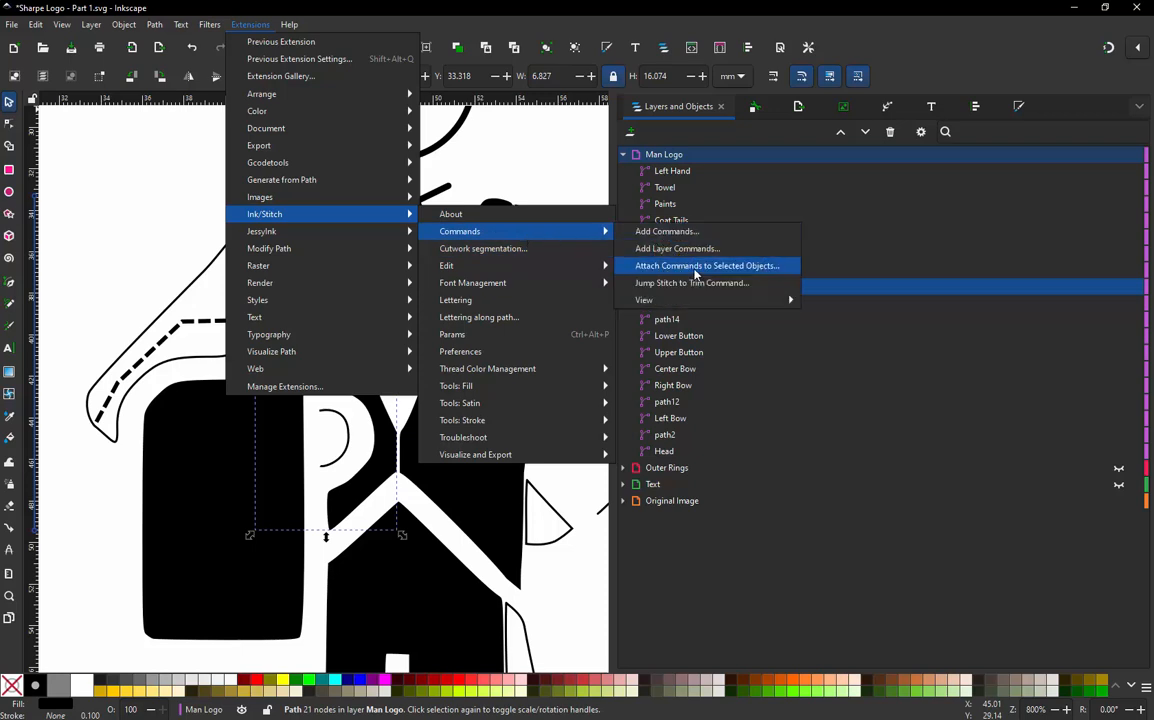
left_click(695, 268)
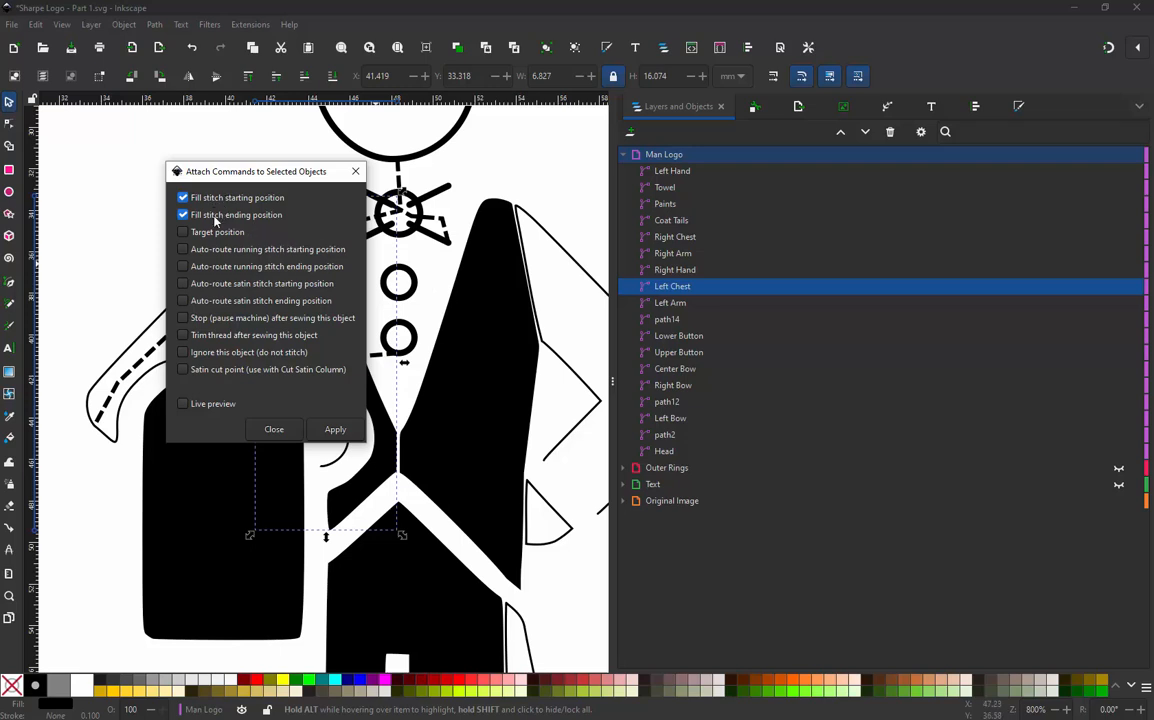
left_click(331, 430)
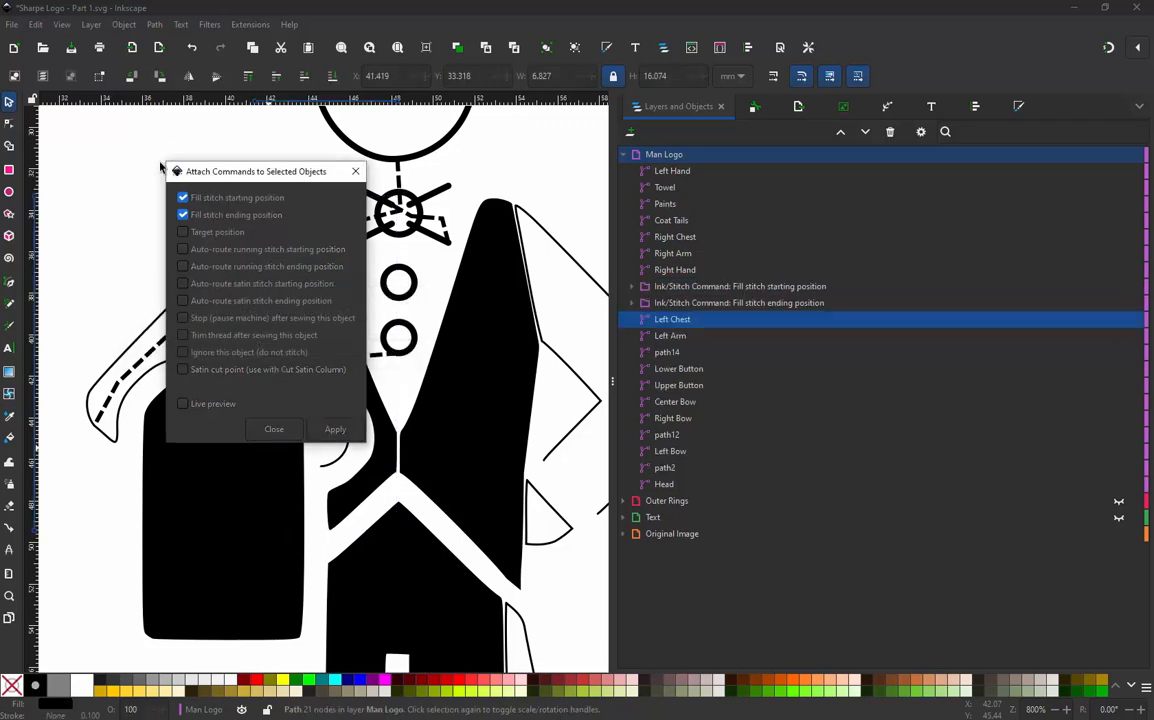
left_click(285, 429)
Move the fill starting position marker so its connector meets the shoulder tip of Left Chest beside Left Arm.
scroll(278, 345, "down", 2)
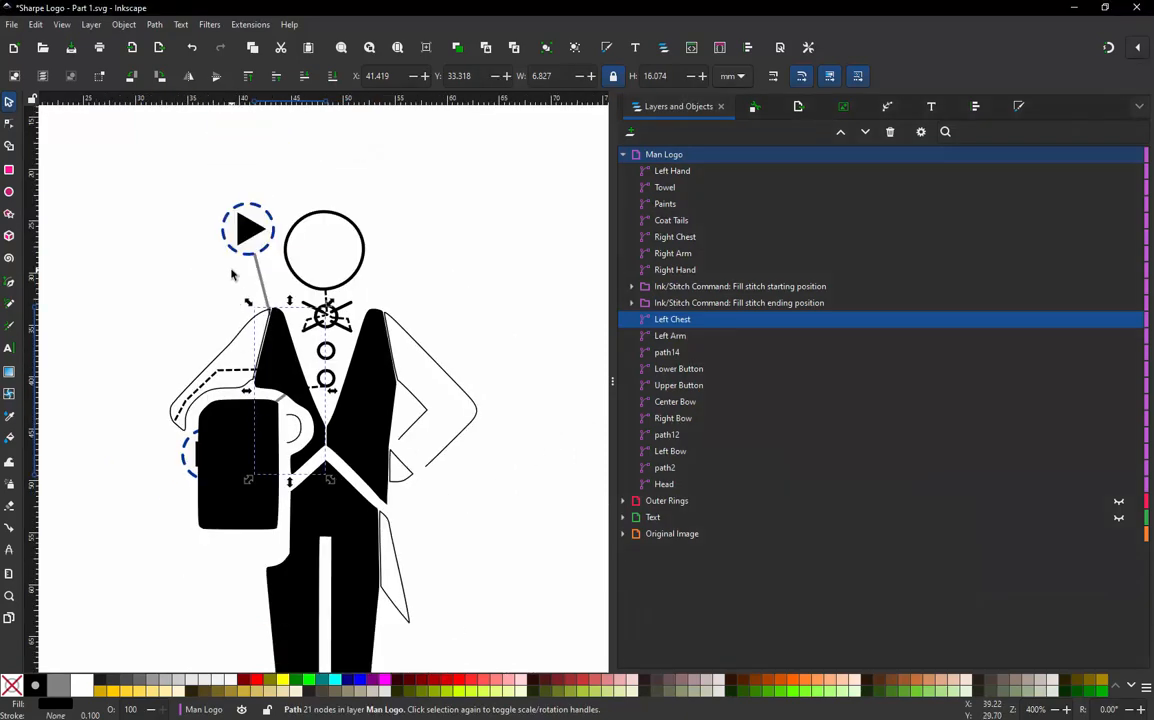
scroll(268, 207, "up", 1)
scroll(268, 207, "up", 3)
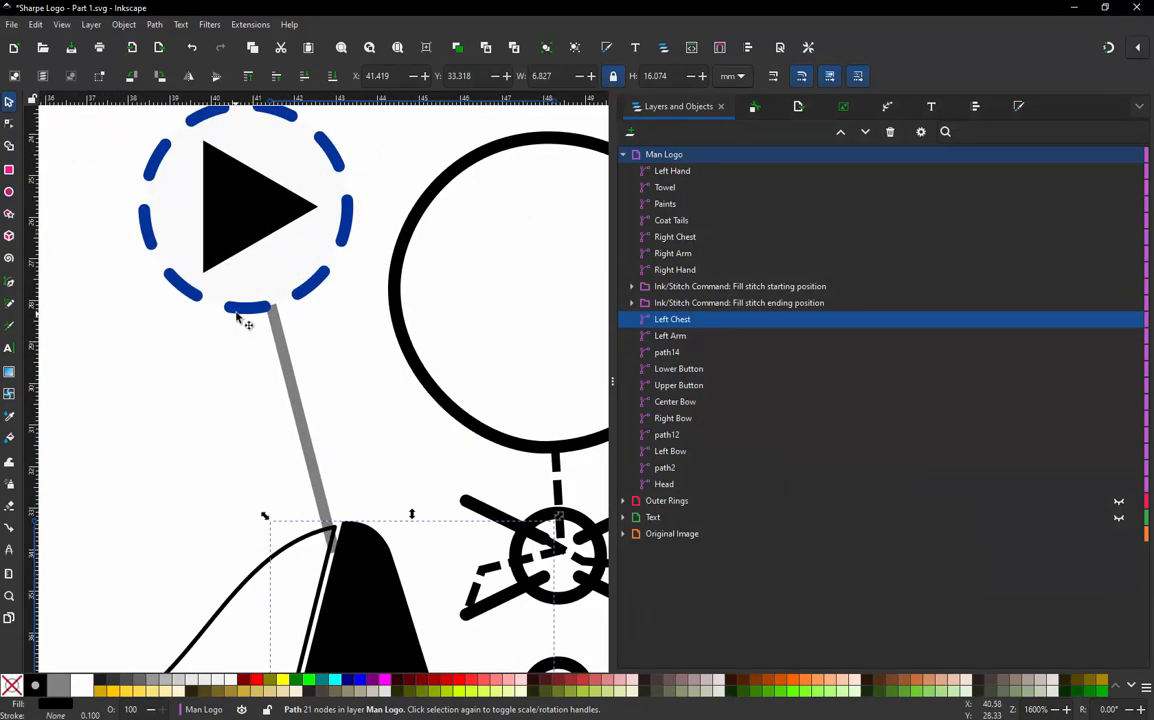
left_click(237, 292)
mouse_move(237, 292)
left_mouse_down()
mouse_move(256, 215)
mouse_move(255, 250)
mouse_move(240, 253)
left_mouse_up()
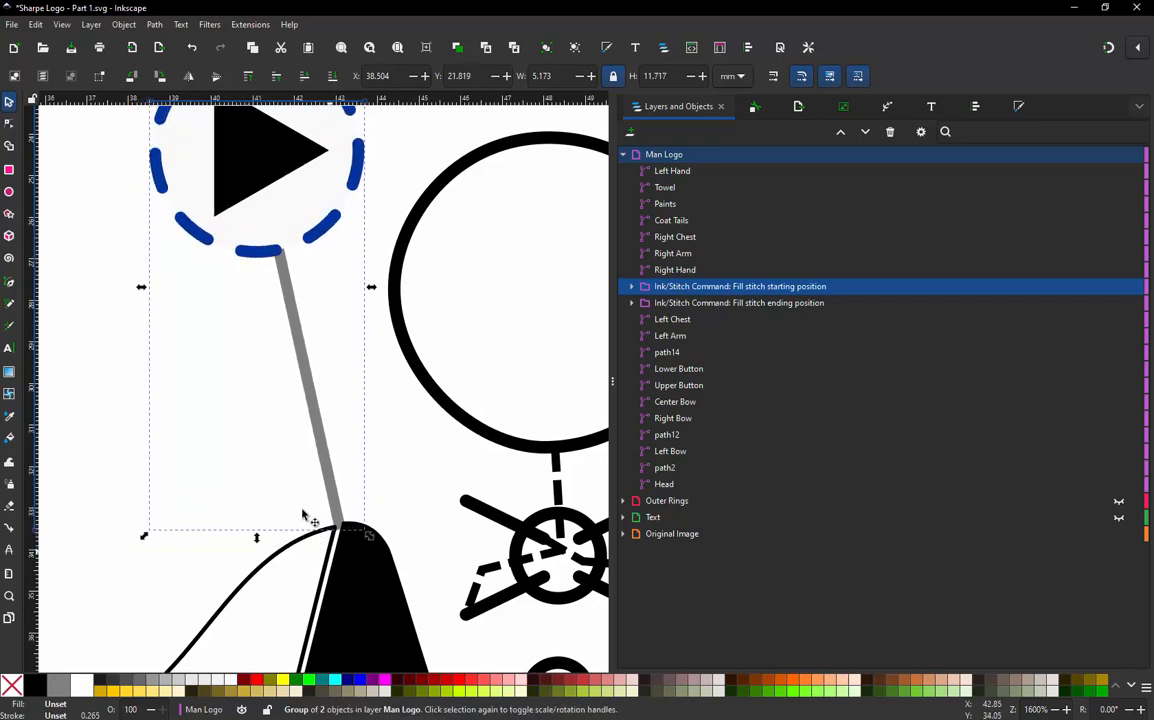
Move the fill ending position marker over the lower vest so its connector meets Left Chest's lower centre corner beside Right Chest.
scroll(250, 440, "down", 3)
scroll(250, 440, "down", 3)
scroll(282, 556, "up", 3)
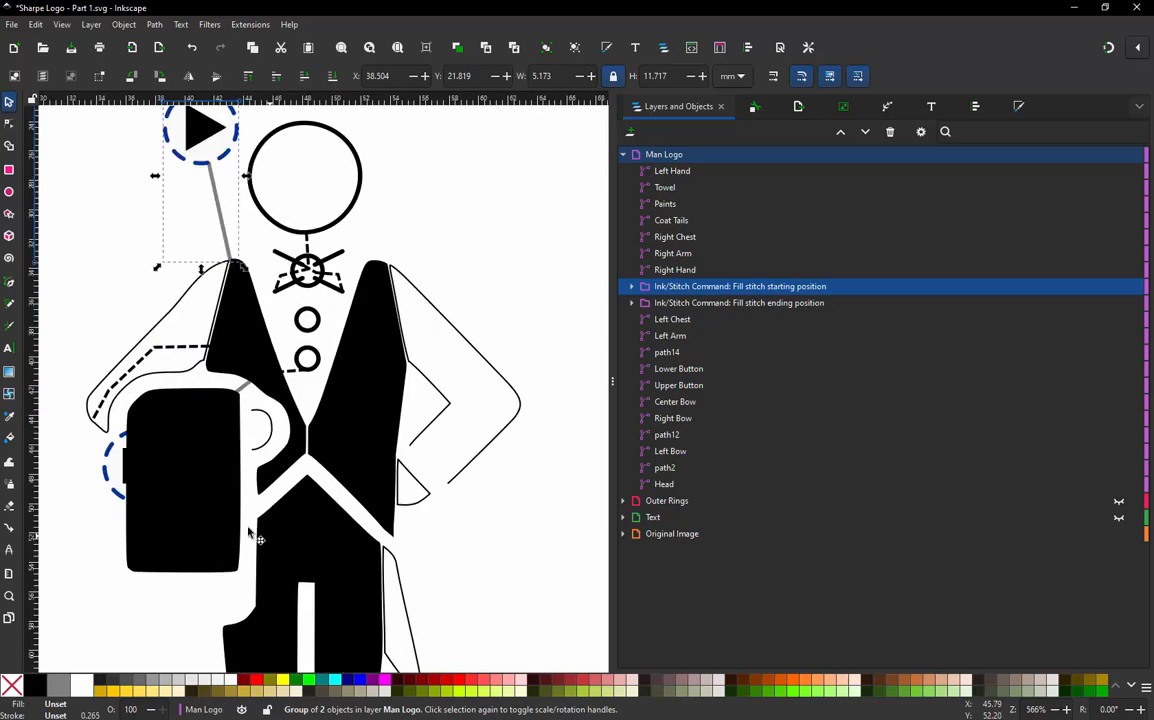
mouse_move(118, 497)
left_mouse_down()
mouse_move(395, 500)
mouse_move(330, 540)
mouse_move(333, 552)
left_mouse_up()
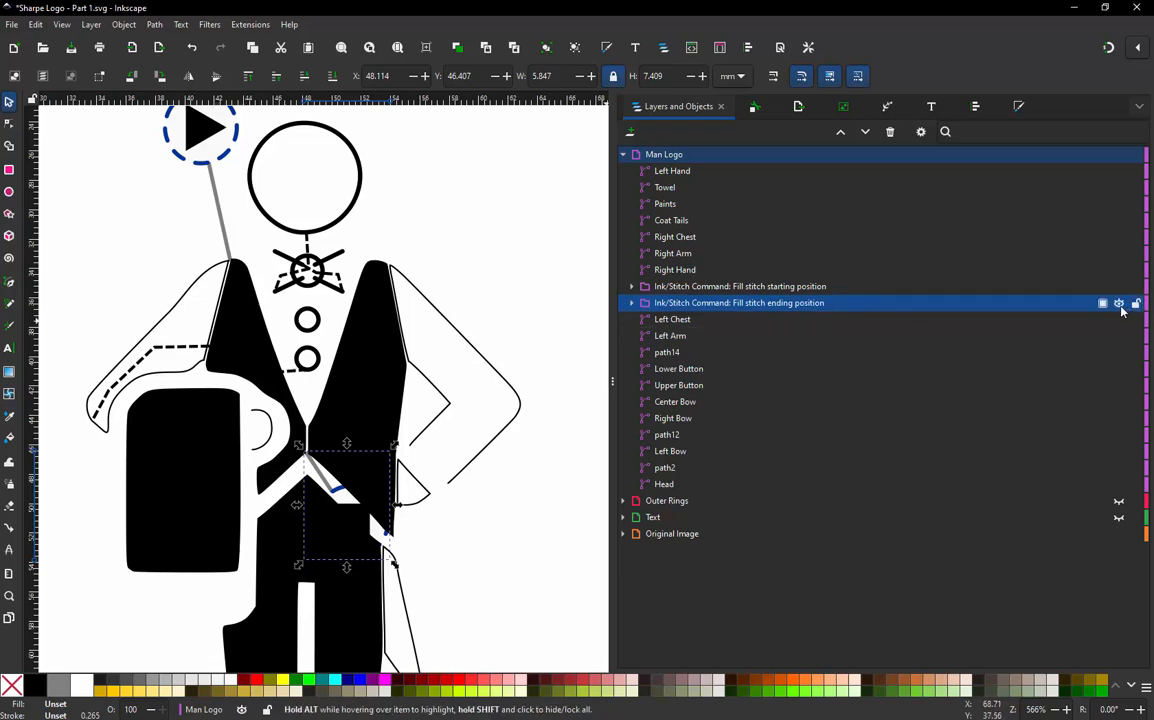
Hide the fill starting and ending position command groups individually and clear the selection.
left_click(1119, 303)
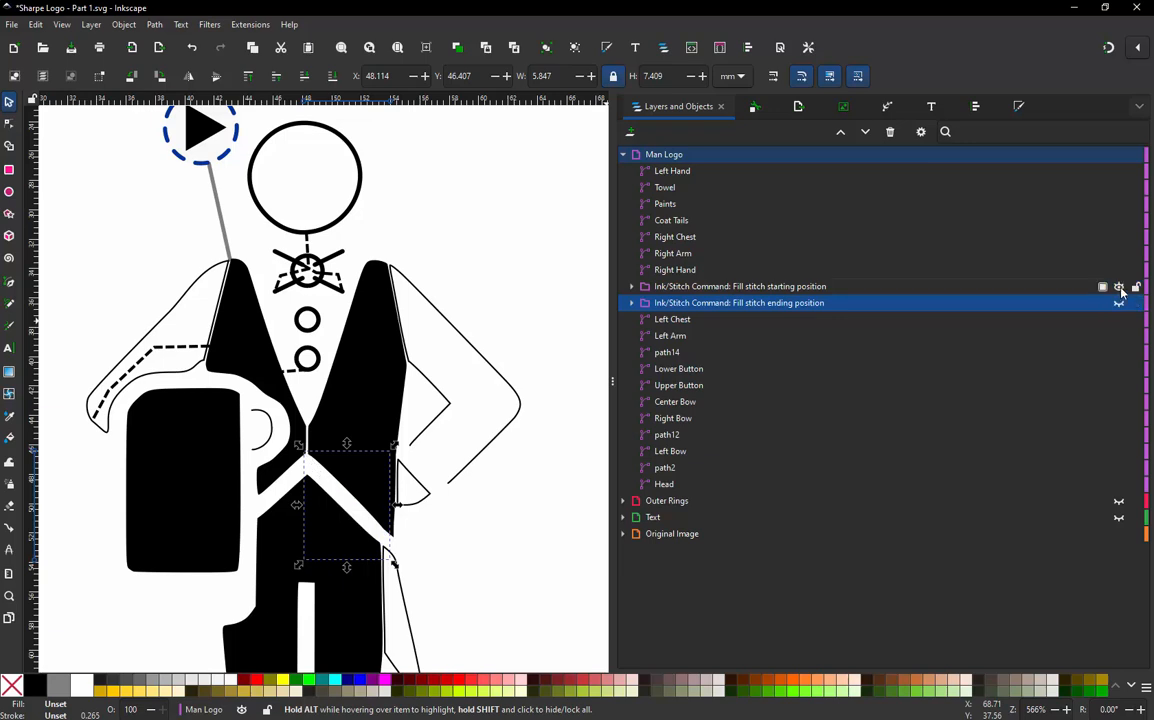
left_click(1120, 288)
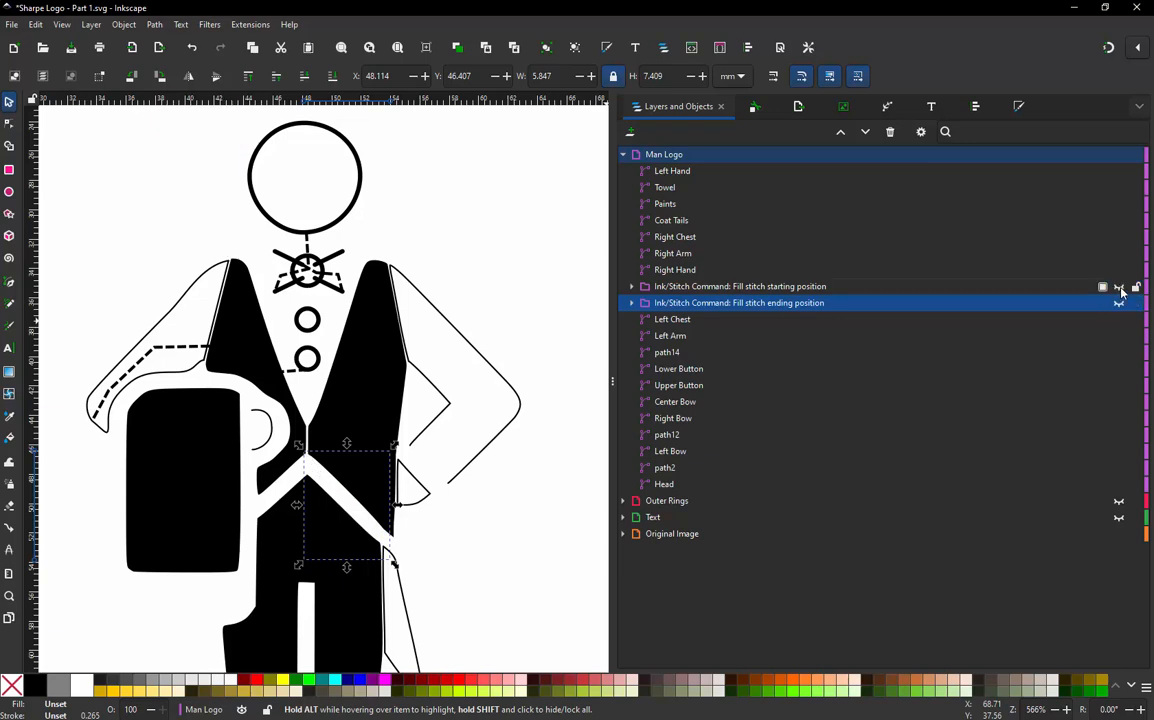
left_click(503, 270)
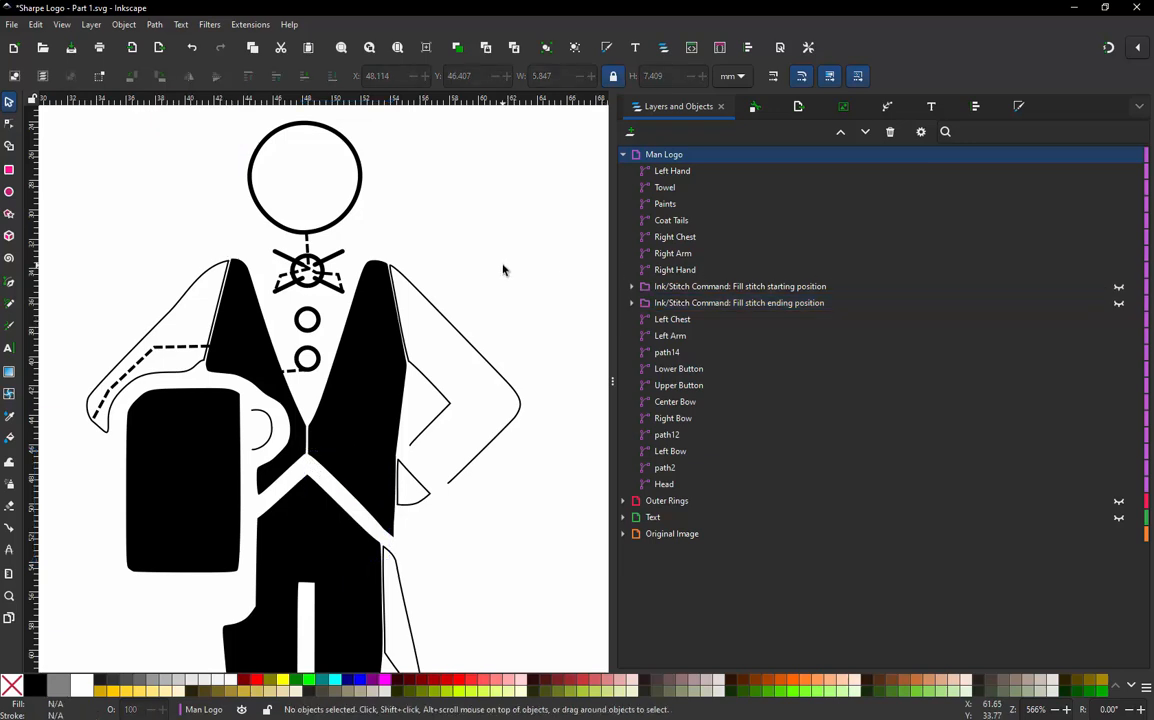
Show all object command symbols again with Ink/Stitch's Display/Hide Object Commands.
left_click(245, 25)
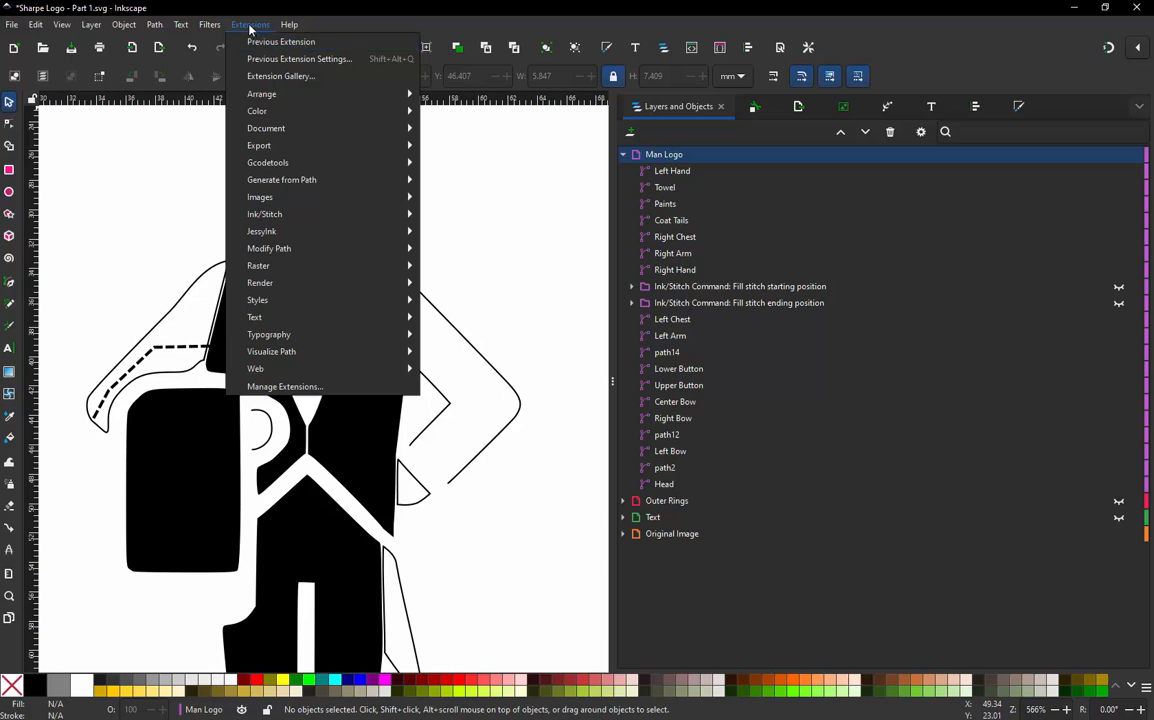
mouse_move(300, 214)
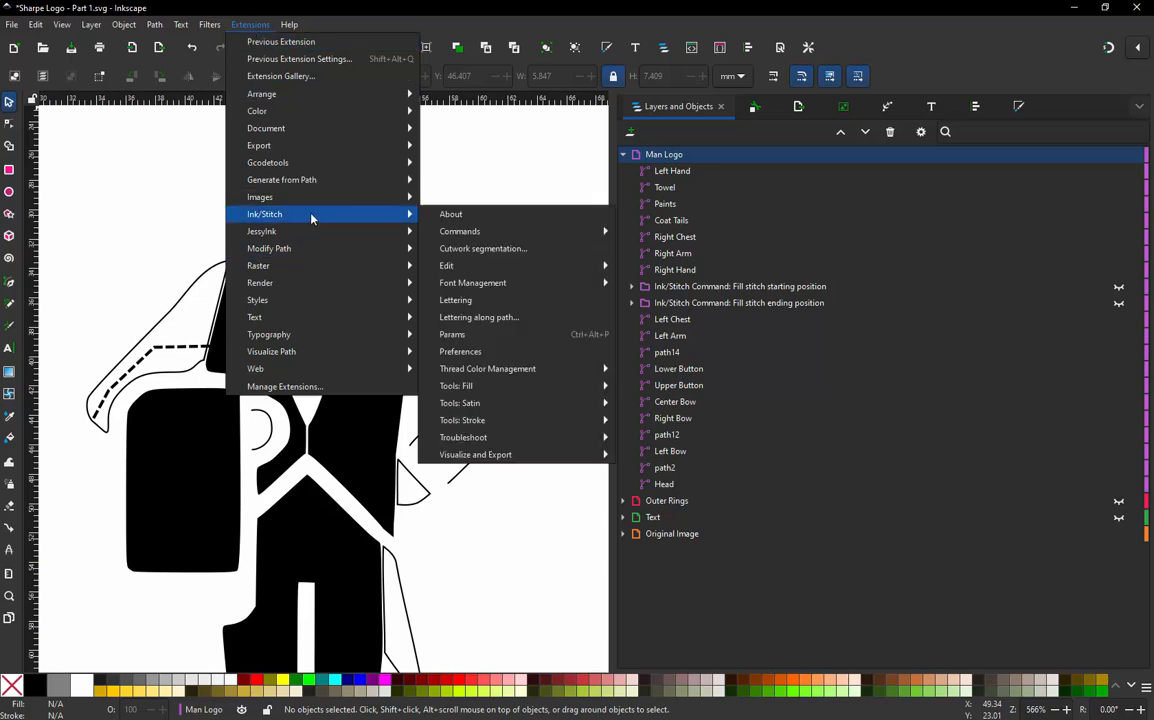
mouse_move(475, 236)
mouse_move(770, 300)
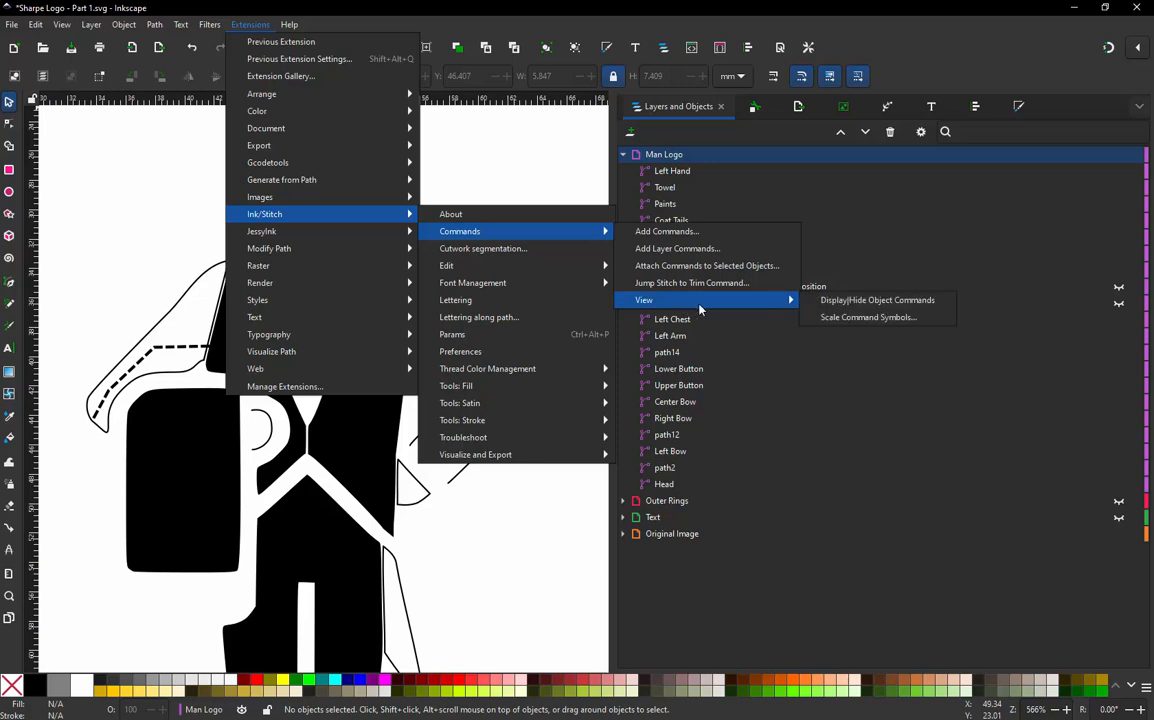
left_click(892, 308)
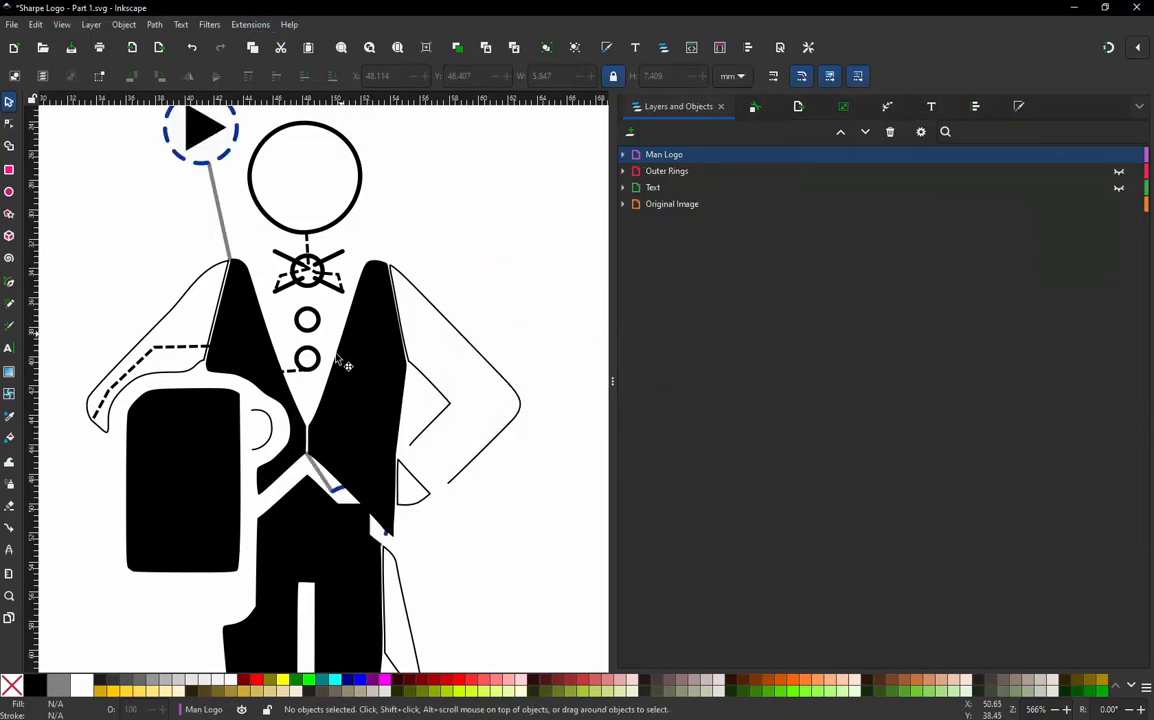
Hide all object command symbols with Ink/Stitch's Display/Hide Object Commands.
scroll(266, 422, "down", 2)
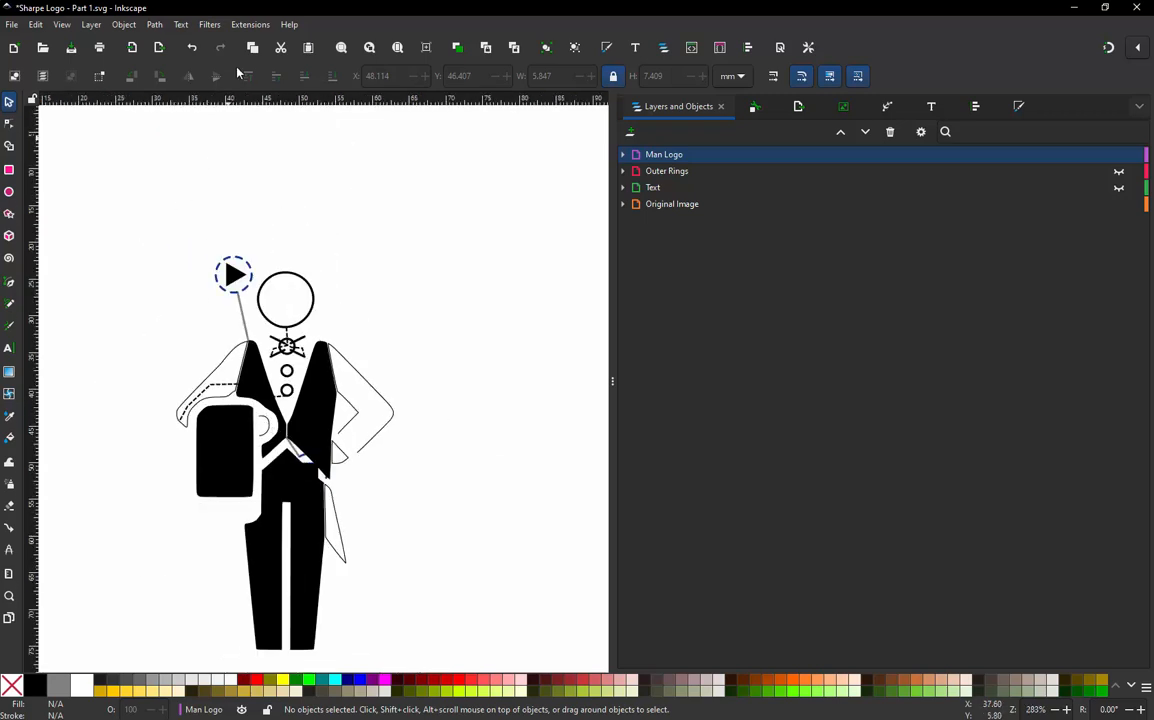
left_click(245, 26)
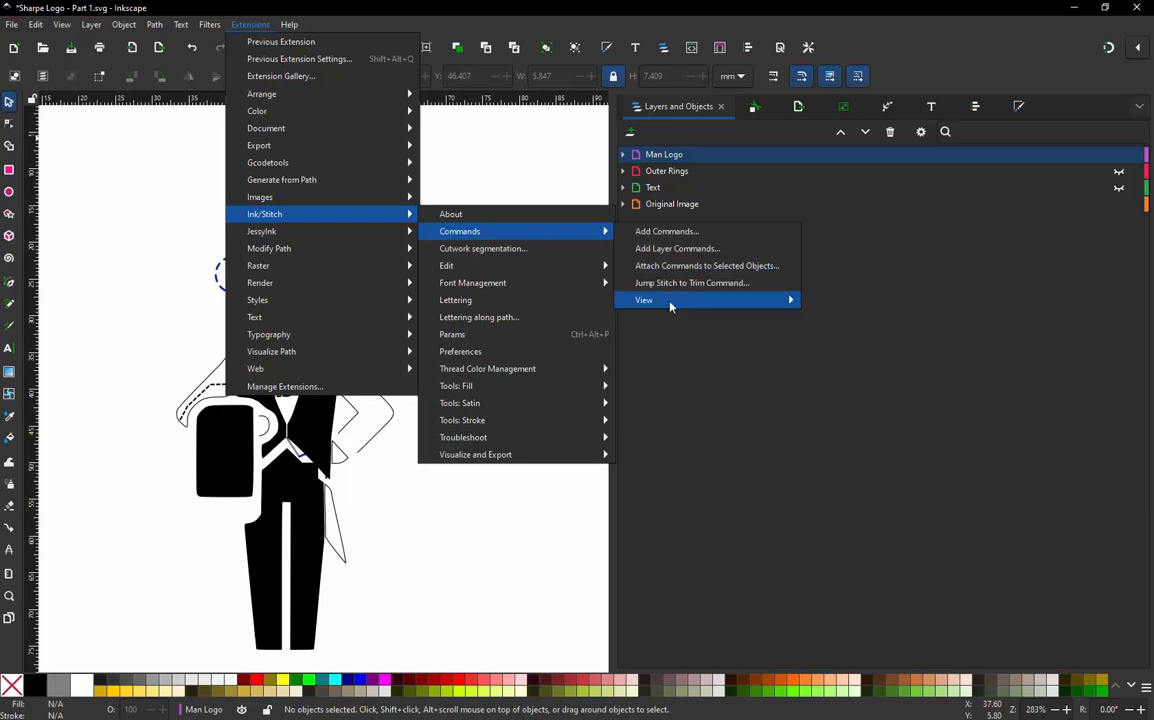
mouse_move(719, 308)
left_click(865, 317)
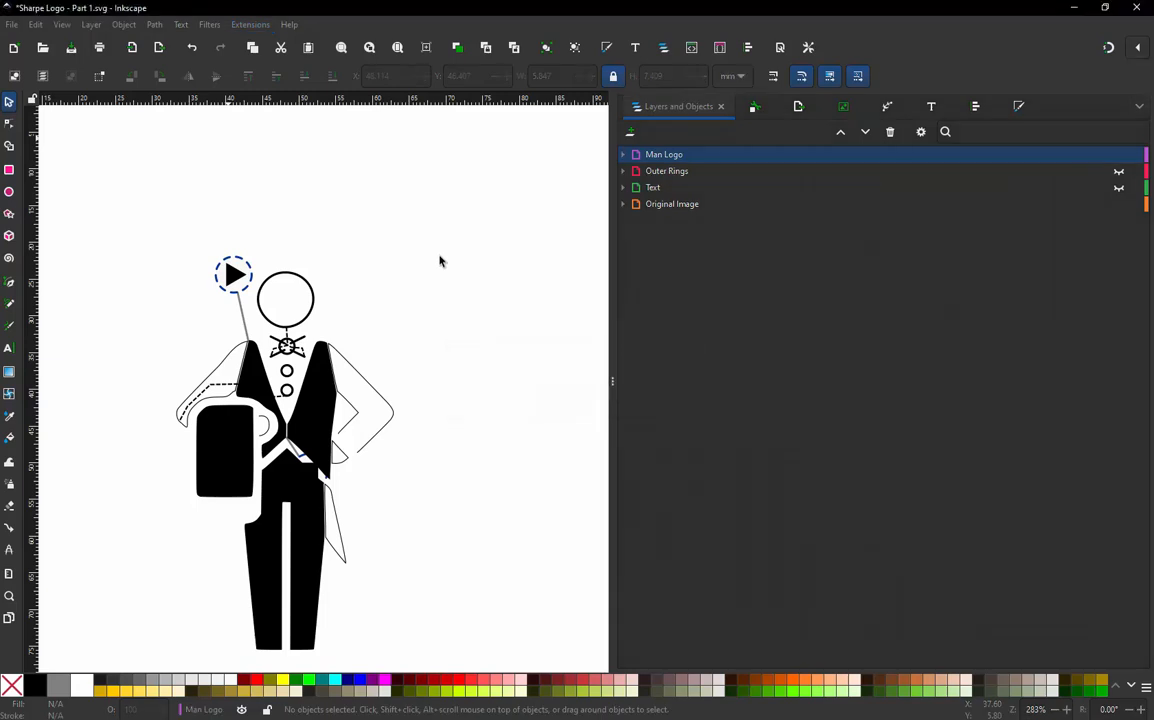
Select Left Chest and Right Hand in the Man Logo layer and convert the jump stitch between them to a stroke.
scroll(217, 438, "up", 1)
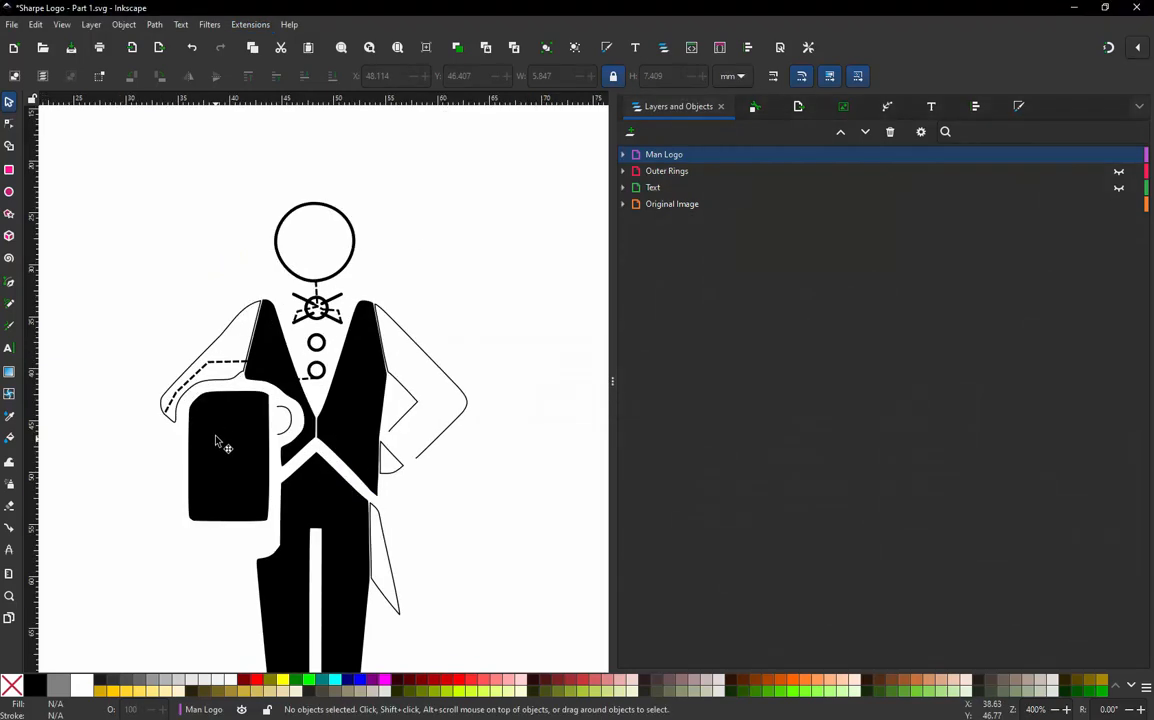
scroll(231, 372, "up", 1)
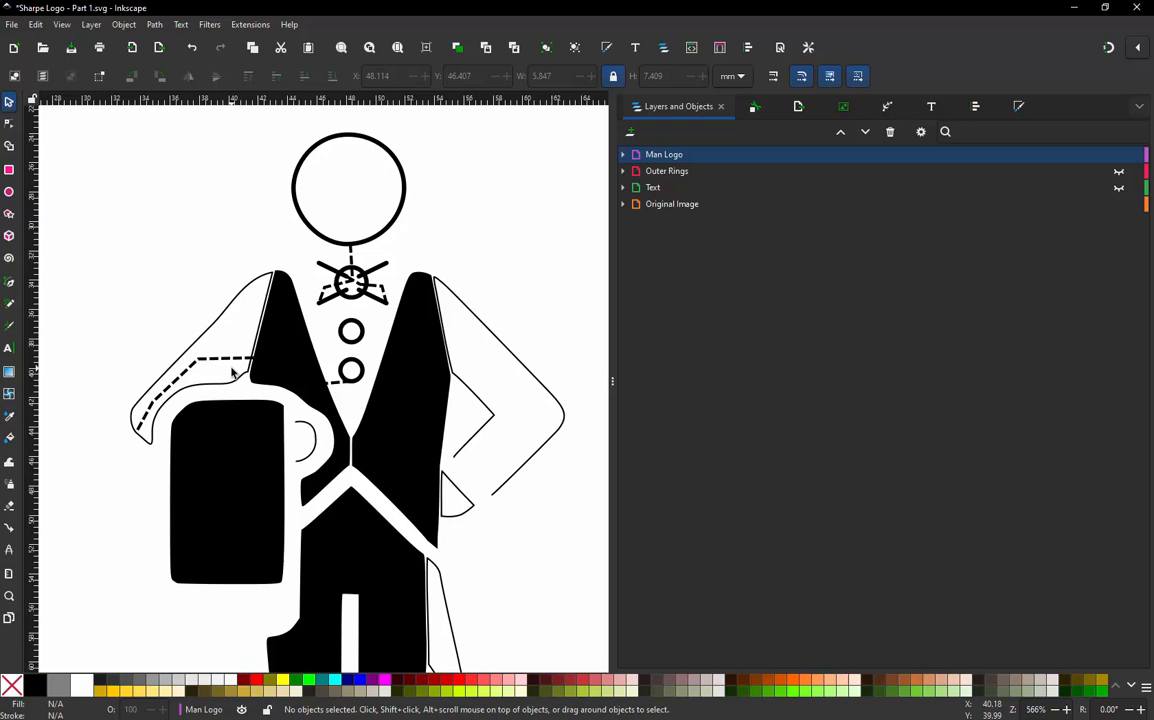
left_click(622, 154)
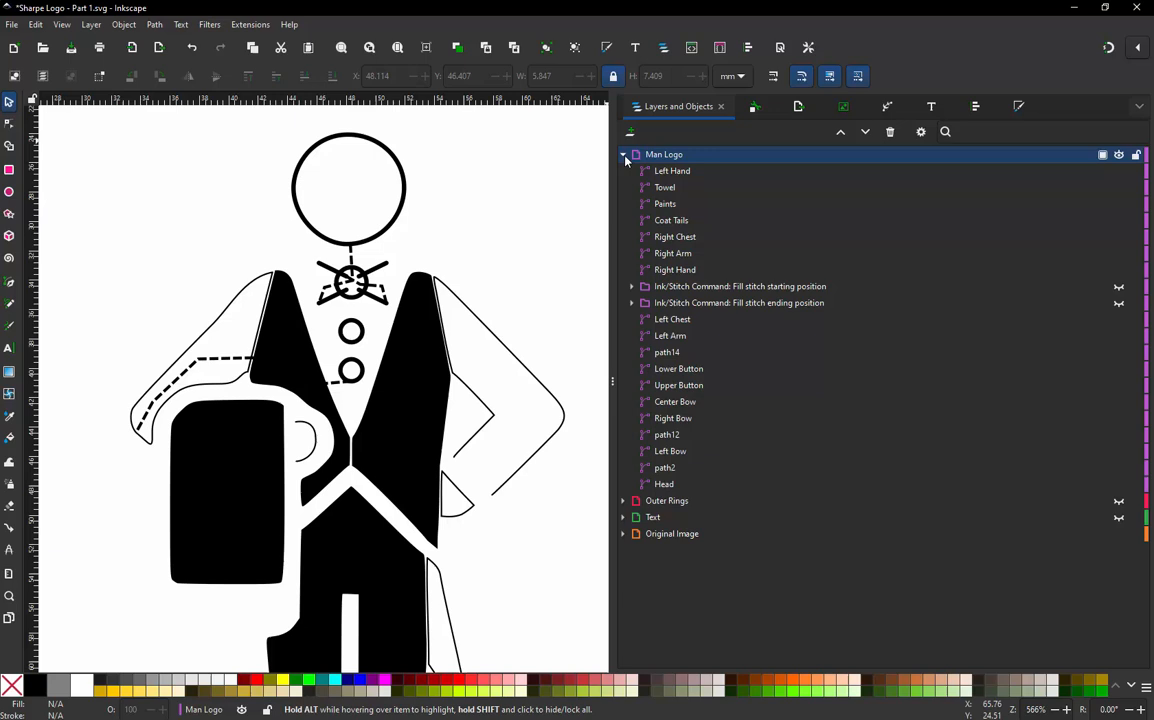
left_click(310, 363)
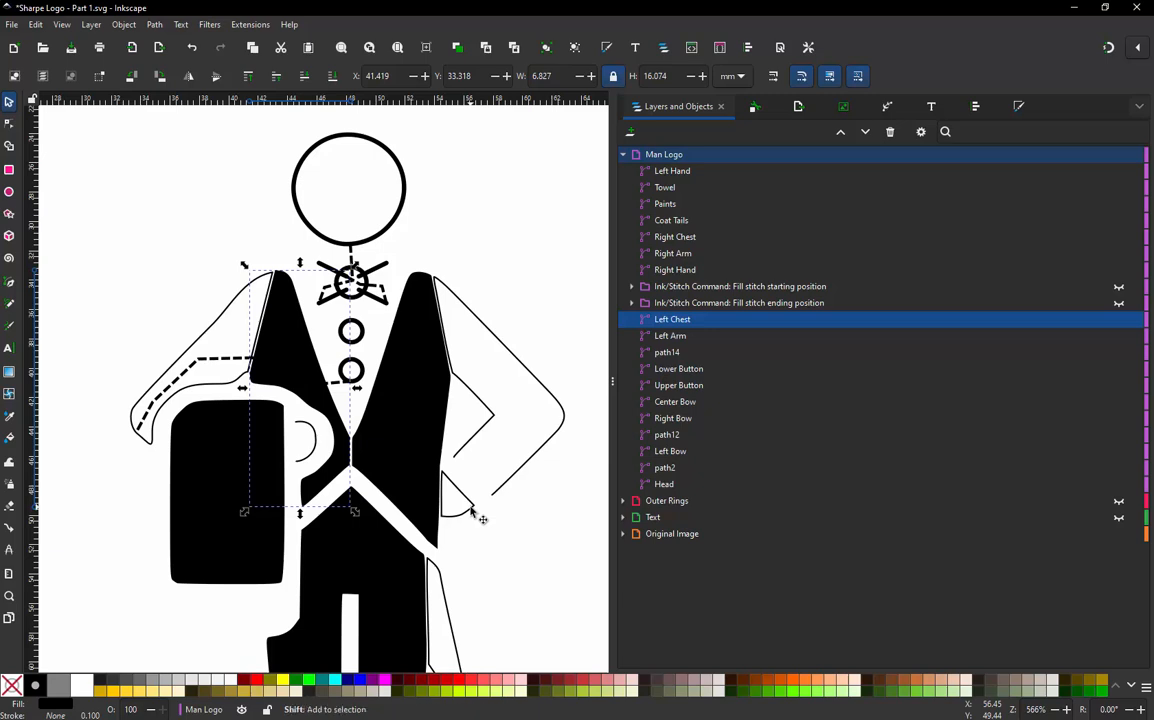
left_click(475, 513, "shift")
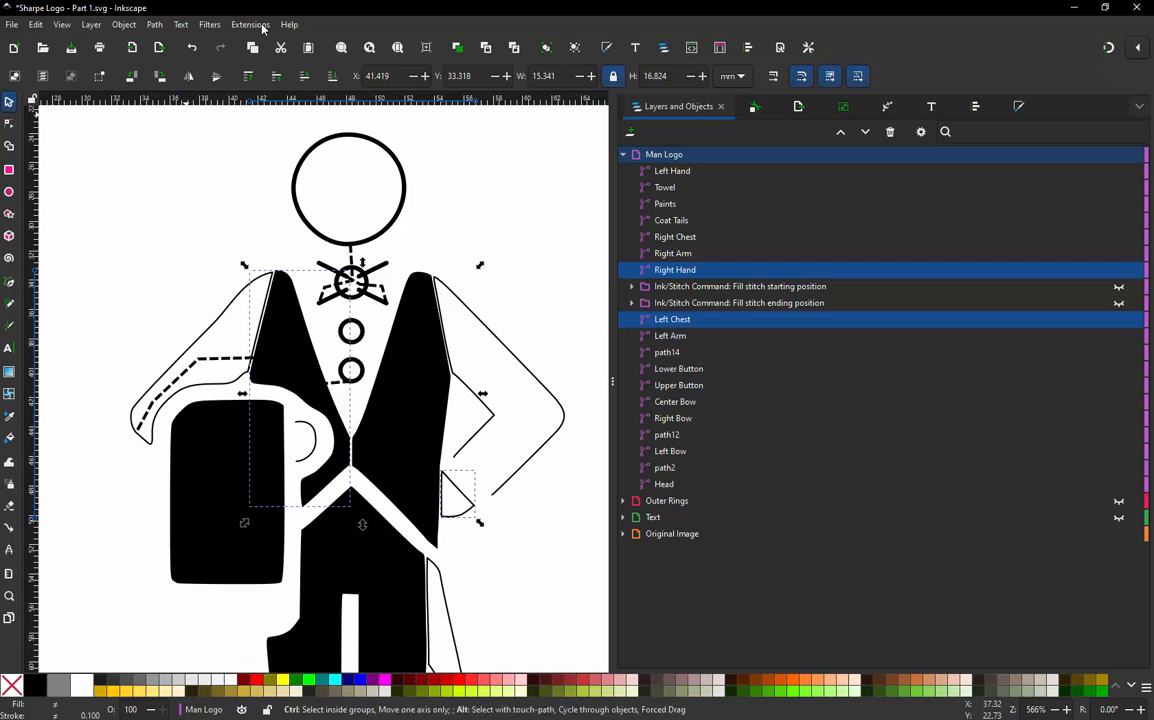
key("ctrl+alt+j")
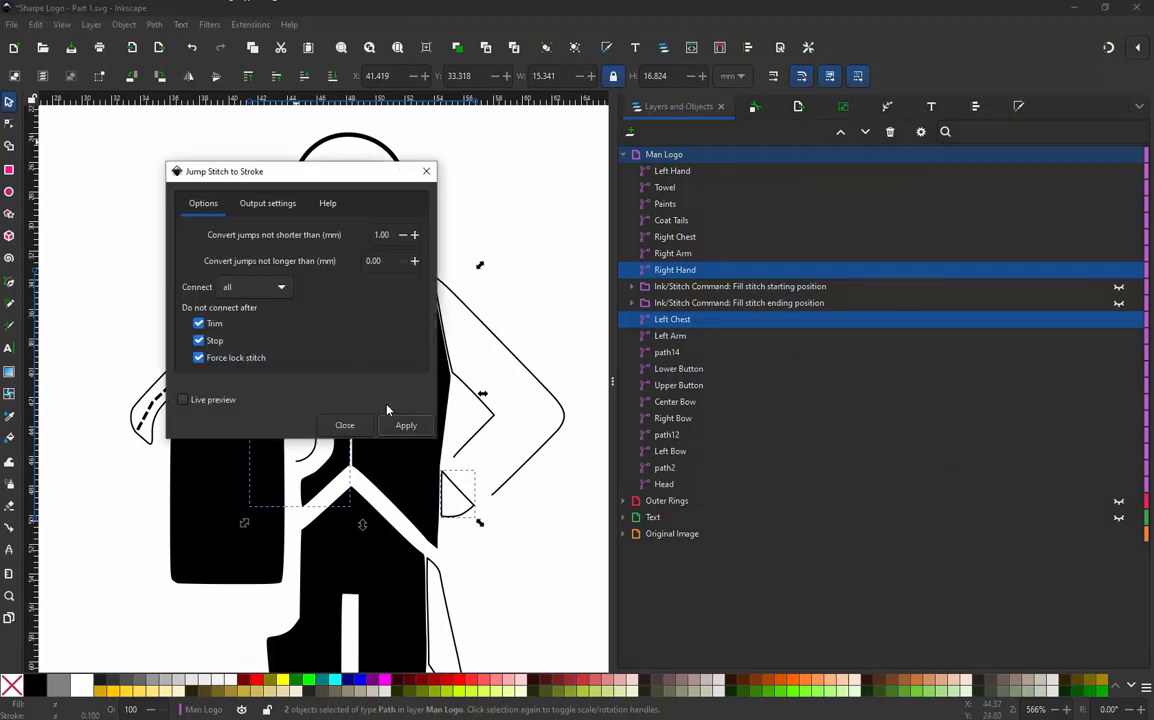
left_click(405, 425)
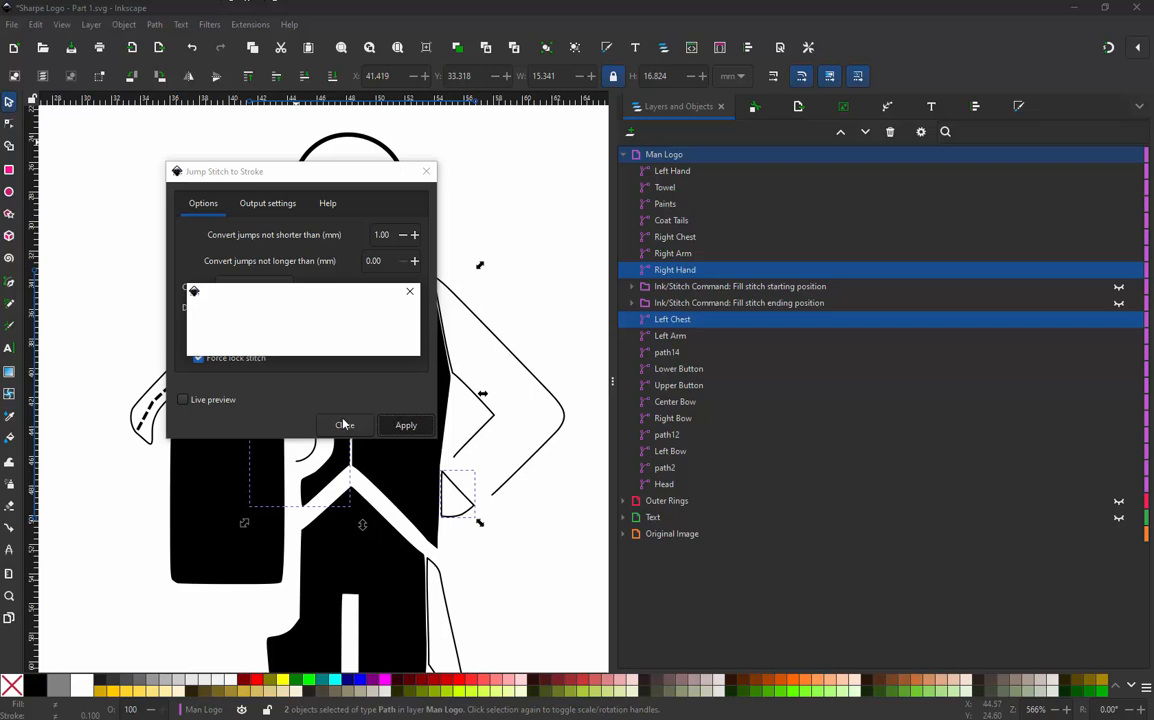
left_click(427, 173)
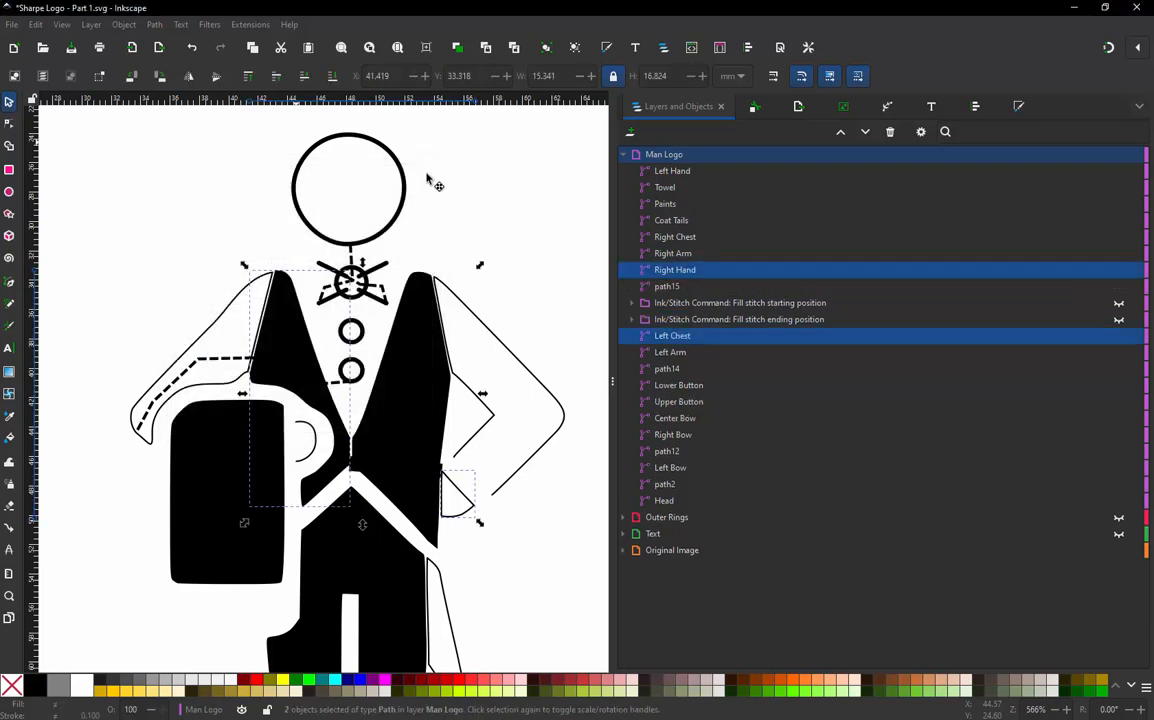
Switch to outline display mode and select the connecting stroke between the left chest and the right hand.
scroll(390, 498, "up", 1)
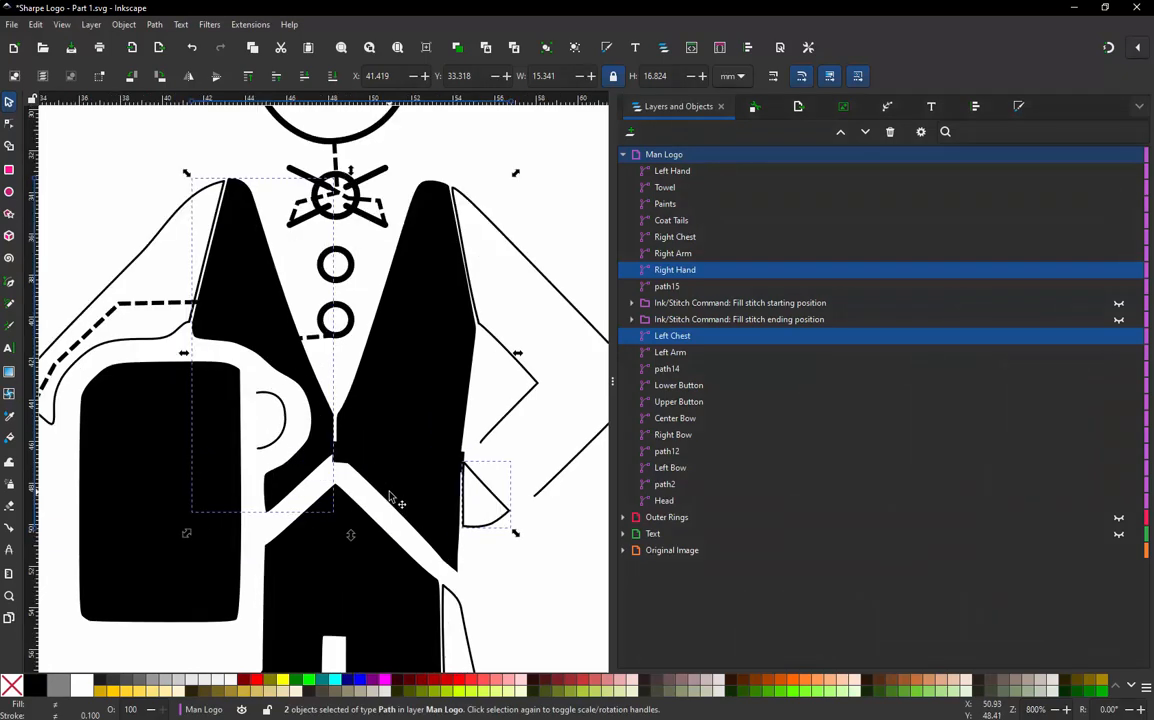
key("ctrl+KP_5")
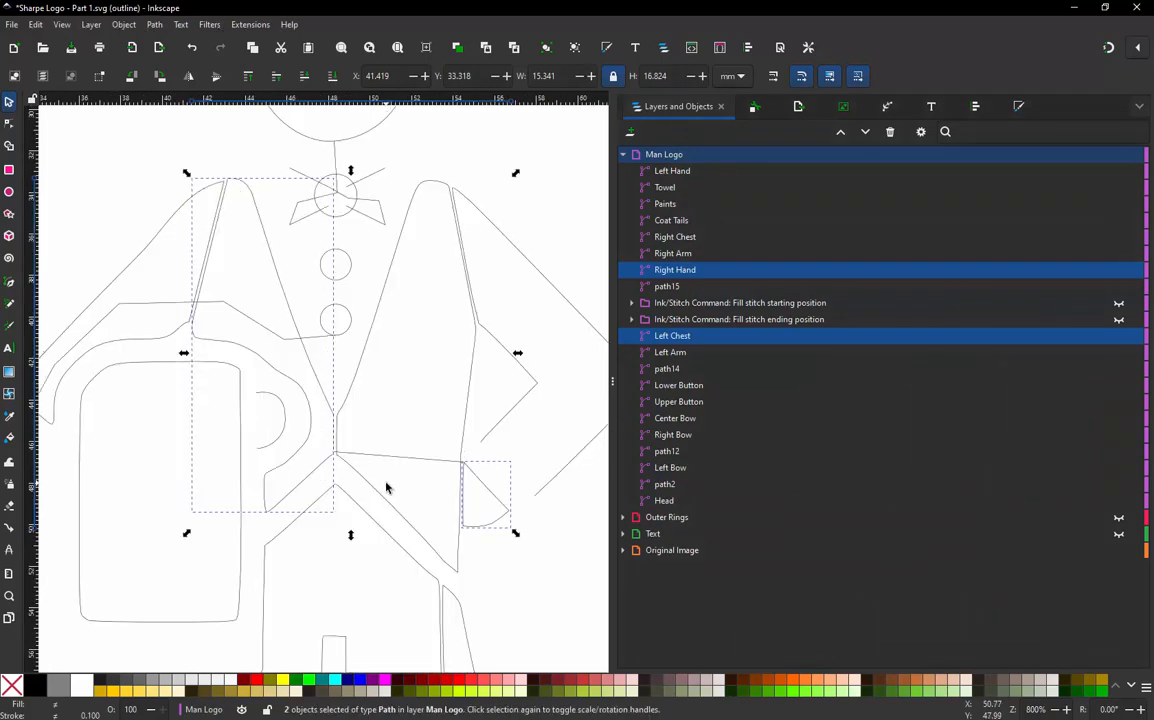
left_click(399, 461)
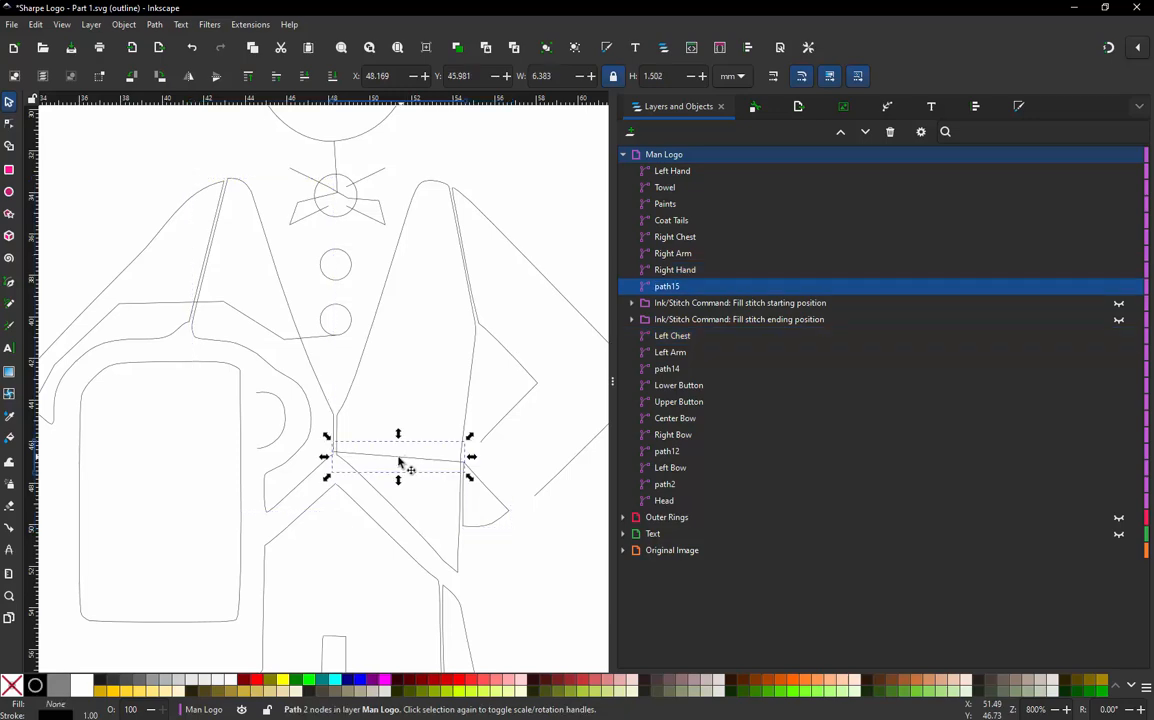
scroll(385, 468, "up", 2)
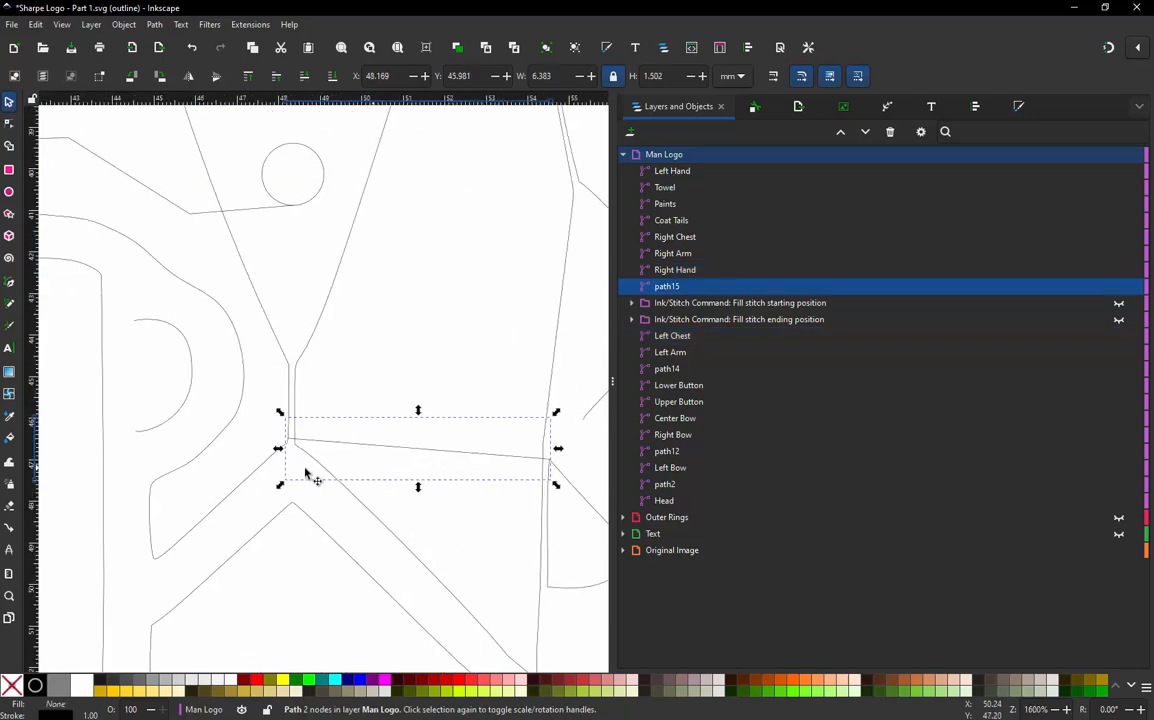
scroll(456, 463, "down", 2)
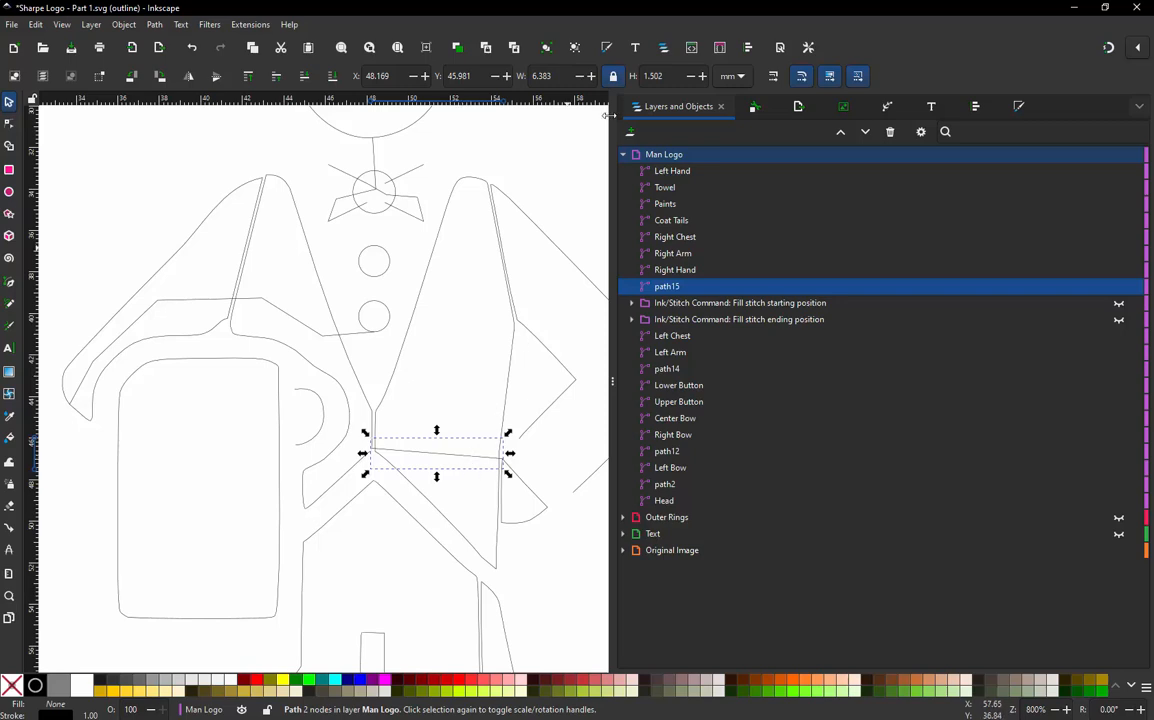
Set the stroke width of the chest-to-hand connecting path to 0.2 mm and clear the selection.
left_click(1018, 106)
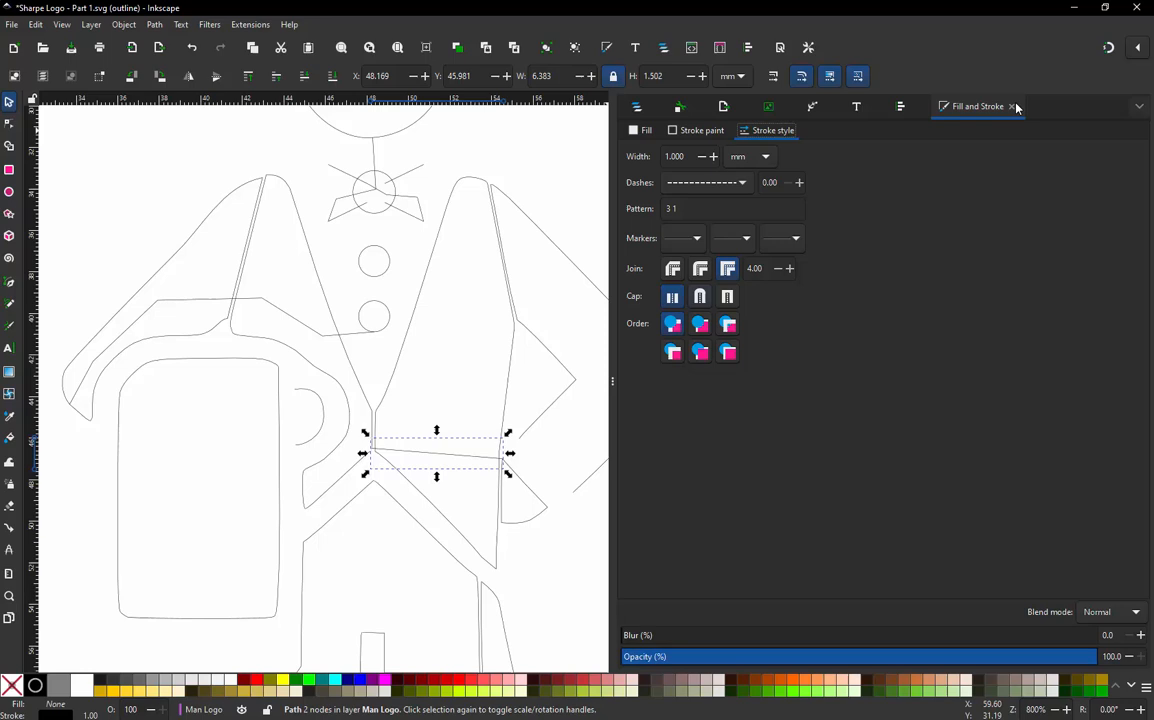
triple_click(692, 155)
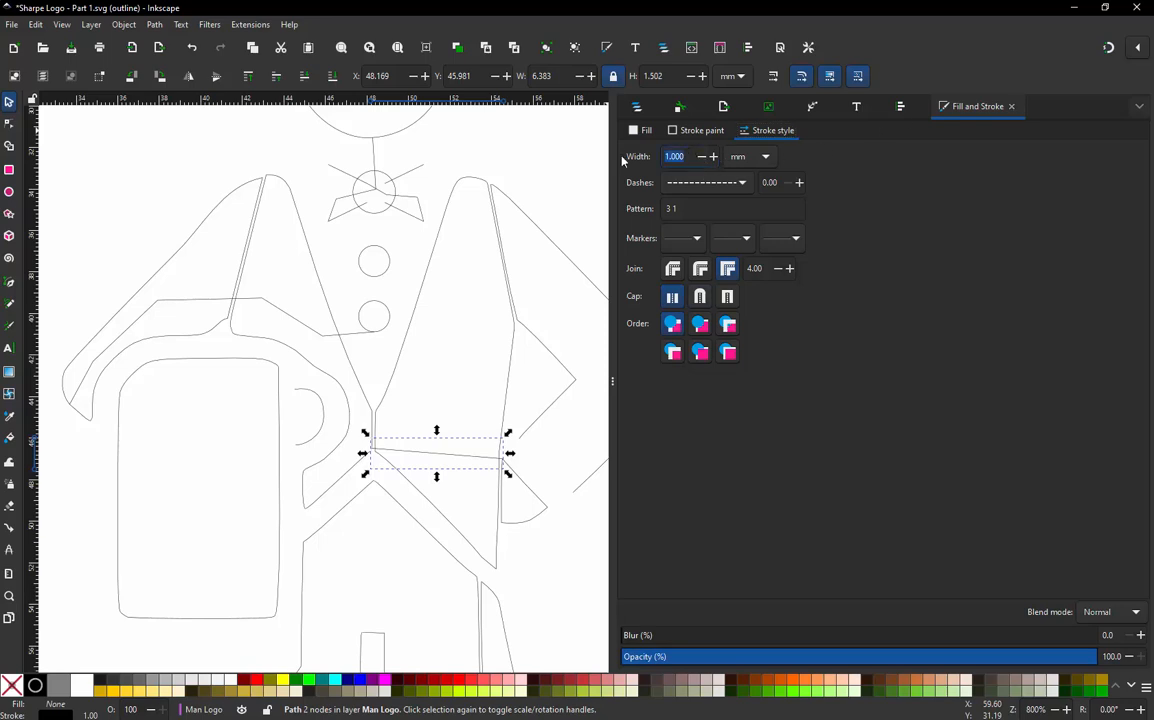
type("2")
key("Return")
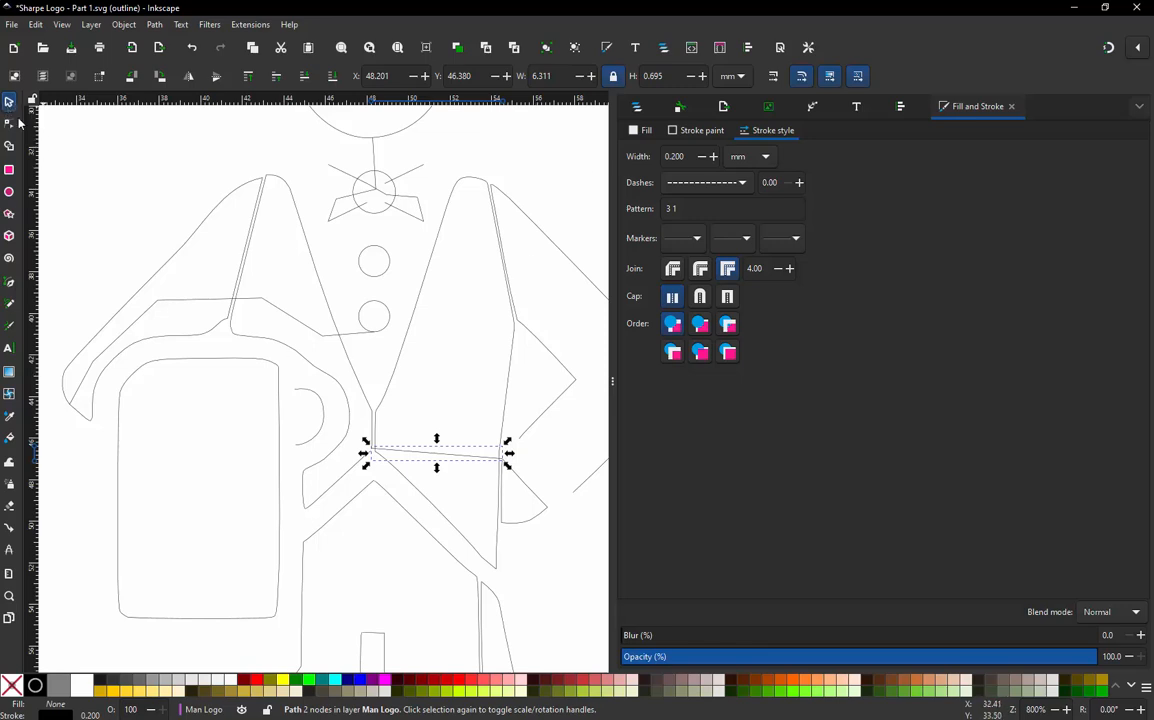
left_click(121, 204)
Examine how the connecting stroke, the right hand and the right arm follow one another by selecting each in turn.
scroll(277, 355, "down", 2)
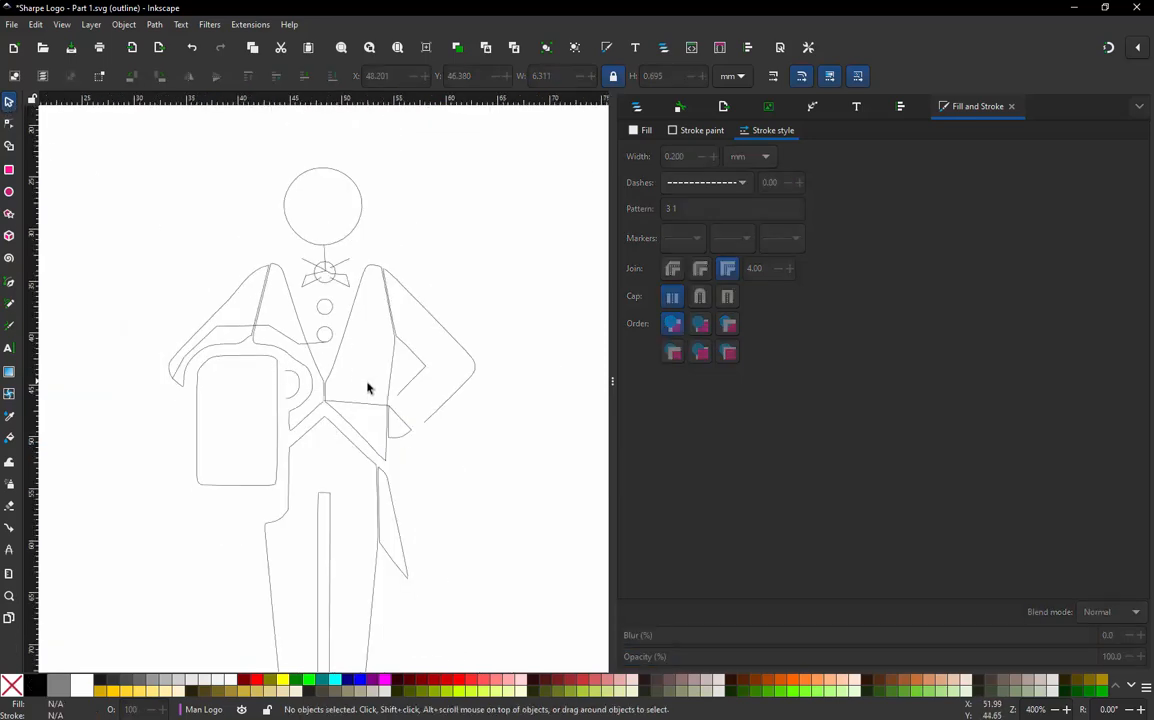
scroll(368, 385, "up", 2)
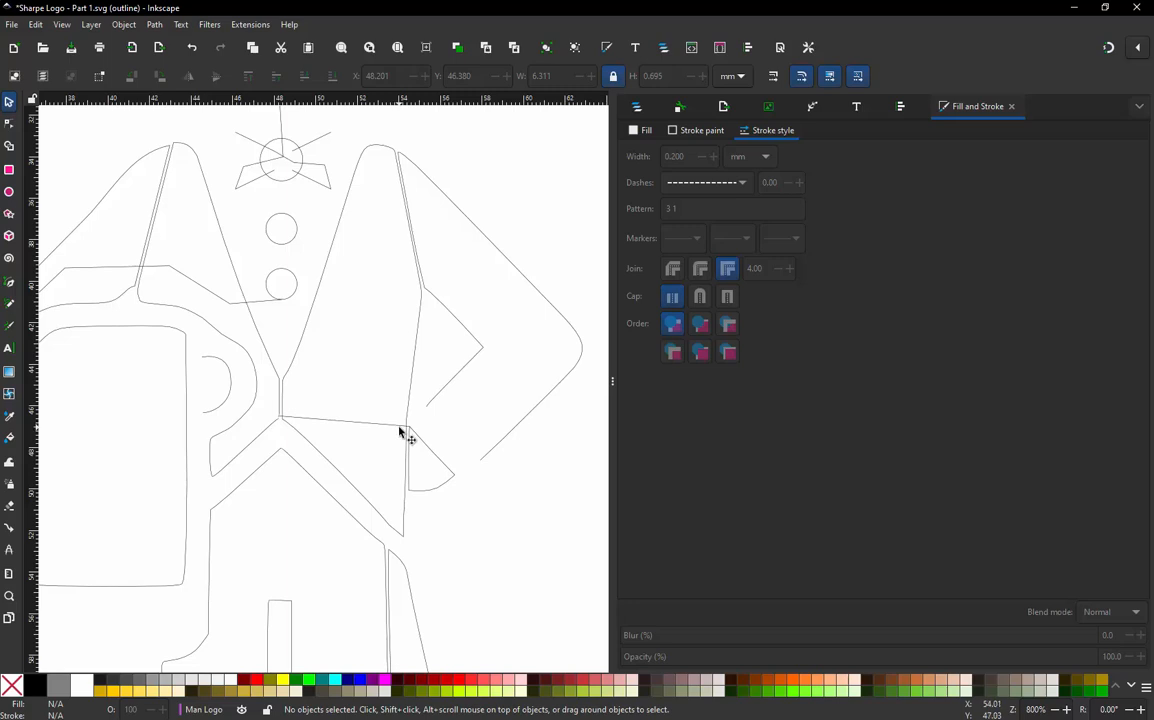
left_click(445, 492)
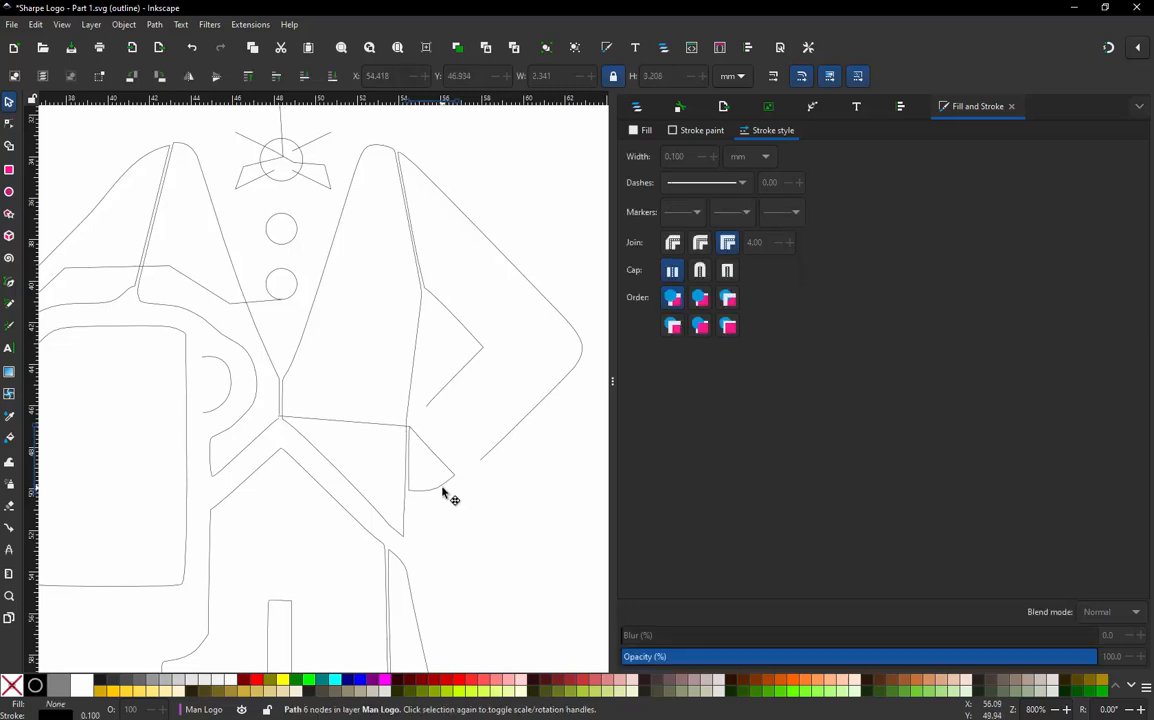
left_click(532, 418)
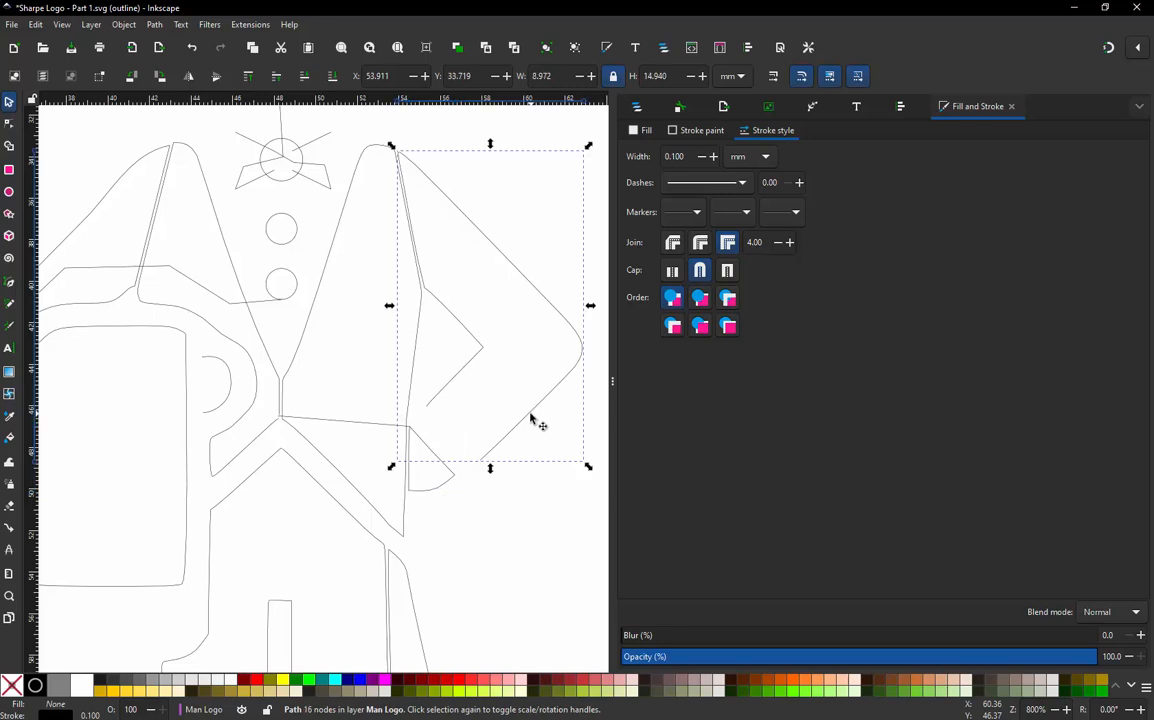
left_click(452, 481)
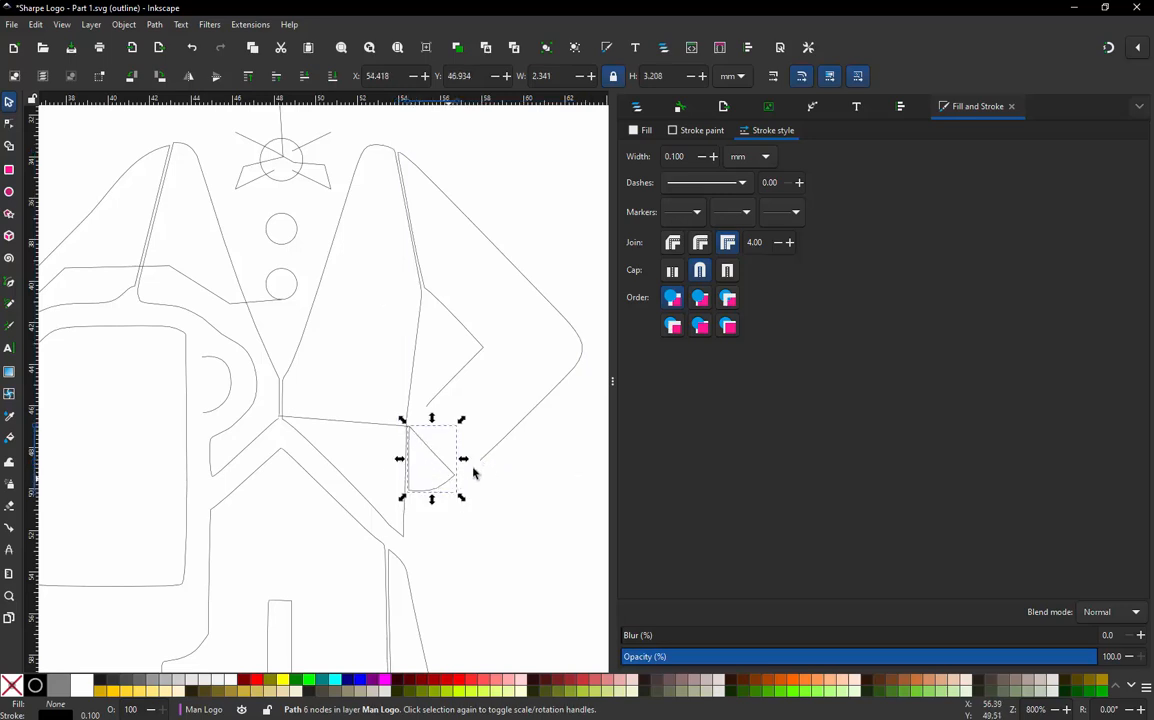
left_click(488, 456)
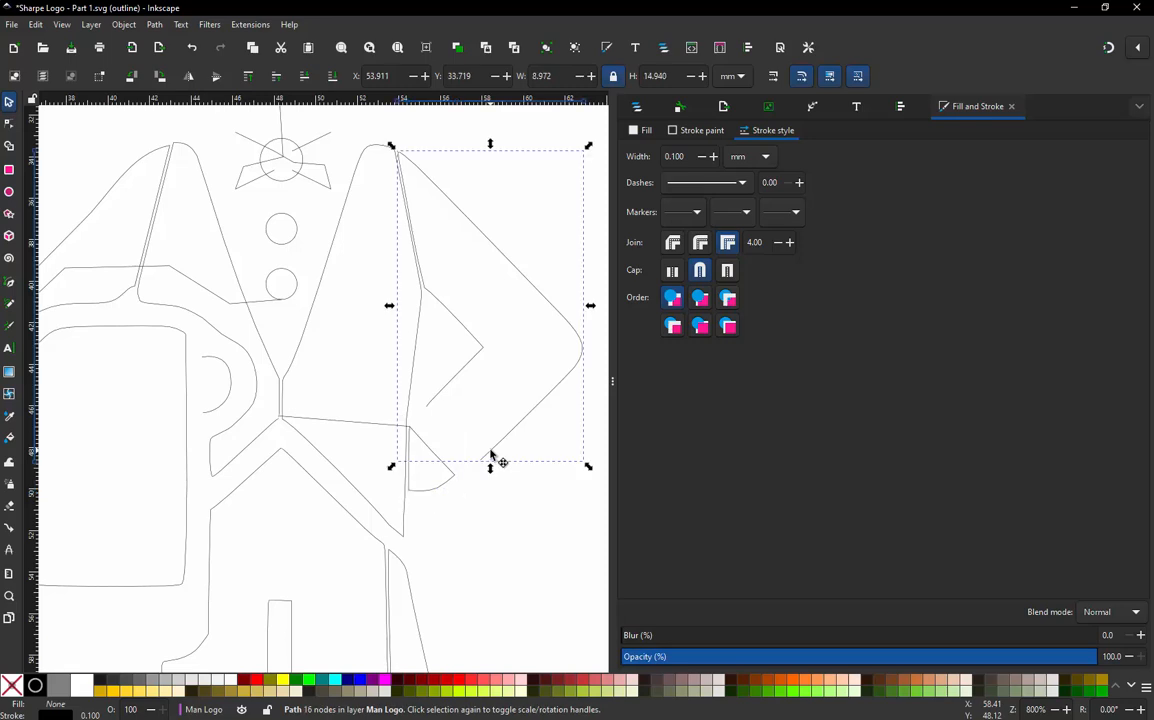
left_click(335, 424)
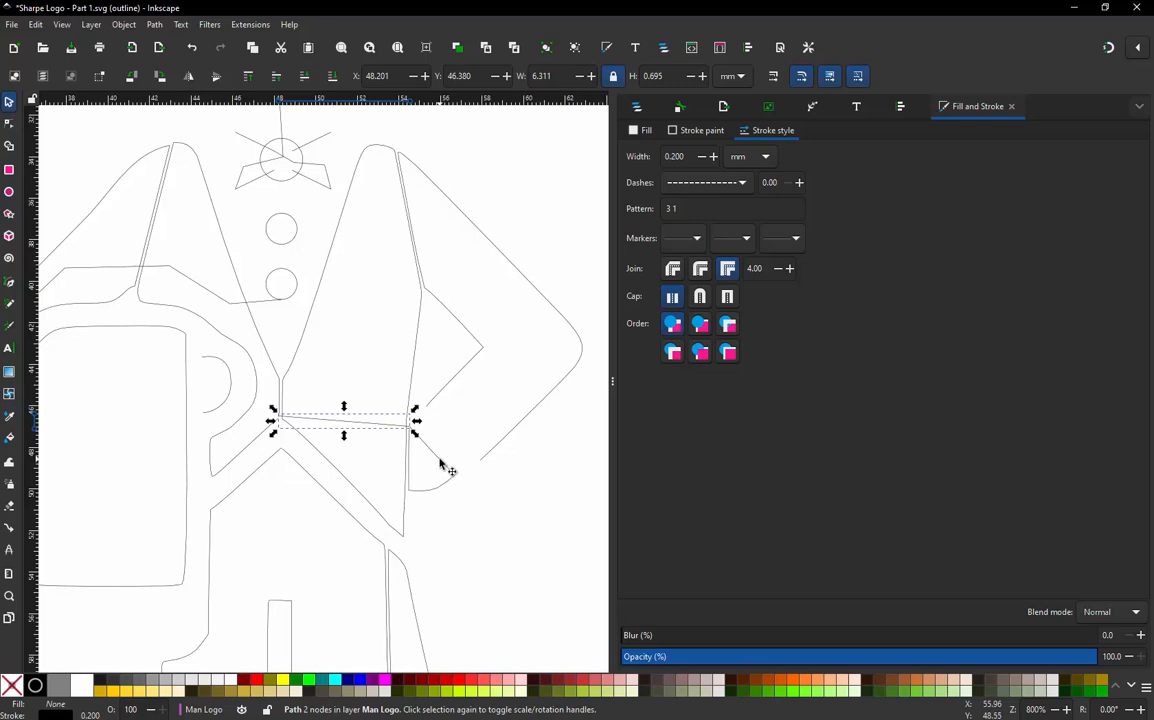
left_click(448, 474)
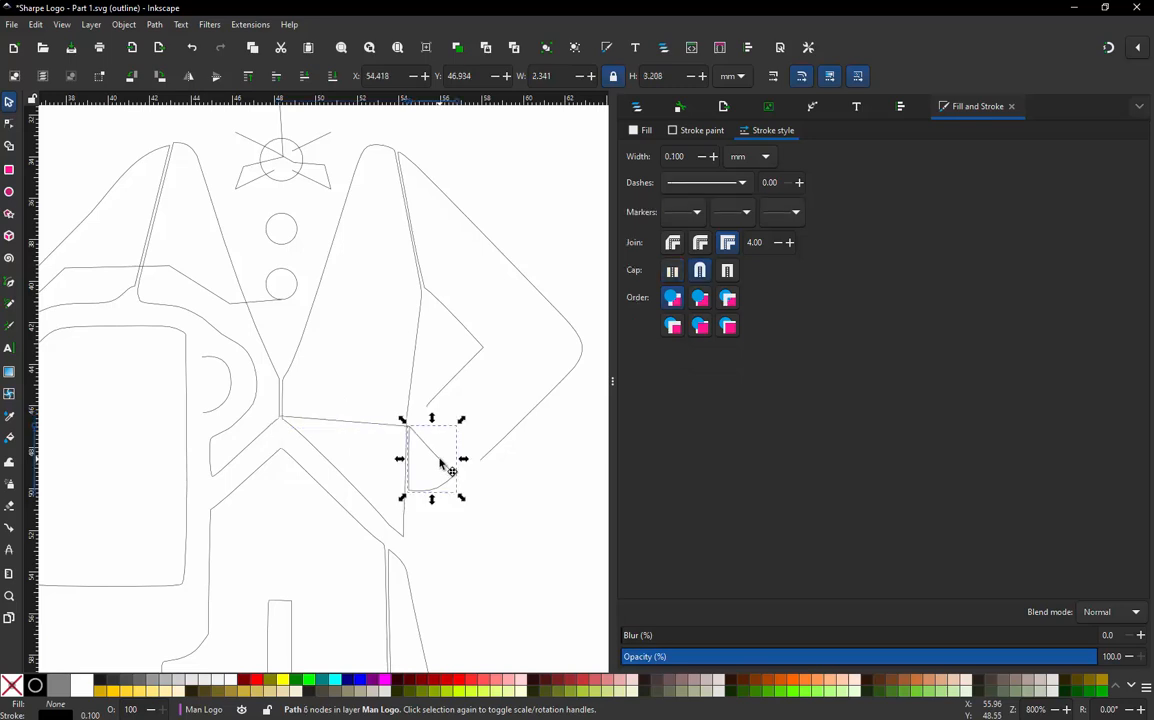
left_click(458, 523)
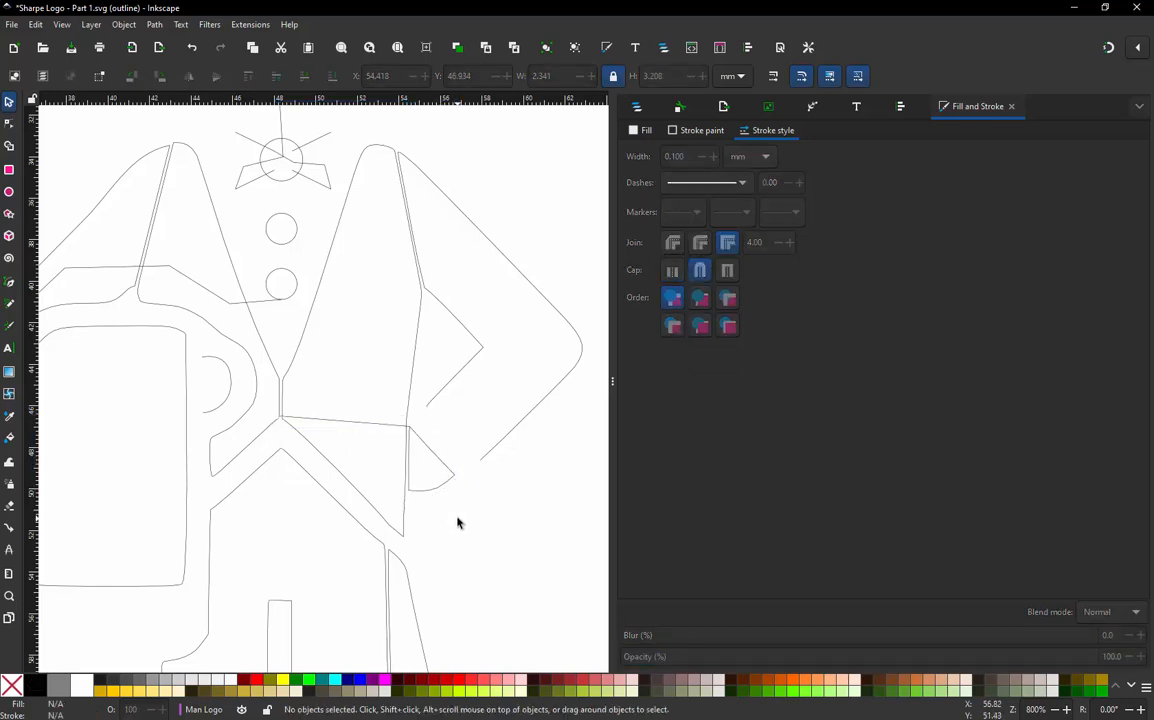
Enable Swap rails for the right hand's satin column in Ink/Stitch Params and apply the settings.
left_click(440, 463)
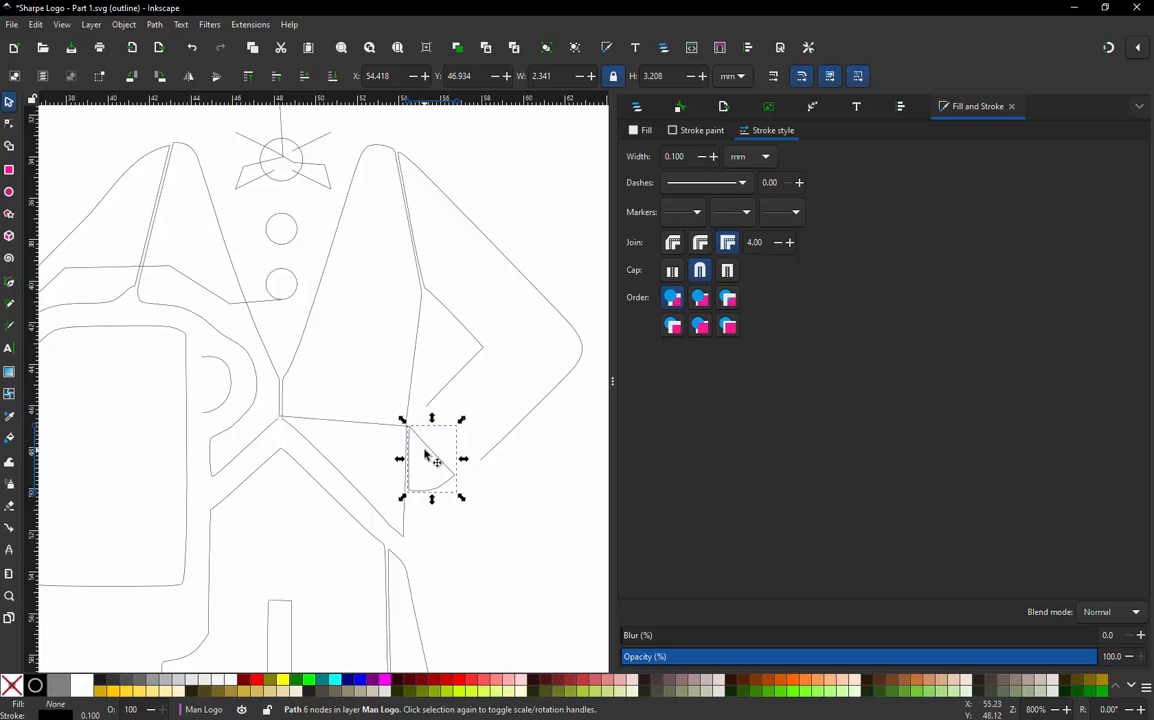
key("ctrl+c")
key("ctrl+alt+v")
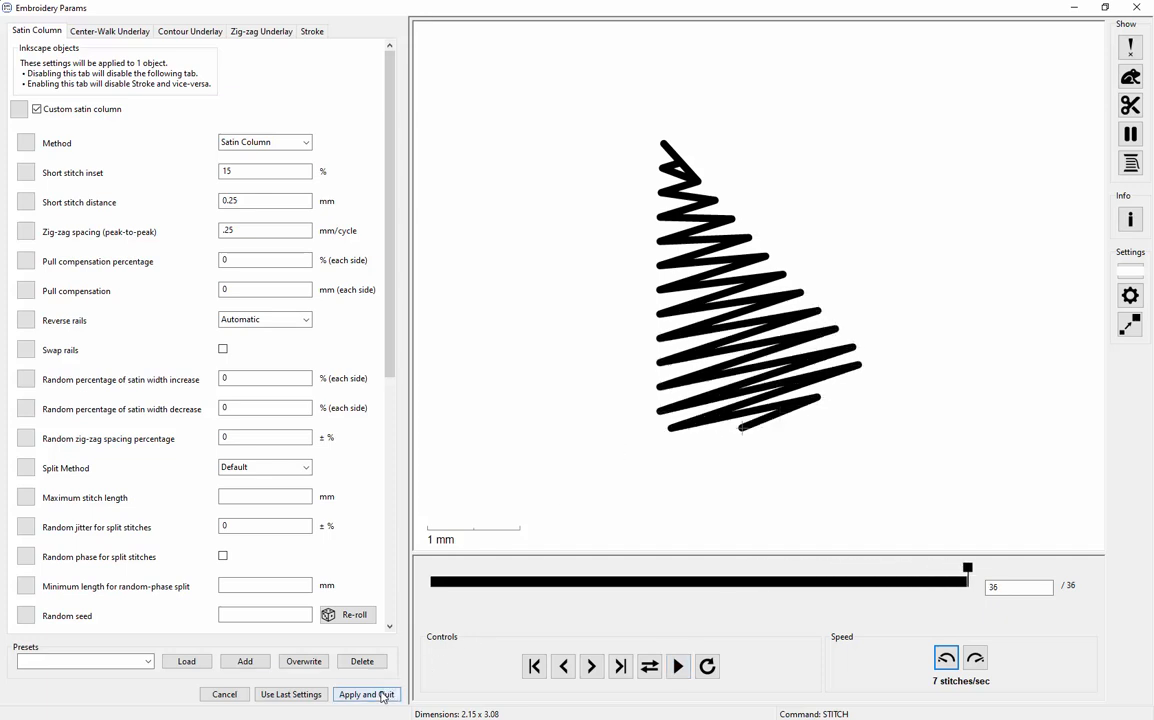
left_click(222, 350)
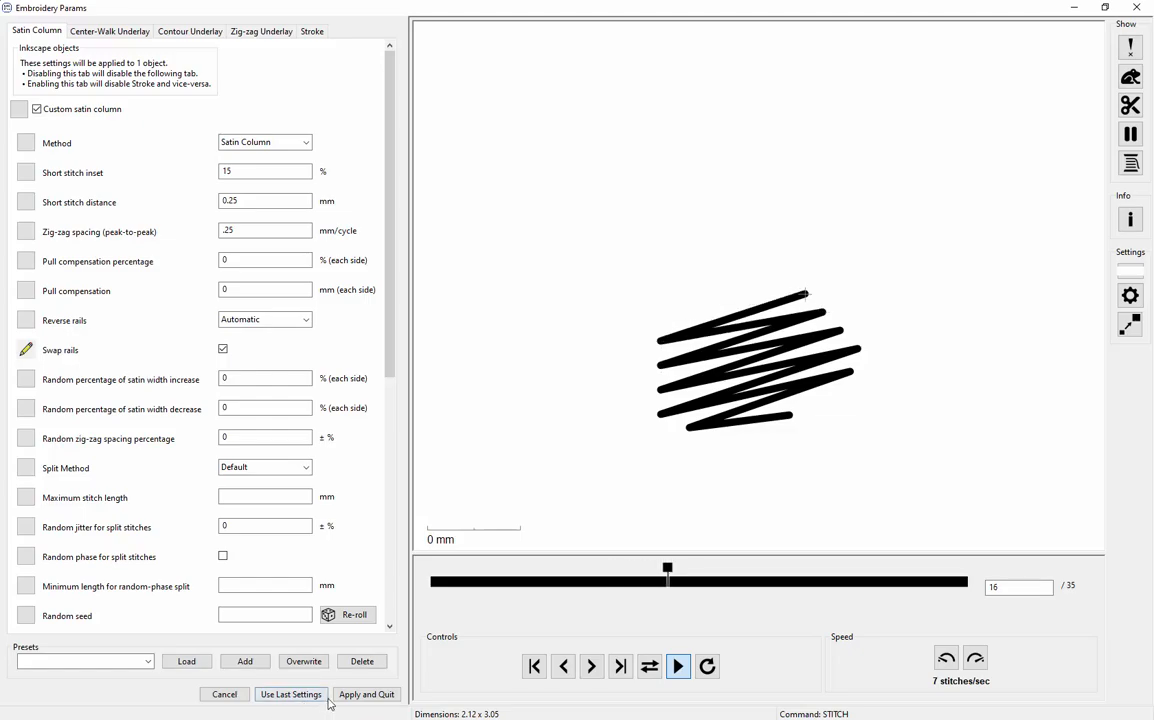
left_click(361, 693)
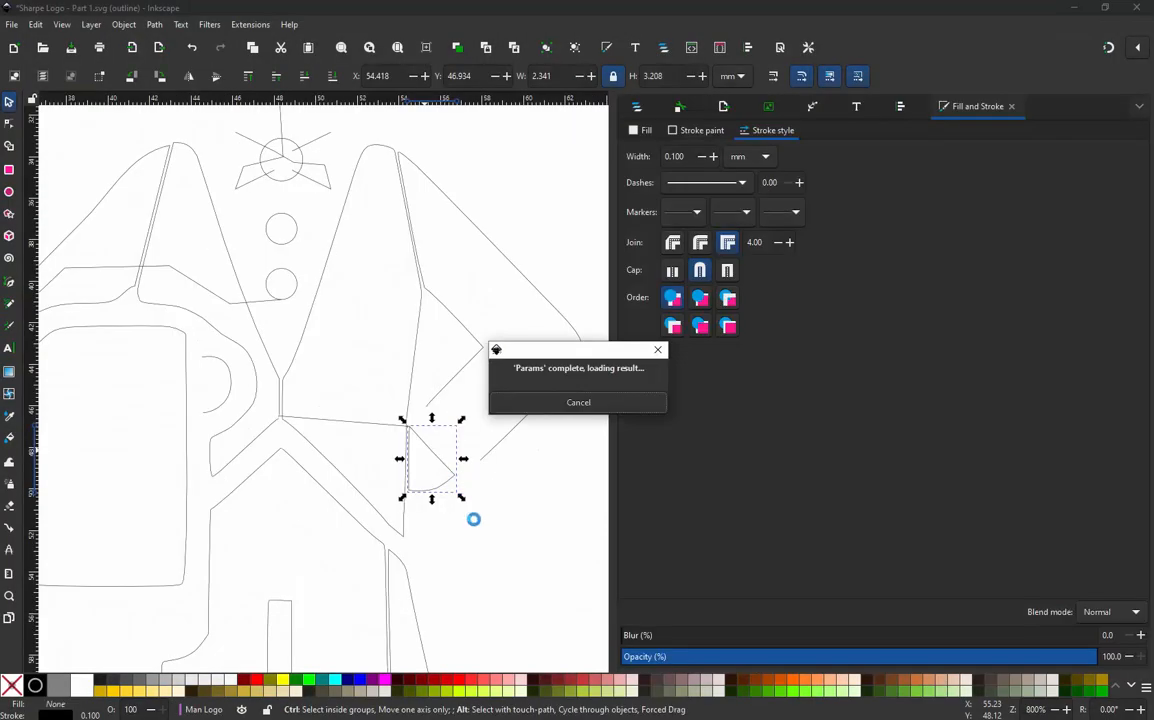
Move the connecting stroke's hand-side end node down to the right hand's lower edge, at about X 55.6, Y 49.9 mm.
double_click(380, 426)
left_click(409, 427)
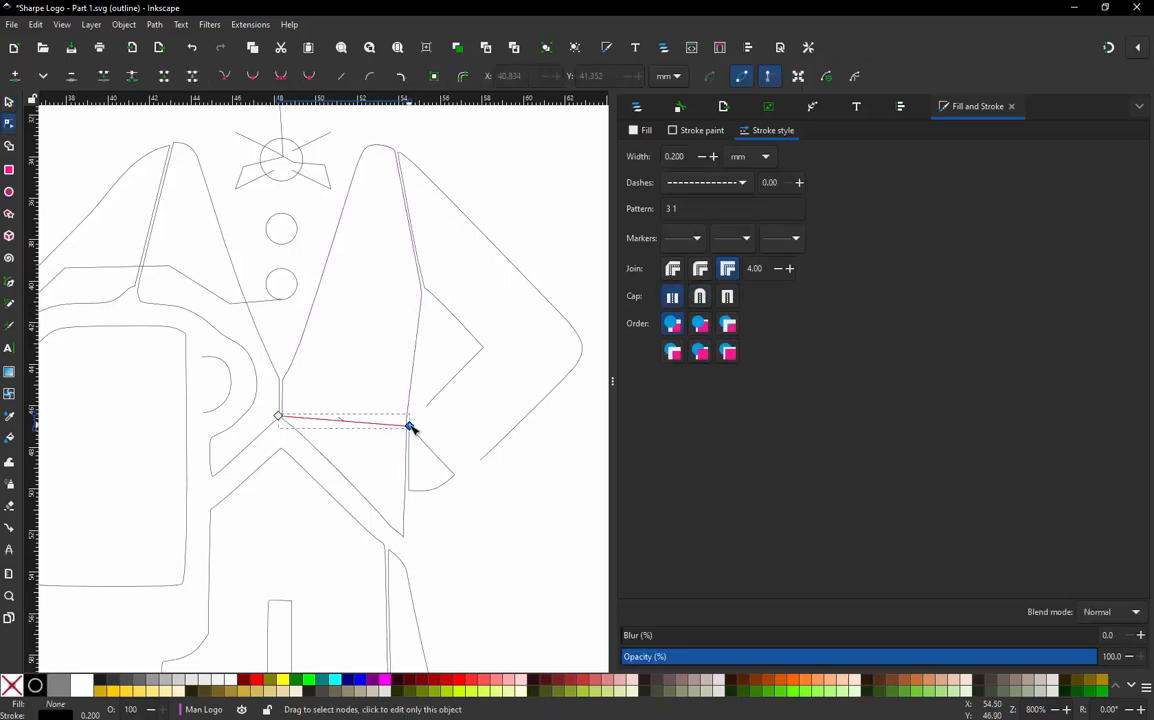
left_click_drag(409, 427, 432, 487)
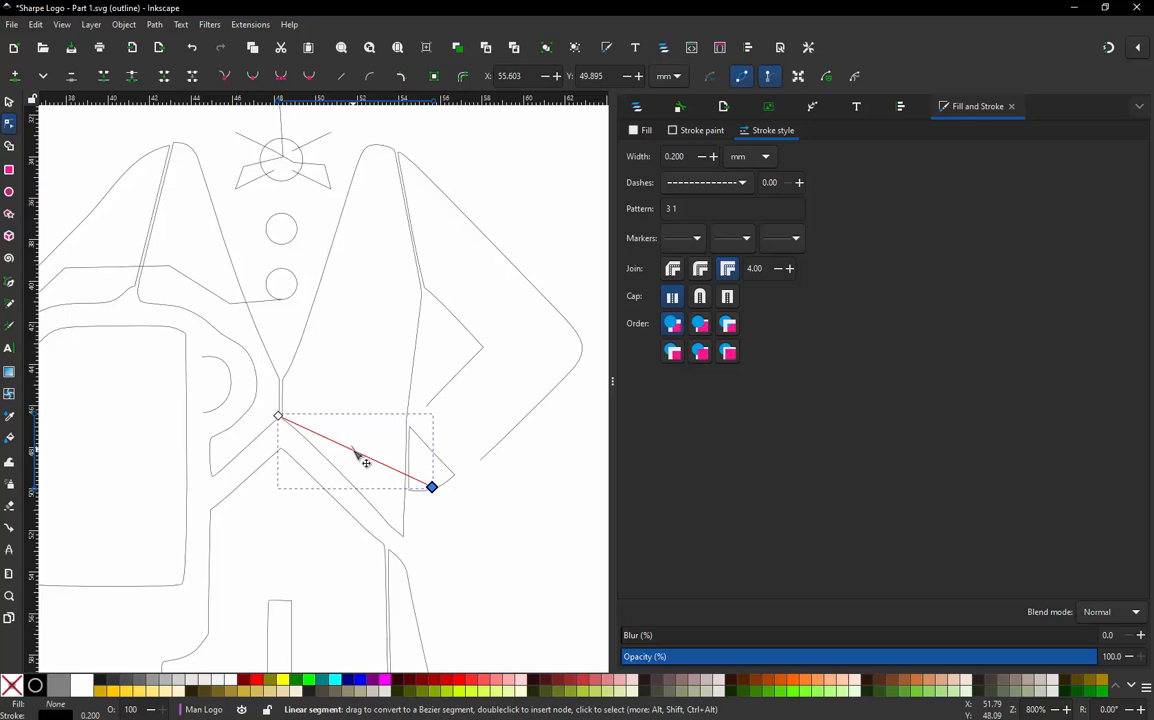
Insert a middle node in the connecting stroke and move it up to about X 52.5, Y 46.9 mm.
left_click(356, 453)
double_click(356, 453)
left_click_drag(356, 453, 369, 424)
left_click(9, 101)
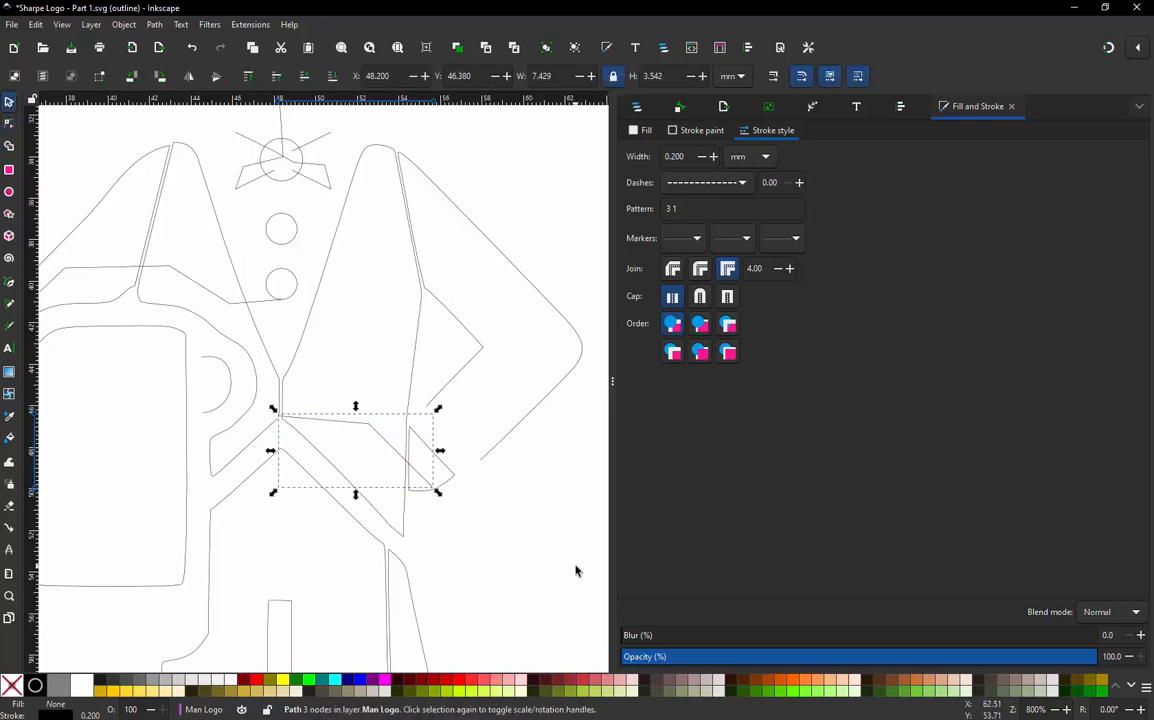
Delete the connecting stroke's middle node and convert the remaining segment to a straight line.
left_click(386, 443)
double_click(386, 443)
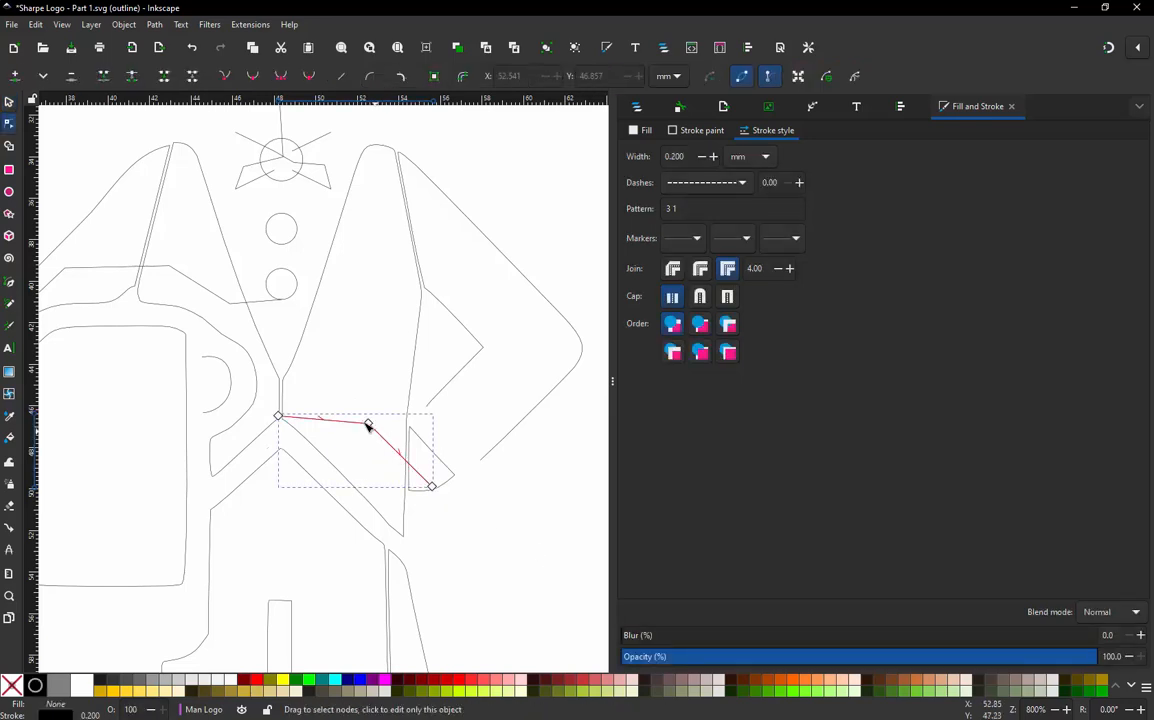
left_click(369, 425)
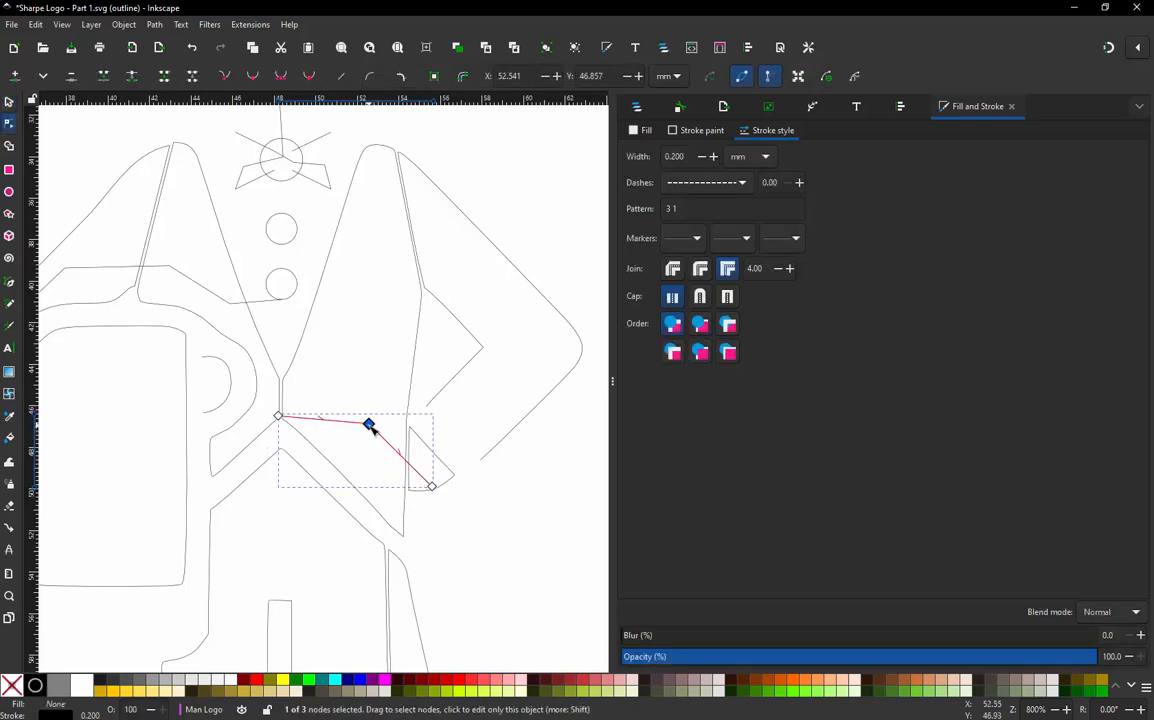
key("Delete")
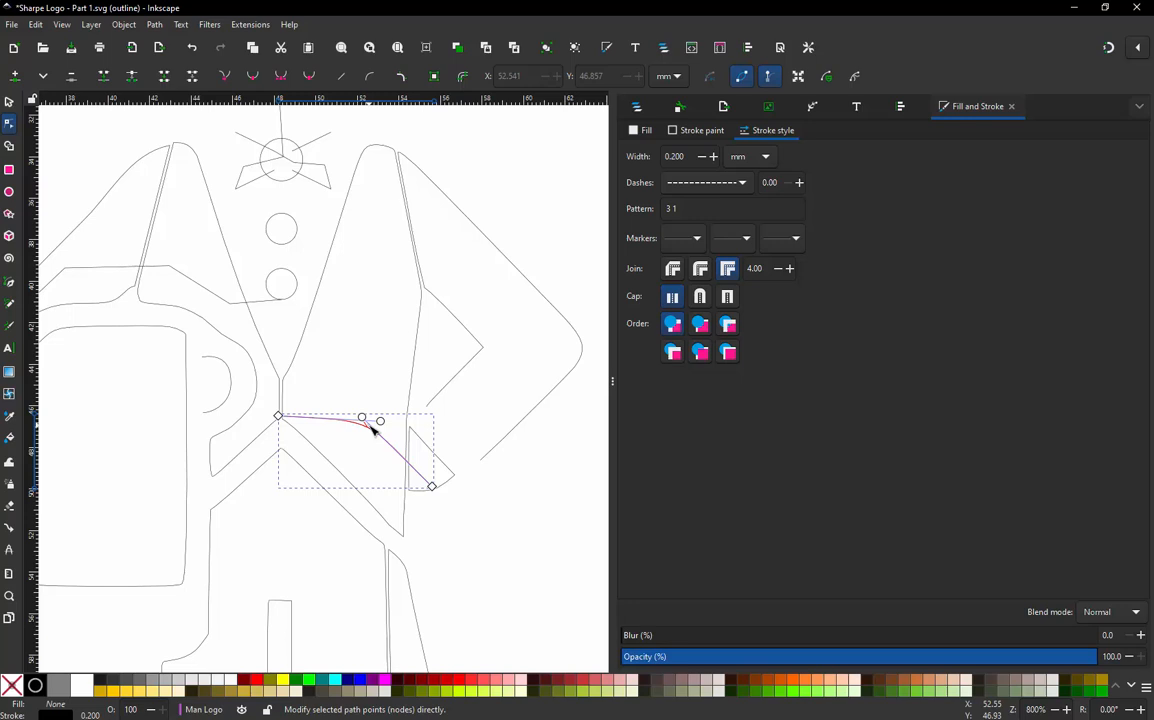
left_click(393, 446)
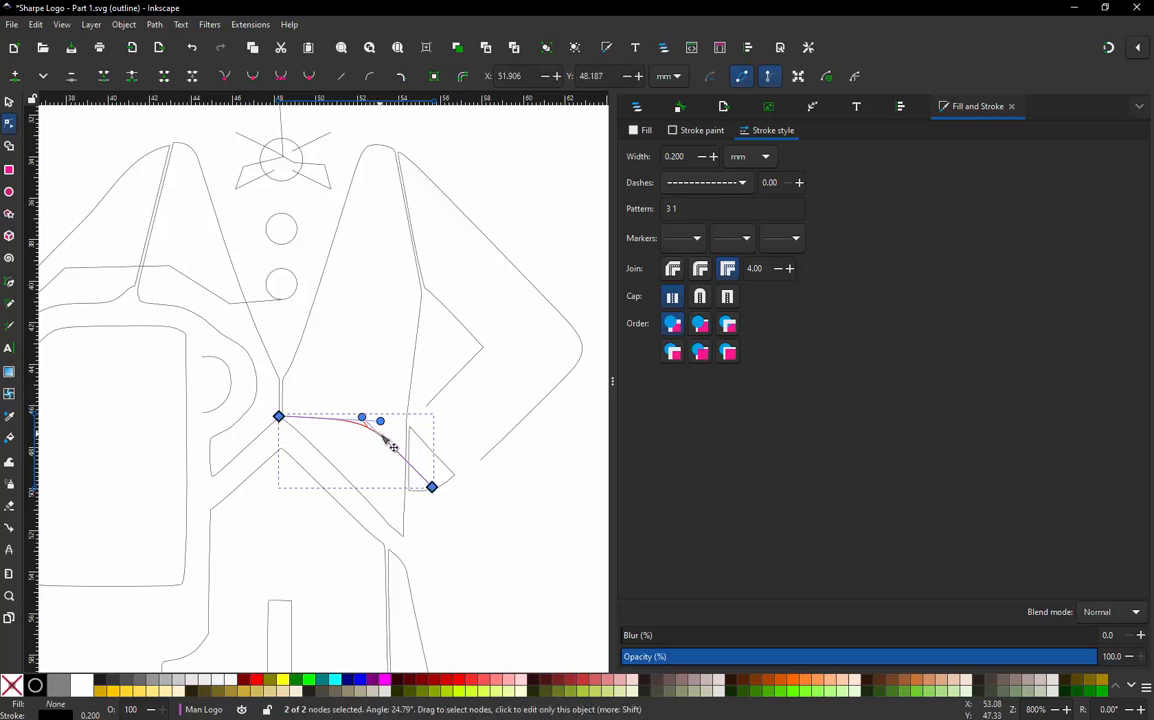
key("shift+l")
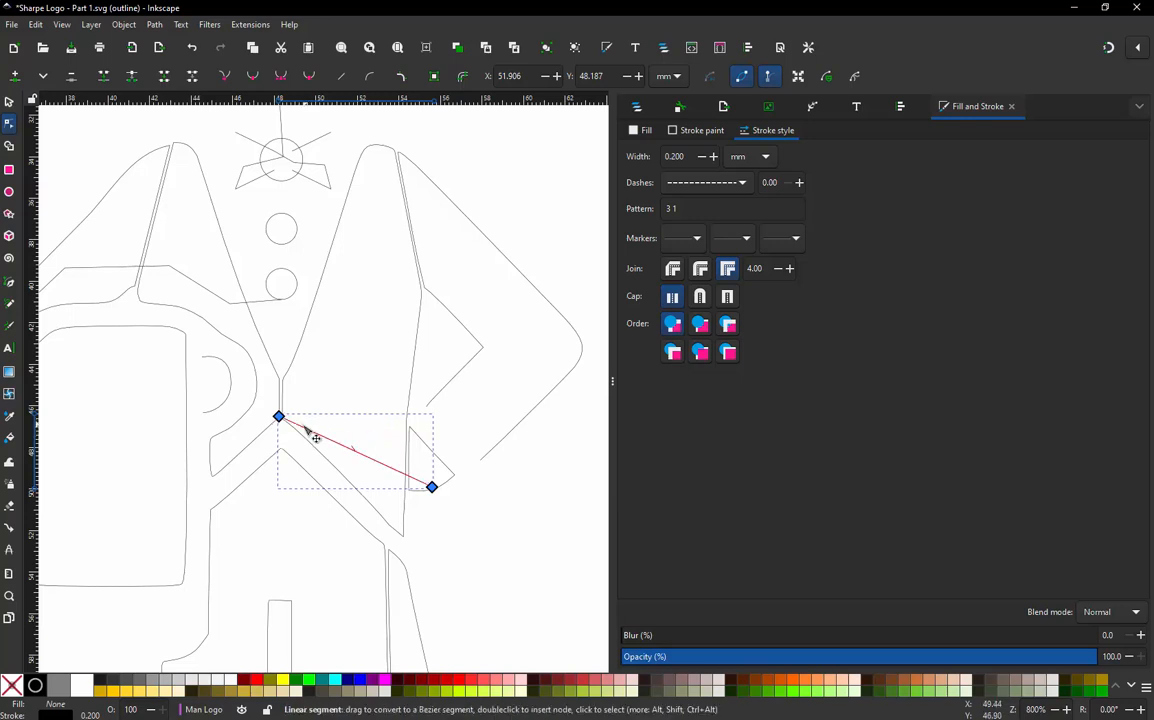
Enable Swap rails for the right arm's satin column in Ink/Stitch Params, rewind the stitch preview and apply the settings.
left_click(445, 462)
left_click(427, 406)
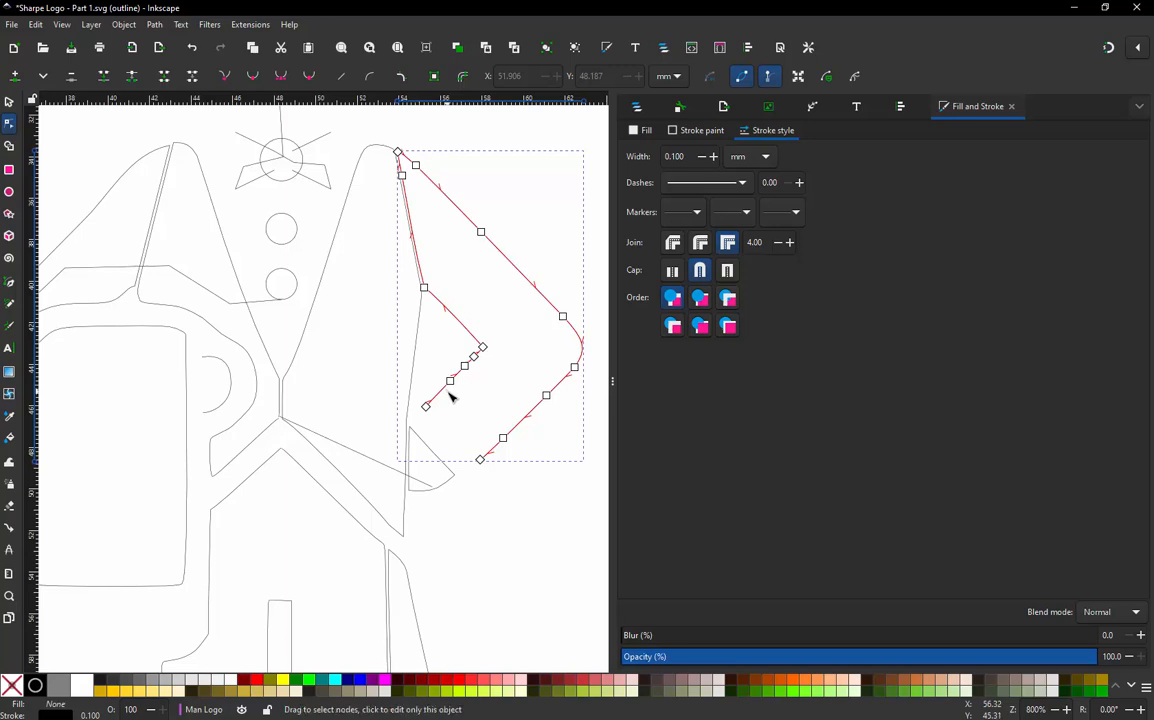
key("alt+q")
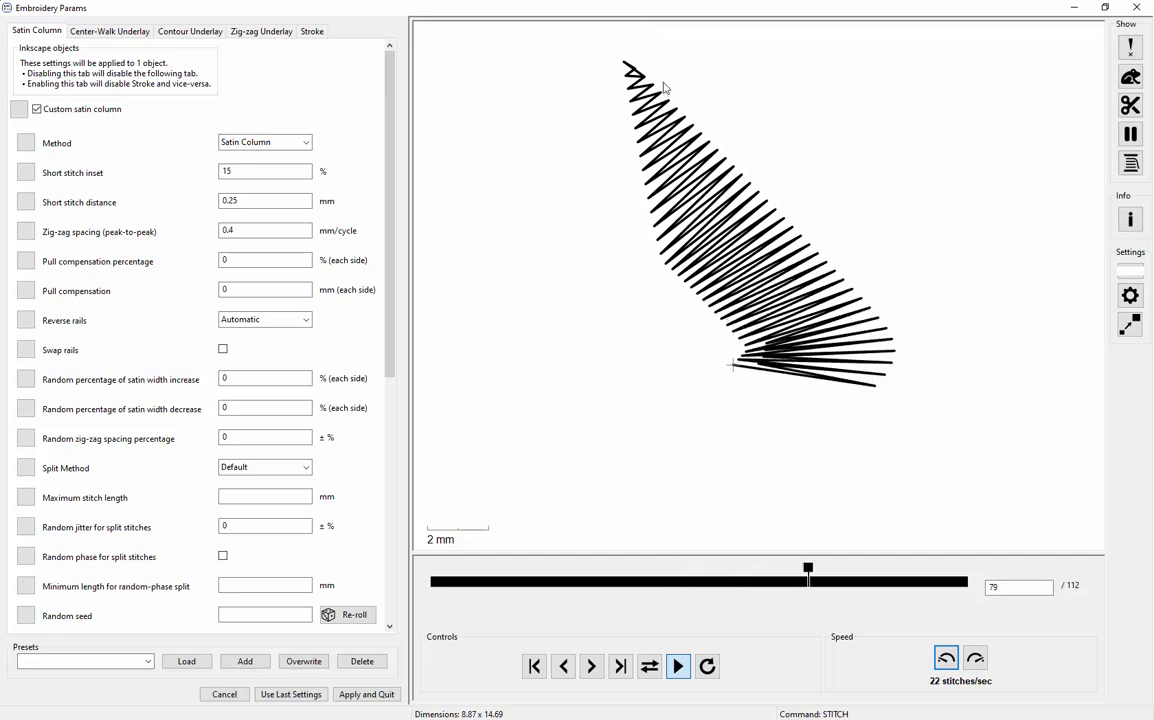
left_click(223, 349)
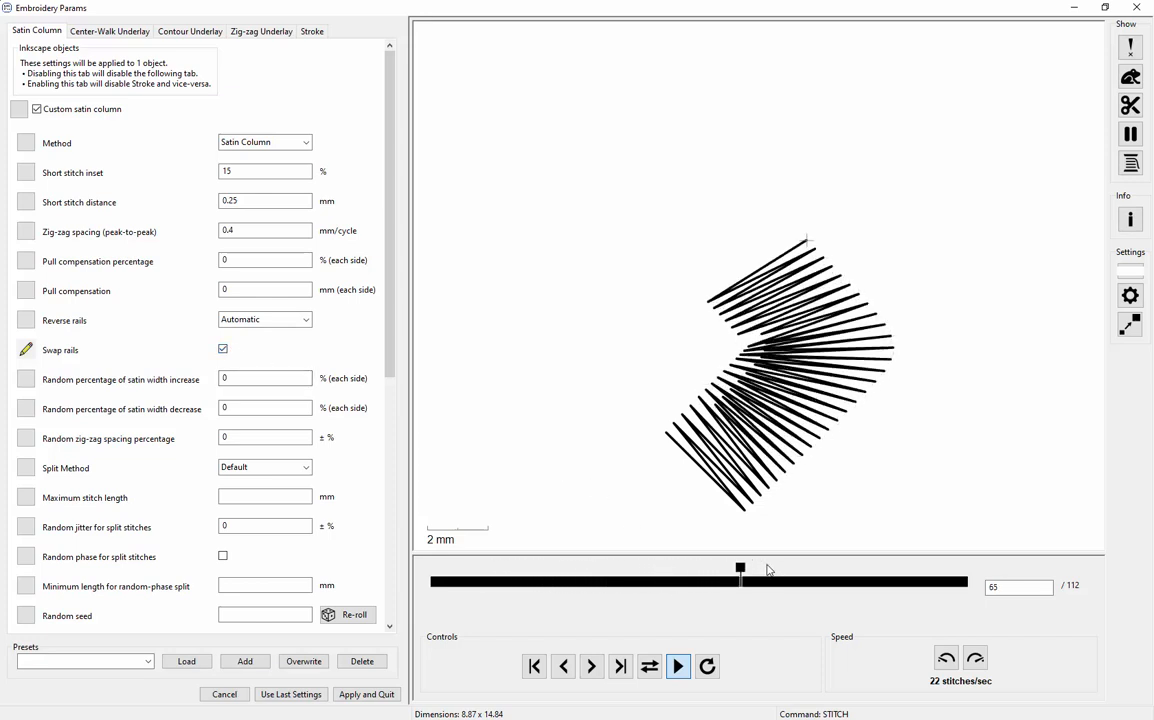
left_click_drag(764, 574, 413, 583)
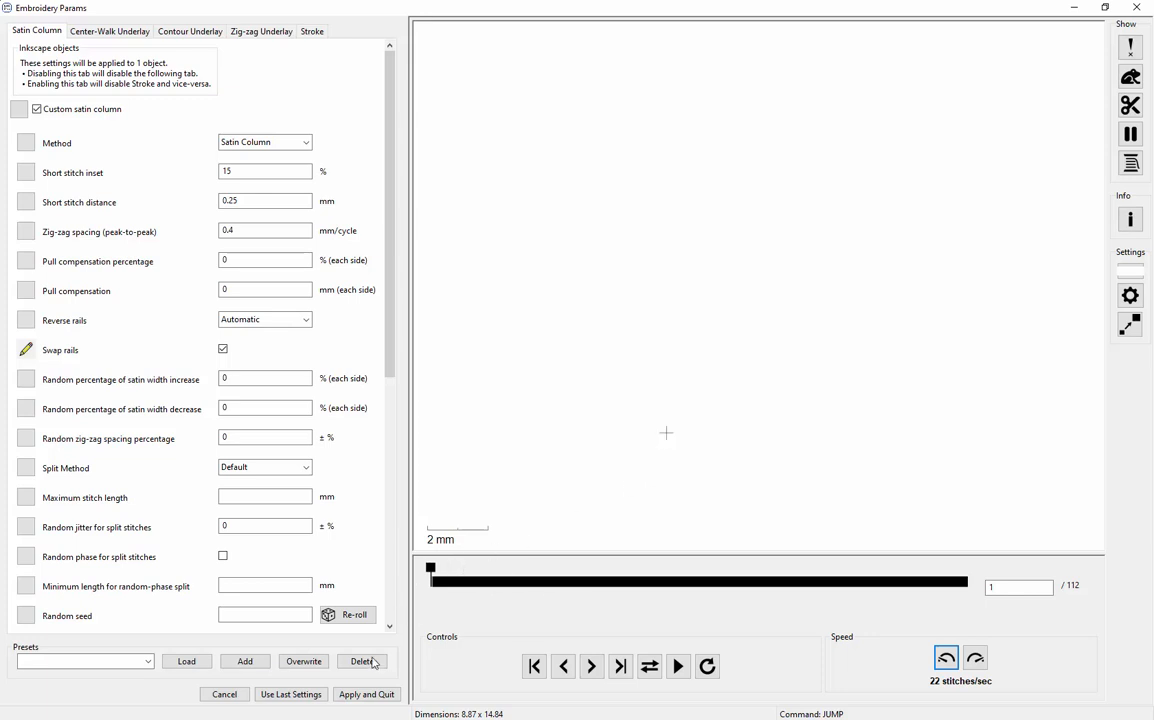
left_click(368, 694)
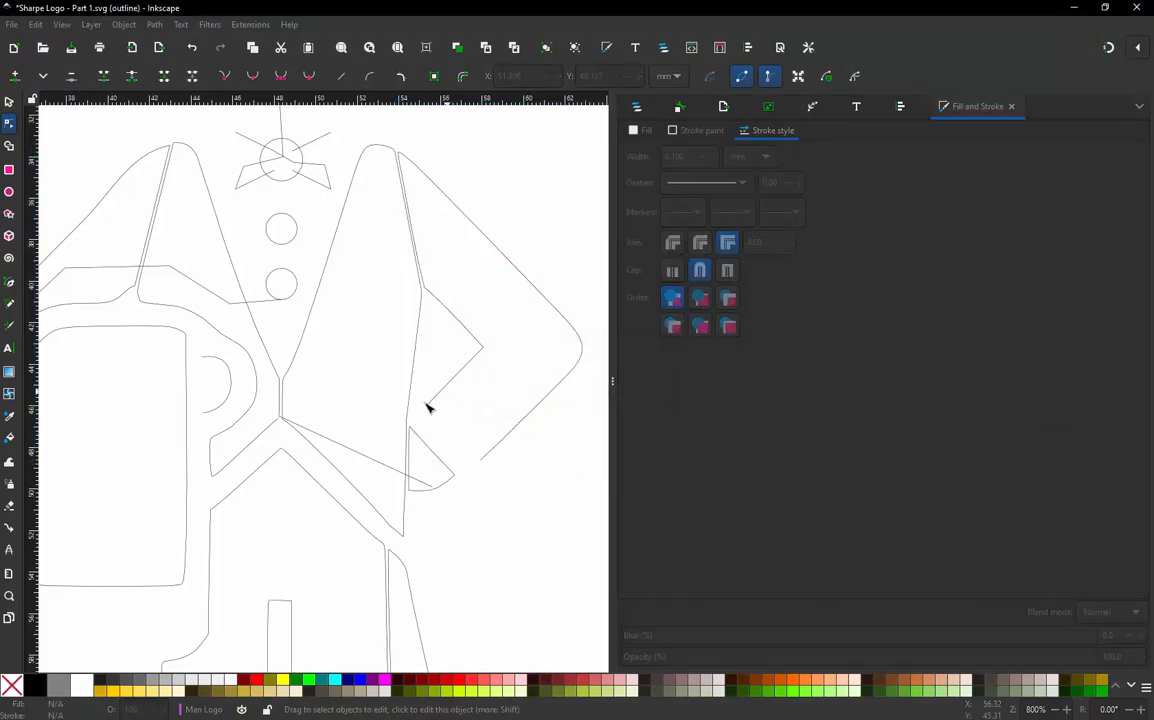
Examine the right arm and right chest paths where they meet at the shoulder, selecting the right chest shape.
scroll(477, 406, "down", 1)
left_click(455, 390)
scroll(391, 302, "up", 1)
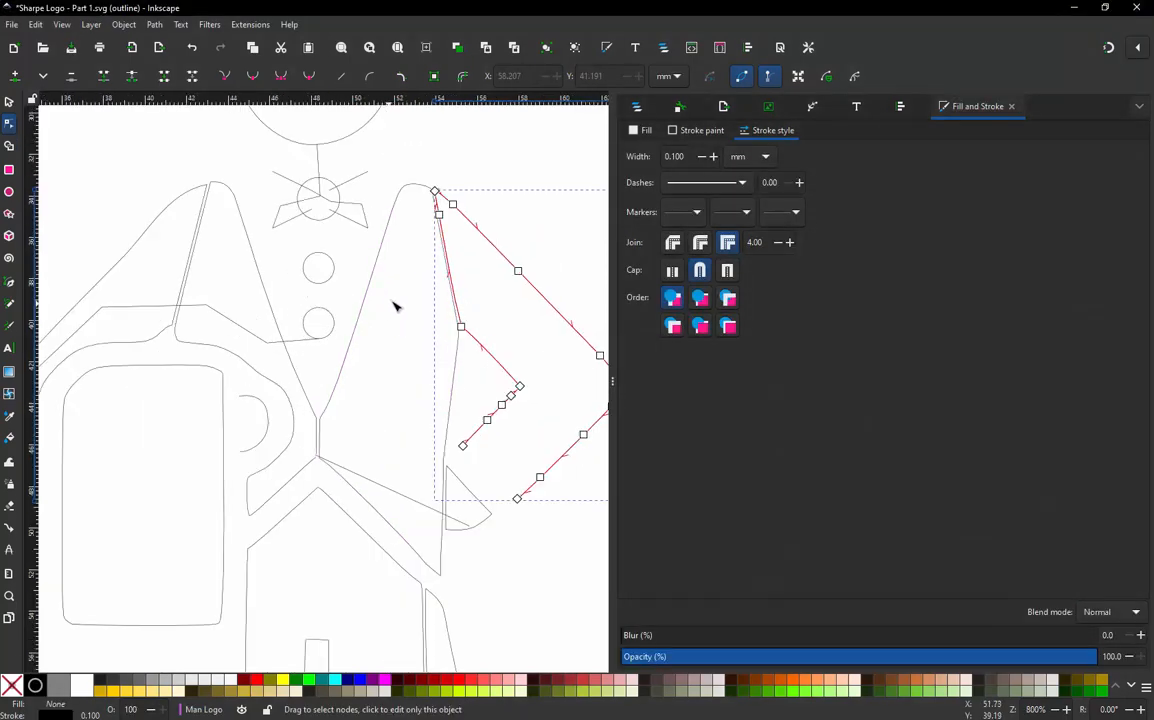
left_click(438, 194)
scroll(437, 197, "up", 3)
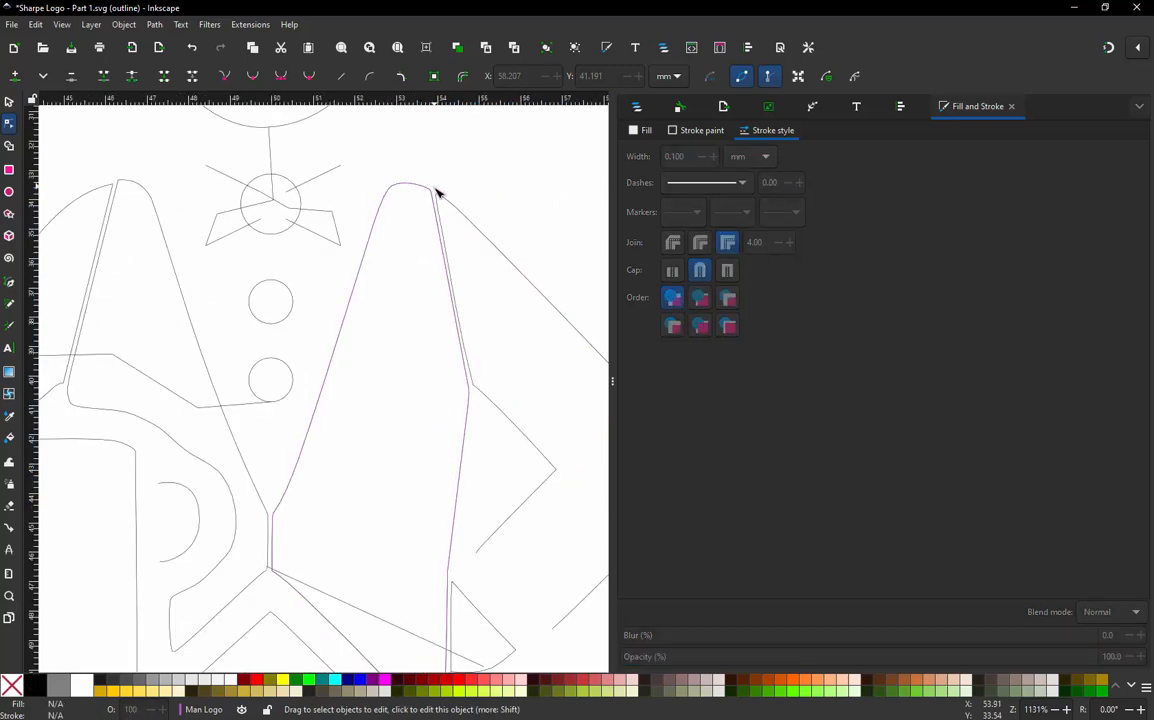
left_click(436, 203)
left_click(425, 200)
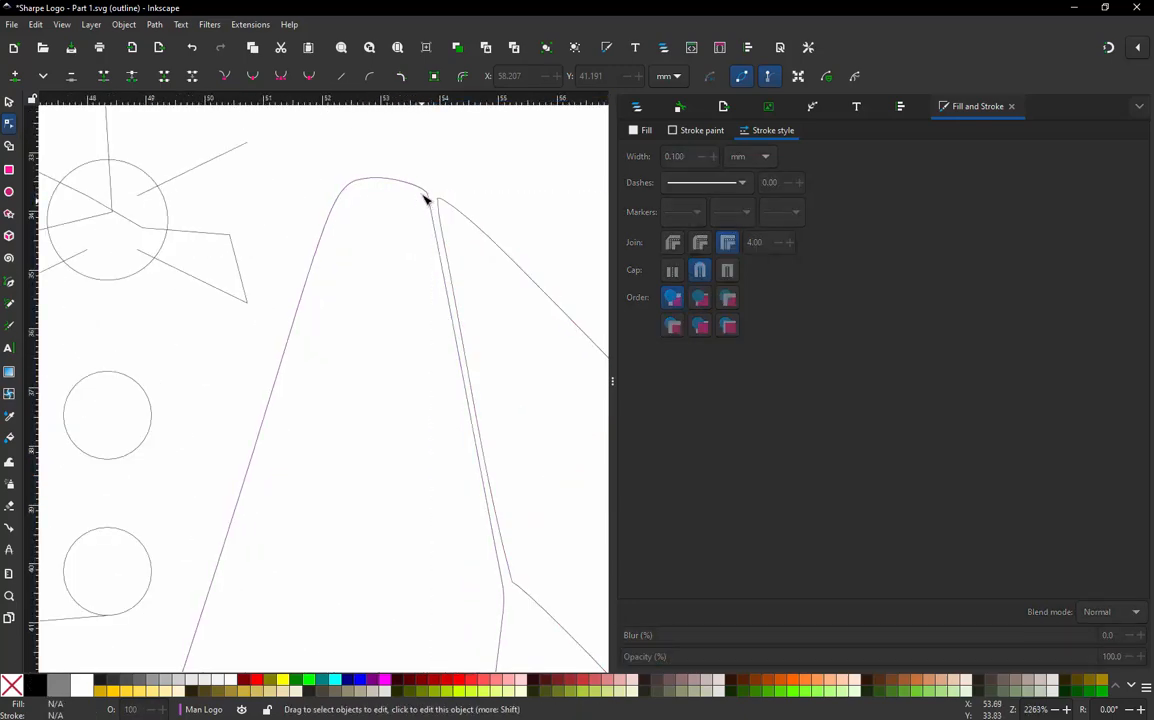
left_click(425, 195)
scroll(368, 352, "down", 3)
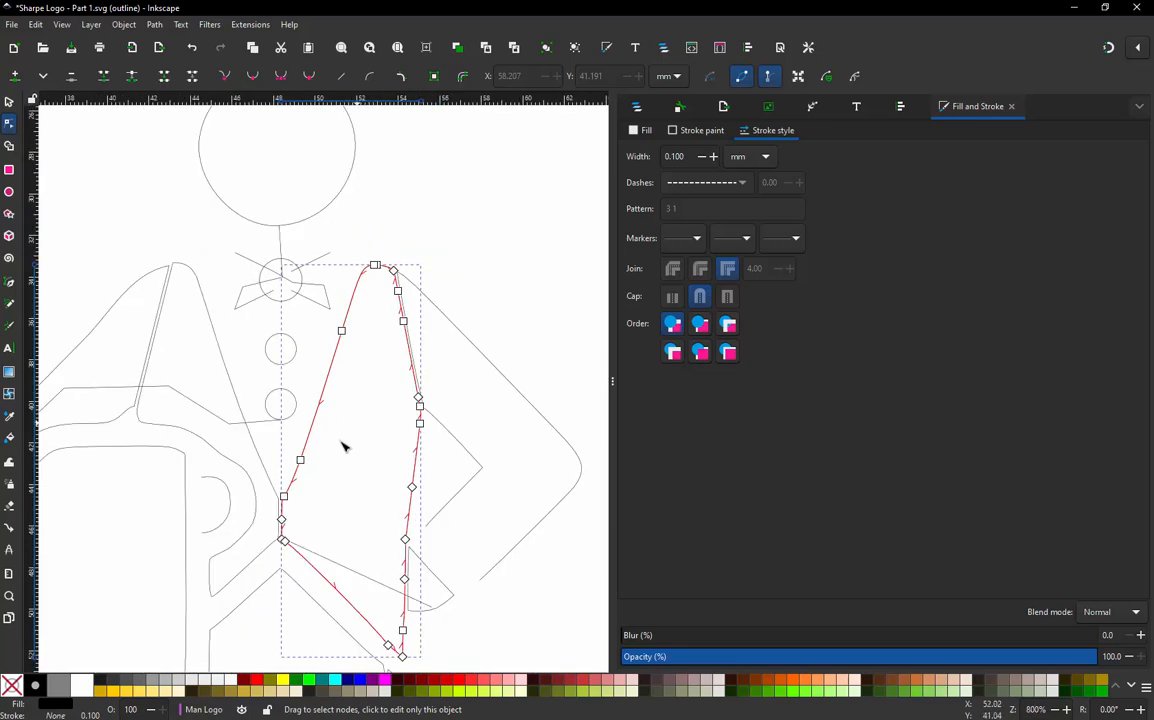
Attach Ink/Stitch fill stitch starting position and fill stitch ending position commands to the right chest.
left_click(376, 266)
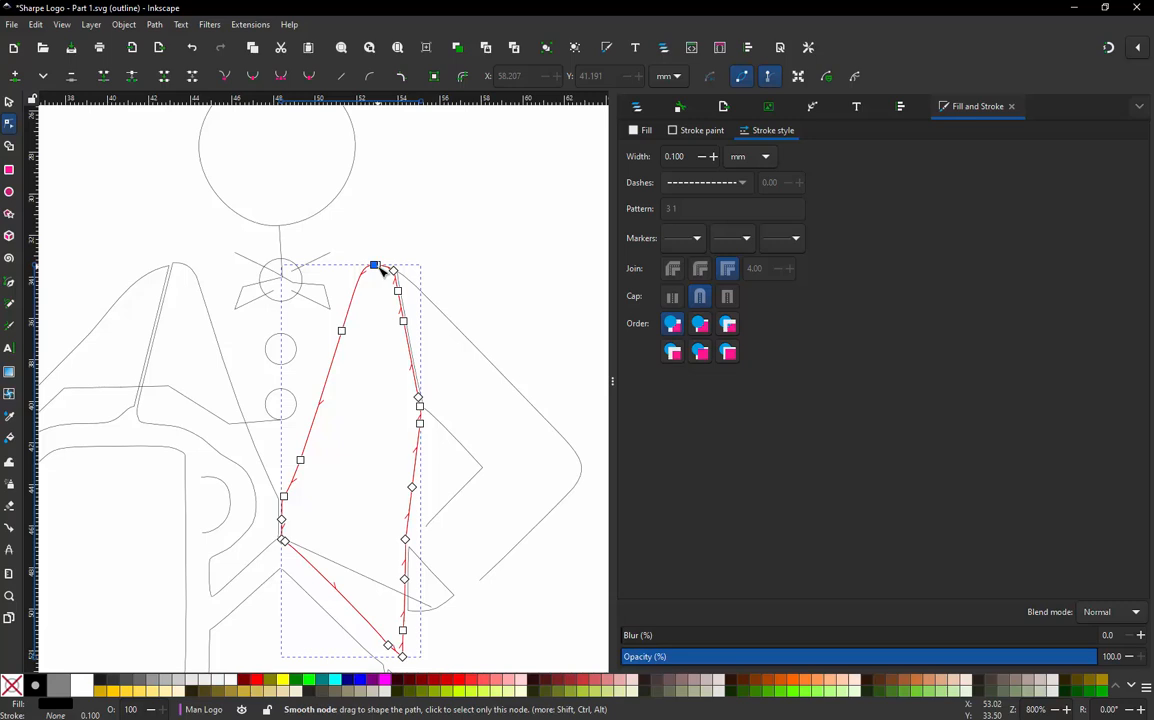
left_click(250, 25)
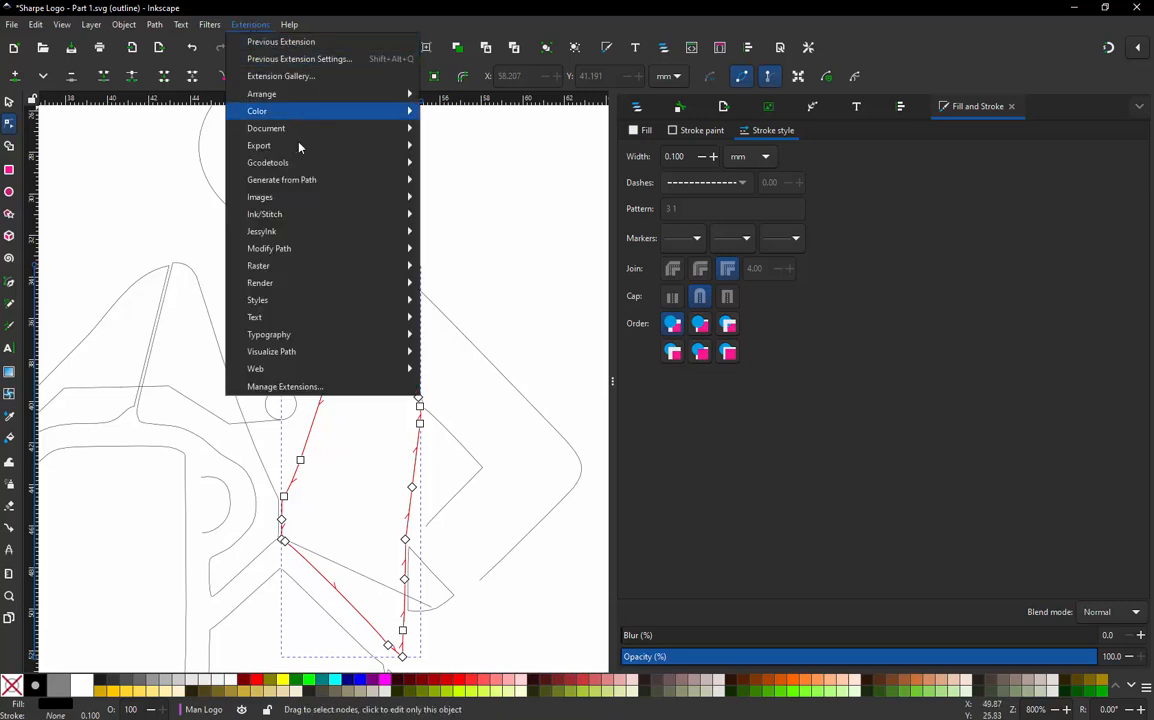
mouse_move(304, 216)
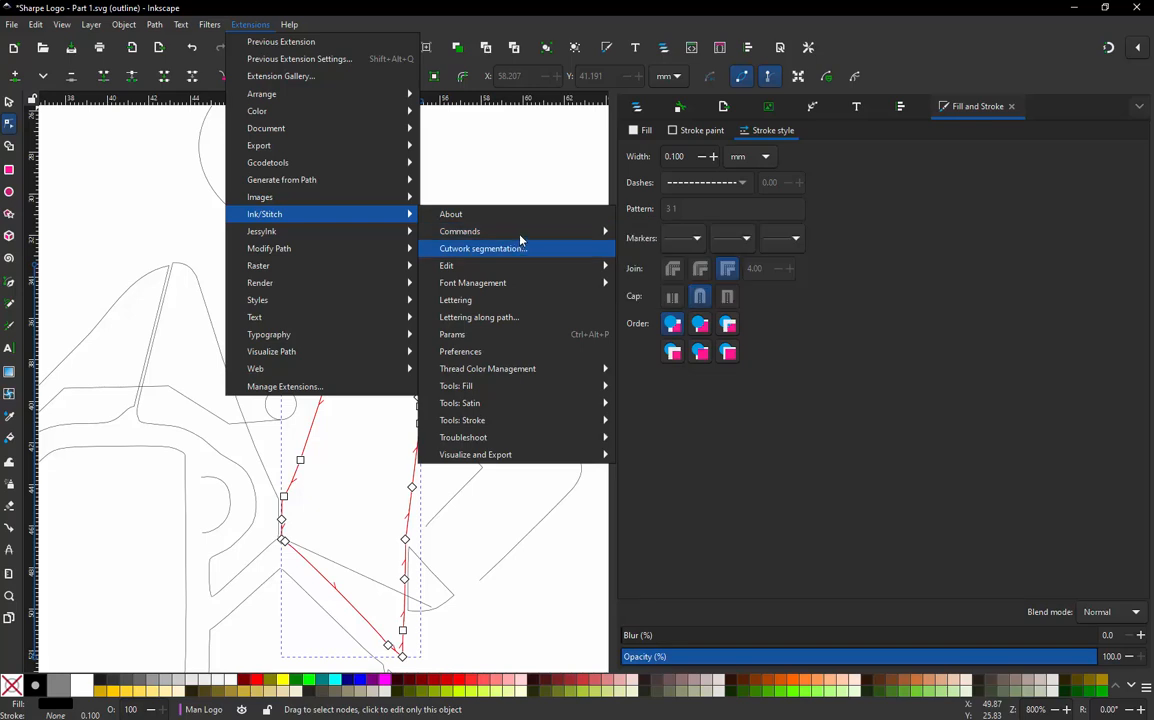
mouse_move(520, 232)
left_click(660, 265)
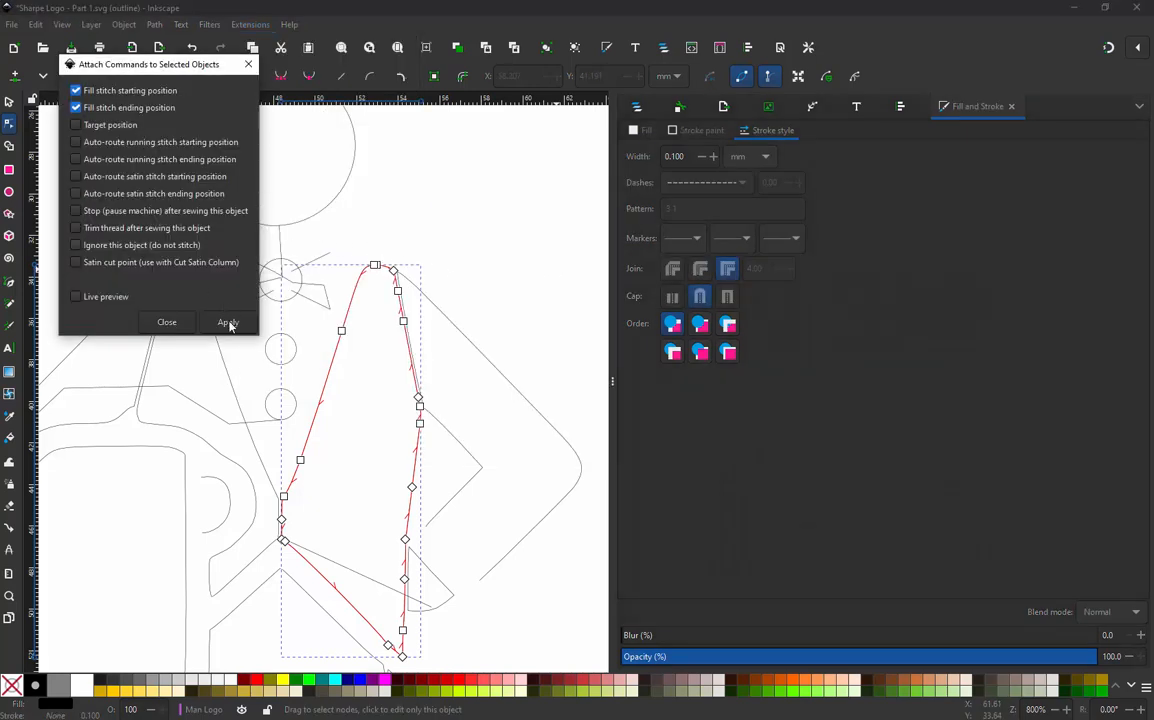
left_click(228, 322)
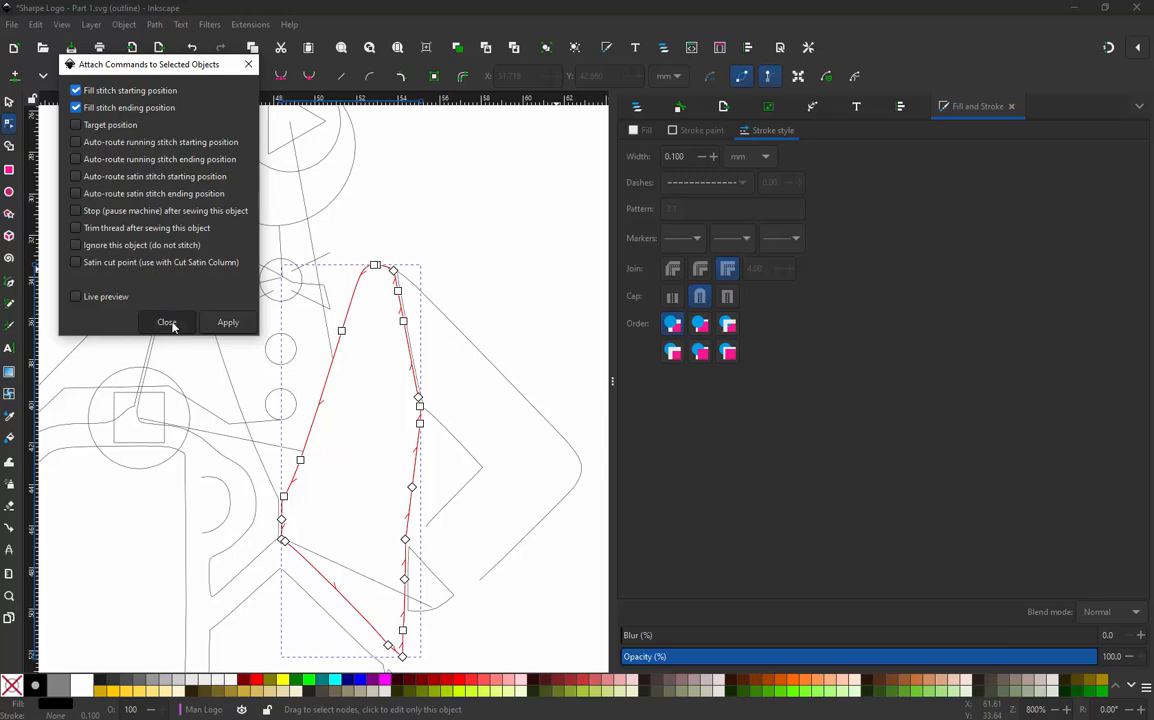
left_click(168, 323)
Switch the canvas from outline back to the normal display mode.
scroll(308, 343, "down", 2)
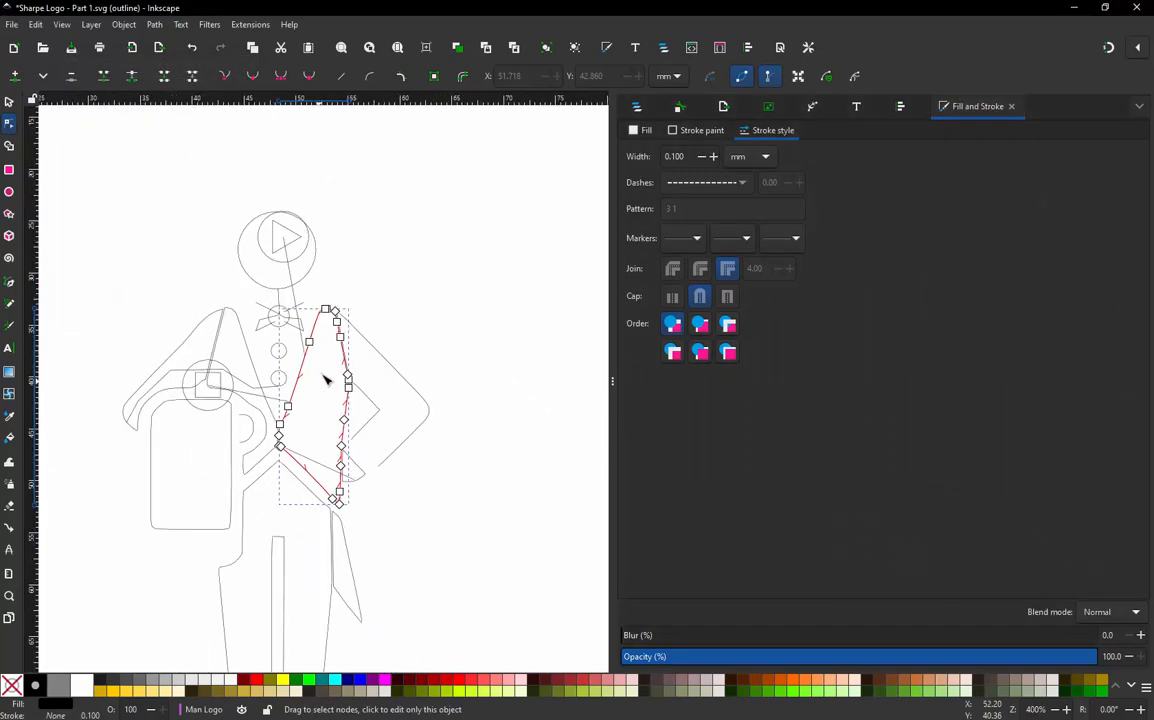
scroll(327, 378, "up", 1)
key("ctrl+KP_5")
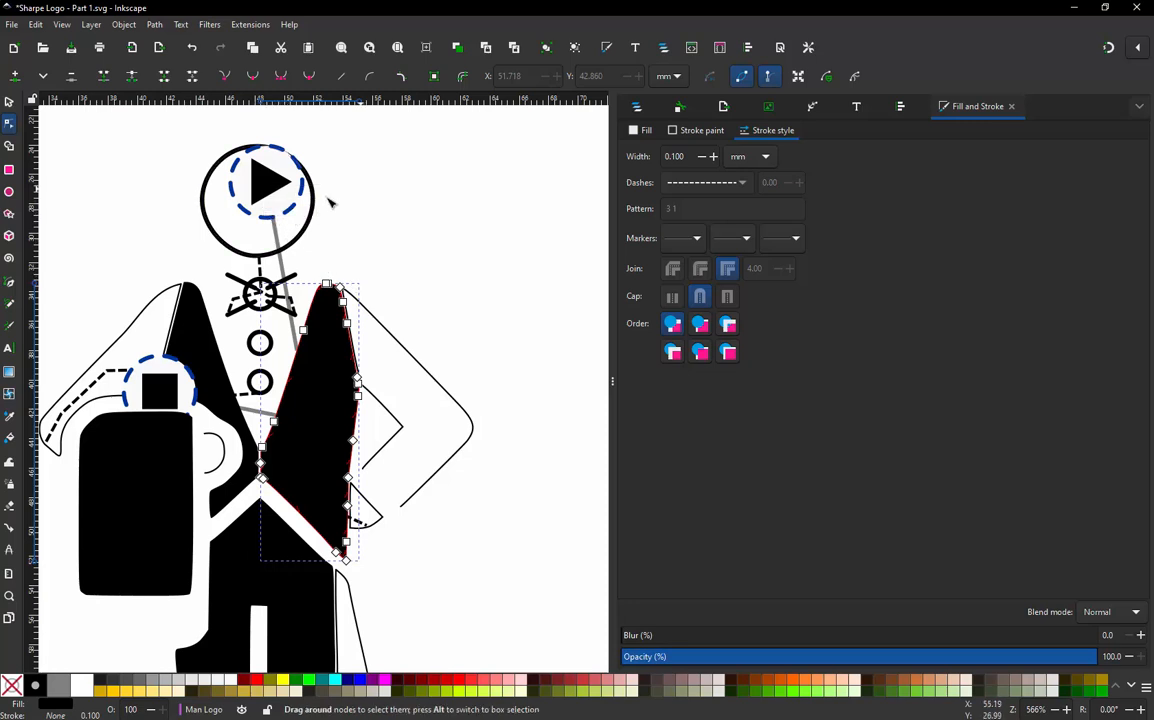
Try to move the right chest's fill stitch starting marker away from the head with the Node tool.
left_click(292, 208)
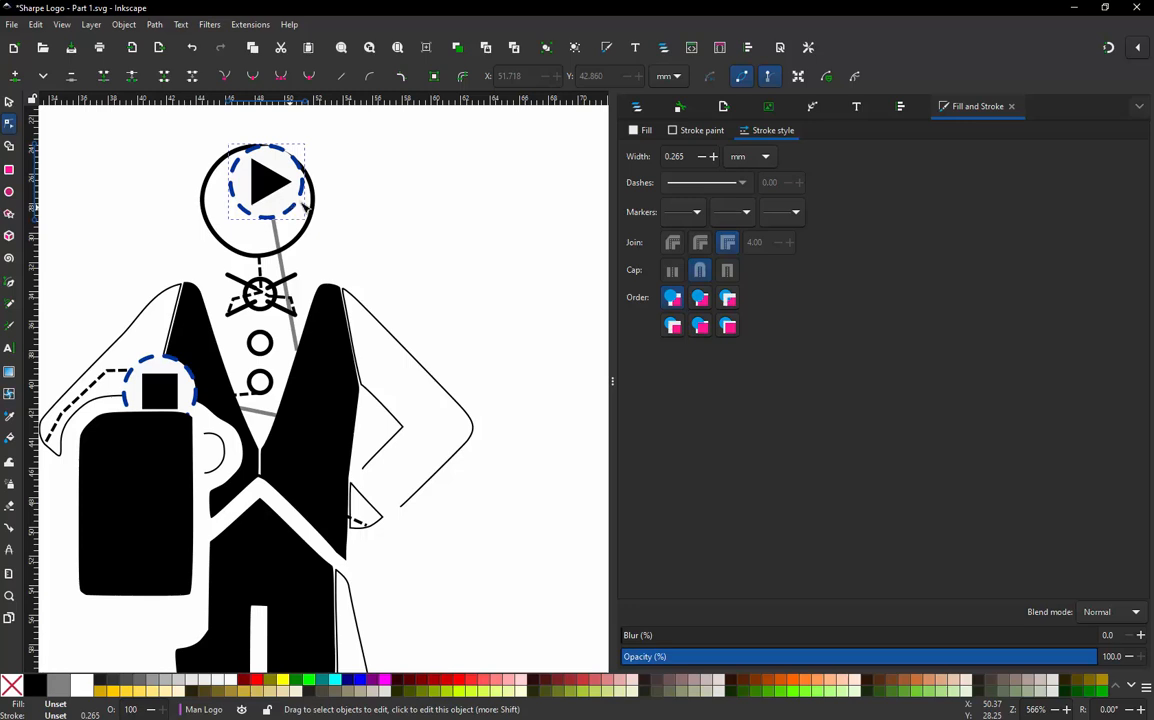
left_click_drag(291, 208, 379, 161)
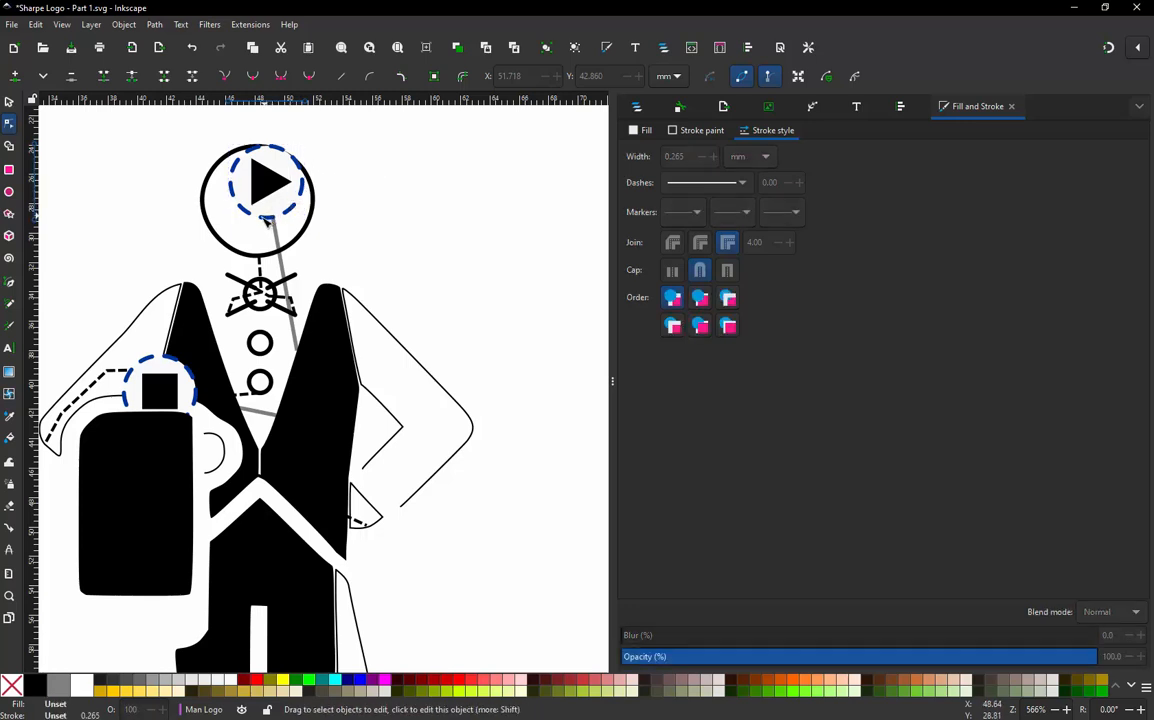
left_click_drag(264, 218, 342, 188)
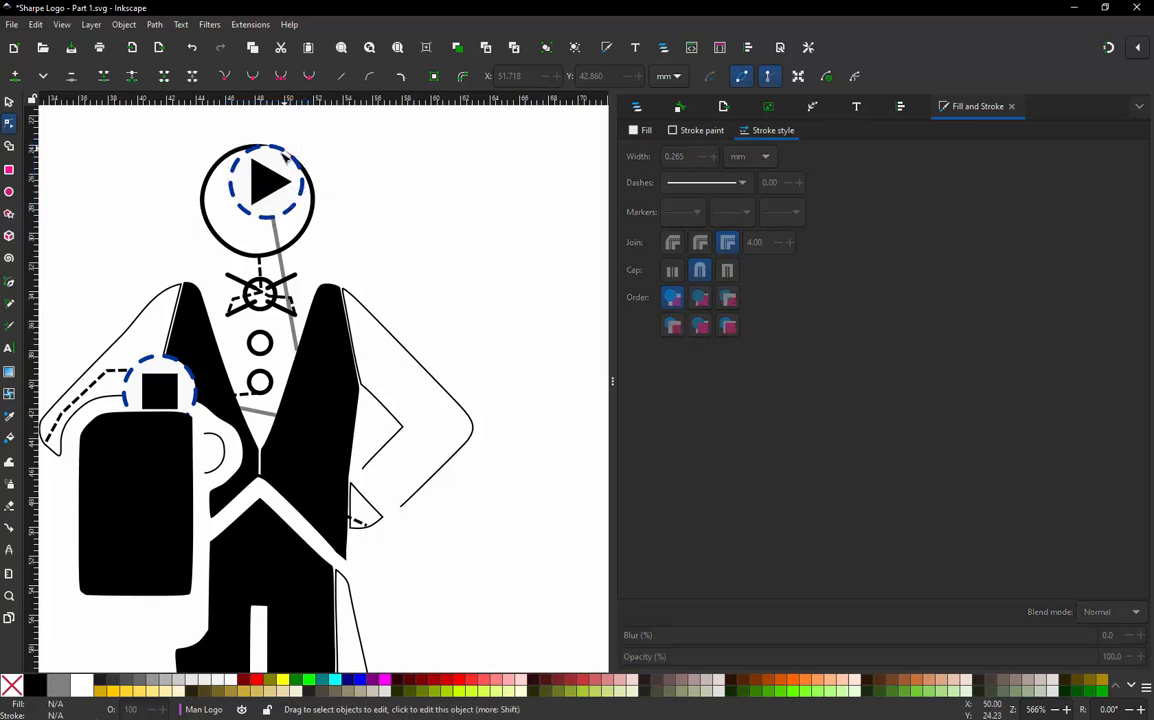
scroll(247, 140, "up", 5, "ctrl")
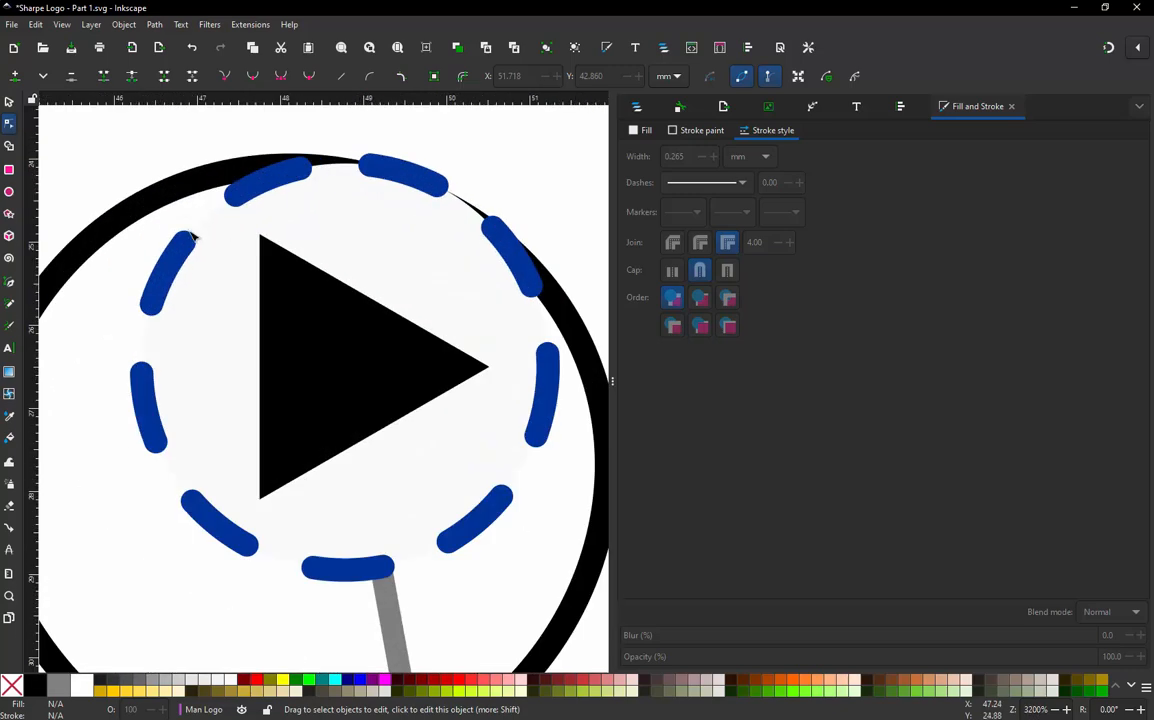
left_click(165, 288)
scroll(163, 286, "down", 3, "ctrl")
mouse_move(162, 286)
left_mouse_down()
mouse_move(350, 243)
mouse_move(295, 355)
mouse_move(356, 273)
left_mouse_up()
left_click(298, 338)
scroll(356, 273, "down", 2, "ctrl")
scroll(350, 366, "down", 3, "ctrl")
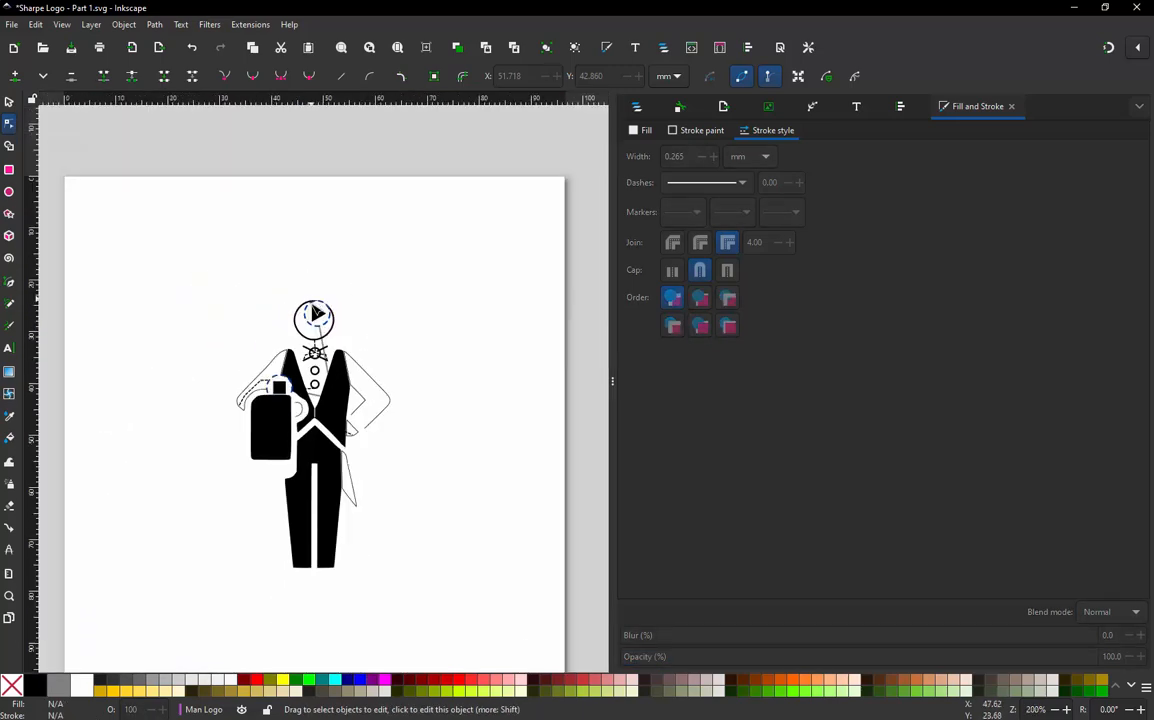
scroll(210, 370, "up", 5, "ctrl")
scroll(199, 370, "down", 4, "ctrl")
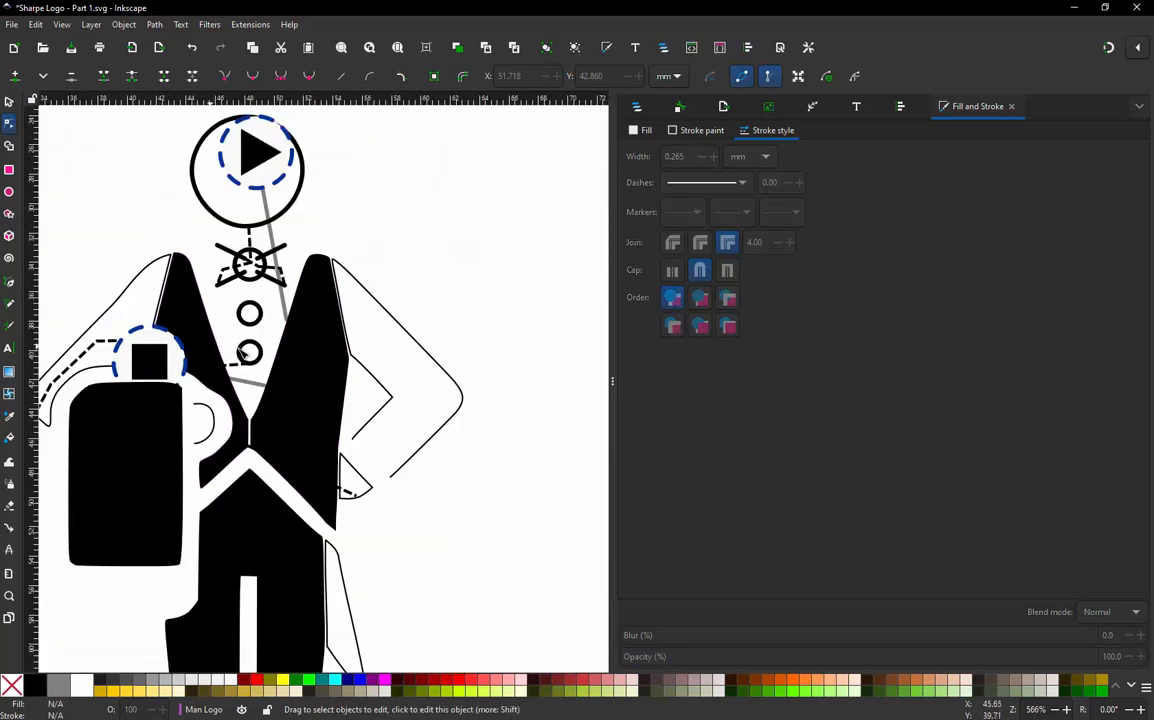
scroll(272, 393, "up", 3, "ctrl")
scroll(278, 396, "down", 3, "ctrl")
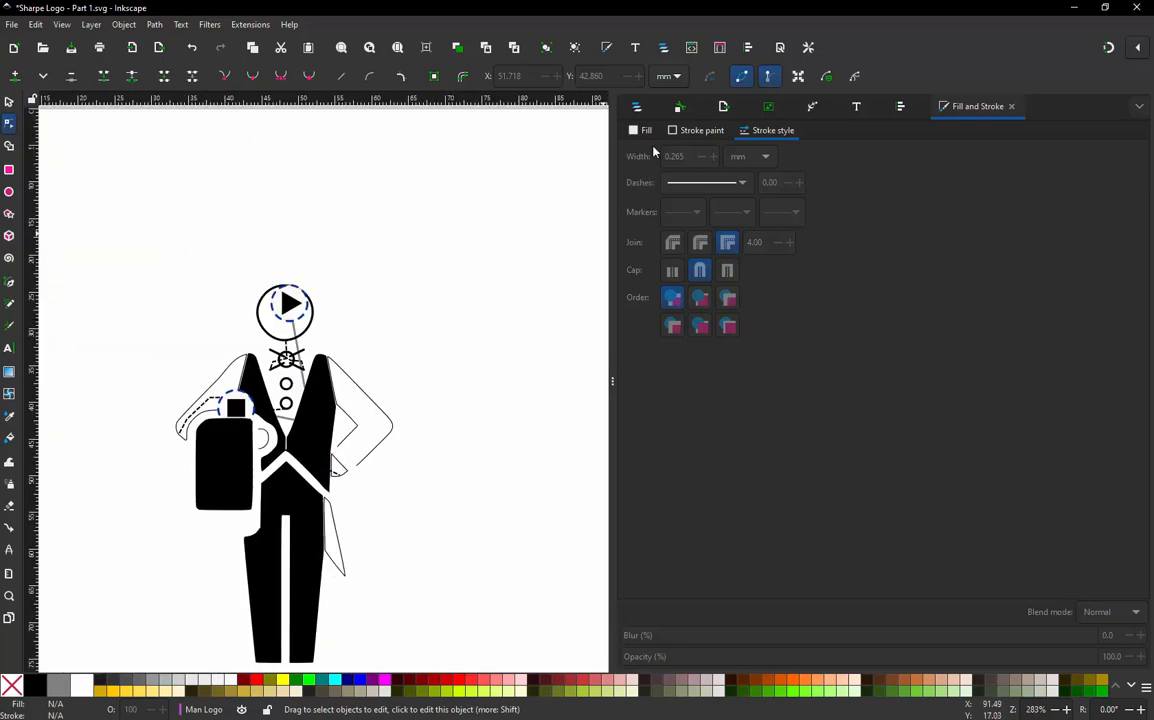
Show the objects contained in the Man Logo layer.
left_click(636, 108)
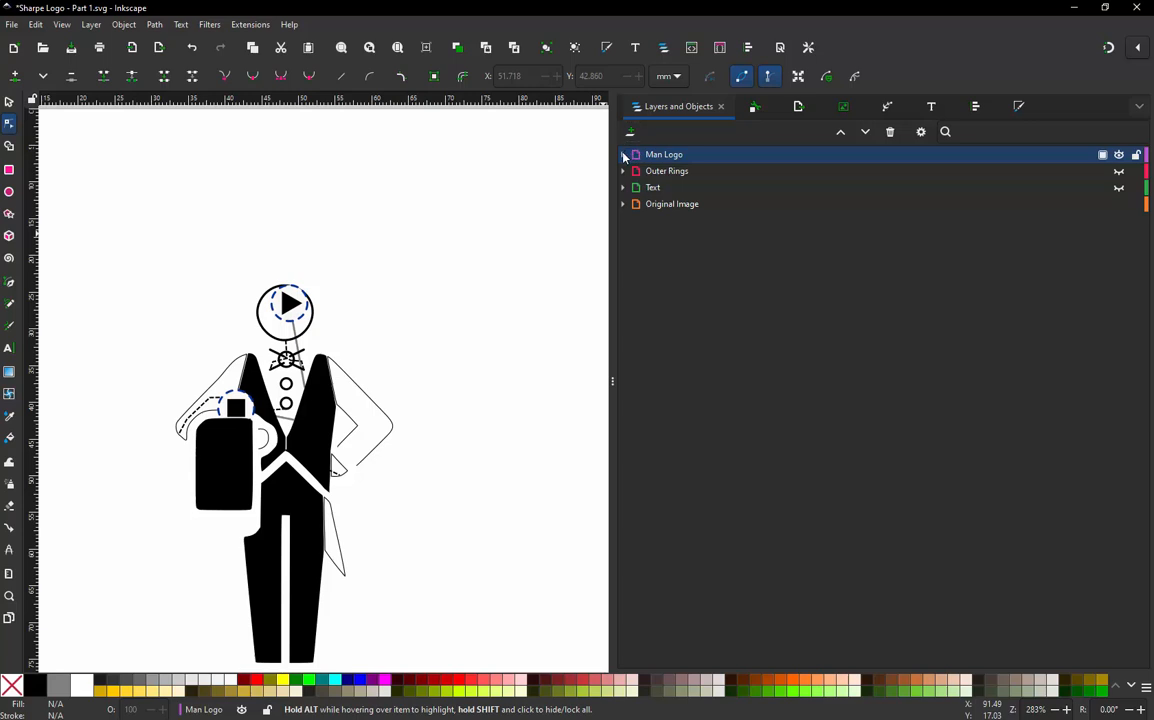
left_click(623, 156)
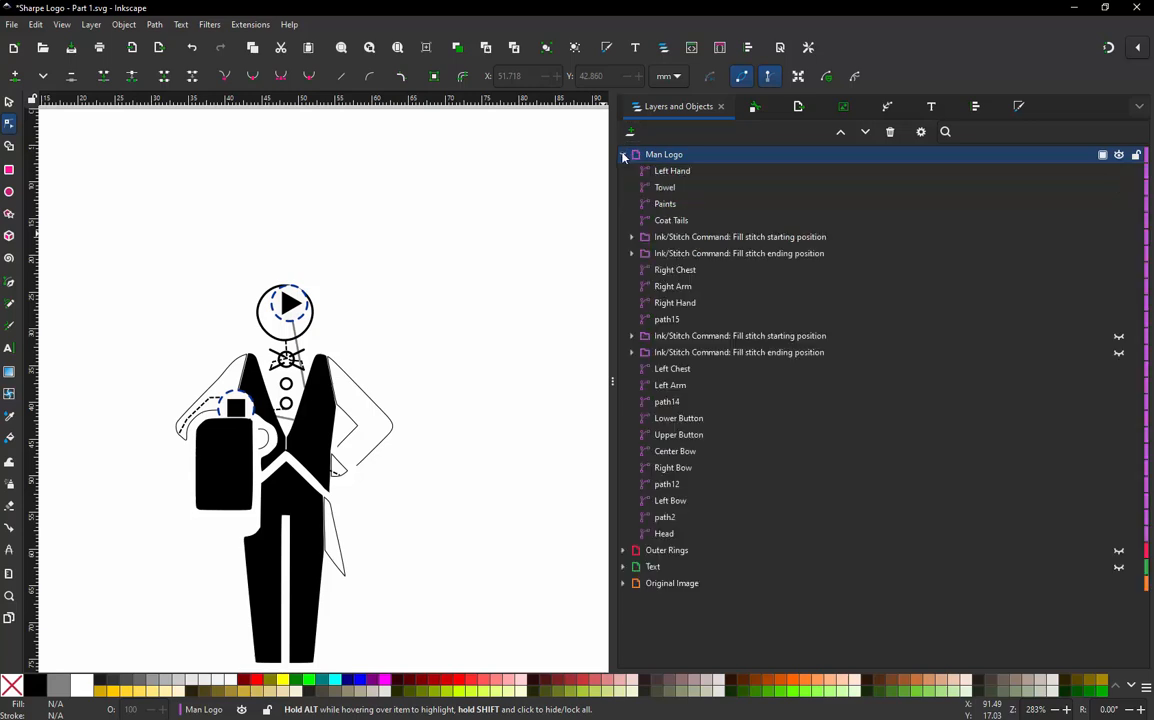
left_click(325, 396)
Select the right chest's fill stitch ending position command and try to move its marker with the Node tool.
left_click(734, 253)
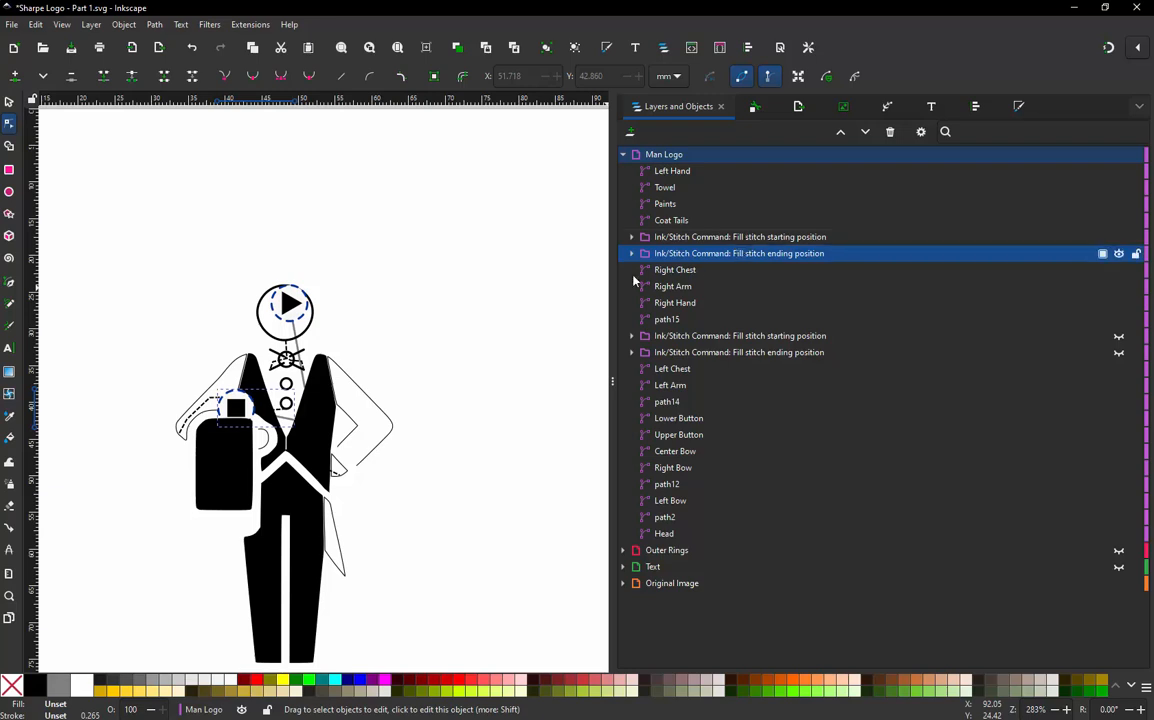
scroll(268, 418, "up", 2, "ctrl")
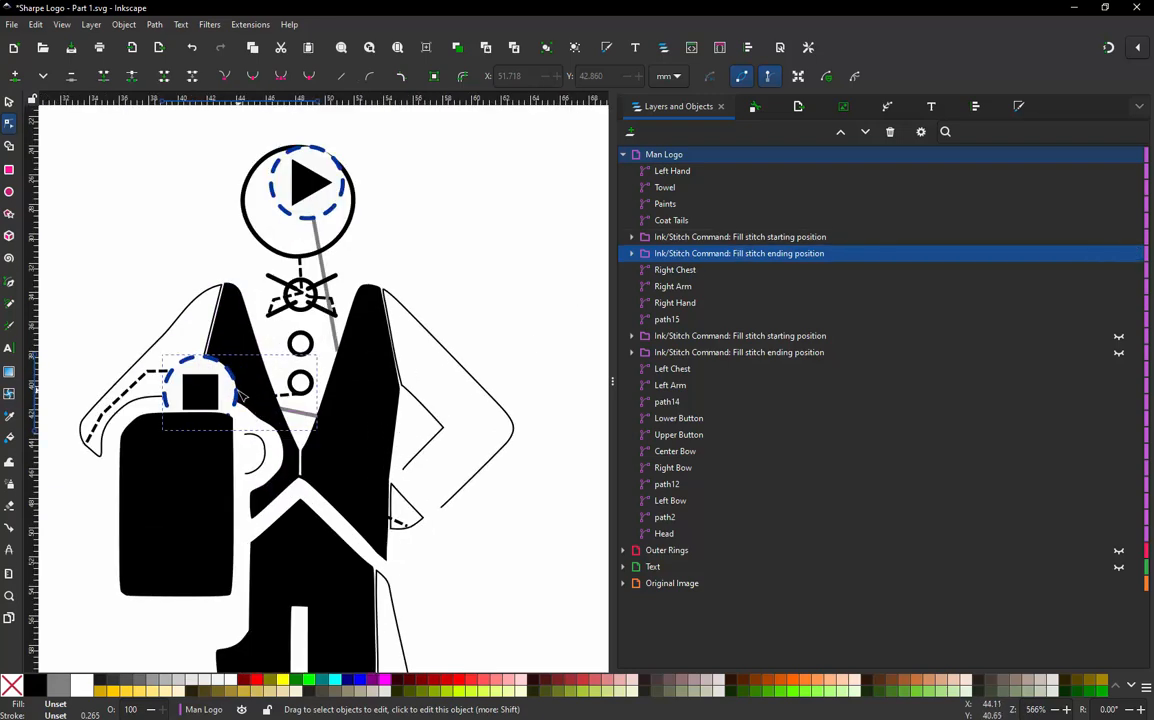
left_click_drag(238, 393, 262, 440)
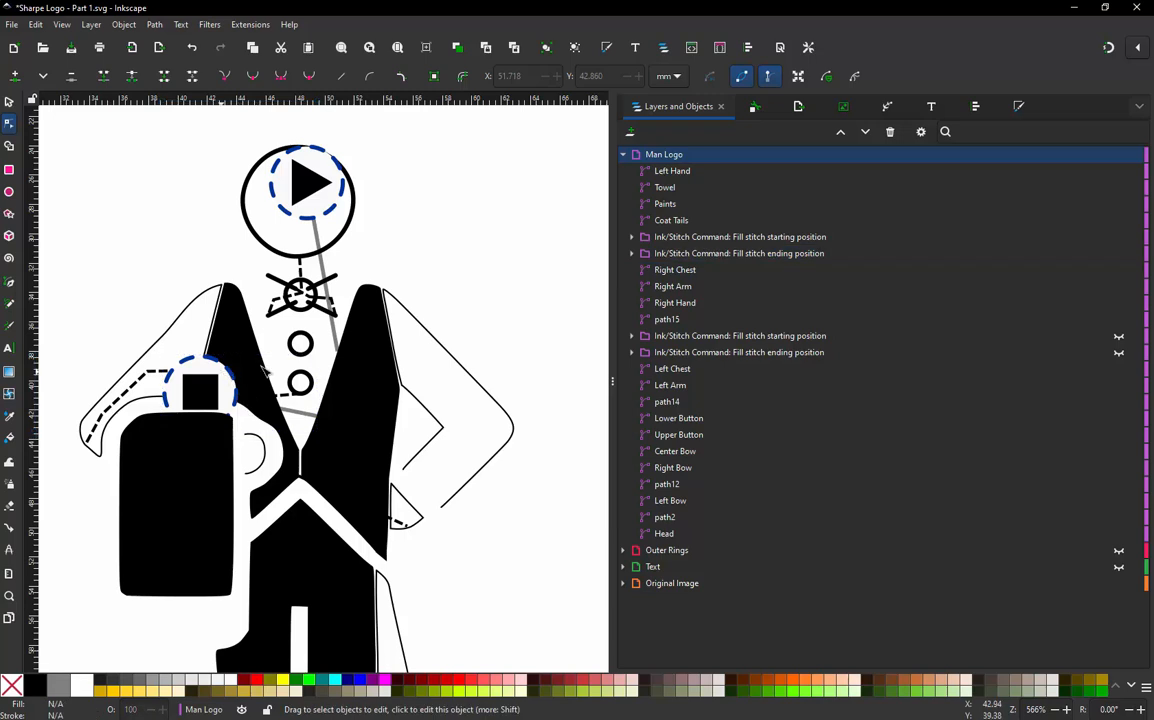
Delete the right chest's fill stitch ending position and fill stitch starting position commands from the Man Logo layer.
left_click(785, 259)
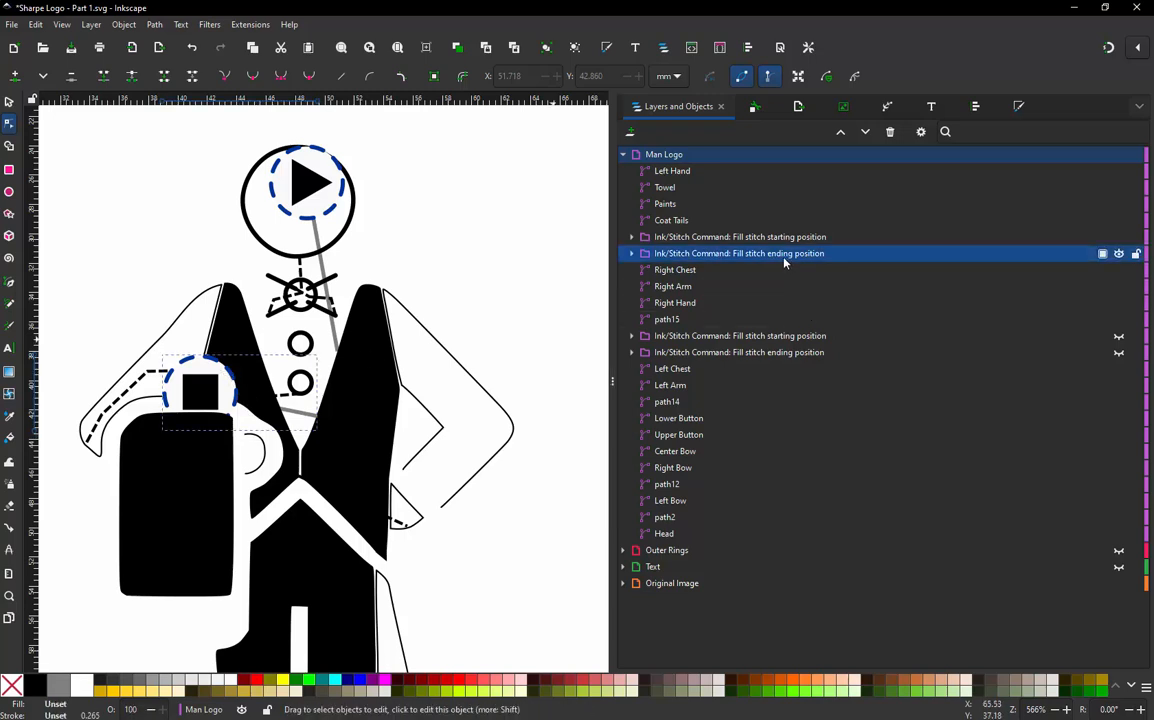
key("Delete")
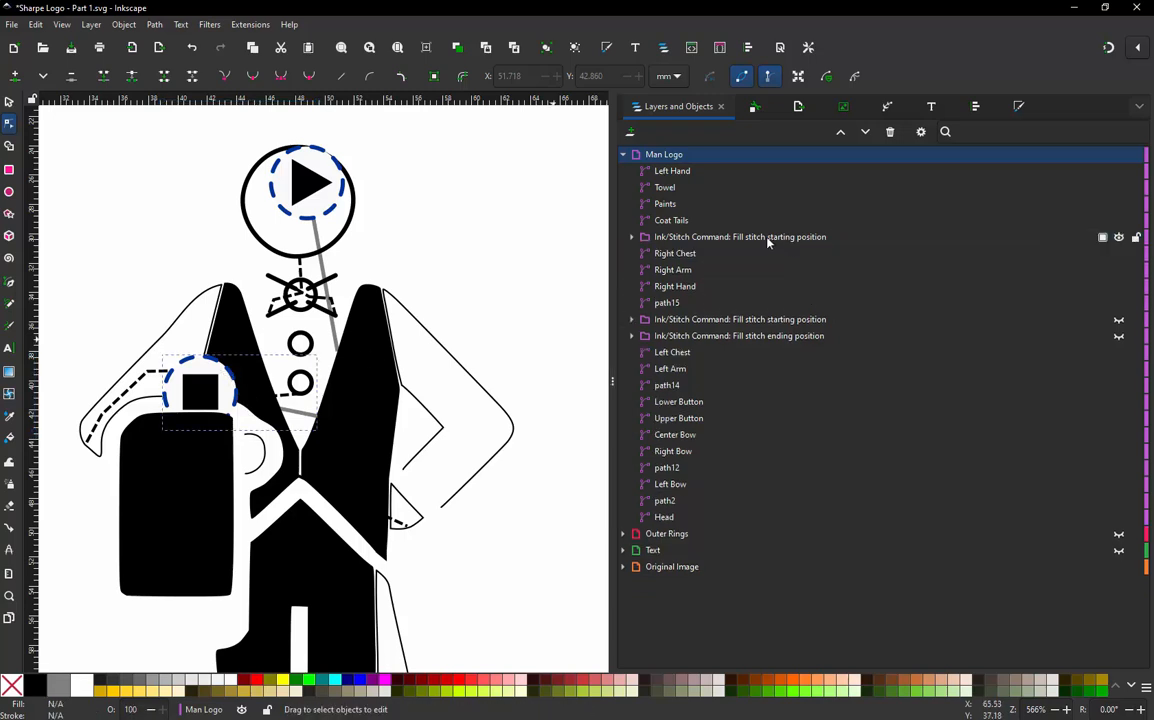
left_click(768, 240)
key("Delete")
Select the Right Chest with the Selector tool and attach Ink/Stitch fill stitch starting position and ending position commands to it.
left_click(675, 241)
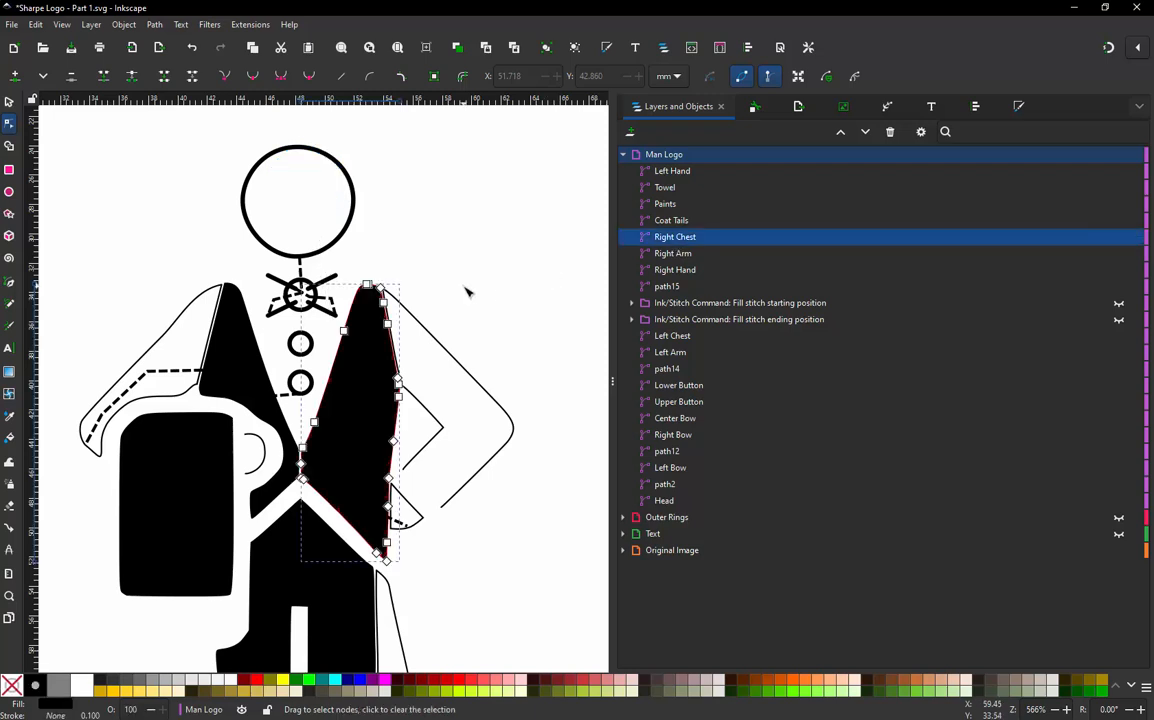
left_click(9, 102)
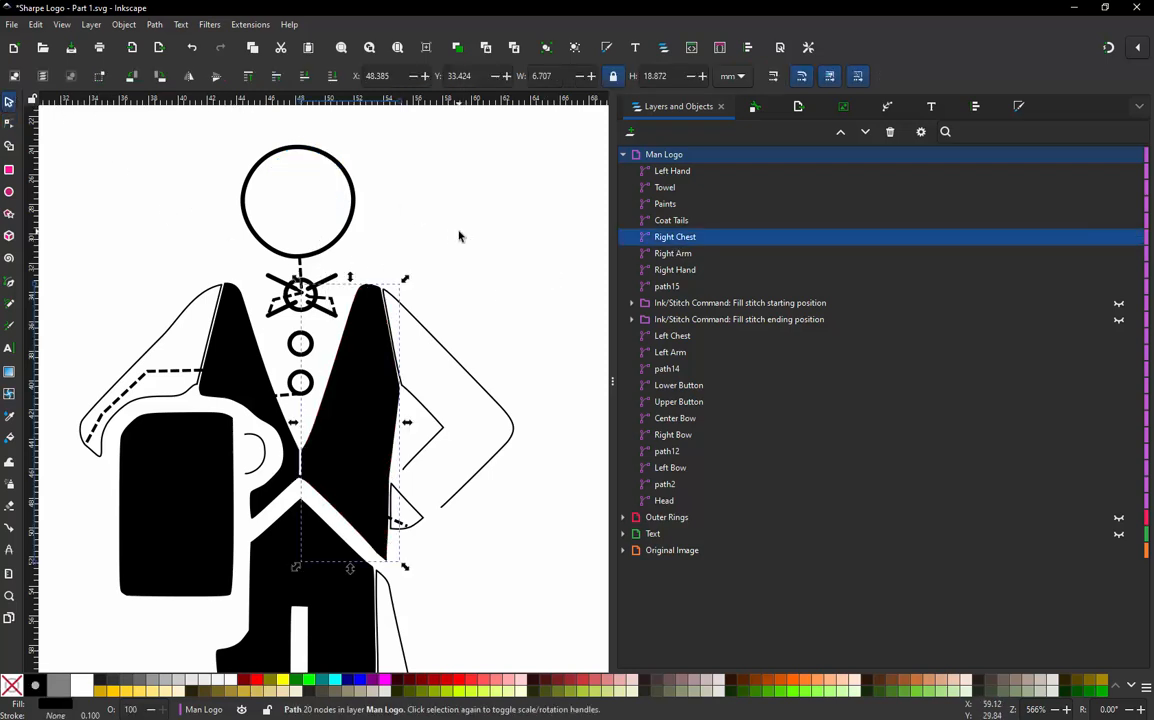
left_click(249, 24)
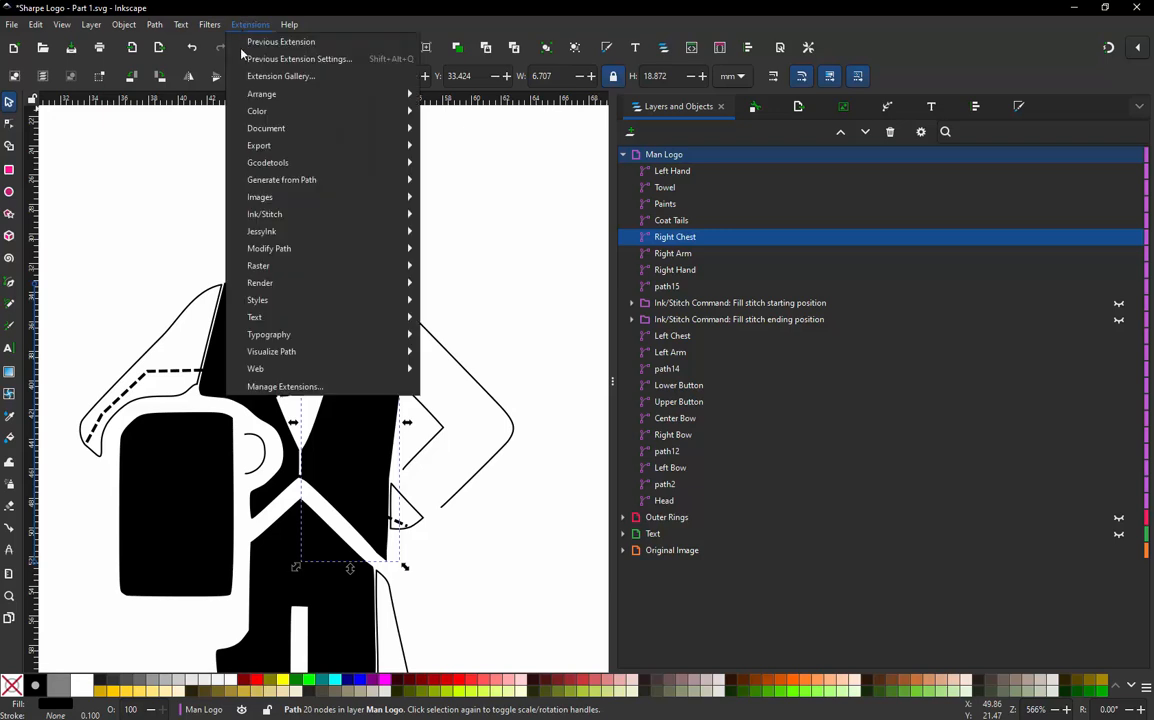
mouse_move(301, 214)
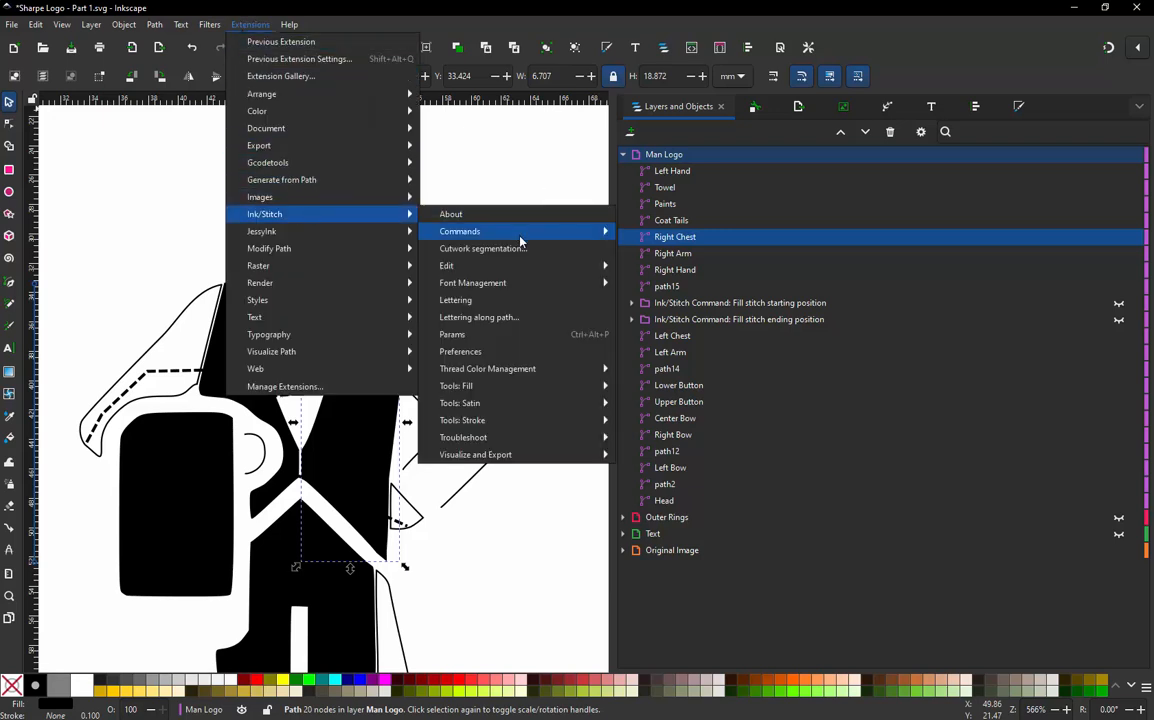
mouse_move(470, 231)
left_click(679, 266)
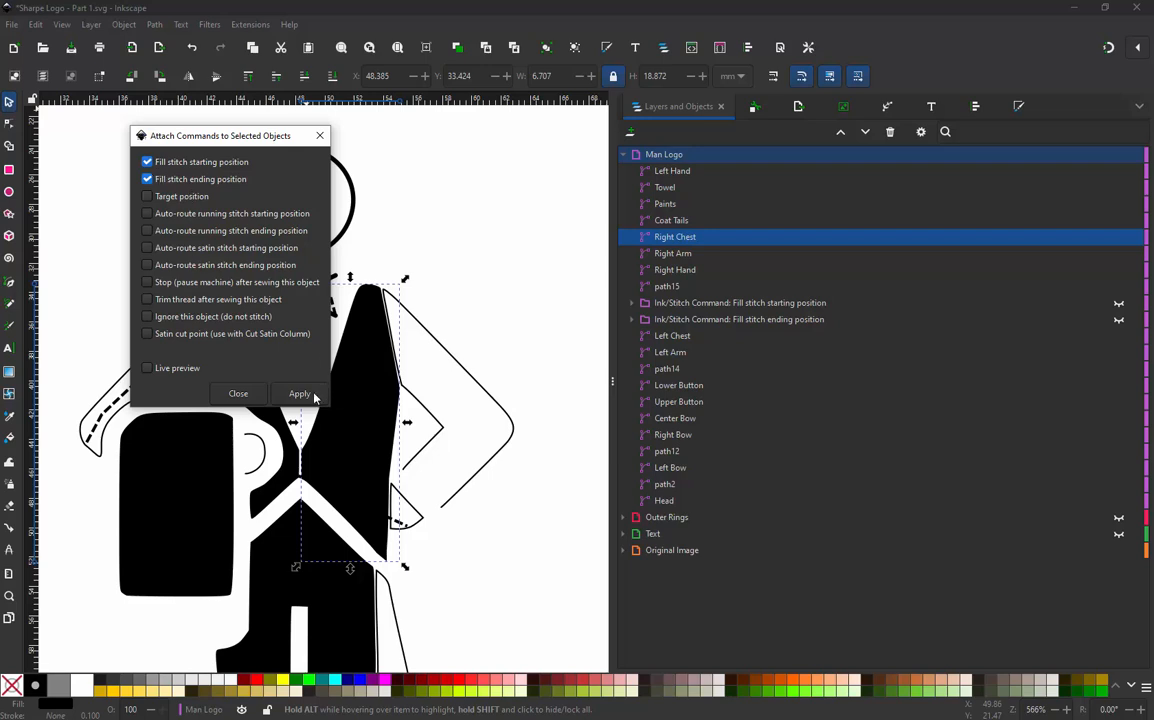
left_click(314, 397)
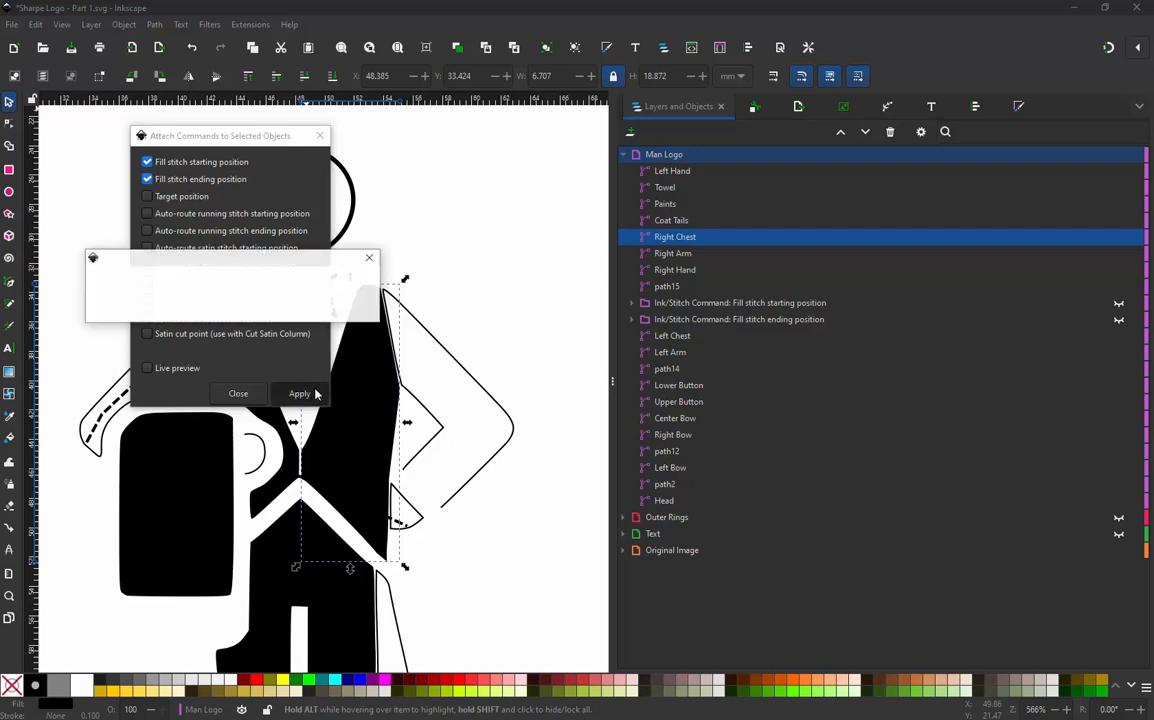
left_click(236, 394)
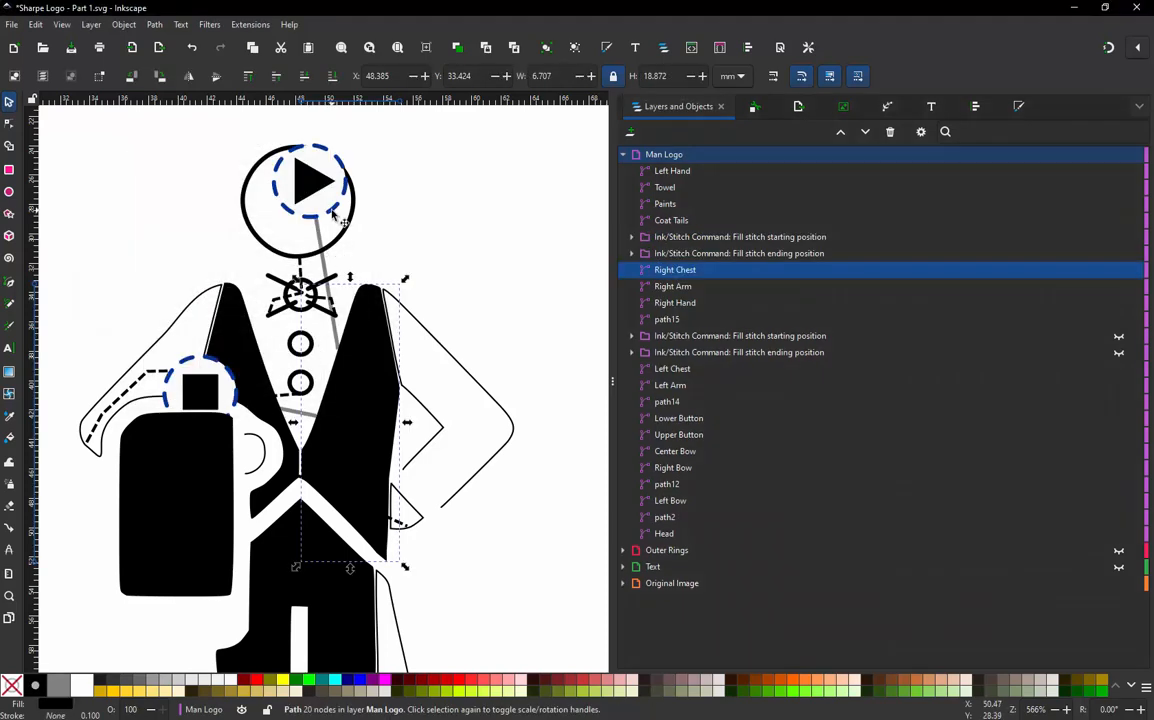
Move the right chest's starting command to about X 53.0, Y 22.7 mm and its ending command to about X 54.1, Y 50.9 mm.
mouse_move(333, 213)
left_mouse_down()
mouse_move(406, 222)
mouse_move(447, 206)
left_mouse_up()
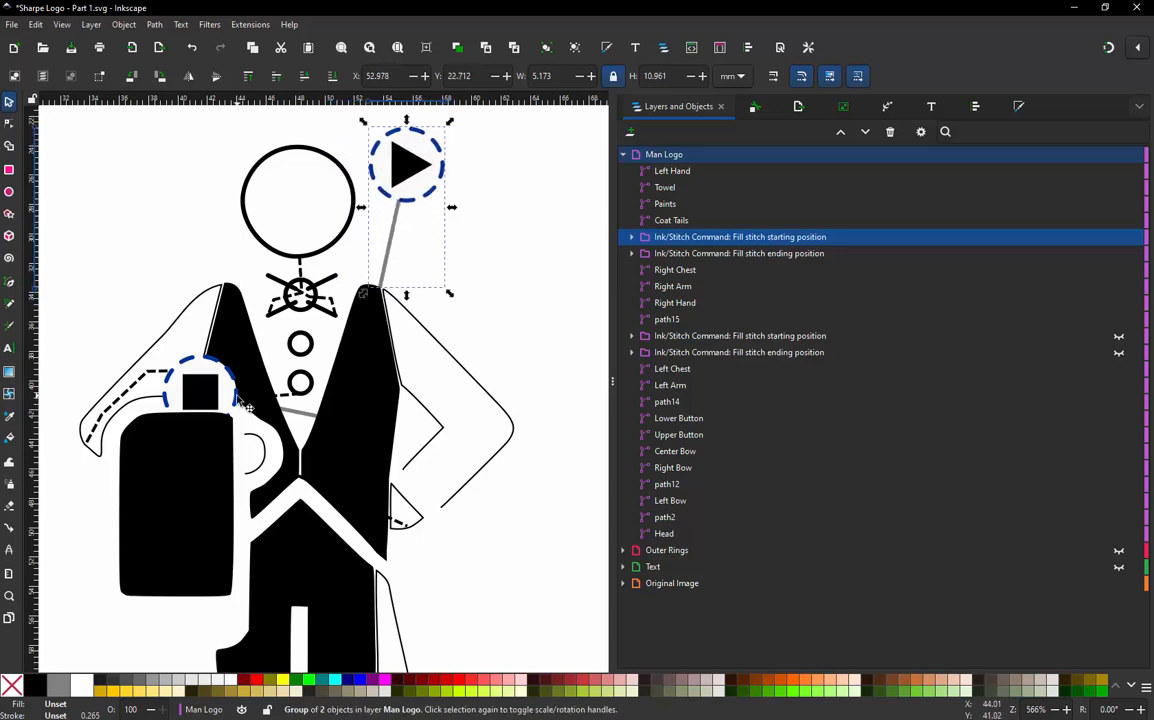
mouse_move(240, 398)
left_mouse_down()
mouse_move(315, 512)
mouse_move(462, 642)
mouse_move(468, 674)
mouse_move(471, 644)
mouse_move(456, 627)
left_mouse_up()
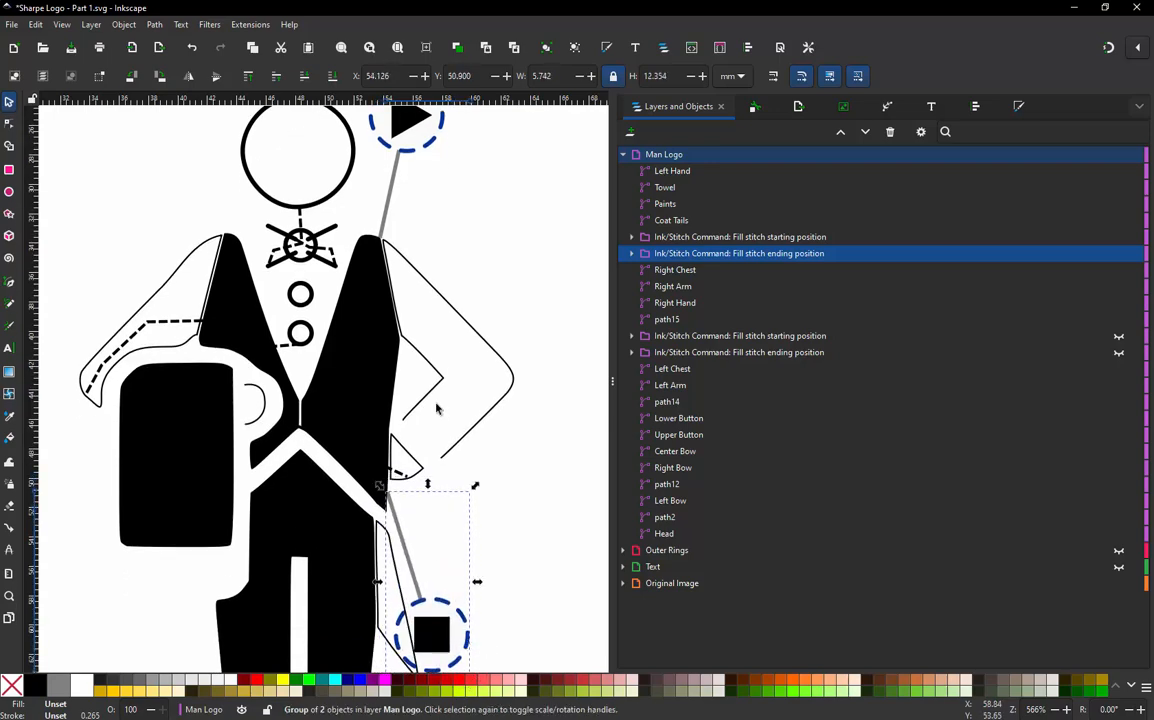
scroll(432, 365, "down", 2)
scroll(440, 525, "up", 4)
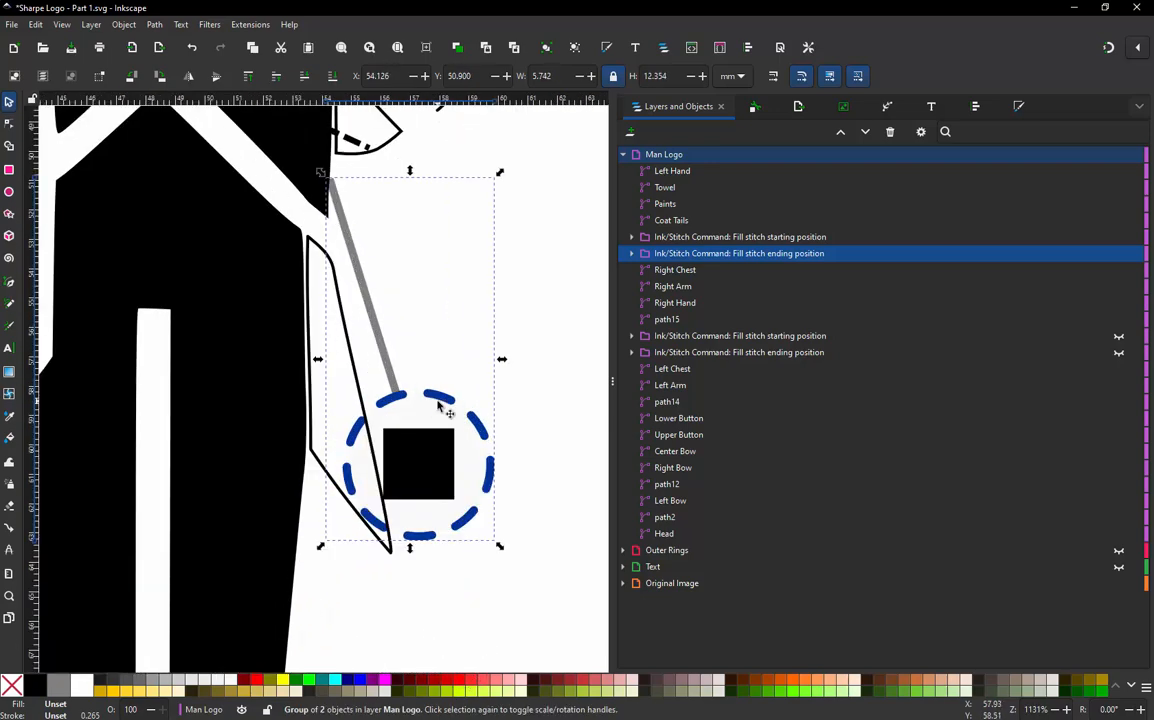
Move the right chest's ending command to about X 54.1, Y 52.1 mm and hide its starting and ending commands.
left_click_drag(440, 395, 441, 514)
scroll(471, 412, "down", 4)
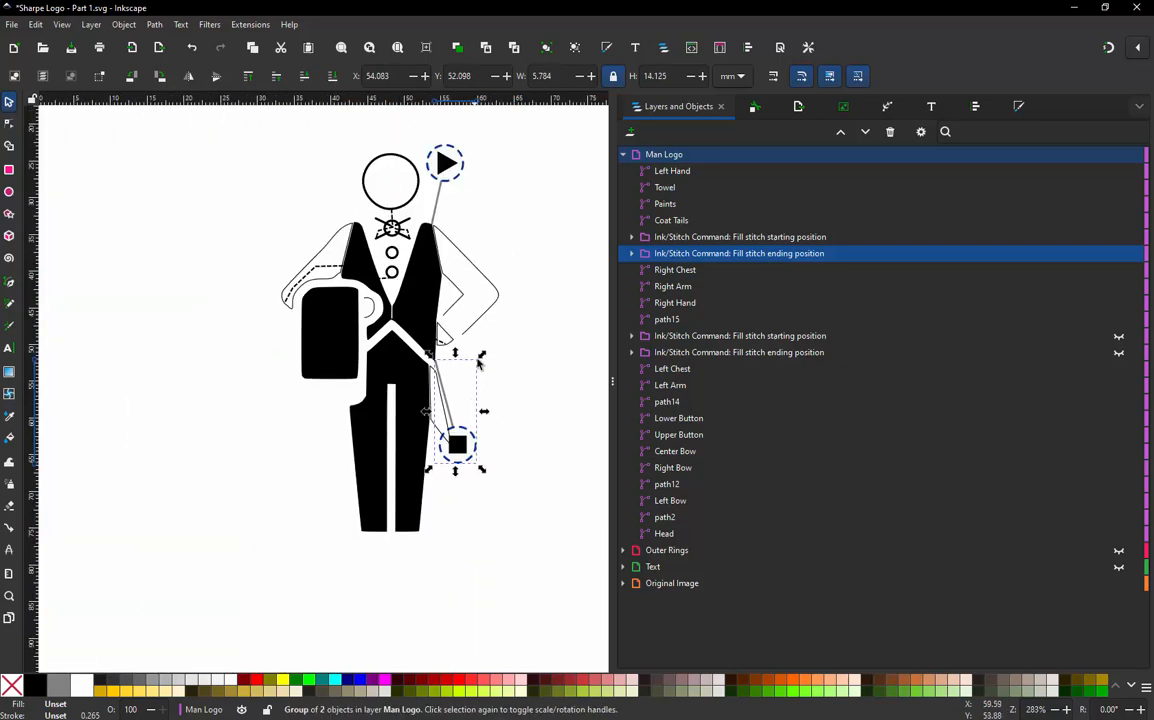
scroll(522, 215, "up", 1)
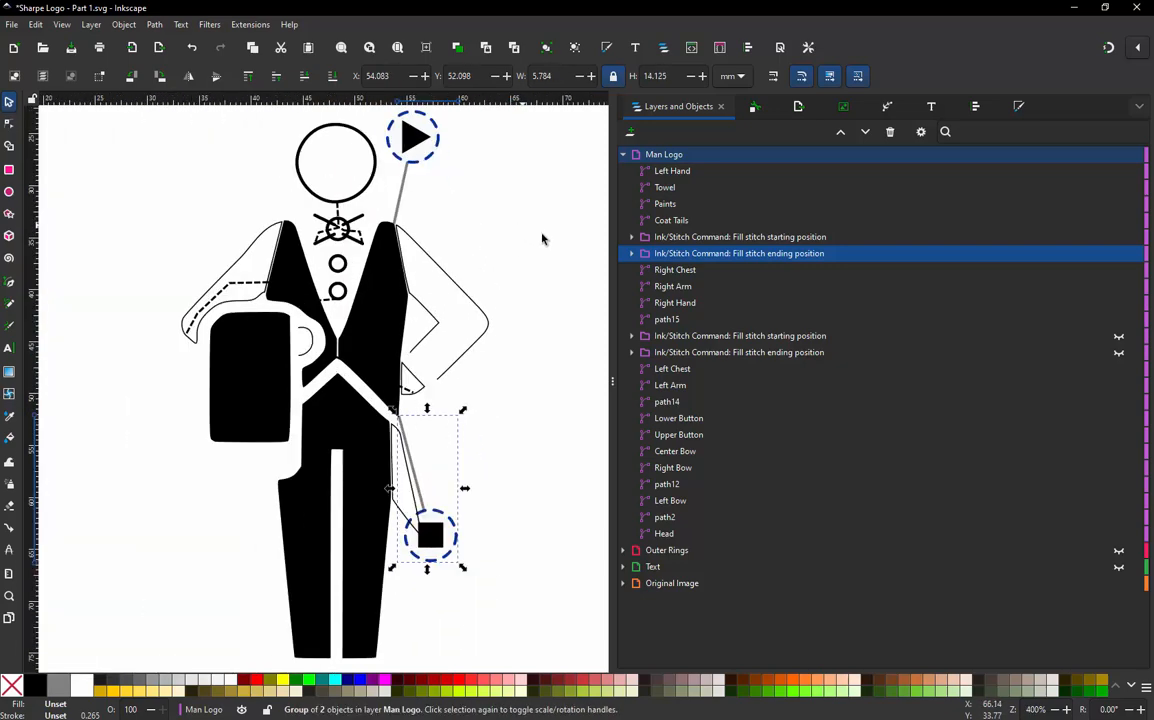
left_click(1119, 238)
left_click(1119, 254)
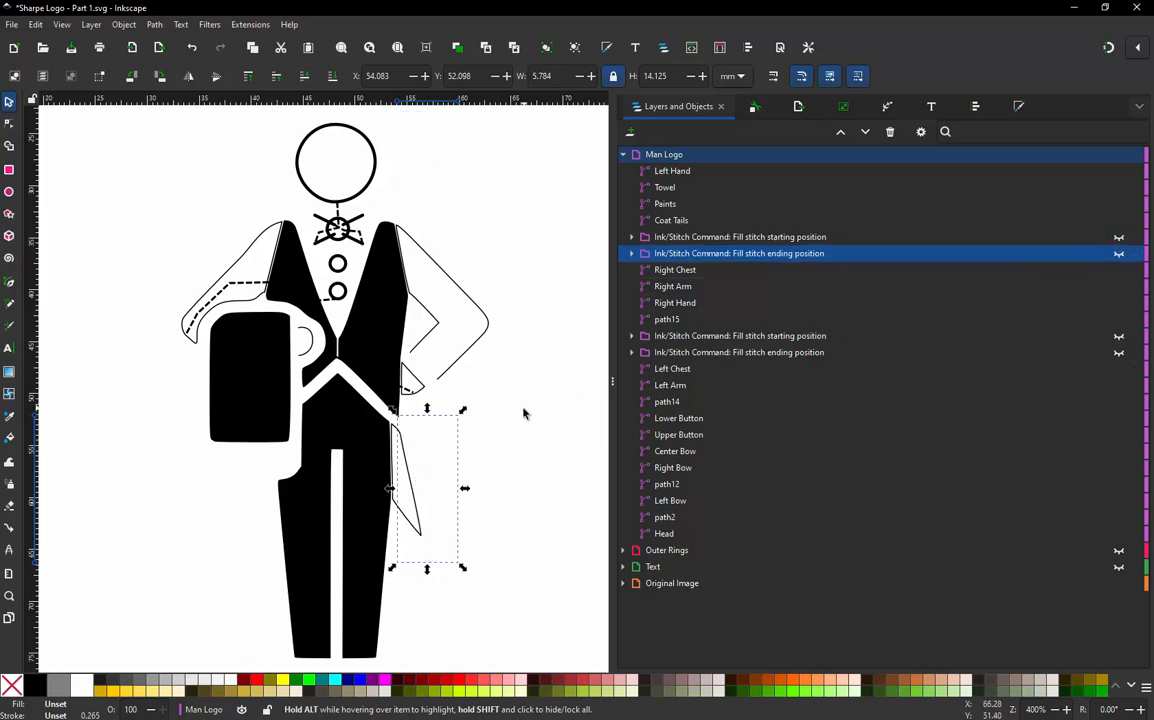
left_click(523, 412)
left_click(408, 463)
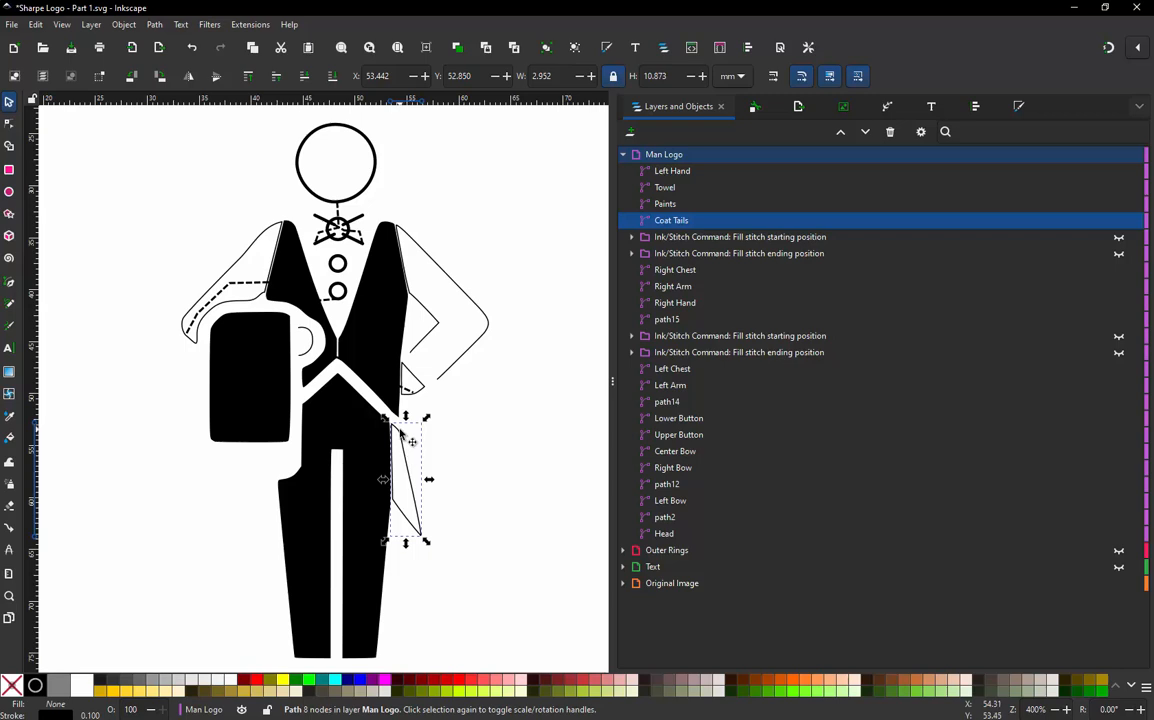
key("shift")
key("alt+shift+q")
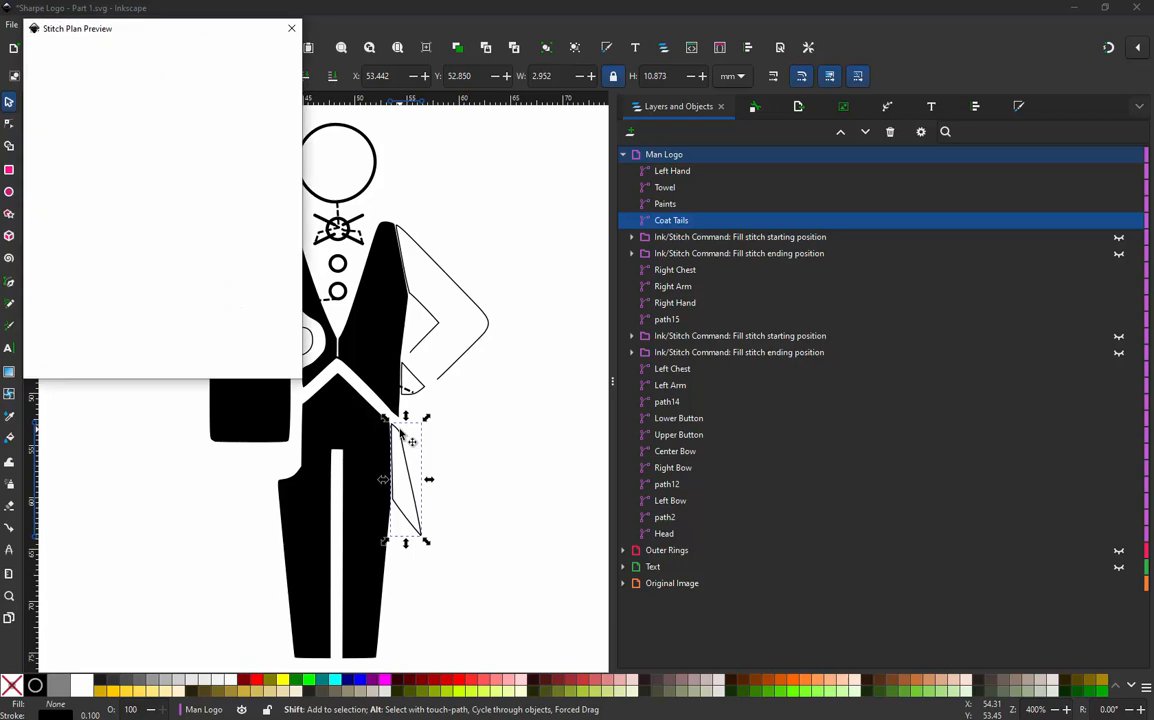
left_click(291, 29)
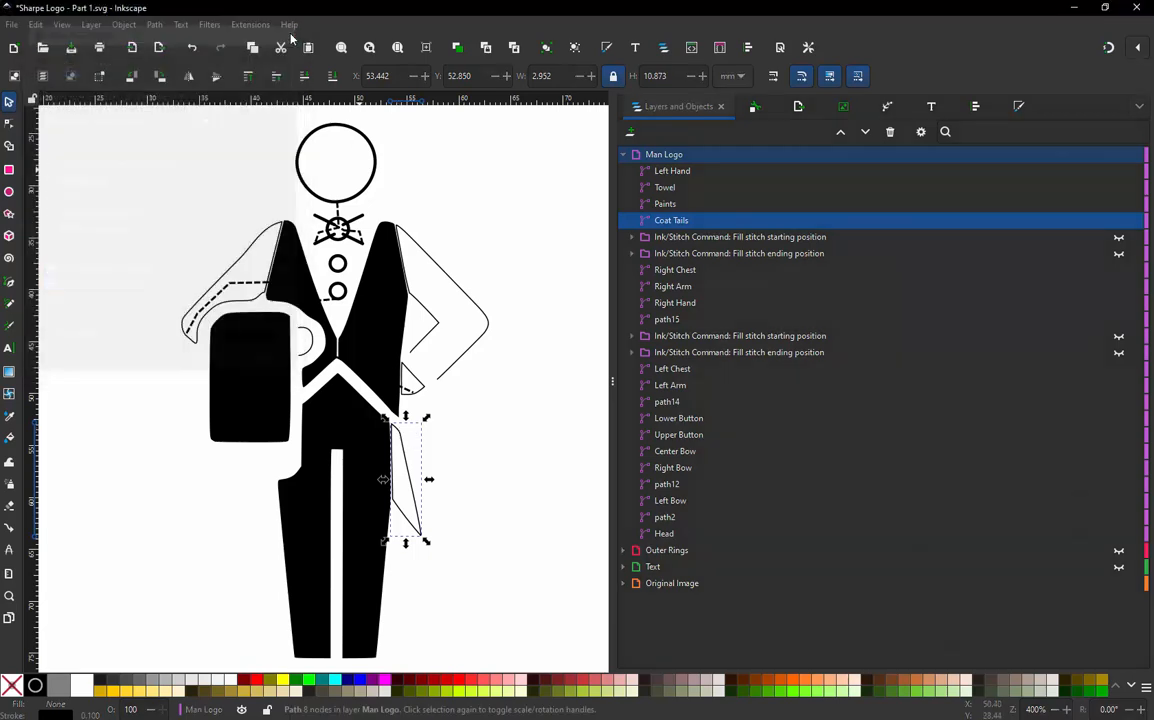
left_click(500, 262)
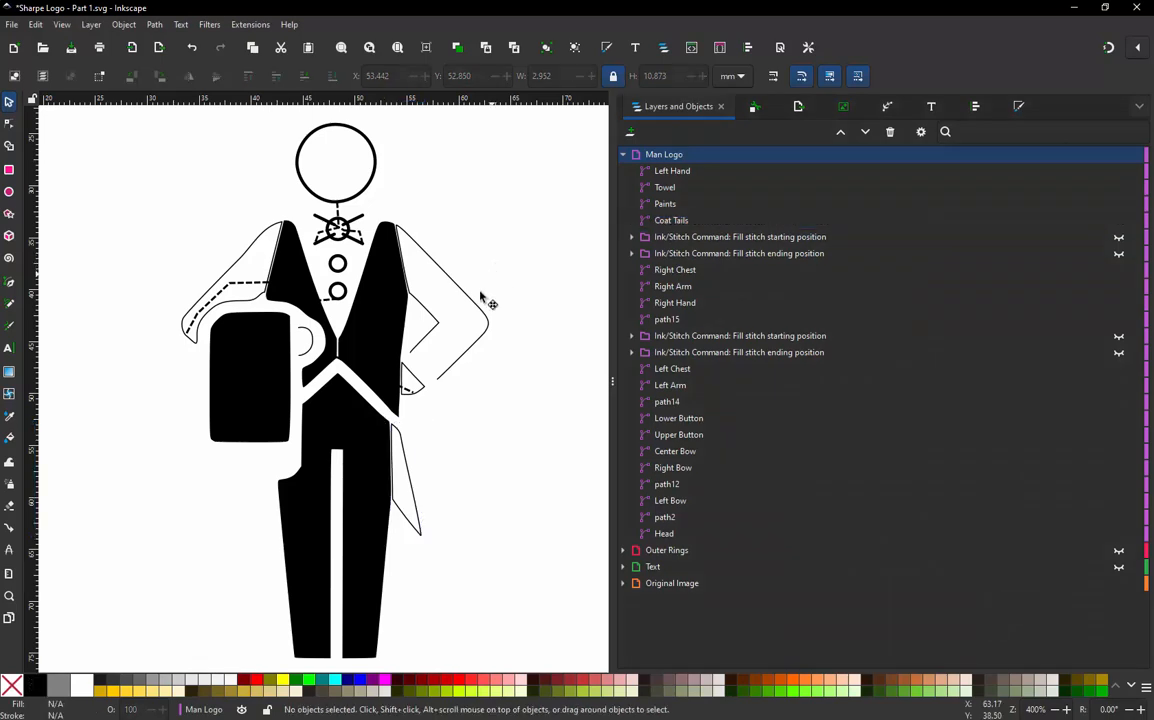
Simulate the Coat Tails satin column's stitching direction in the Ink/Stitch embroidery parameters.
left_click(407, 465)
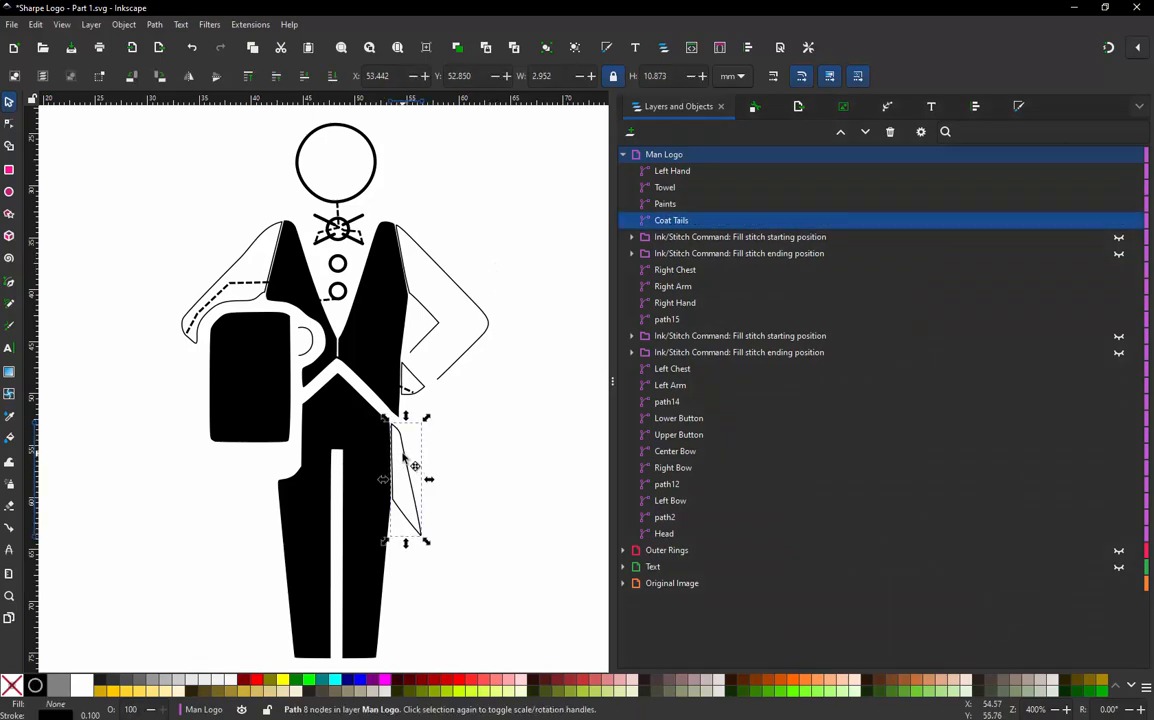
key("ctrl+alt+p")
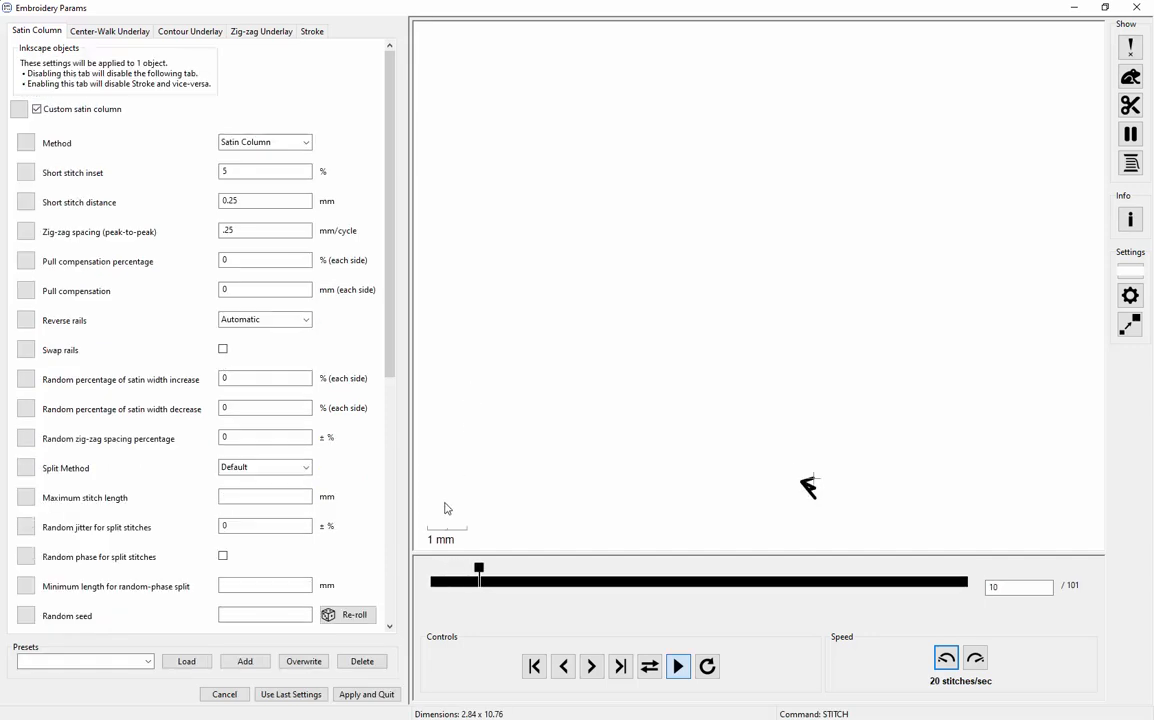
left_click(367, 694)
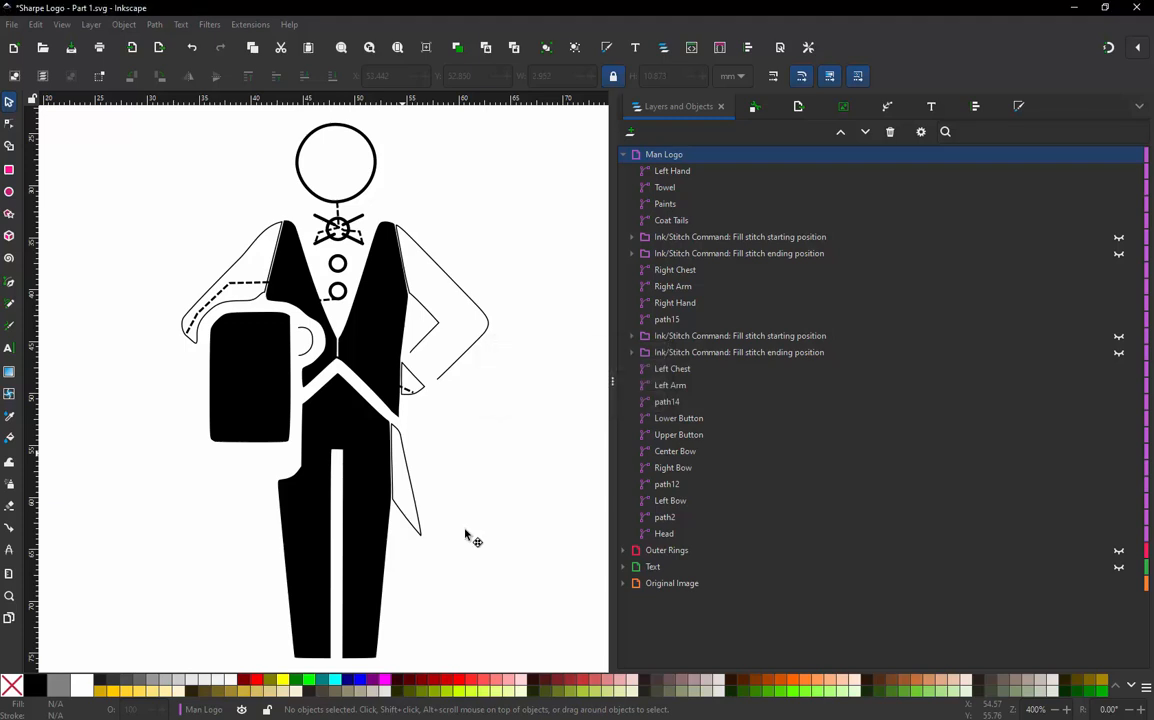
Convert the jump between the Right Chest and the Coat Tails into a running stroke with Jump Stitch to Stroke.
left_click(422, 448)
left_click(401, 410)
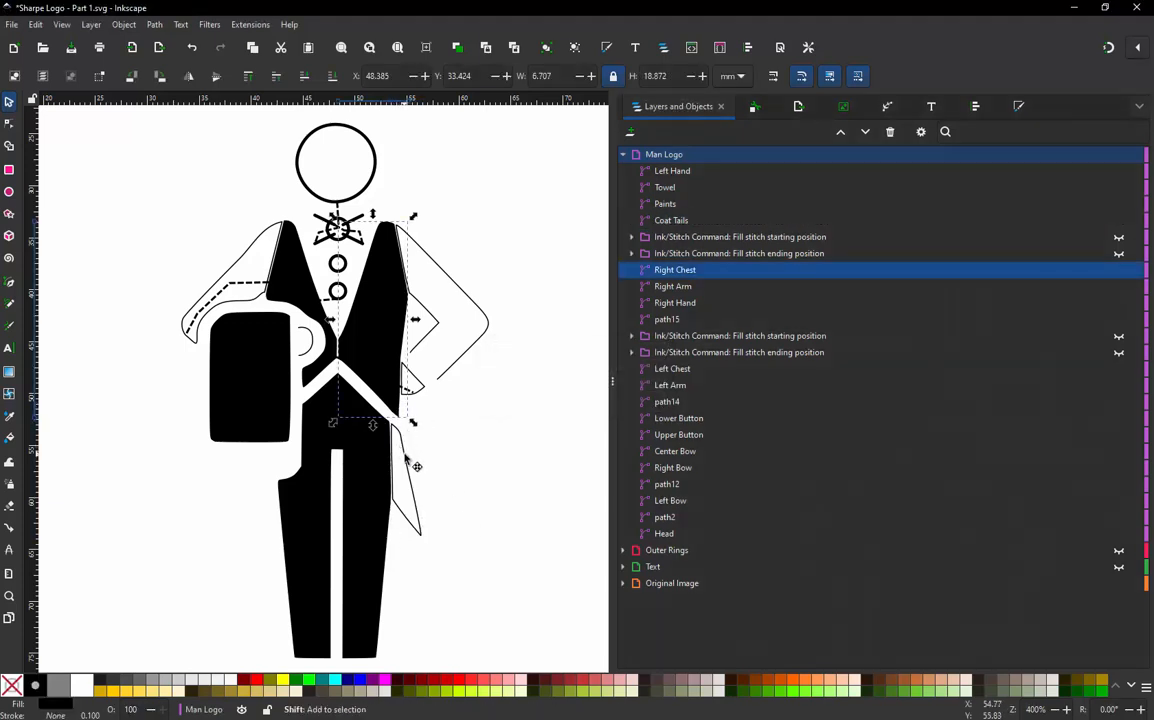
left_click(407, 459, "shift")
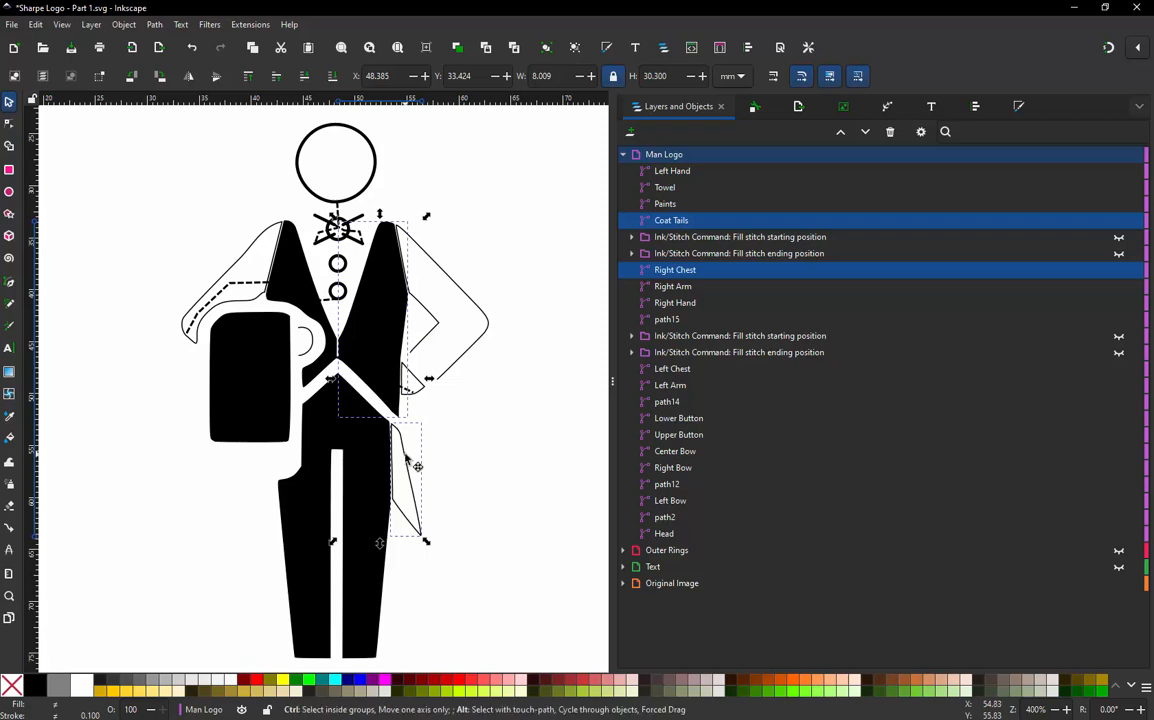
key("ctrl+alt+j")
left_click(370, 389)
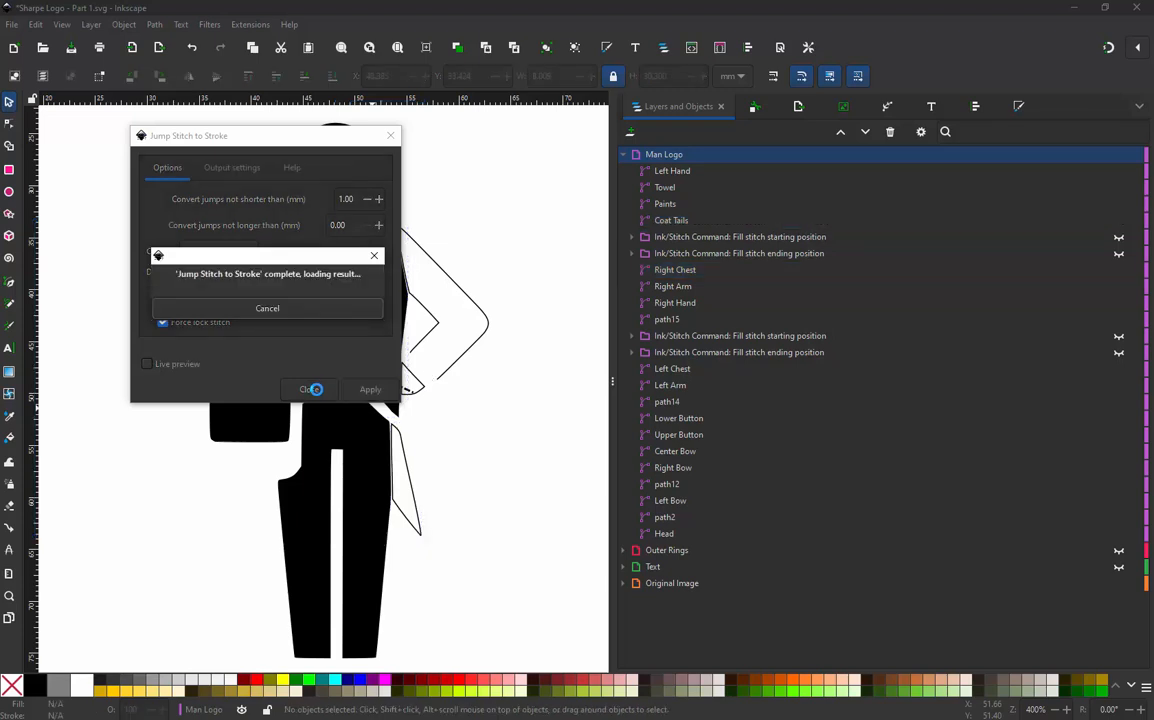
left_click(316, 391)
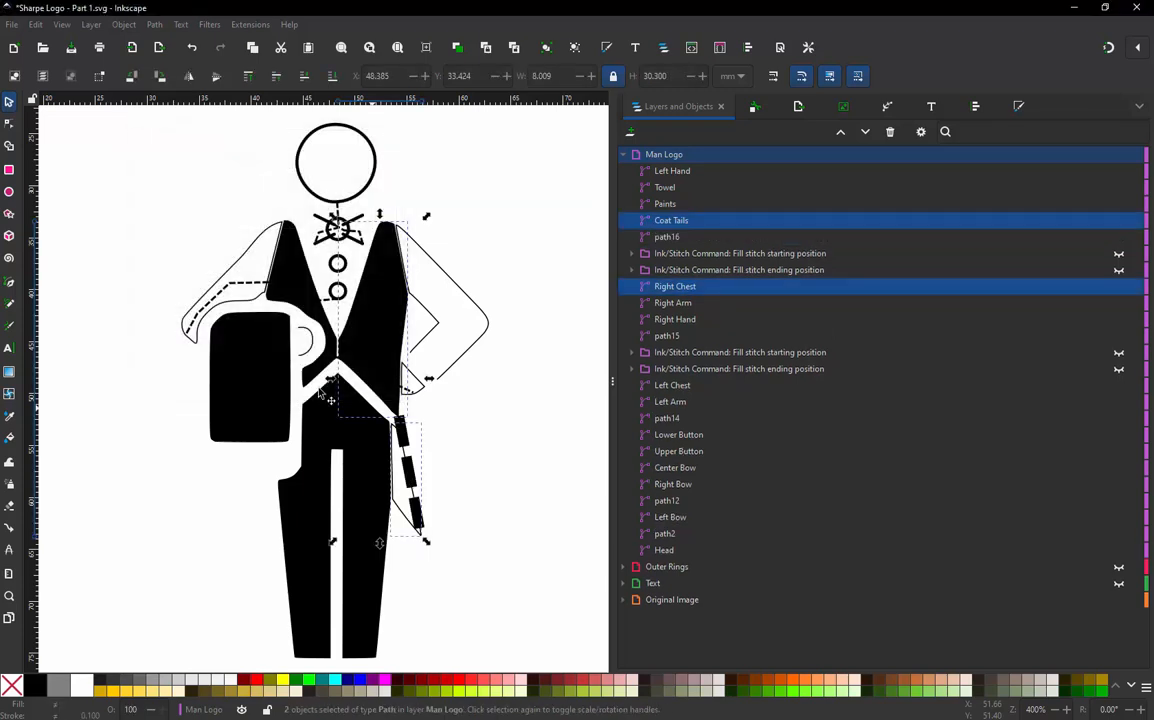
Set the stroke width of both the Coat Tails and the dashed connecting stroke to 0.200 mm.
left_click(425, 483)
left_click(425, 483)
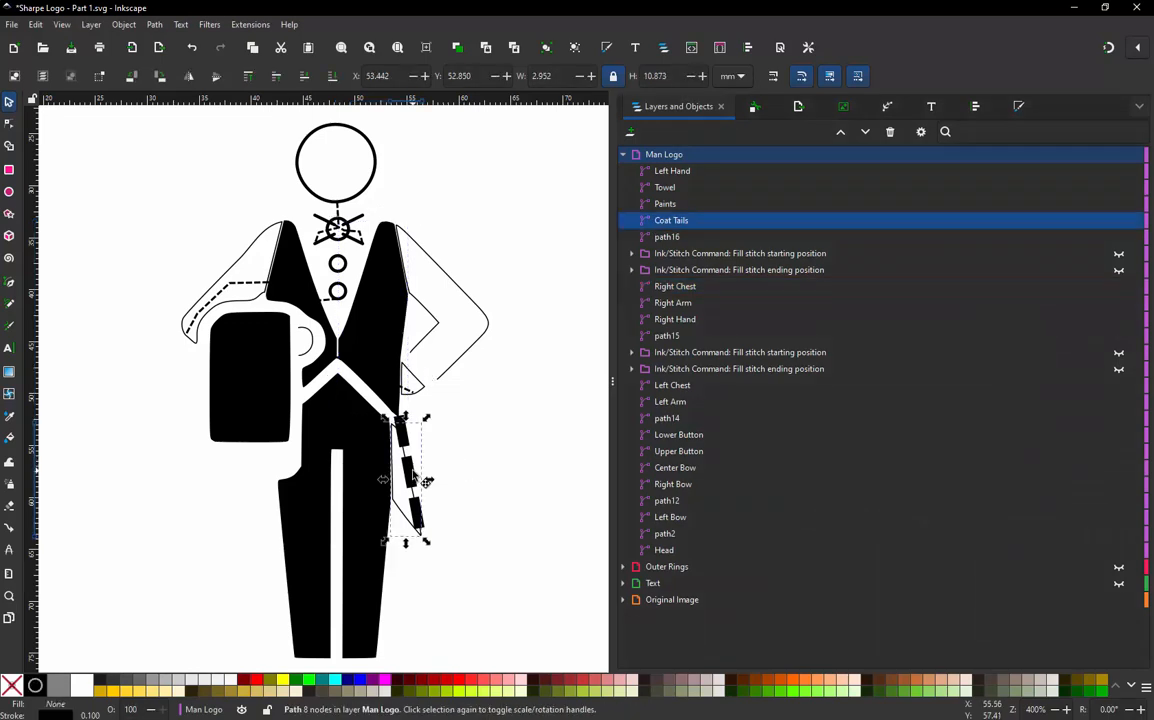
left_click(1017, 108)
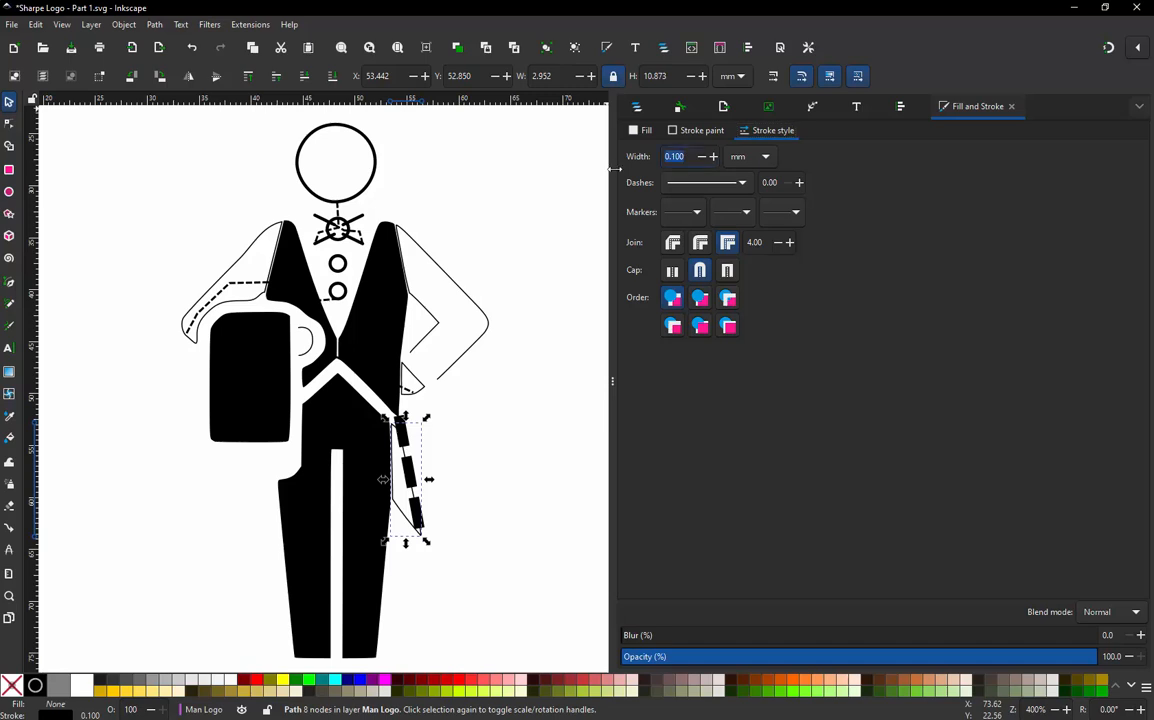
key("Return")
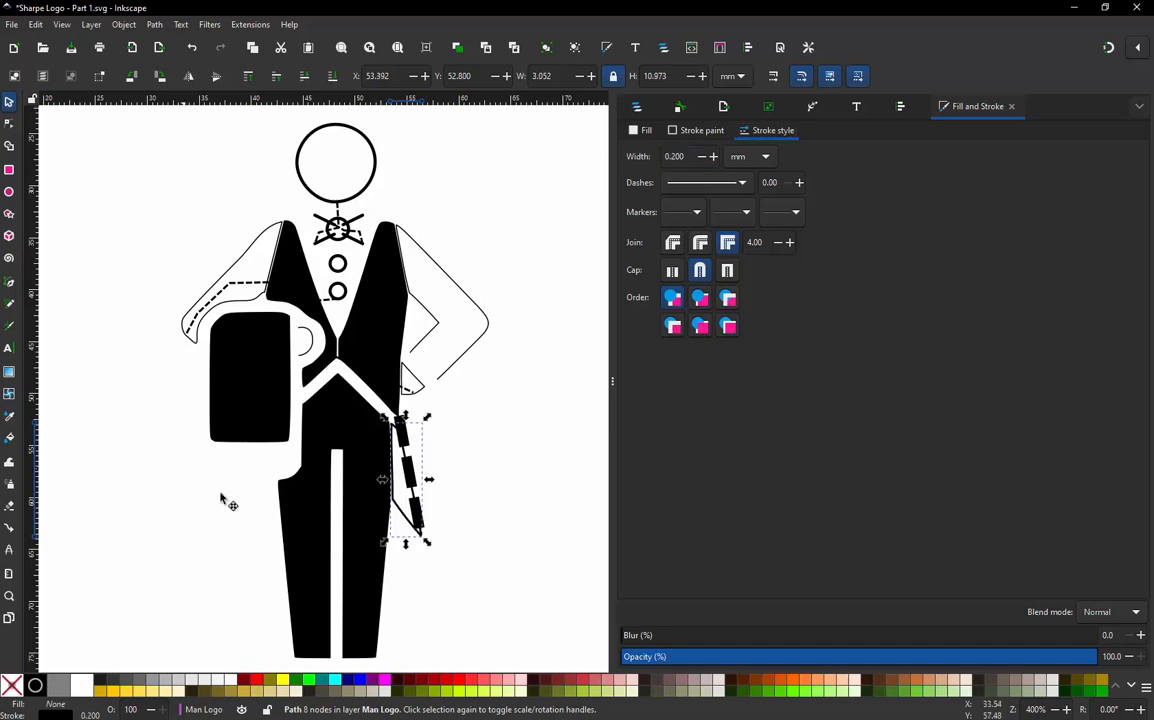
scroll(398, 492, "up", 1)
scroll(410, 498, "up", 1)
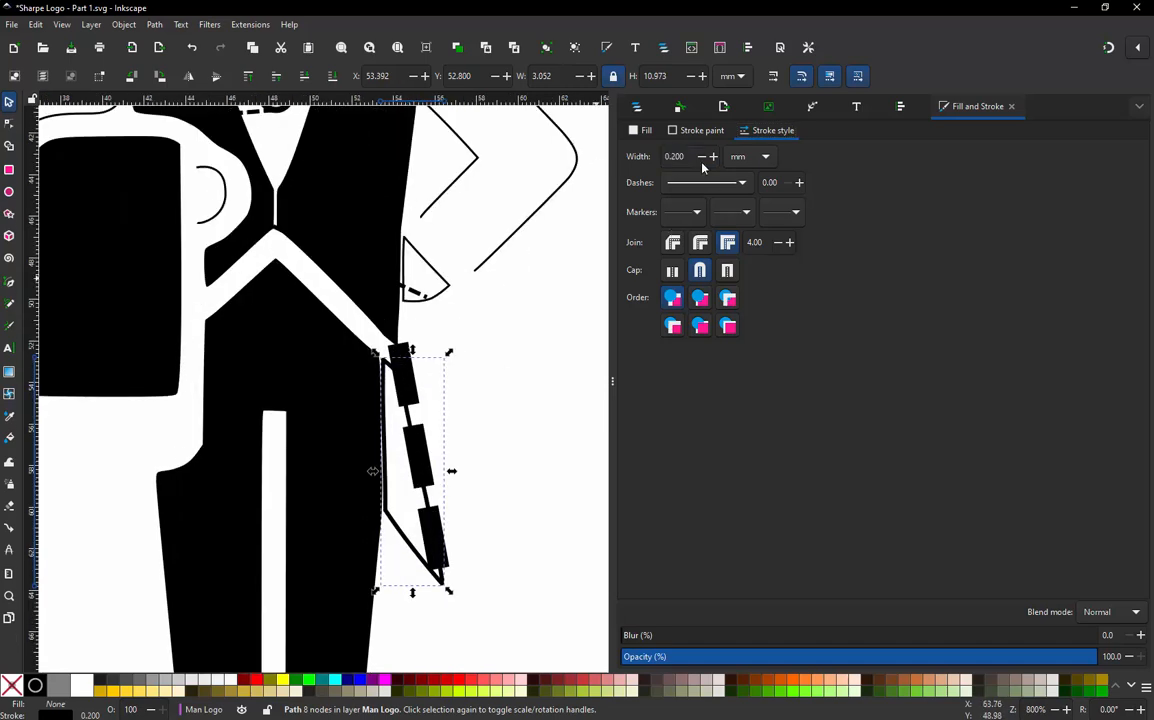
left_click(418, 368)
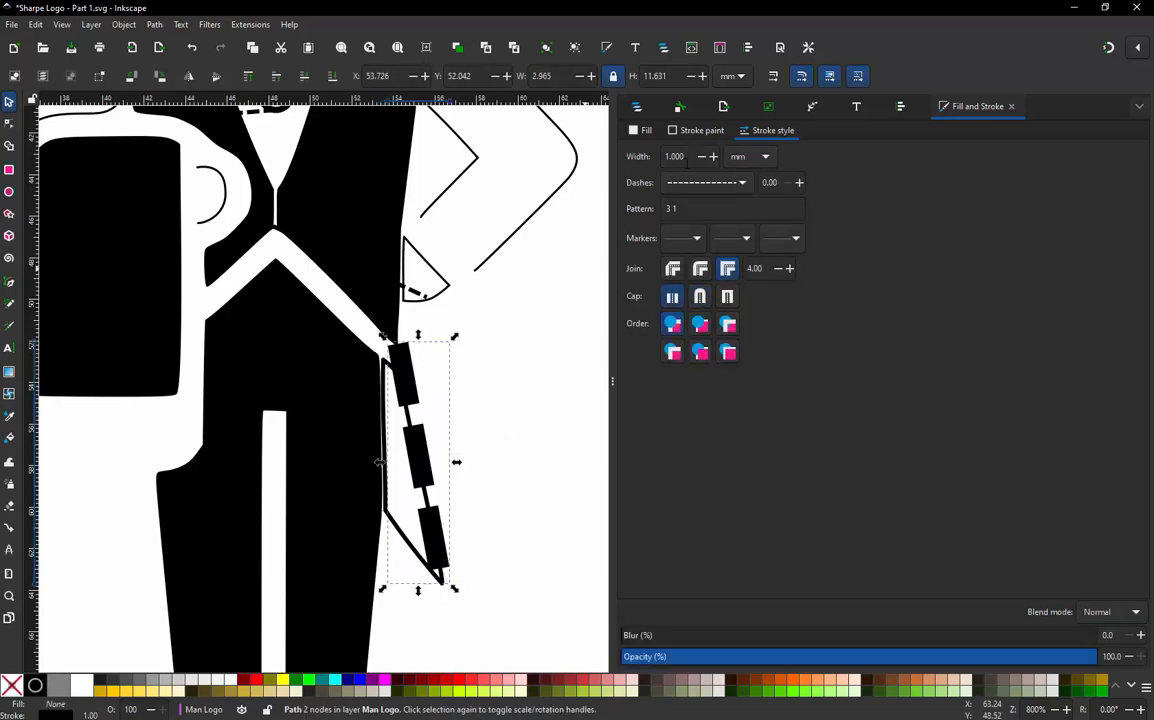
key("Return")
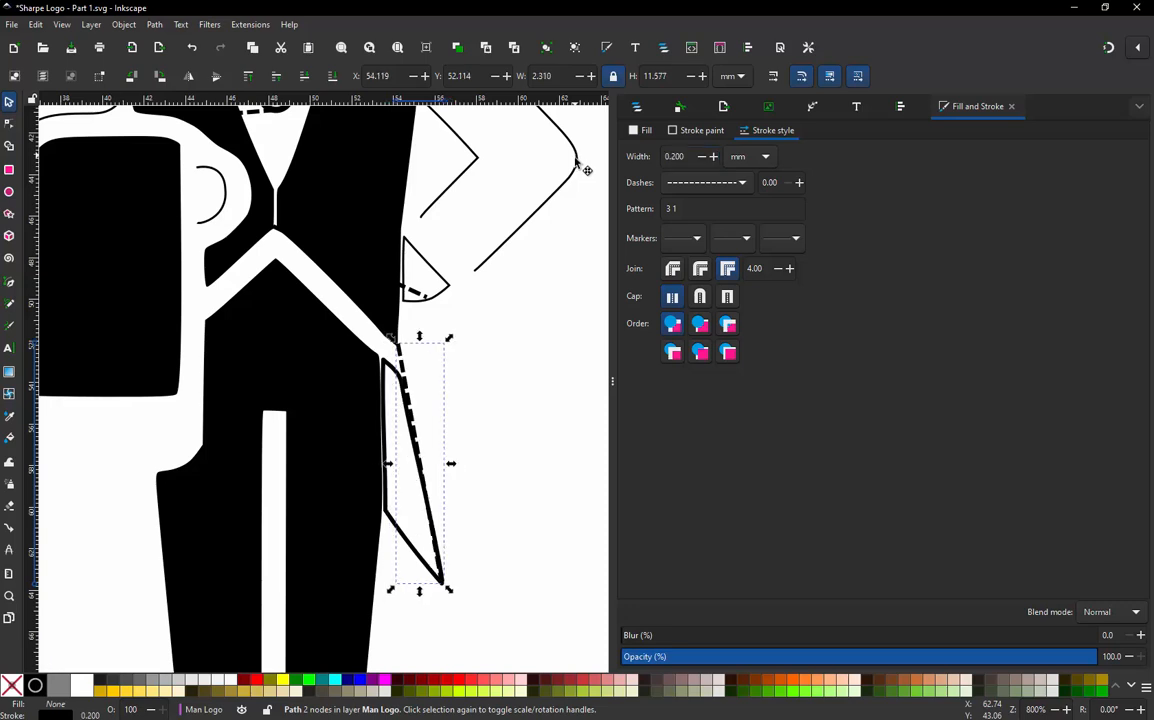
Add two nodes to the connecting stroke and place them inside the coat tails at about X 54.5, Y 59.5 and X 54.0, Y 55.7 mm.
double_click(409, 401)
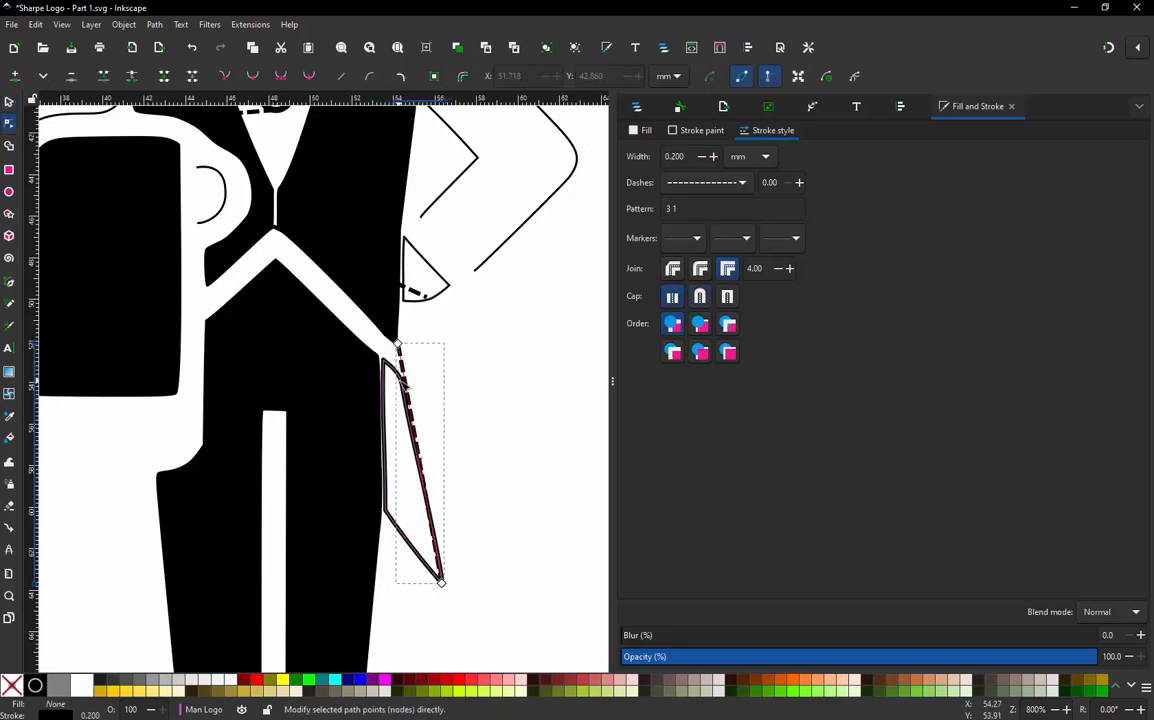
double_click(403, 371)
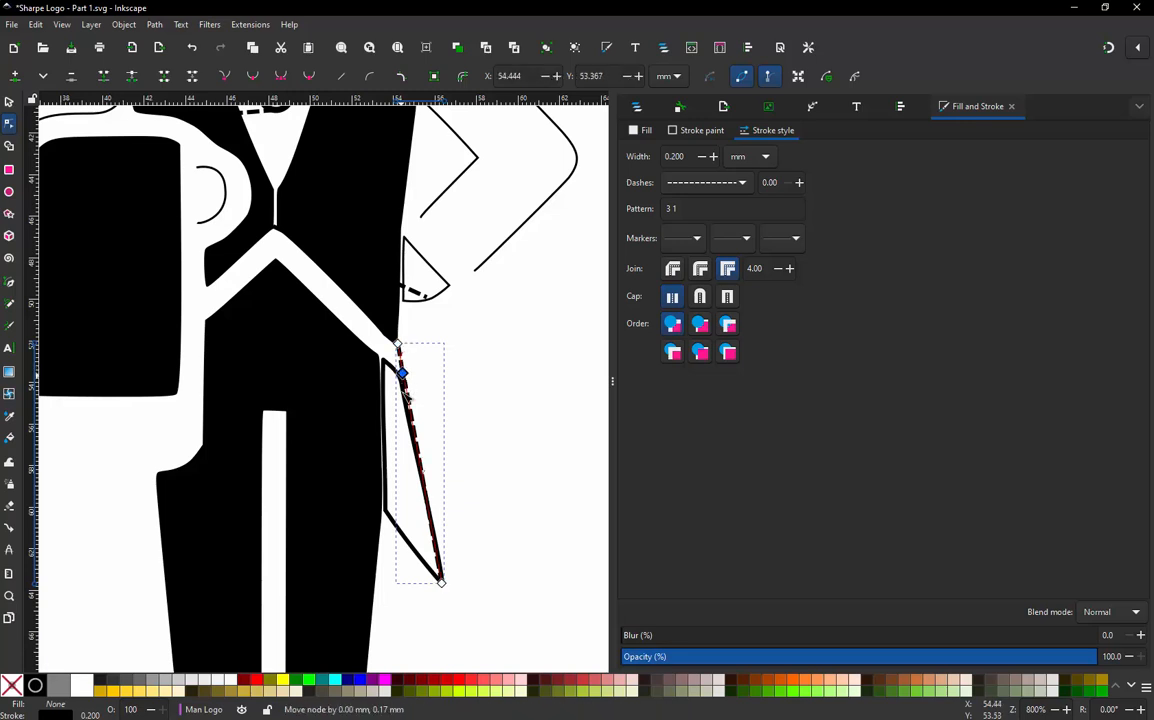
left_click_drag(401, 367, 402, 497)
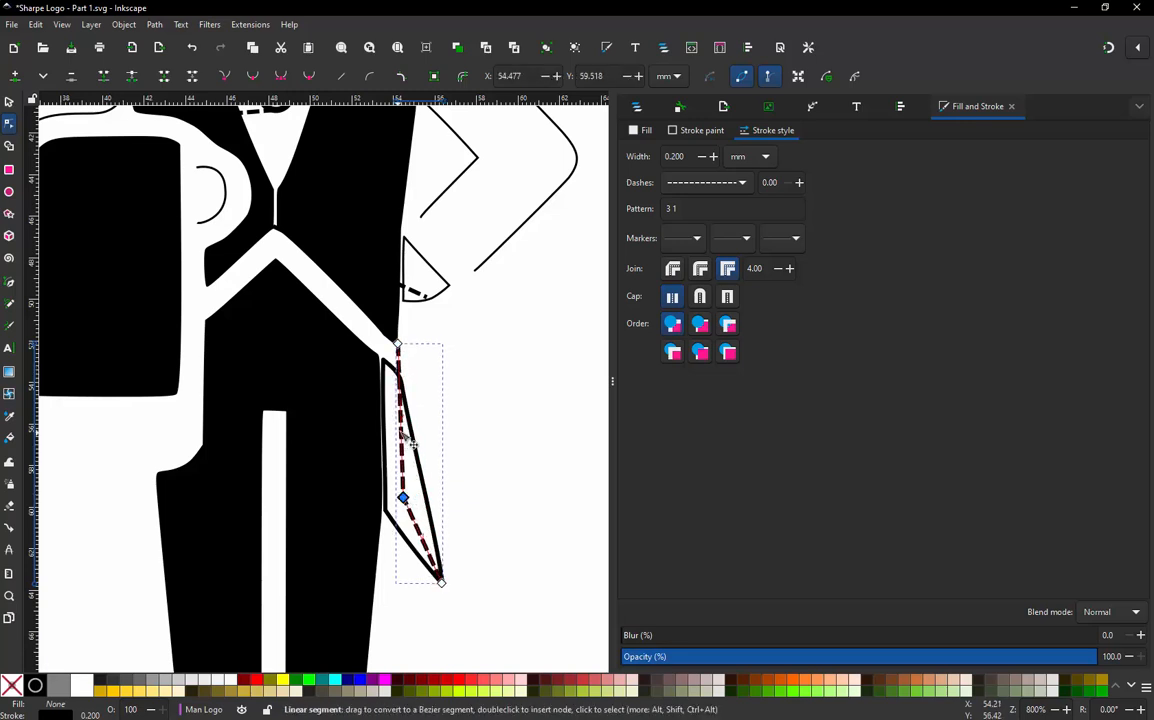
double_click(404, 434)
left_click_drag(397, 423, 393, 416)
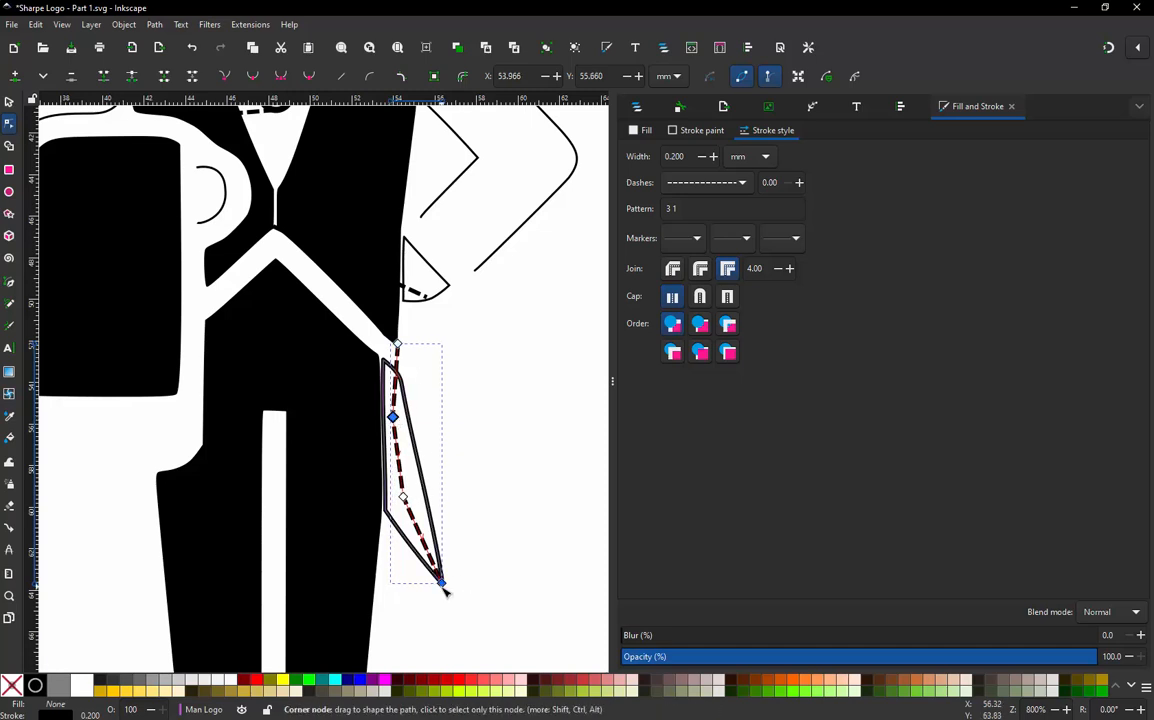
left_click(9, 101)
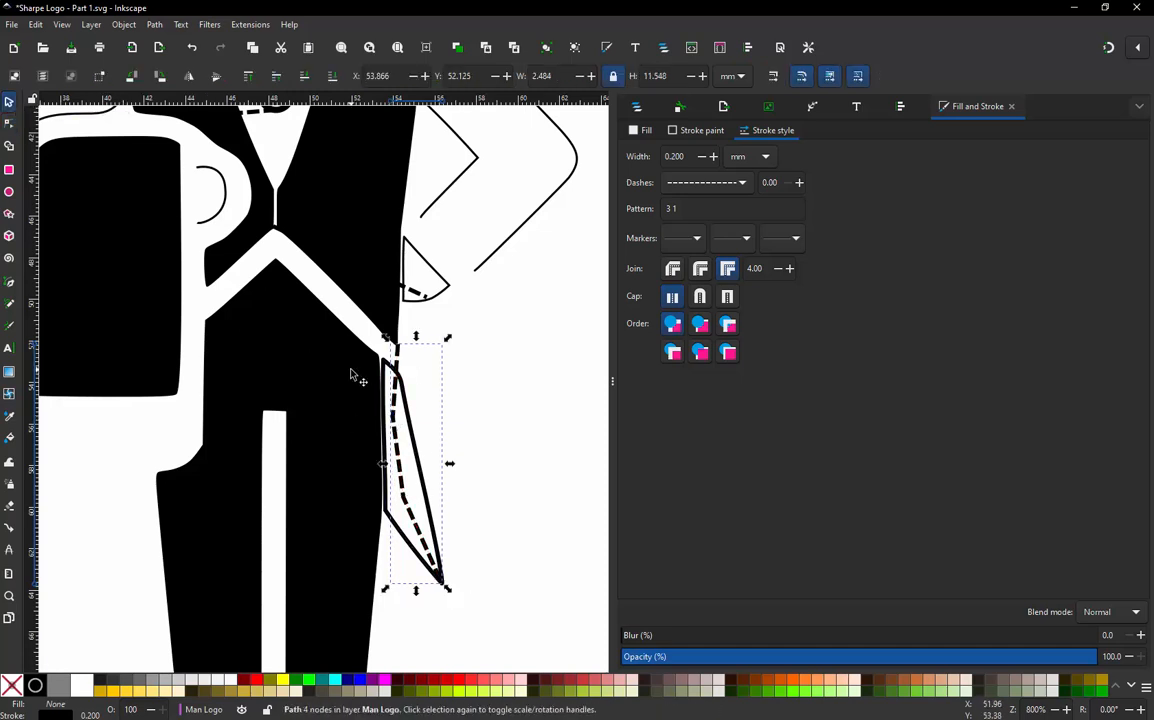
Select the man's trousers and attach Ink/Stitch fill stitch starting position and ending position commands to them.
left_click(361, 399)
scroll(363, 437, "down", 4)
scroll(332, 442, "up", 2)
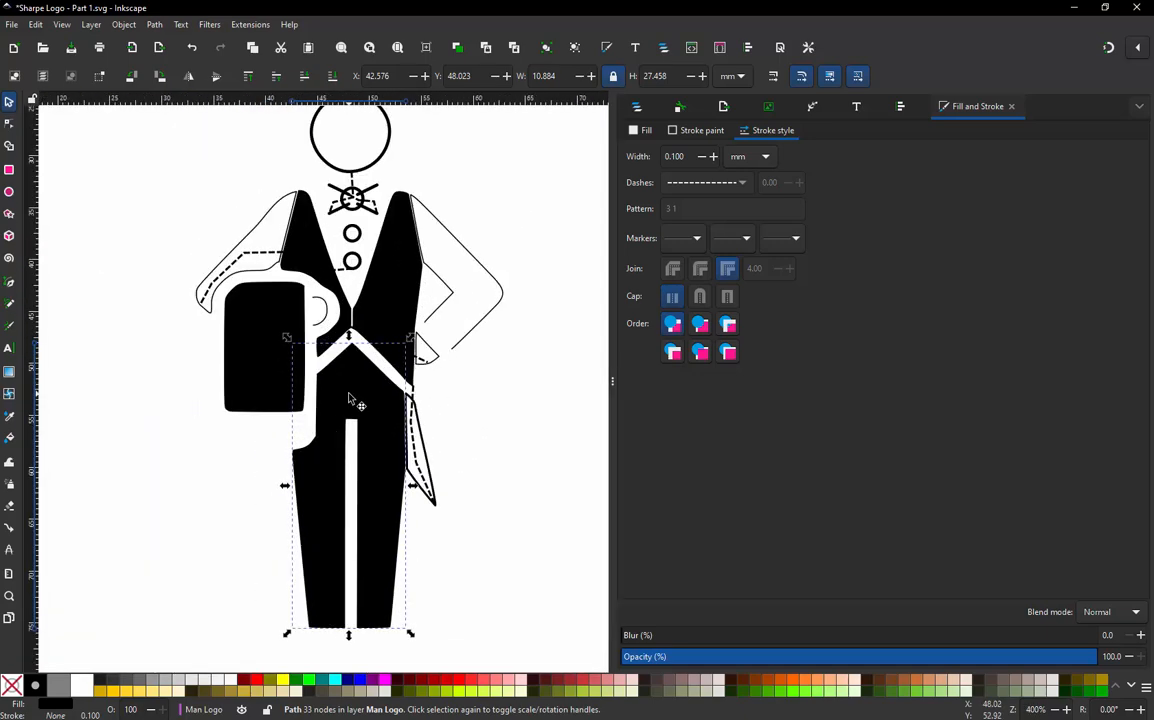
left_click(250, 25)
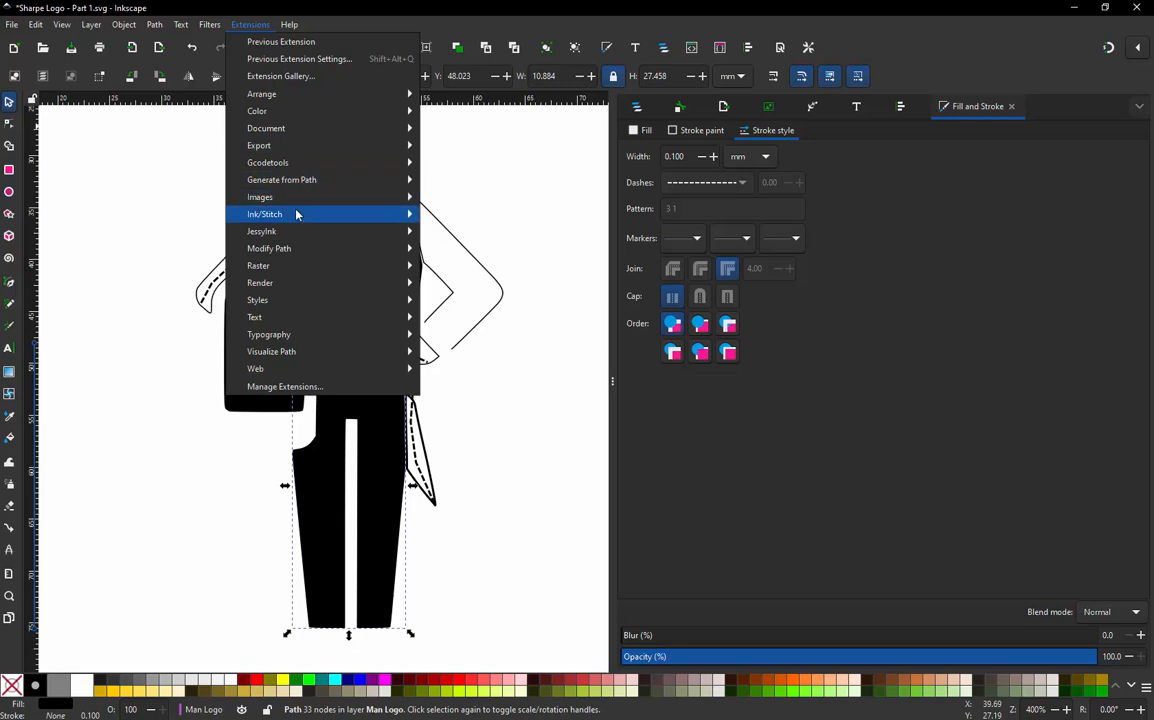
mouse_move(322, 213)
mouse_move(449, 228)
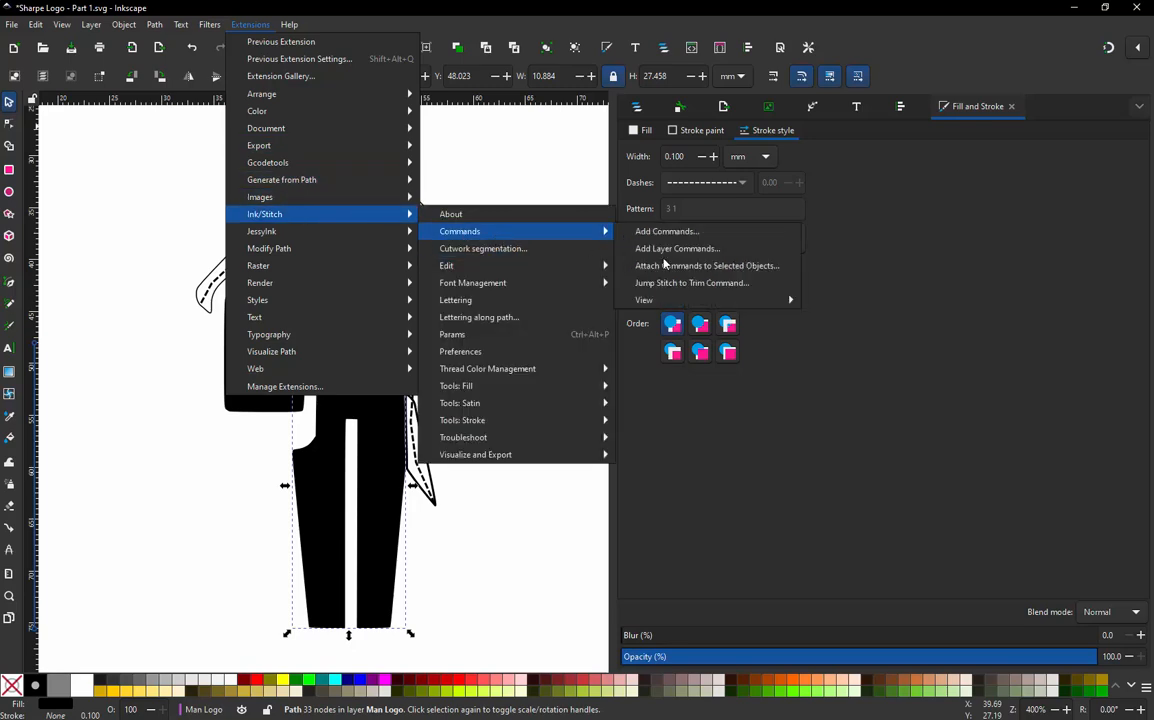
left_click(693, 266)
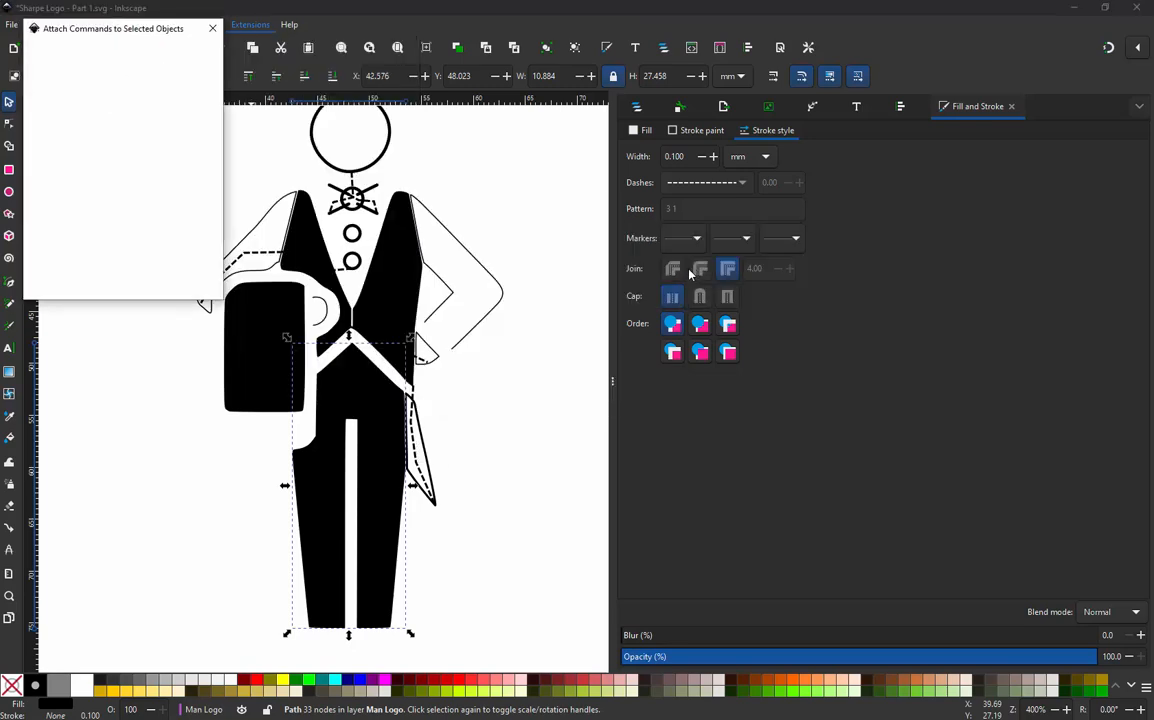
left_click(195, 287)
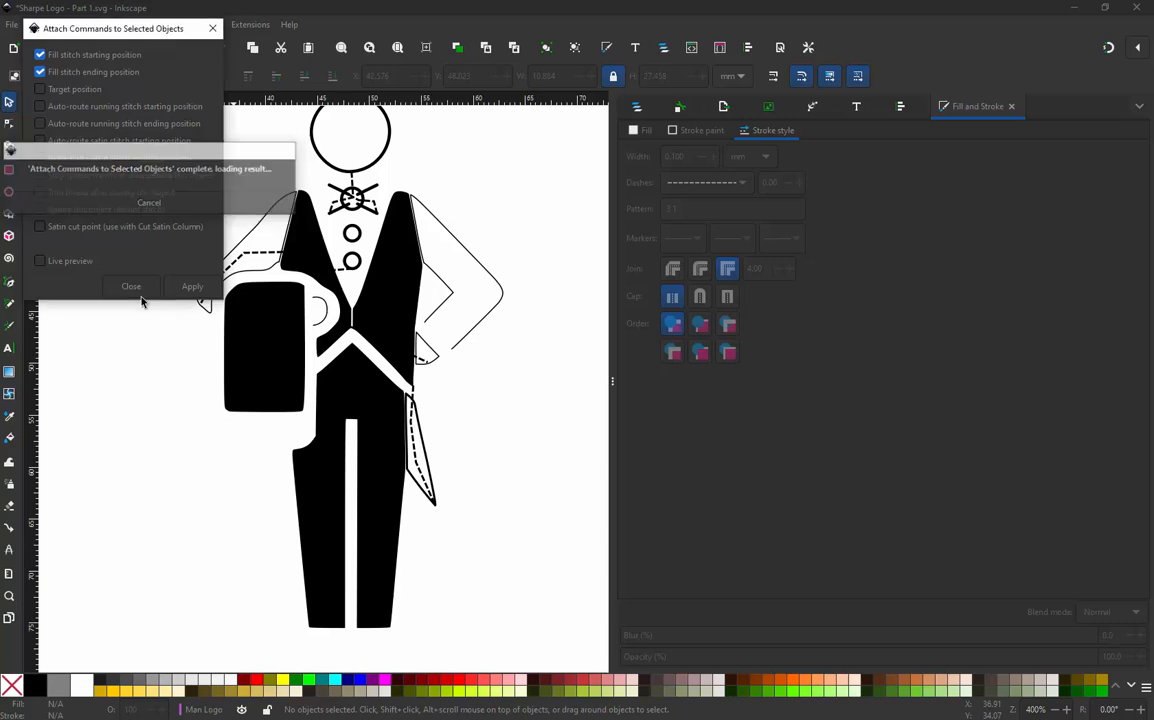
left_click(131, 287)
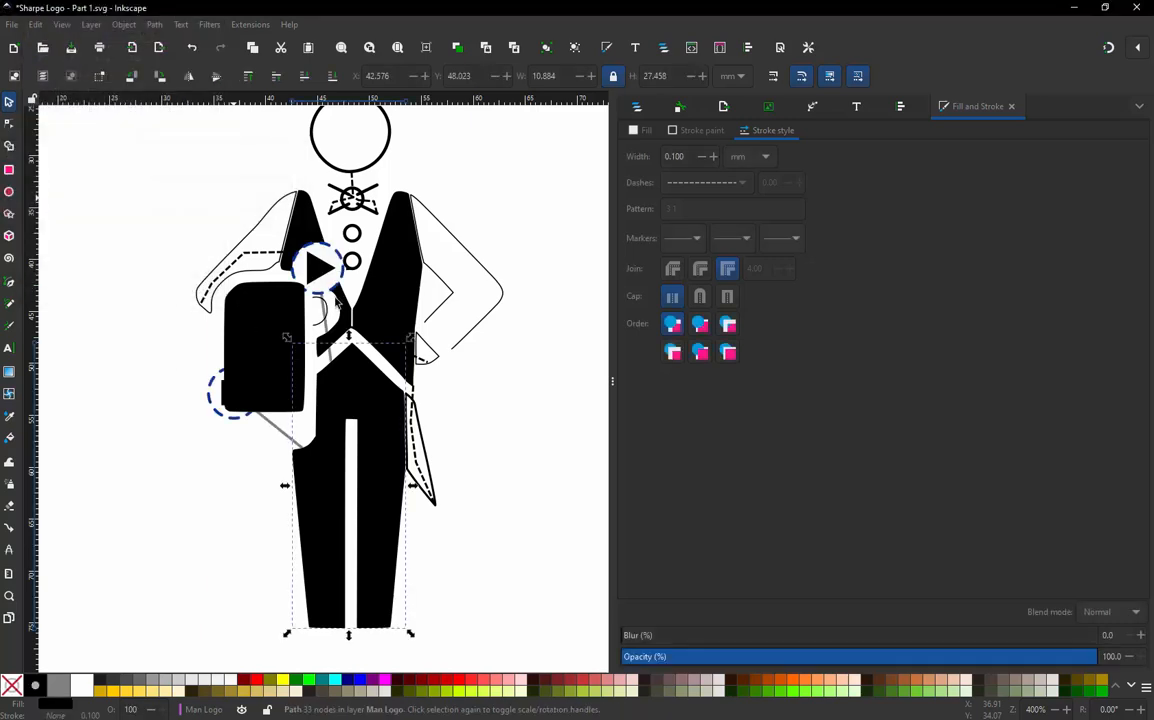
Move the trousers' starting command to about X 53.2, Y 42.7 mm and their ending command to about X 30.8, Y 8.6 mm.
left_click_drag(350, 281, 491, 333)
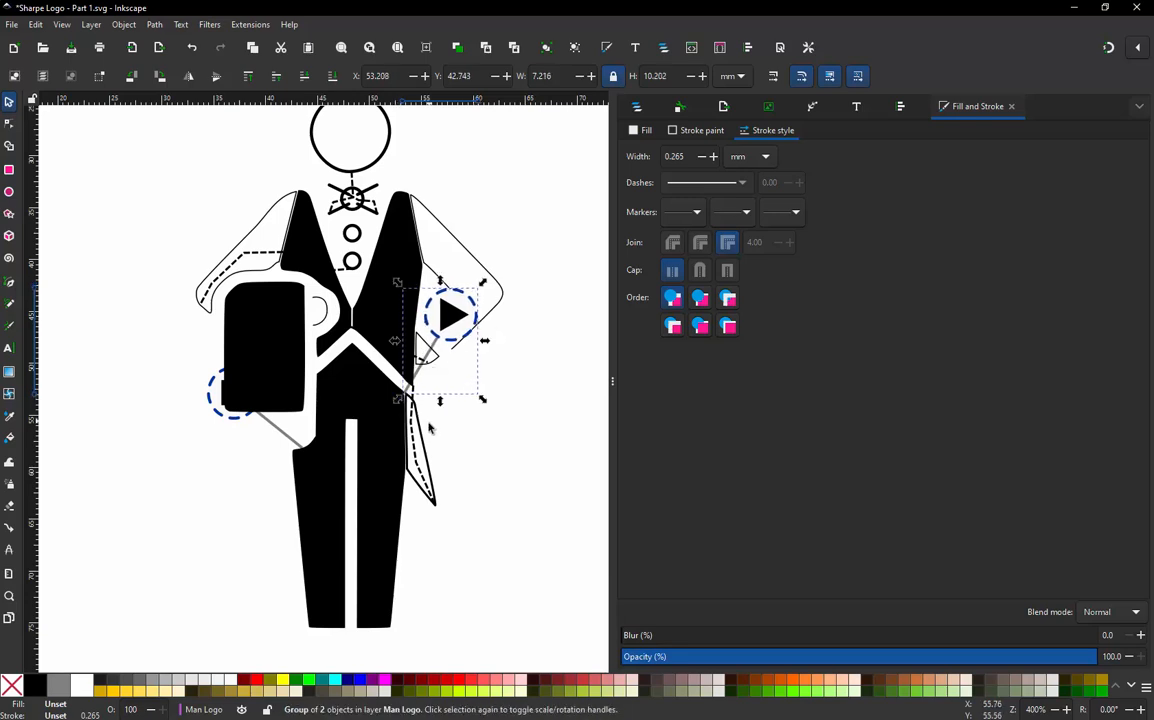
left_click_drag(235, 425, 230, 334)
scroll(275, 398, "up", 3)
scroll(277, 392, "down", 1)
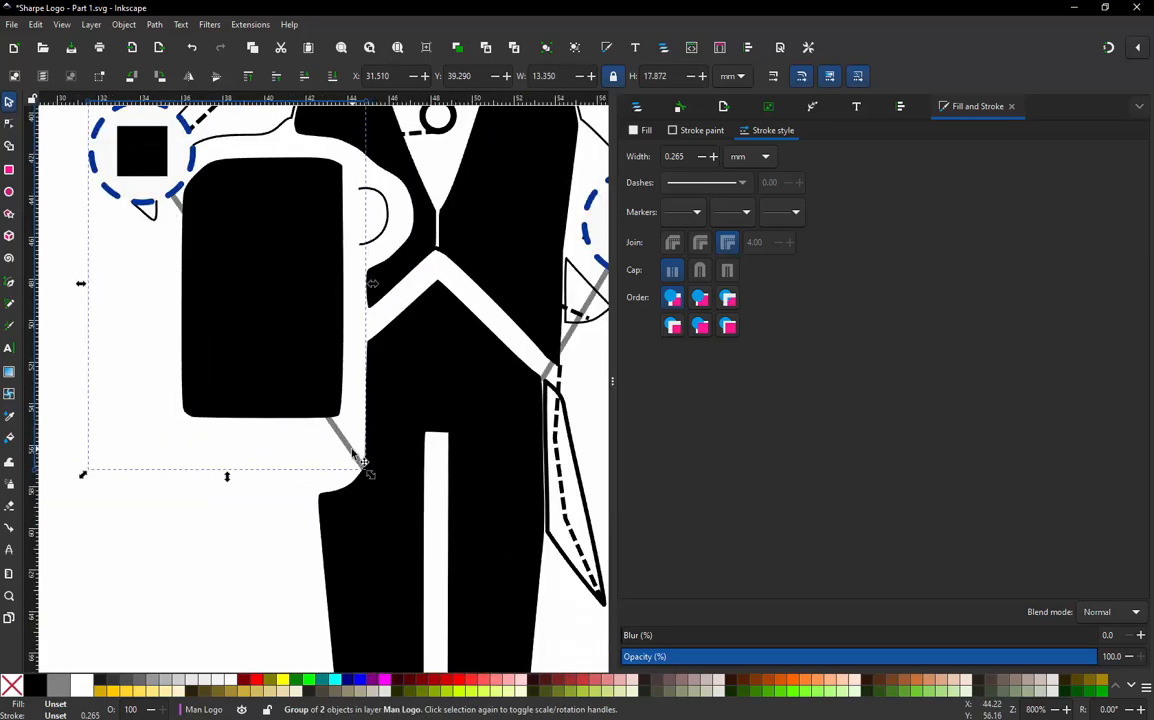
left_click_drag(350, 436, 345, 147)
scroll(357, 312, "up", 1)
scroll(359, 360, "up", 2)
left_click_drag(372, 492, 366, 177)
left_click_drag(376, 455, 342, 368)
left_click_drag(378, 408, 373, 290)
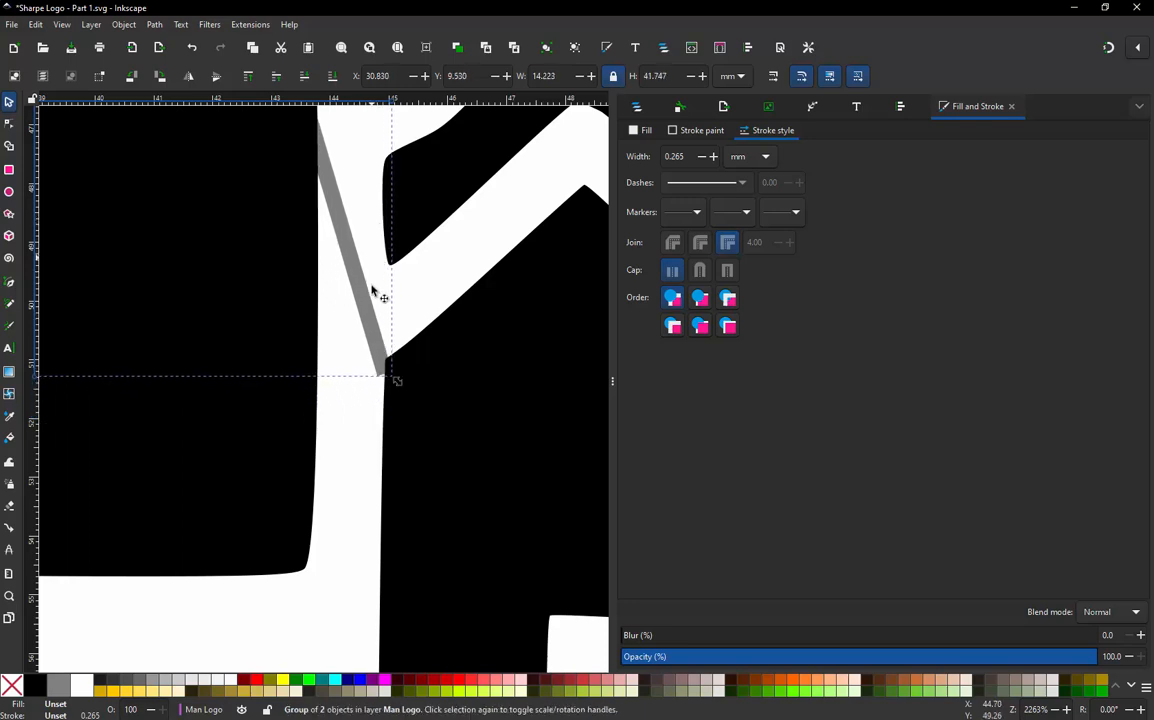
left_click_drag(376, 362, 377, 305)
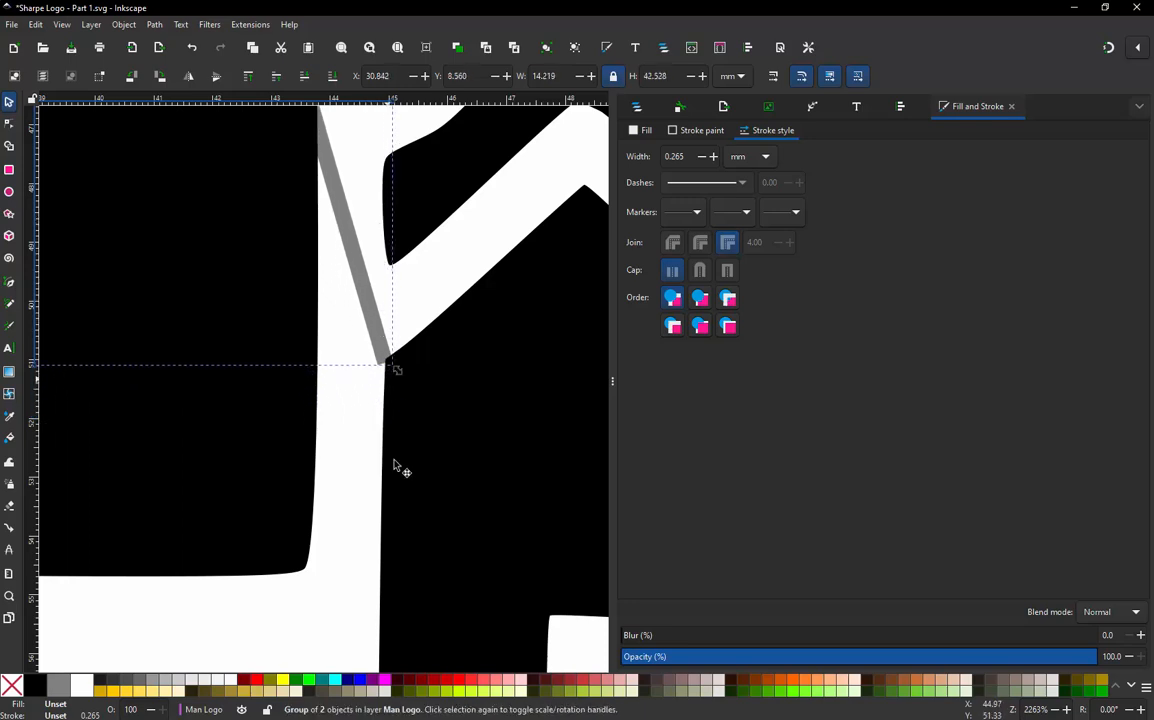
Hide the trousers' fill stitch starting position and ending position commands on the canvas.
scroll(396, 463, "down", 4)
scroll(319, 555, "down", 3)
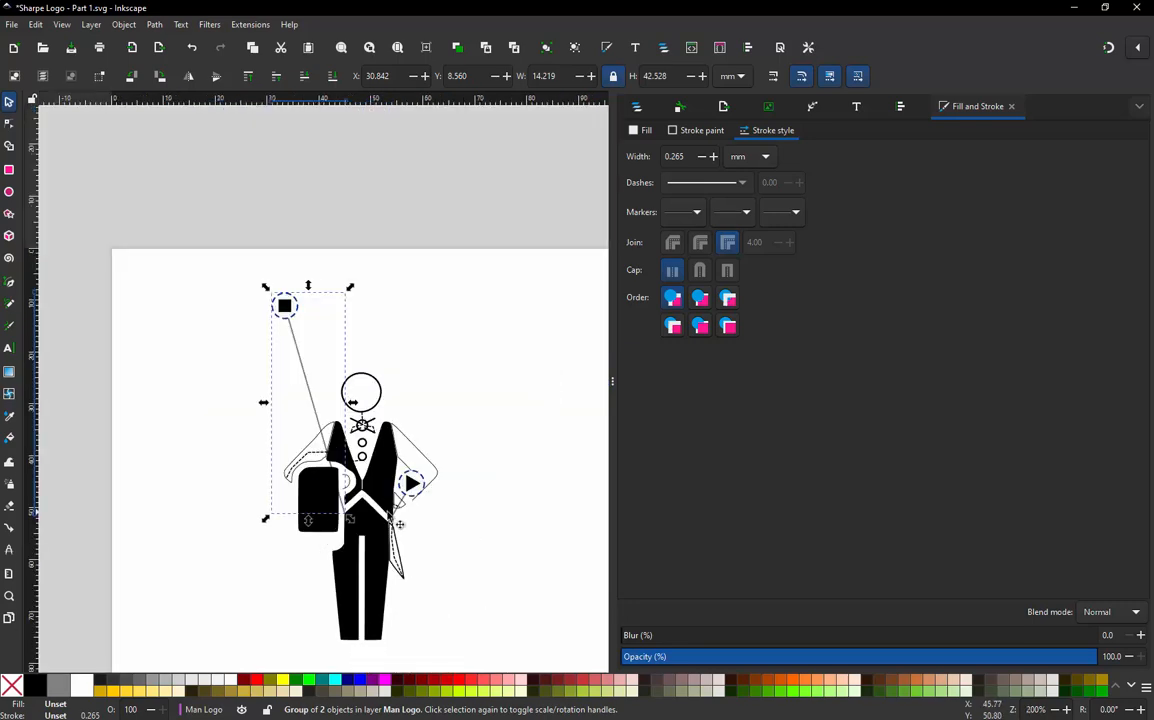
scroll(399, 514, "up", 1)
left_click(637, 106)
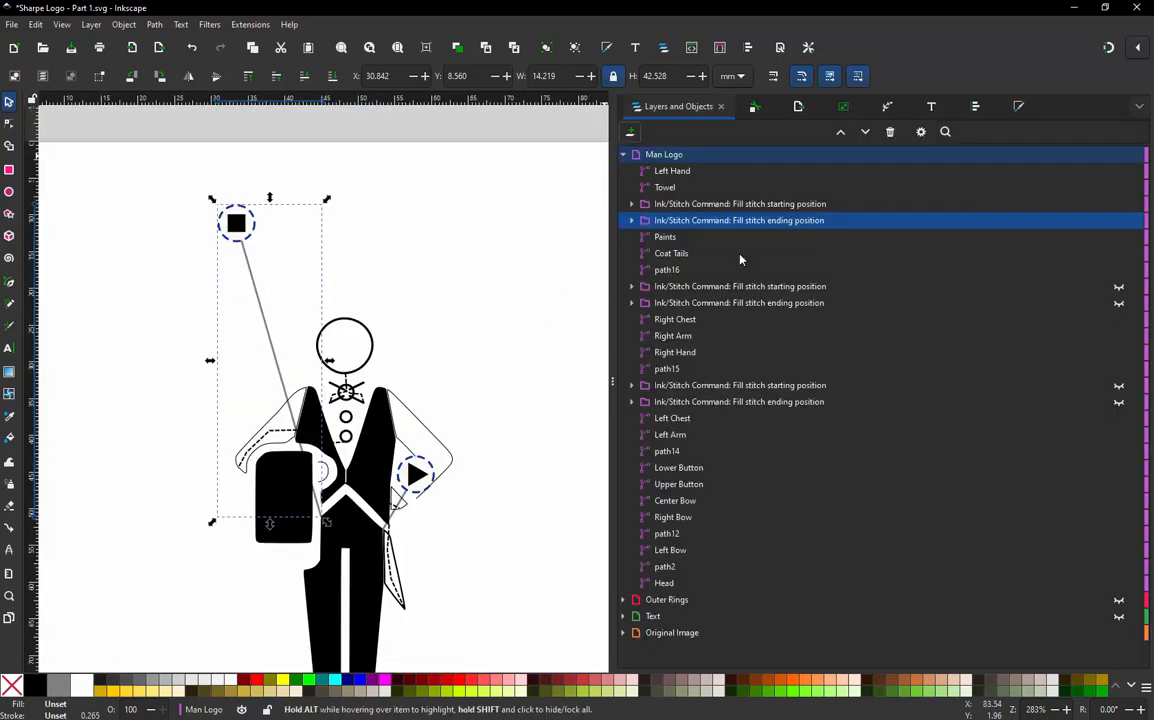
left_click(1119, 220)
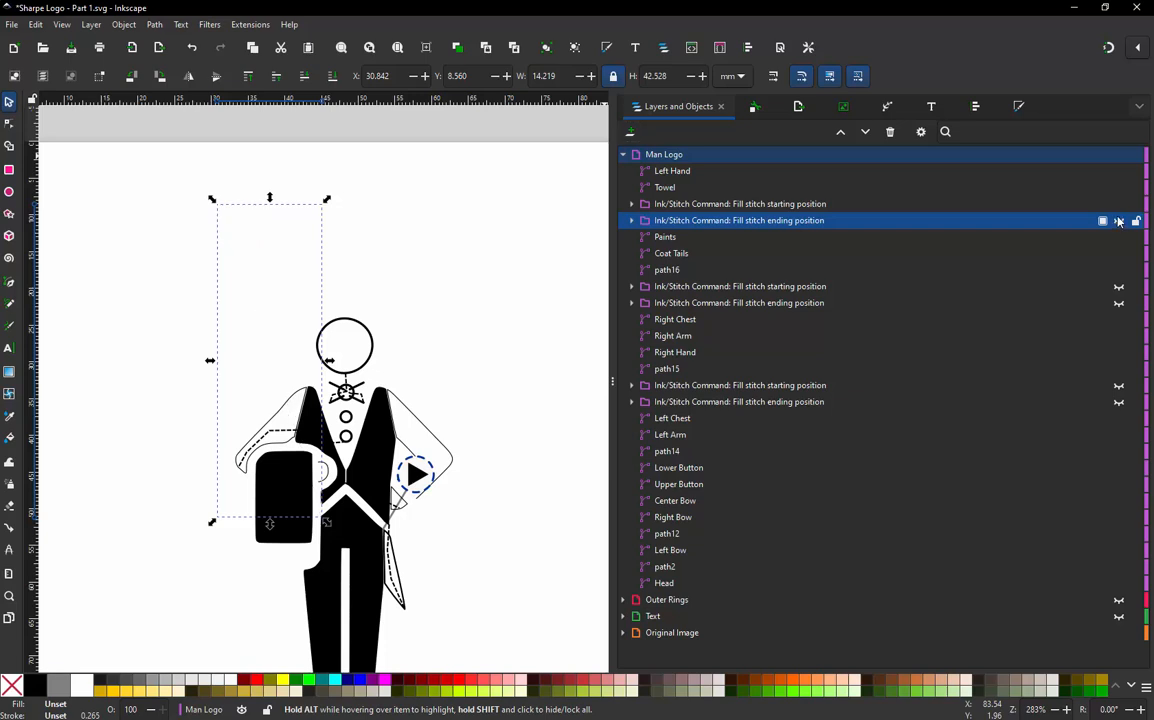
left_click(1119, 205)
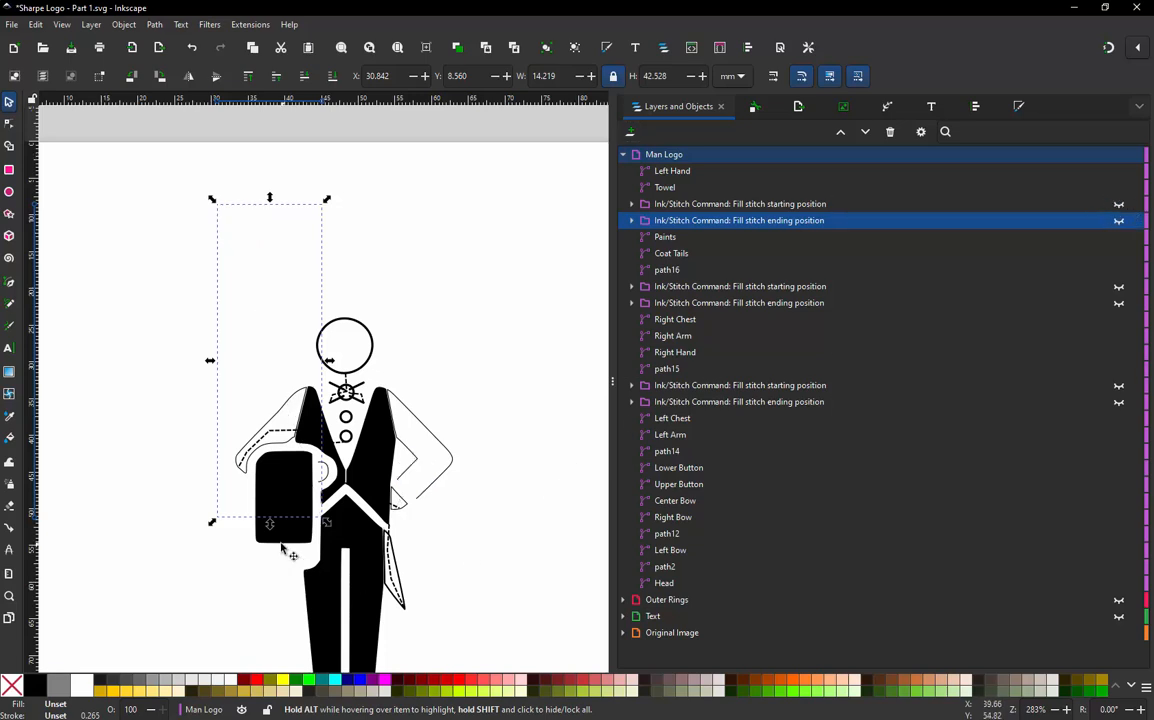
Select the Towel and attach Ink/Stitch fill stitch starting position and ending position commands to it.
left_click(283, 544)
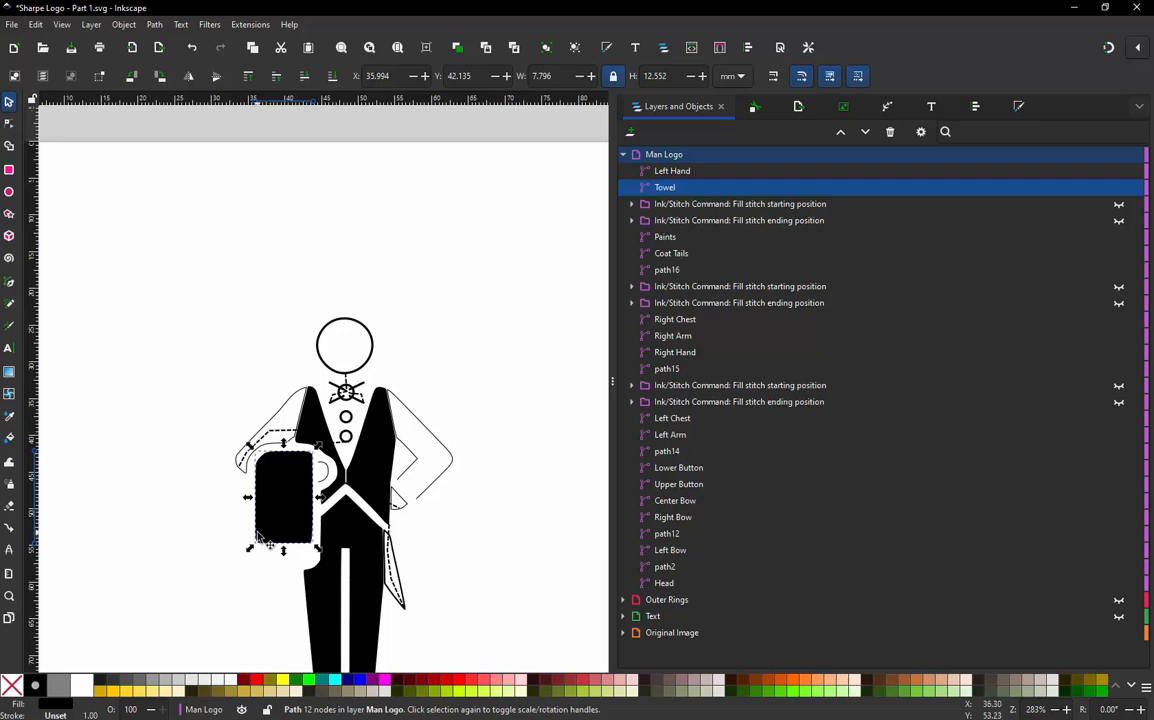
left_click(254, 25)
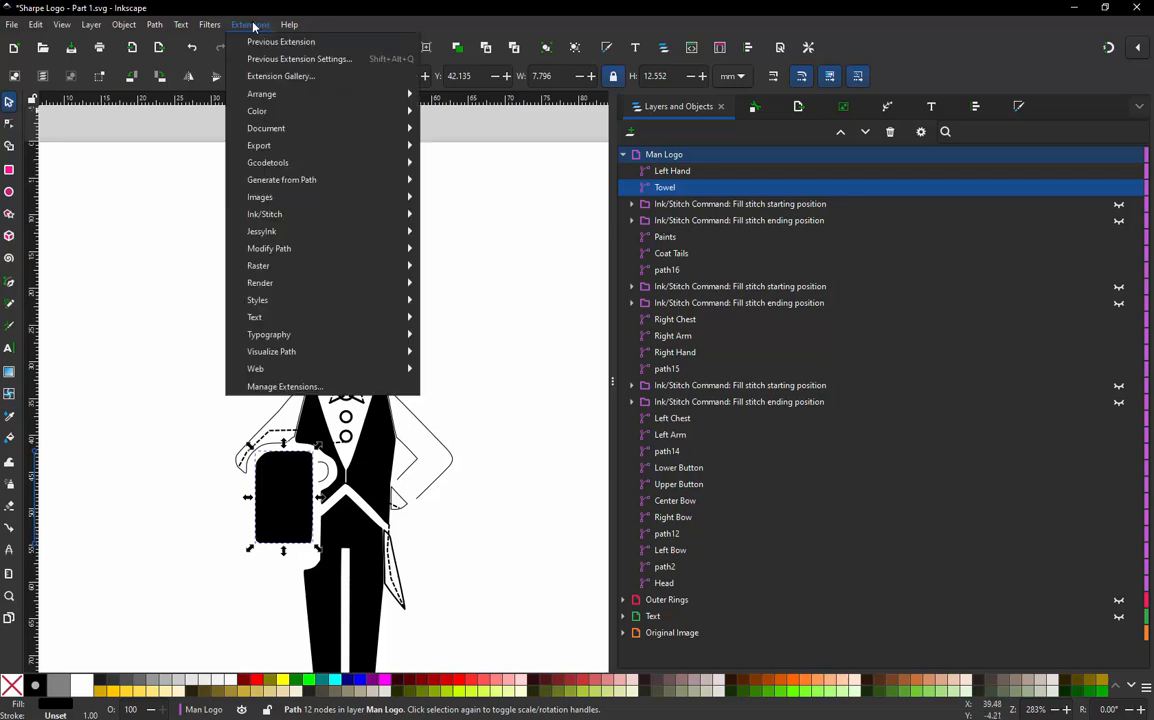
mouse_move(305, 215)
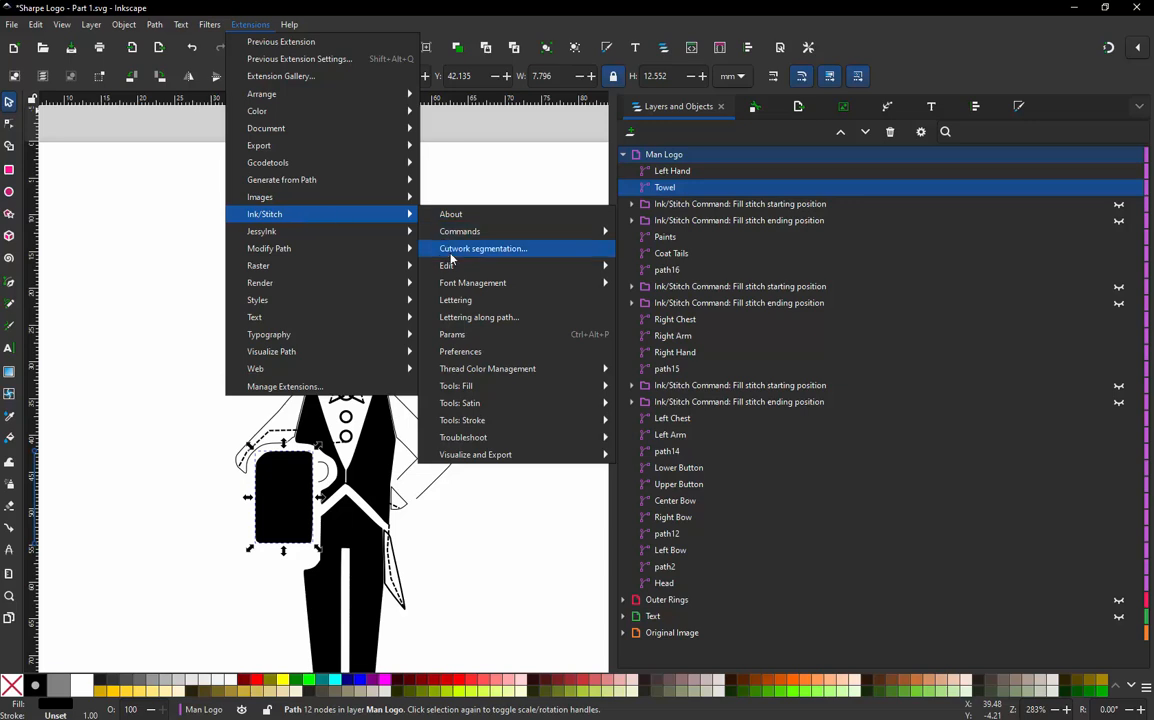
mouse_move(469, 235)
left_click(690, 266)
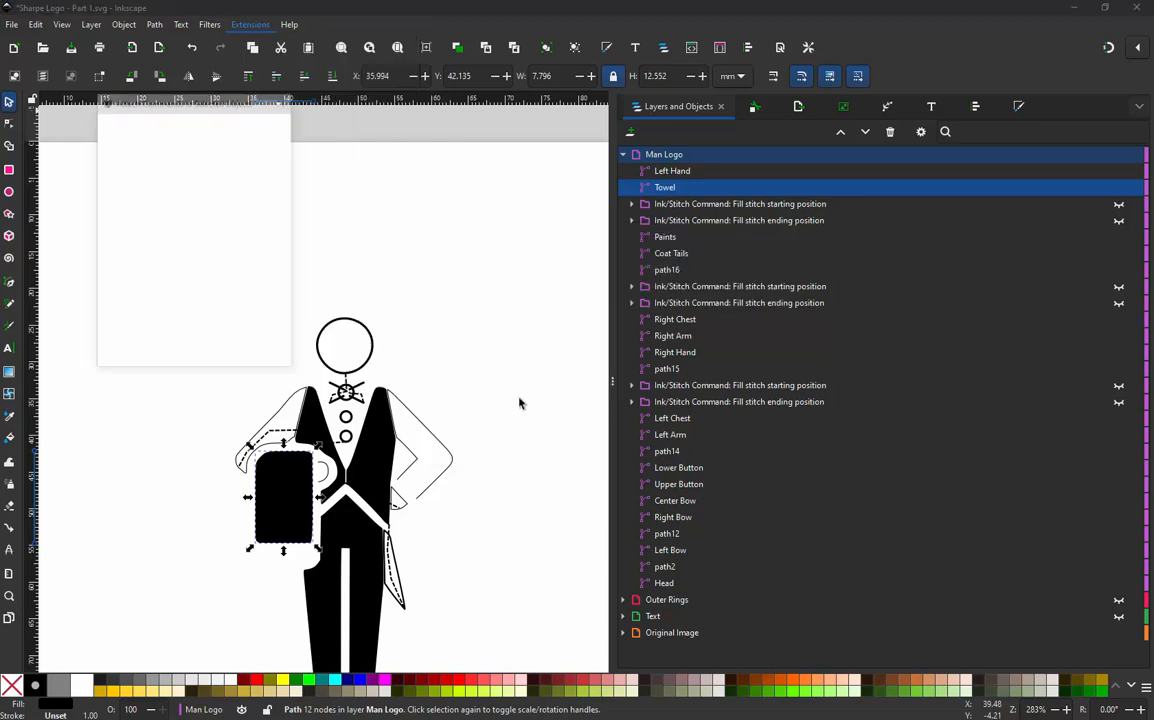
left_click(260, 356)
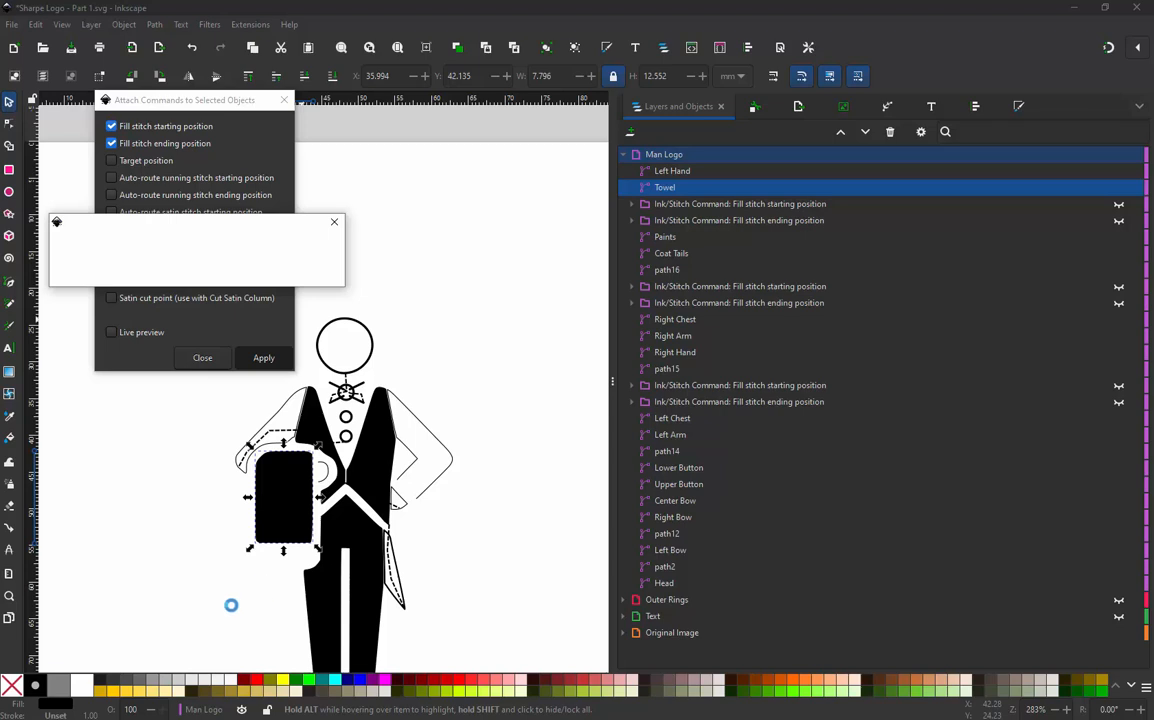
left_click(203, 358)
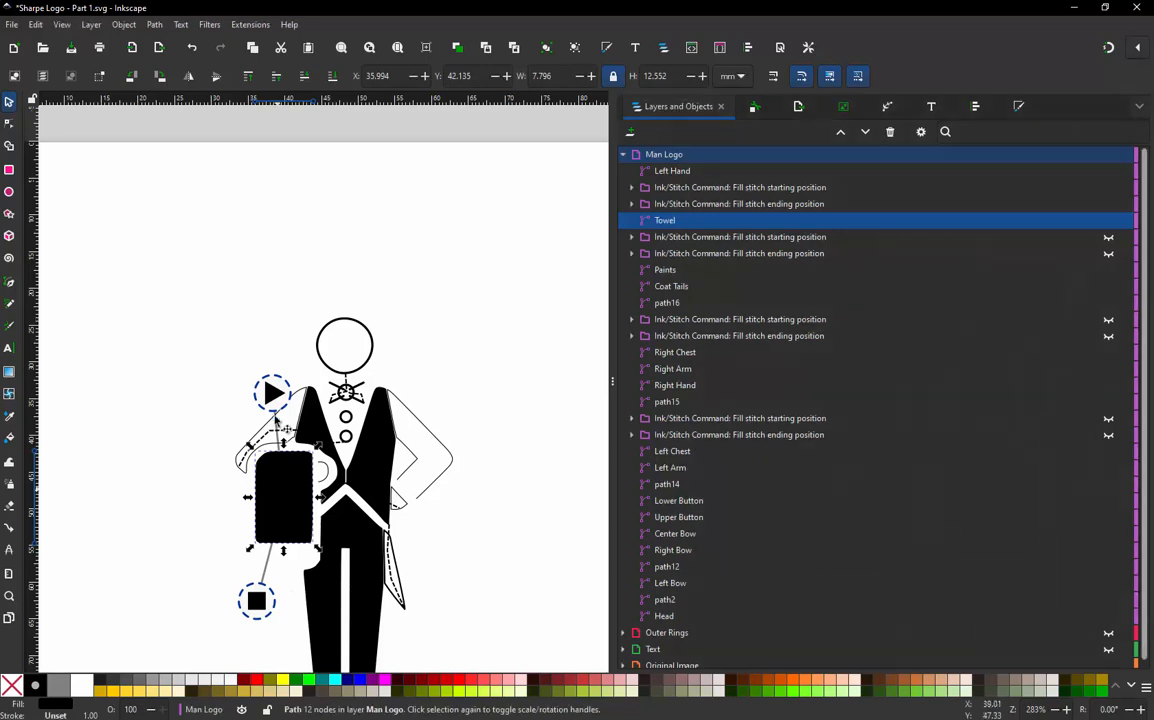
Move the towel's starting command to about X 43.7, Y 50.8 mm and its ending command to about X 43.6, Y 36.1 mm.
mouse_move(289, 388)
left_mouse_down()
mouse_move(345, 430)
mouse_move(397, 495)
mouse_move(406, 564)
left_mouse_up()
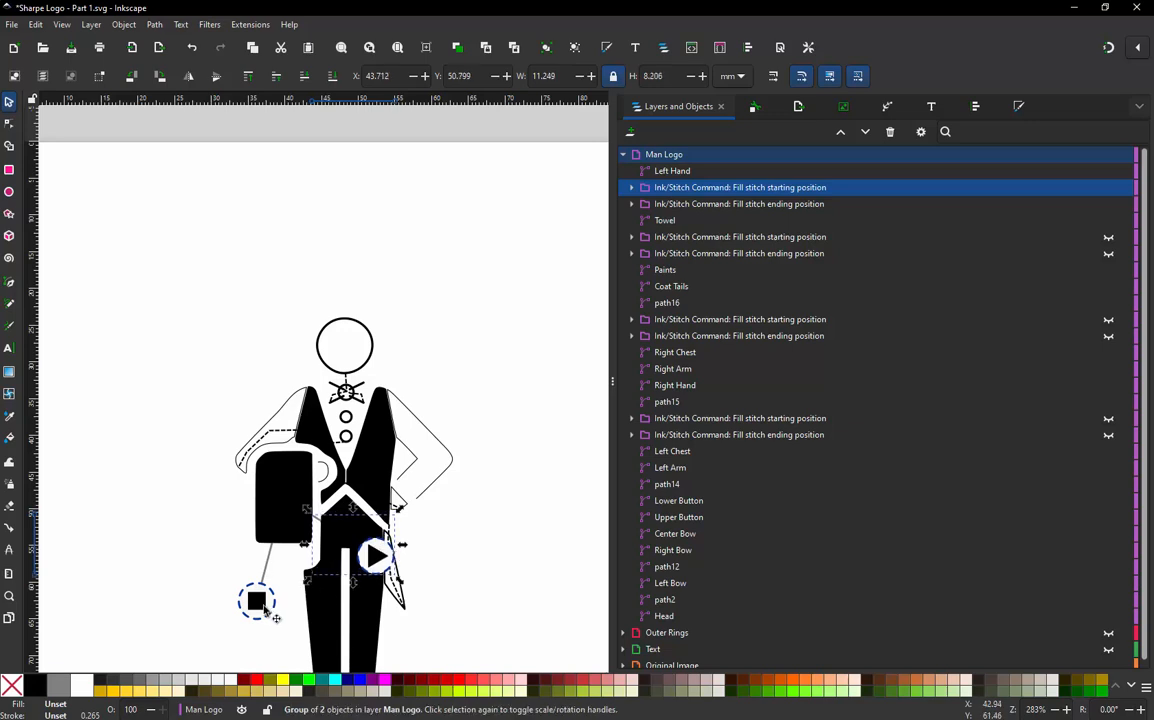
left_click_drag(278, 622, 362, 455)
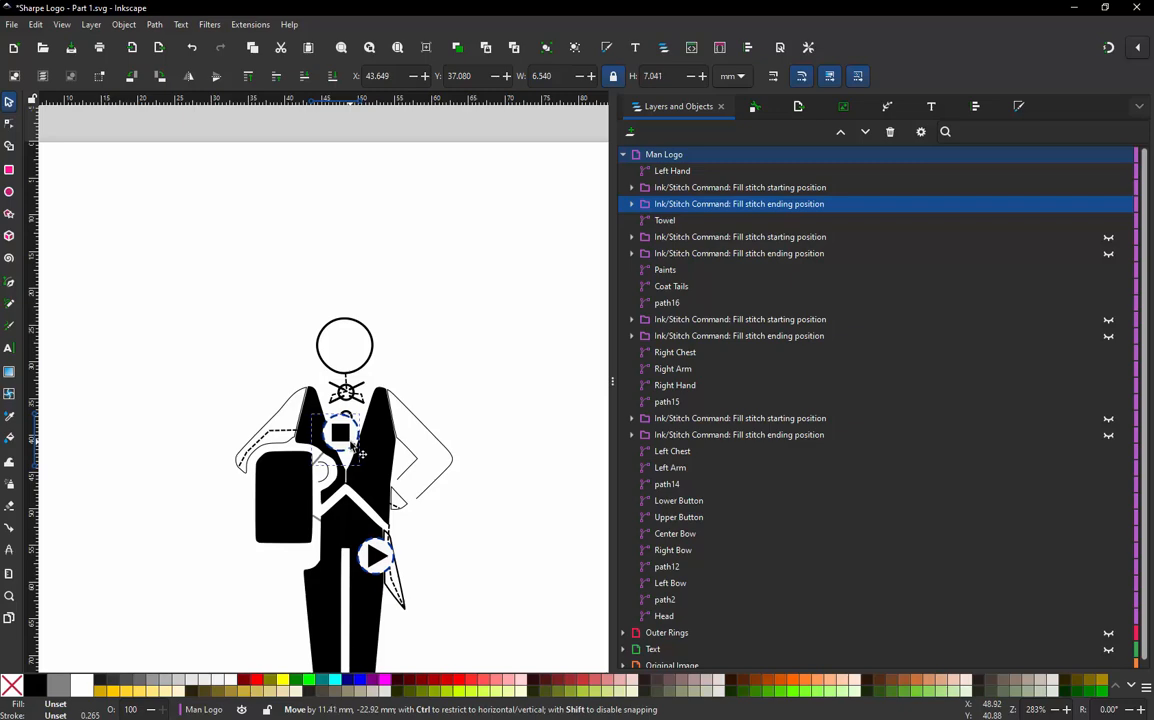
scroll(325, 451, "up", 5)
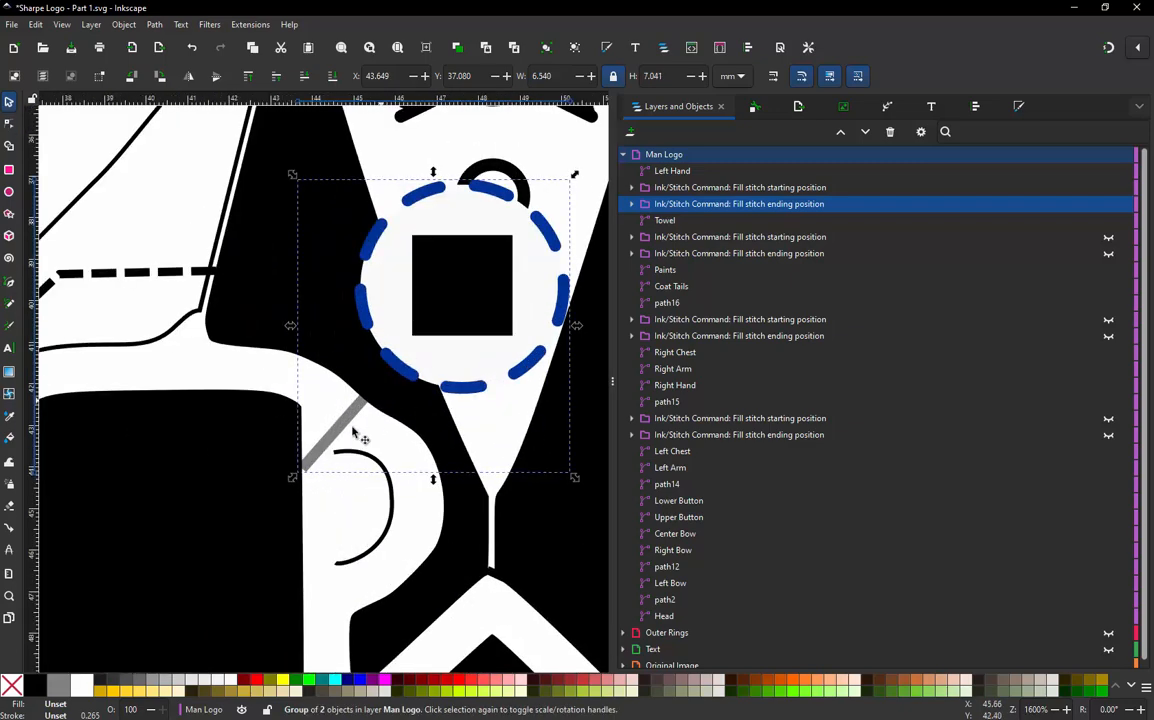
left_click_drag(321, 448, 319, 426)
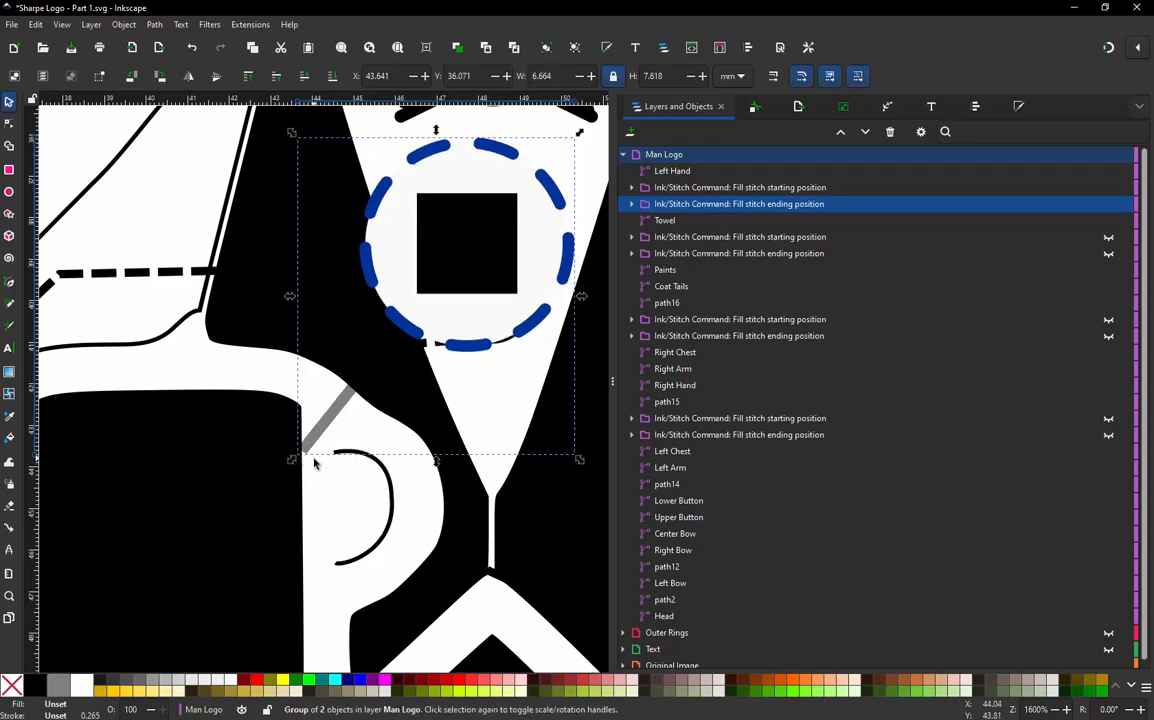
Hide the towel's fill stitch starting and ending position commands and clear the selection.
scroll(314, 462, "down", 6)
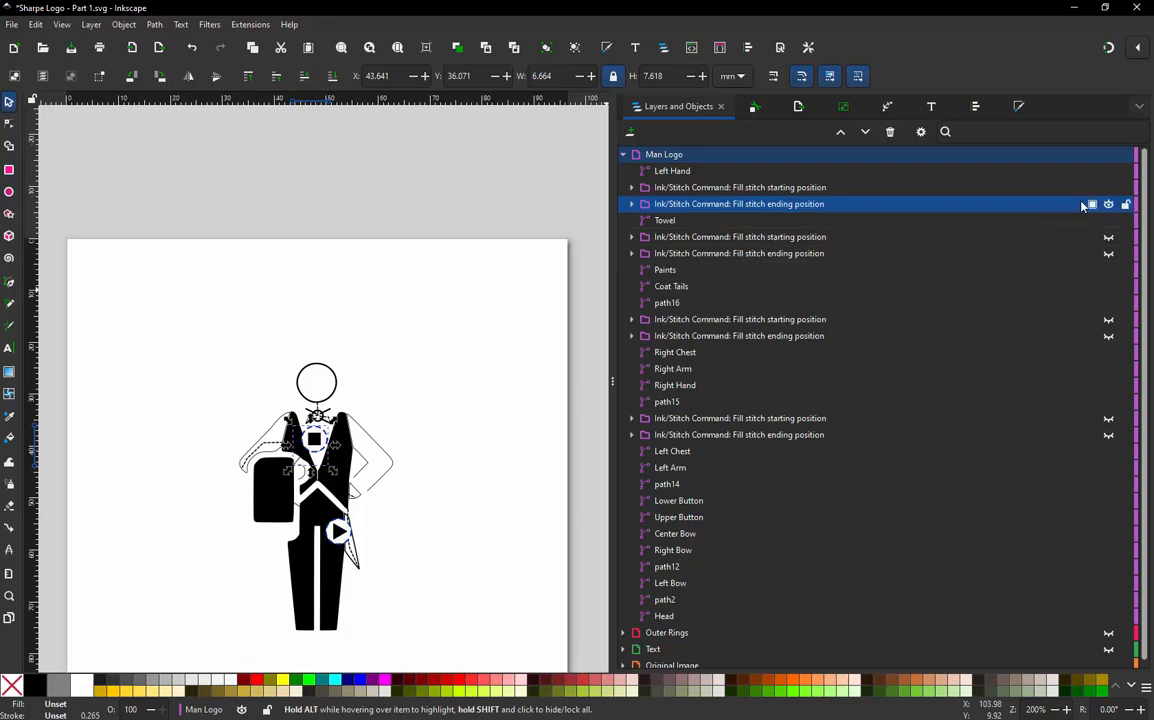
left_click(1108, 204)
left_click(1108, 188)
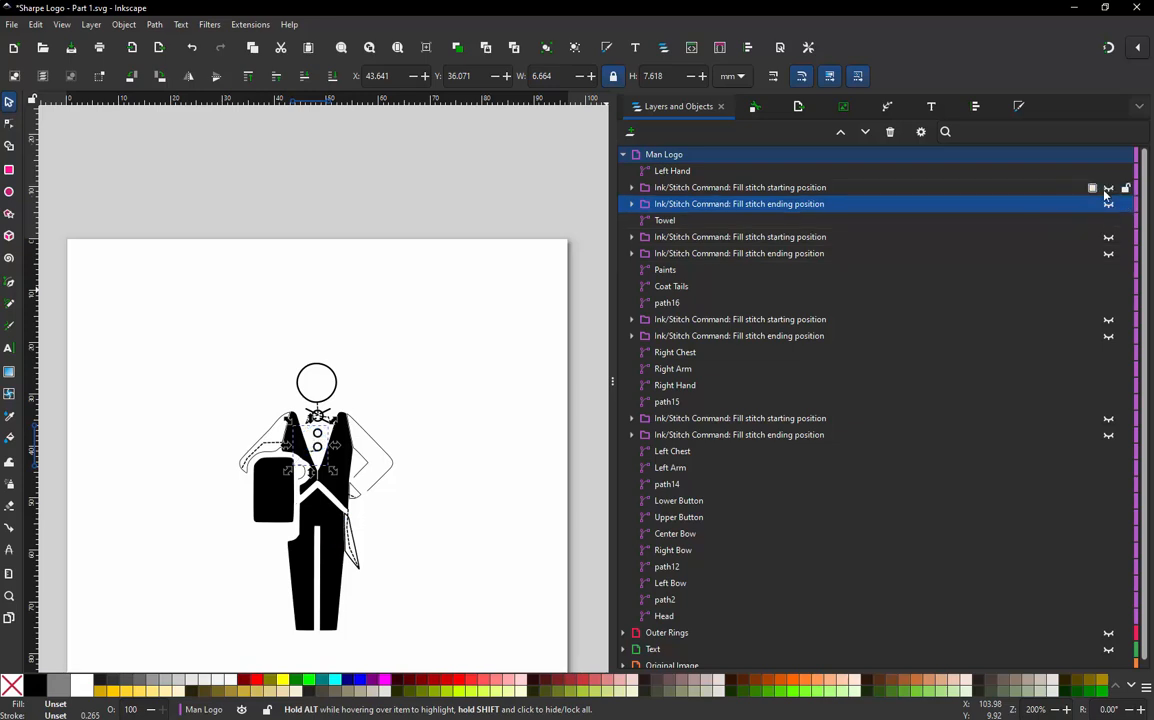
left_click(380, 193)
Open the embroidery simulation of the whole man logo and scrub through its stitching to the last stitch.
scroll(345, 198, "down", 2)
scroll(352, 322, "up", 2)
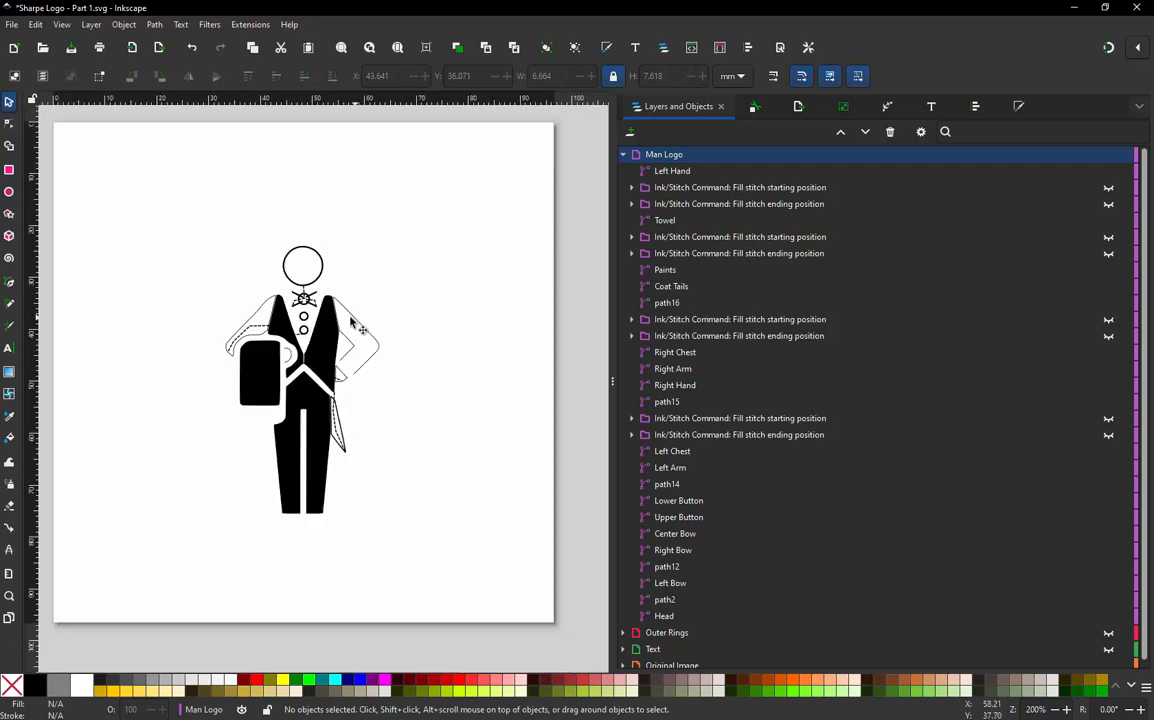
scroll(351, 321, "up", 1)
scroll(260, 290, "down", 2)
scroll(210, 280, "up", 2)
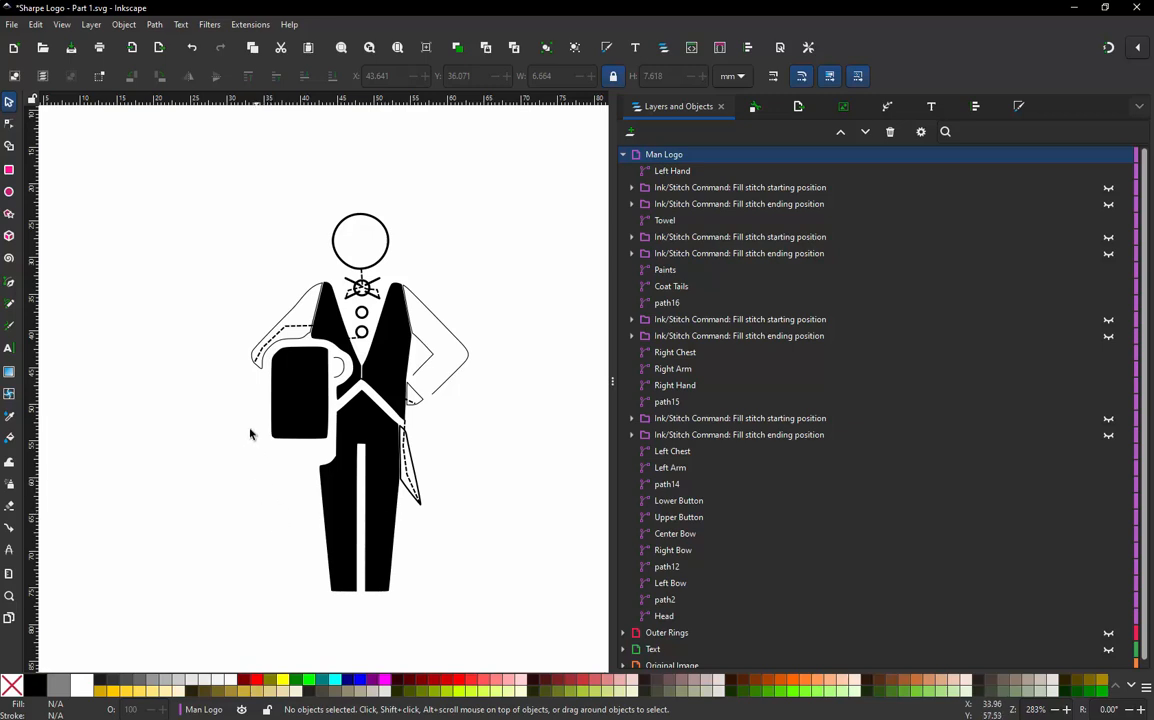
key("ctrl+alt")
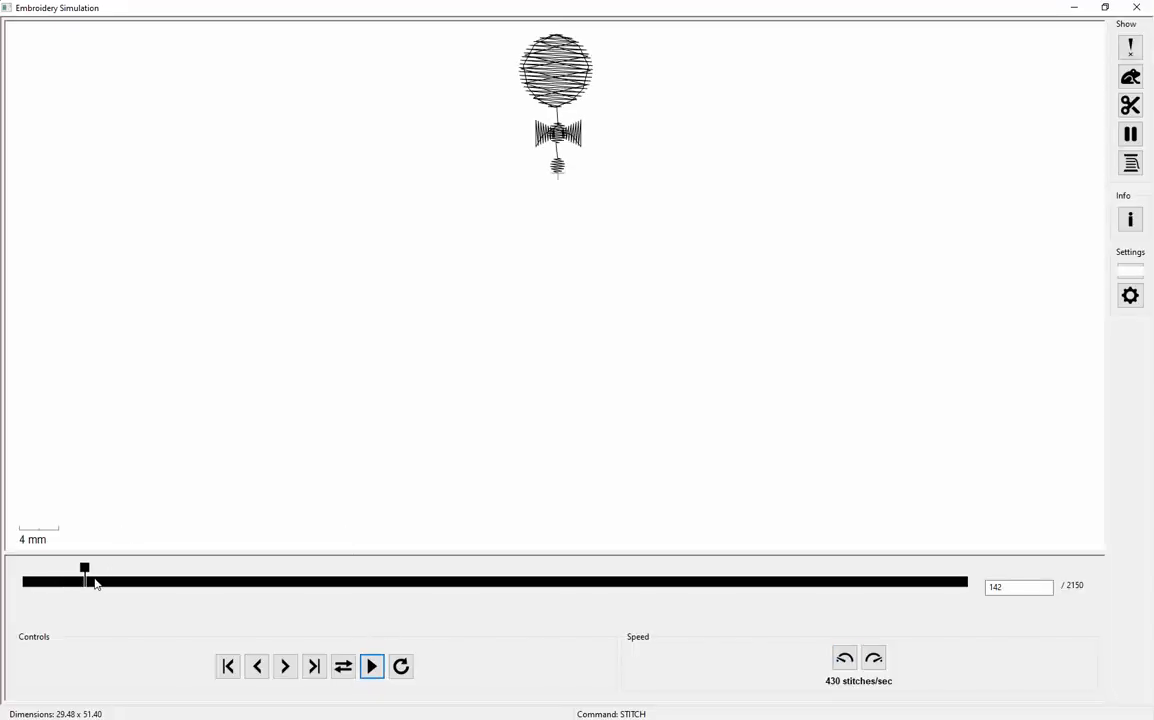
mouse_move(86, 577)
left_mouse_down()
mouse_move(59, 583)
mouse_move(92, 591)
mouse_move(44, 597)
mouse_move(100, 596)
mouse_move(75, 596)
mouse_move(125, 578)
mouse_move(100, 584)
mouse_move(118, 581)
mouse_move(129, 562)
mouse_move(113, 564)
mouse_move(128, 552)
mouse_move(232, 505)
mouse_move(223, 510)
mouse_move(240, 487)
mouse_move(237, 505)
mouse_move(306, 453)
mouse_move(432, 409)
mouse_move(428, 420)
mouse_move(518, 350)
mouse_move(604, 258)
mouse_move(694, 198)
mouse_move(801, 167)
mouse_move(980, 81)
mouse_move(951, 95)
mouse_move(976, 72)
left_mouse_up()
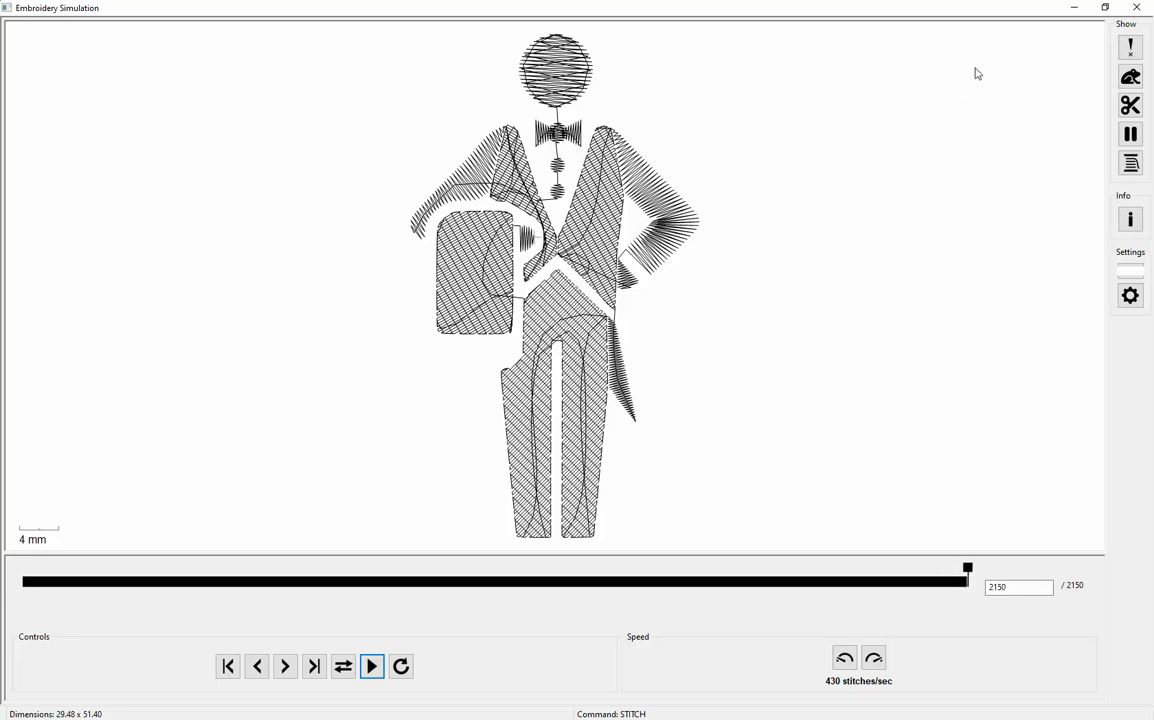
Show the jump markers in the simulation and check the design info for jumps and trims.
left_click(1132, 78)
left_click(1130, 219)
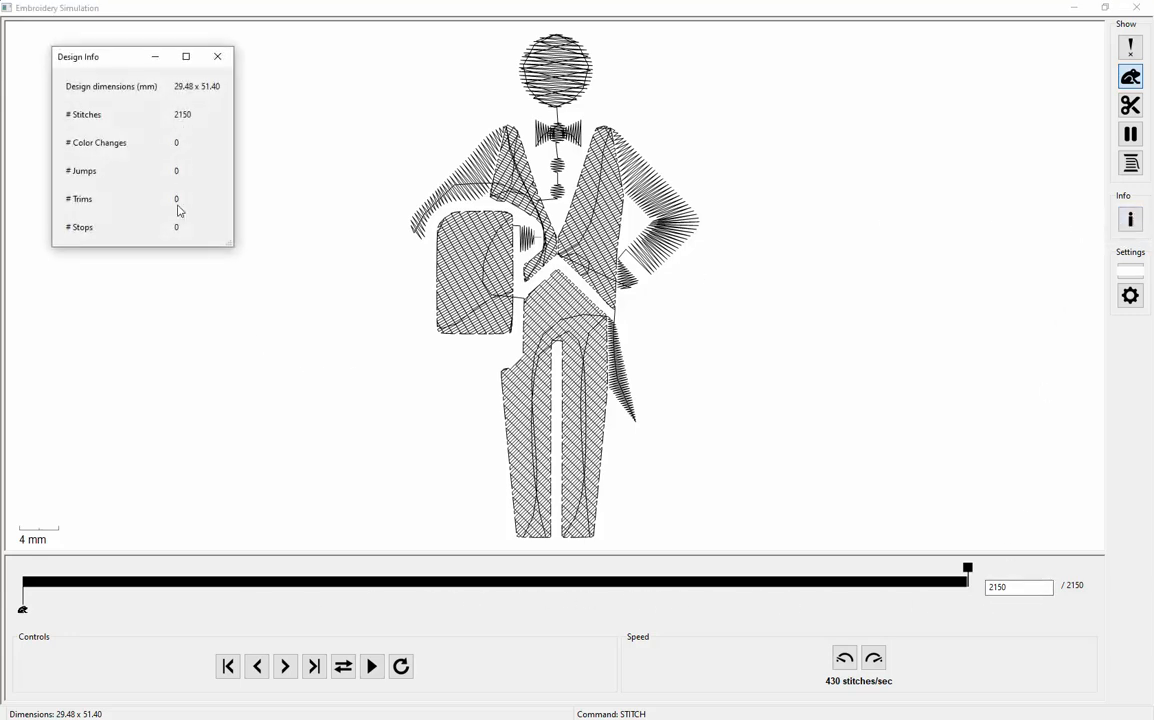
left_click(218, 56)
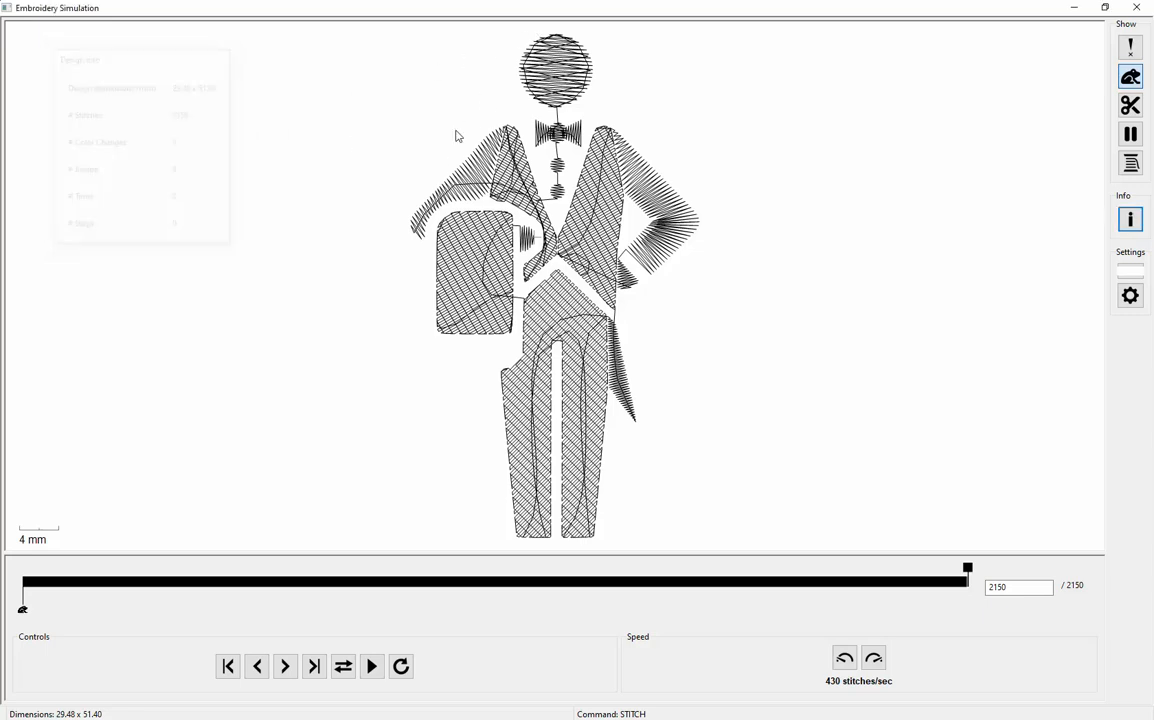